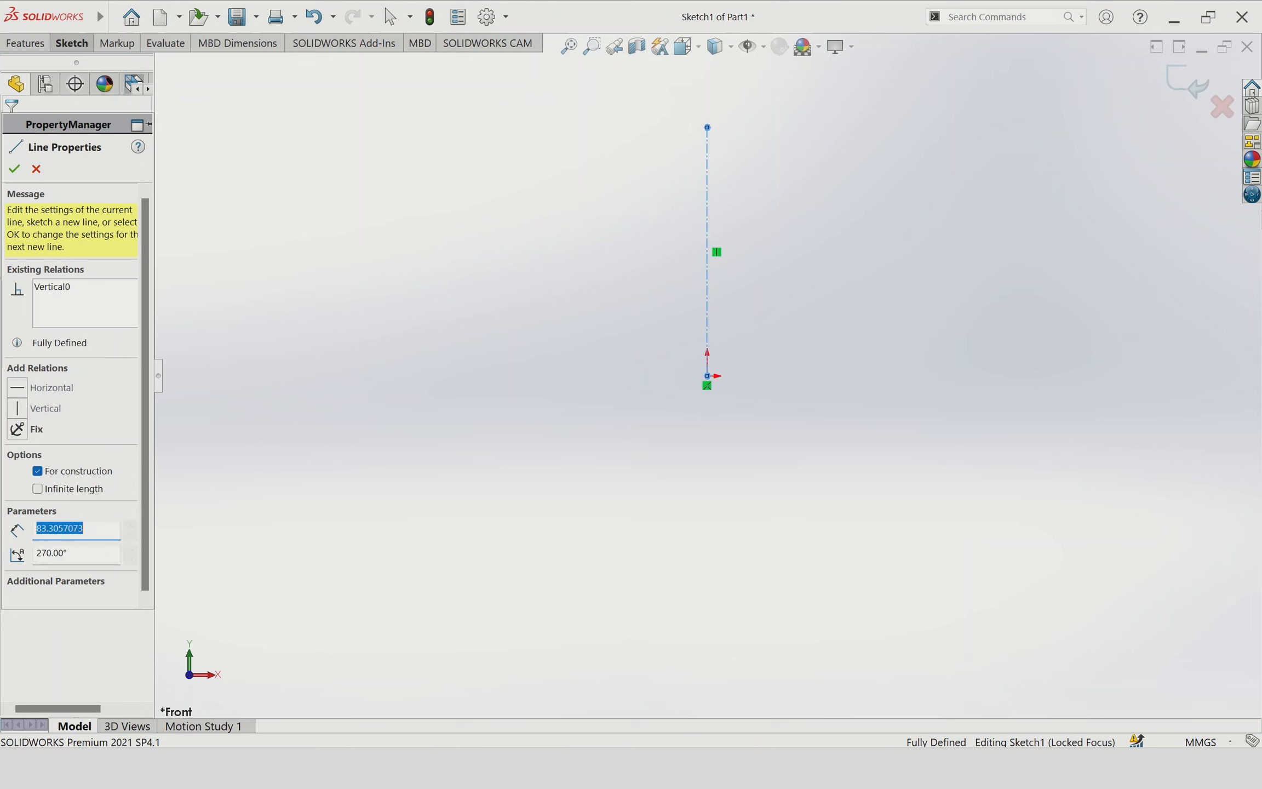
# Sketch an open three-sided rectangle from the origin back to the vertical centerline, about 28.8 mm wide and 5.7 mm high
pyautogui.press('Escape')
pyautogui.keyDown('ctrl'); pyautogui.moveTo(690, 157); pyautogui.dragTo(591, 269, button='middle'); pyautogui.keyUp('ctrl')
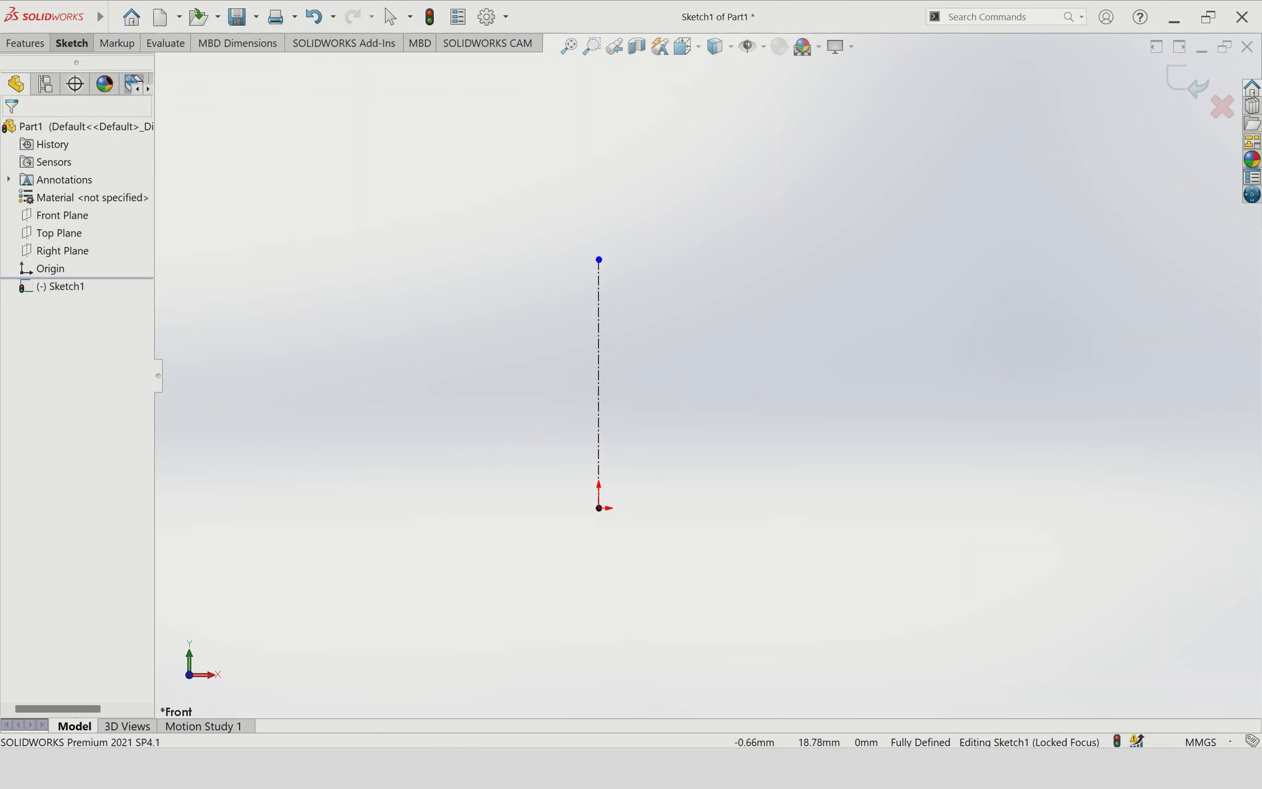
pyautogui.scroll(2, 540, 509)
pyautogui.scroll(-4, 508, 531)
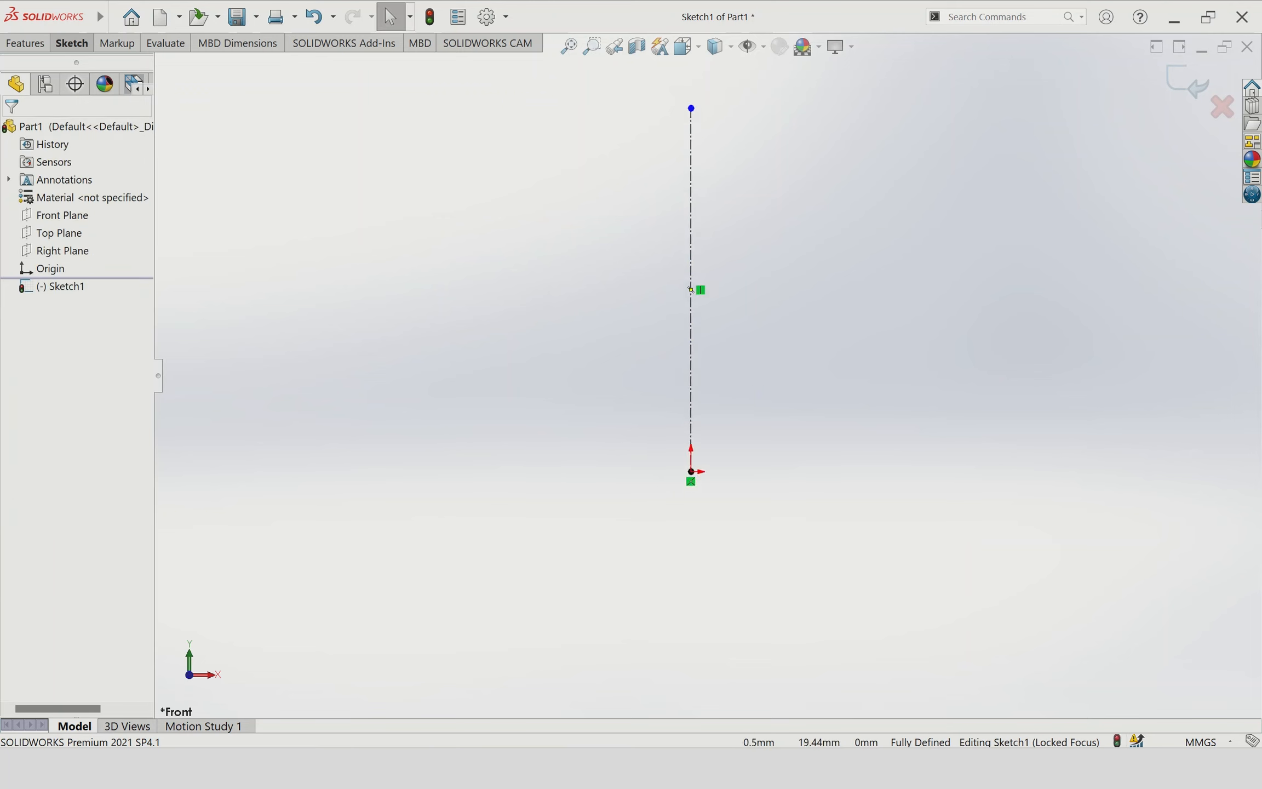
pyautogui.keyDown('ctrl'); pyautogui.moveTo(690, 289); pyautogui.dragTo(527, 411, button='middle'); pyautogui.keyUp('ctrl')
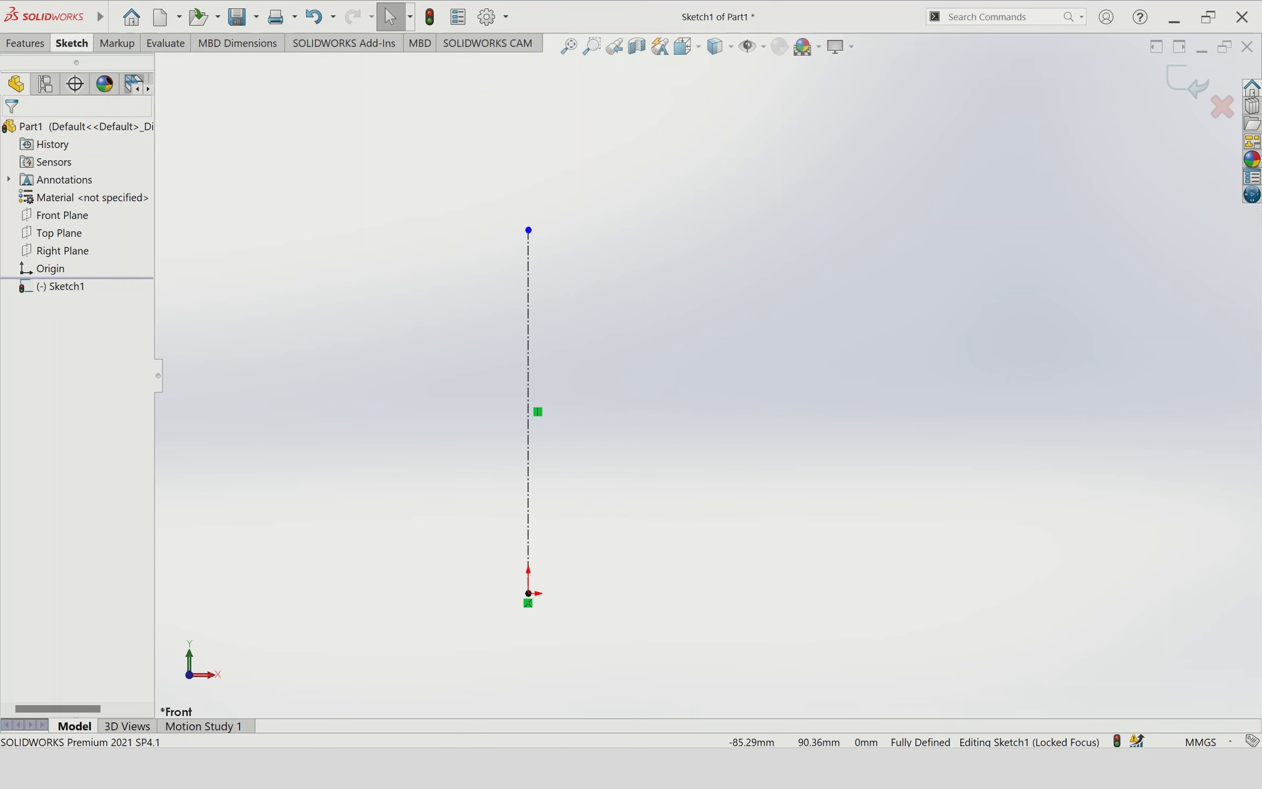
pyautogui.moveTo(71, 43)
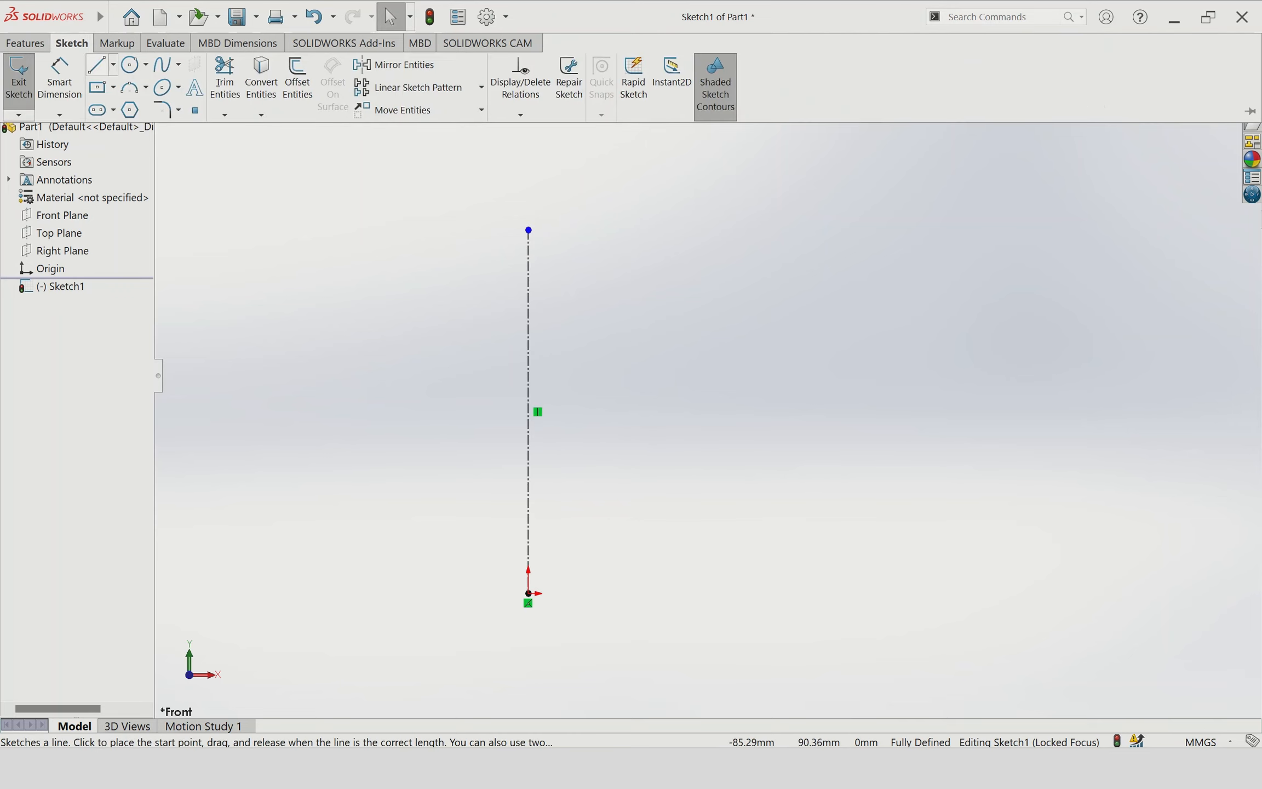
pyautogui.click(96, 65)
pyautogui.click(528, 593)
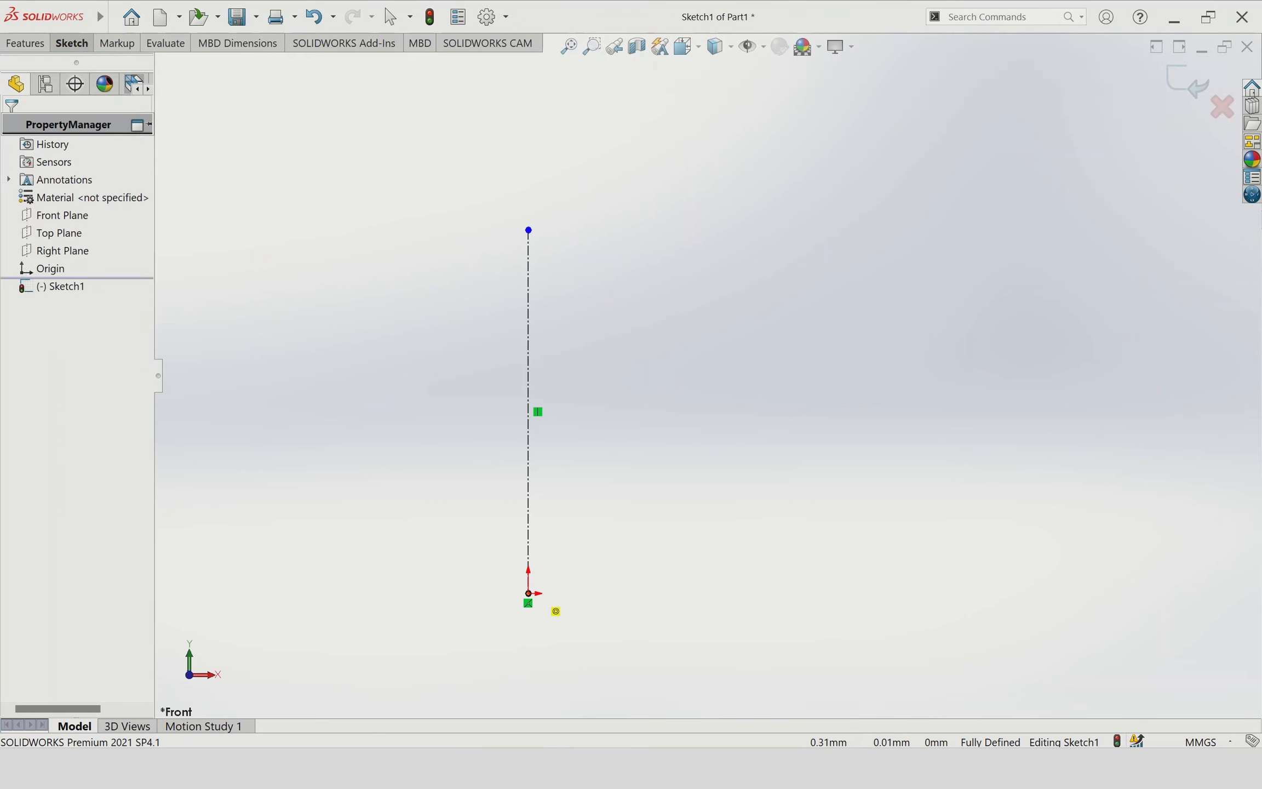
pyautogui.click(655, 593)
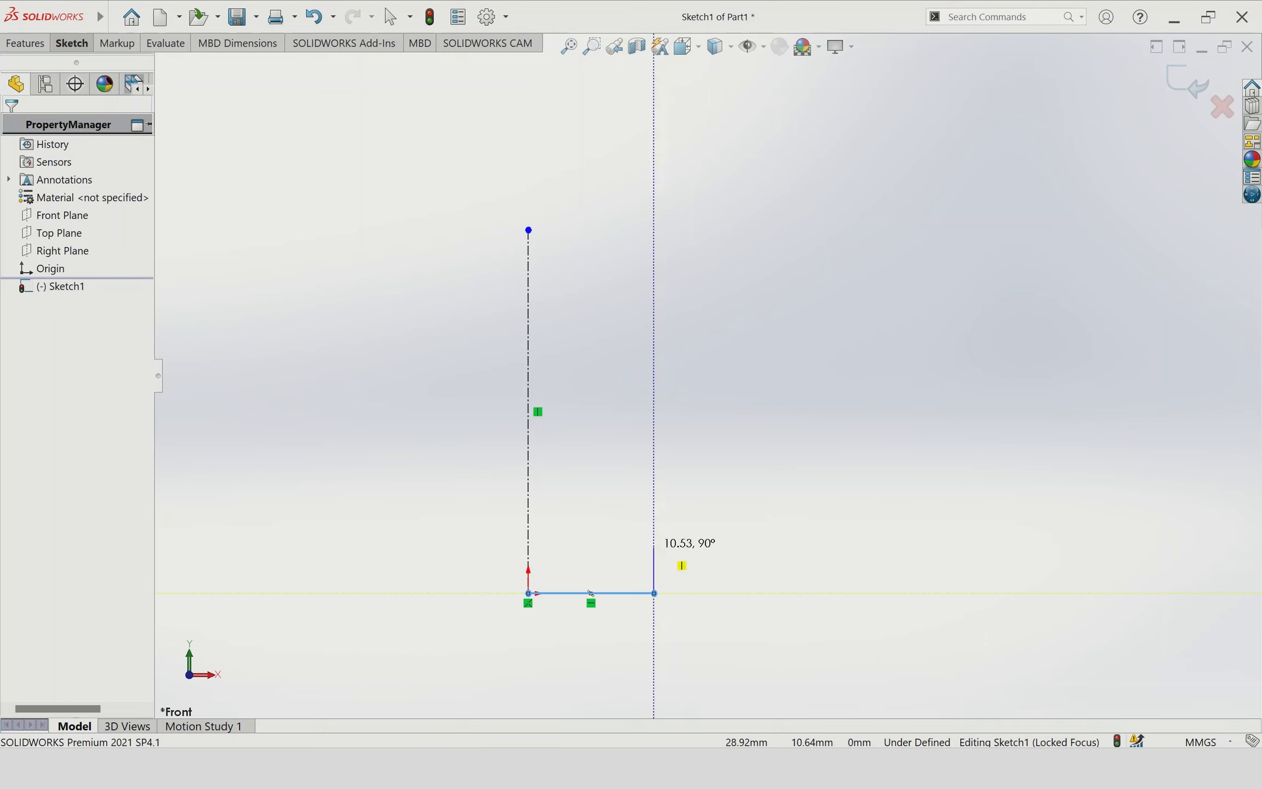
pyautogui.doubleClick(654, 546)
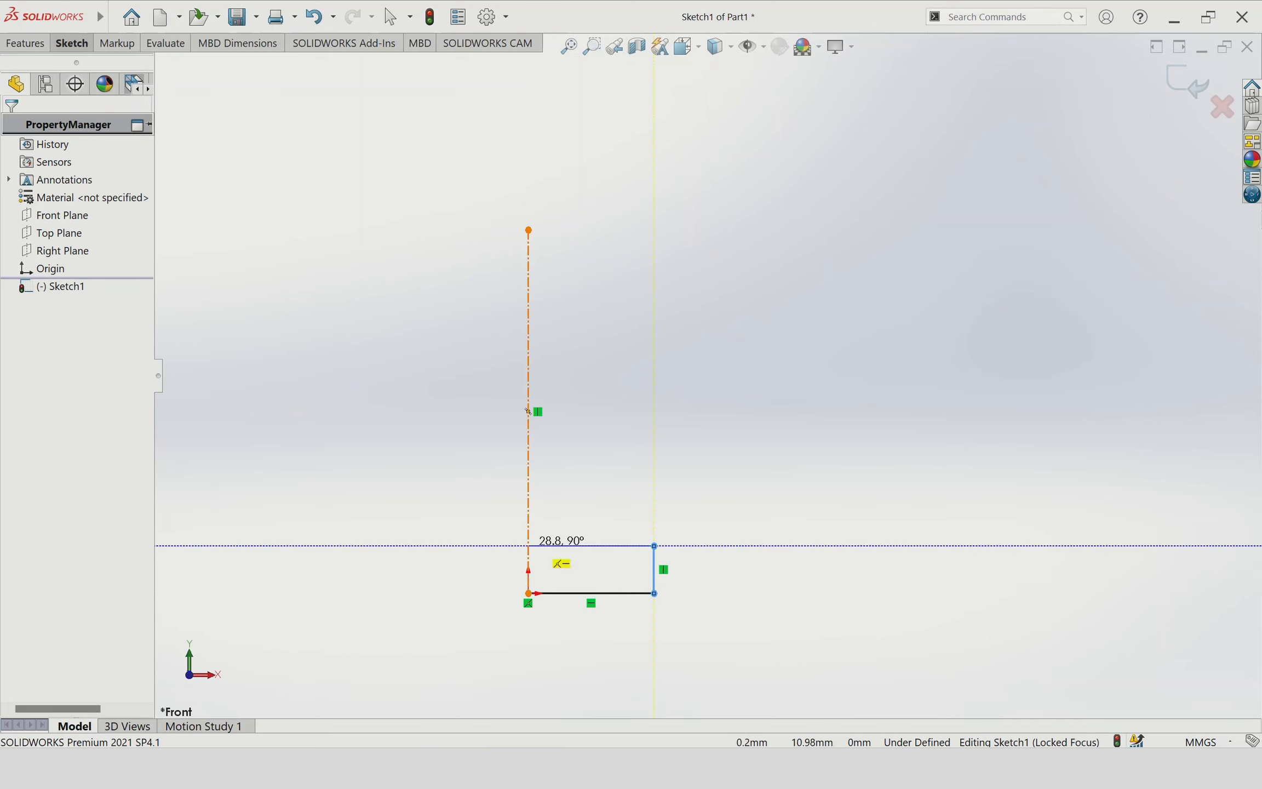
pyautogui.doubleClick(528, 546)
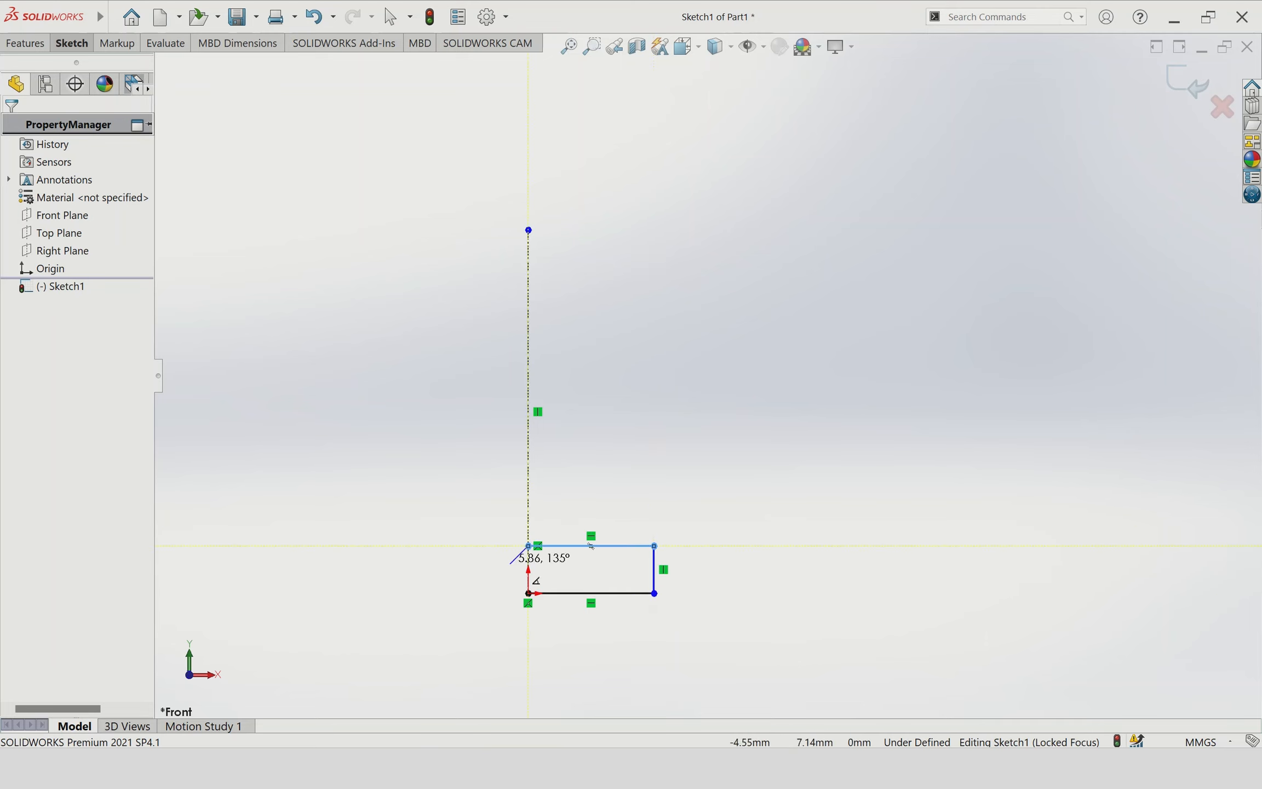
pyautogui.press('Escape')
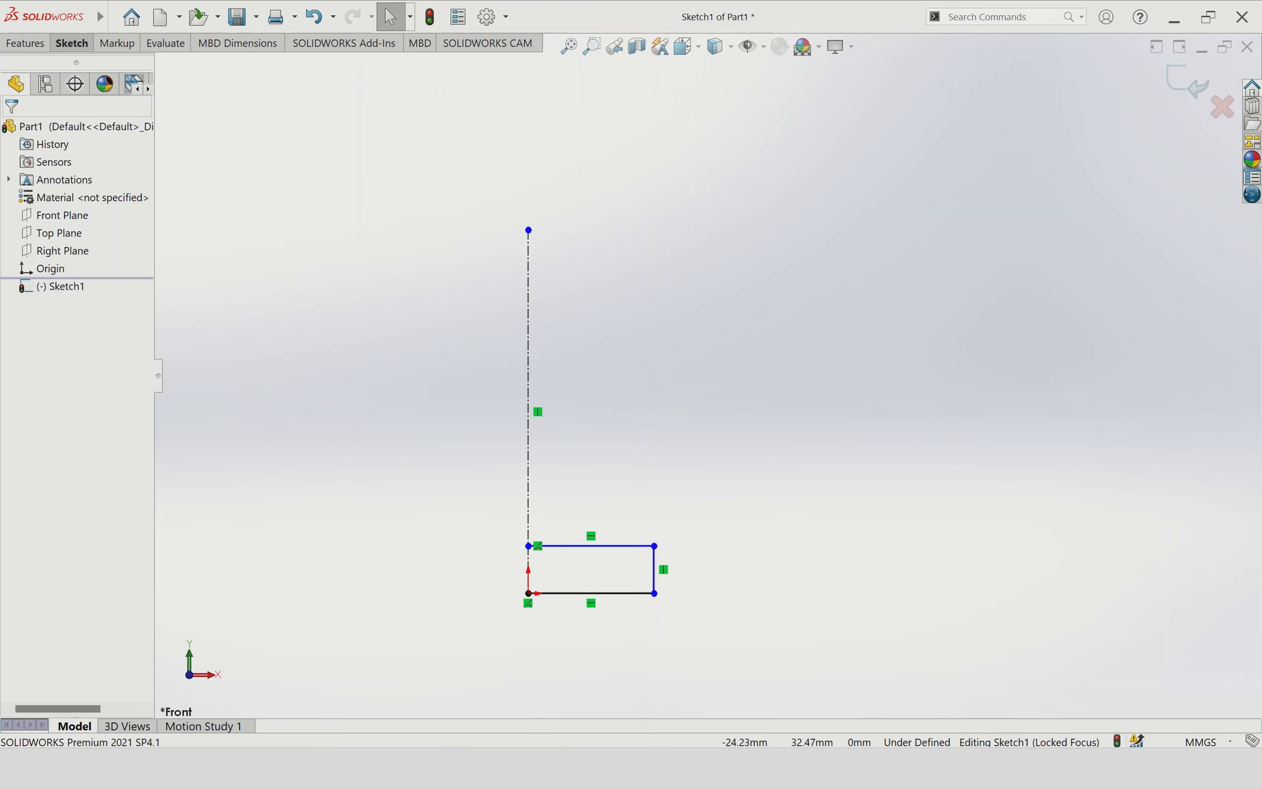
pyautogui.click(72, 43)
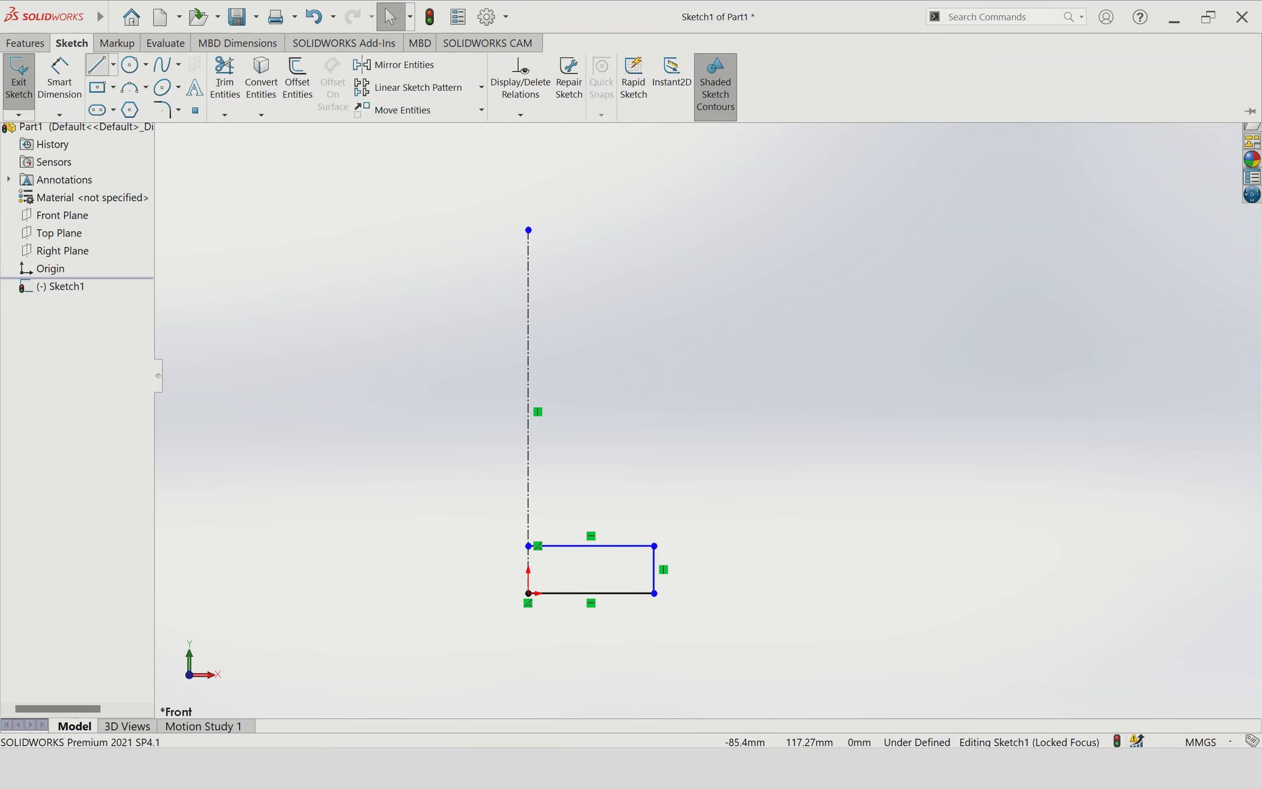
pyautogui.click(97, 65)
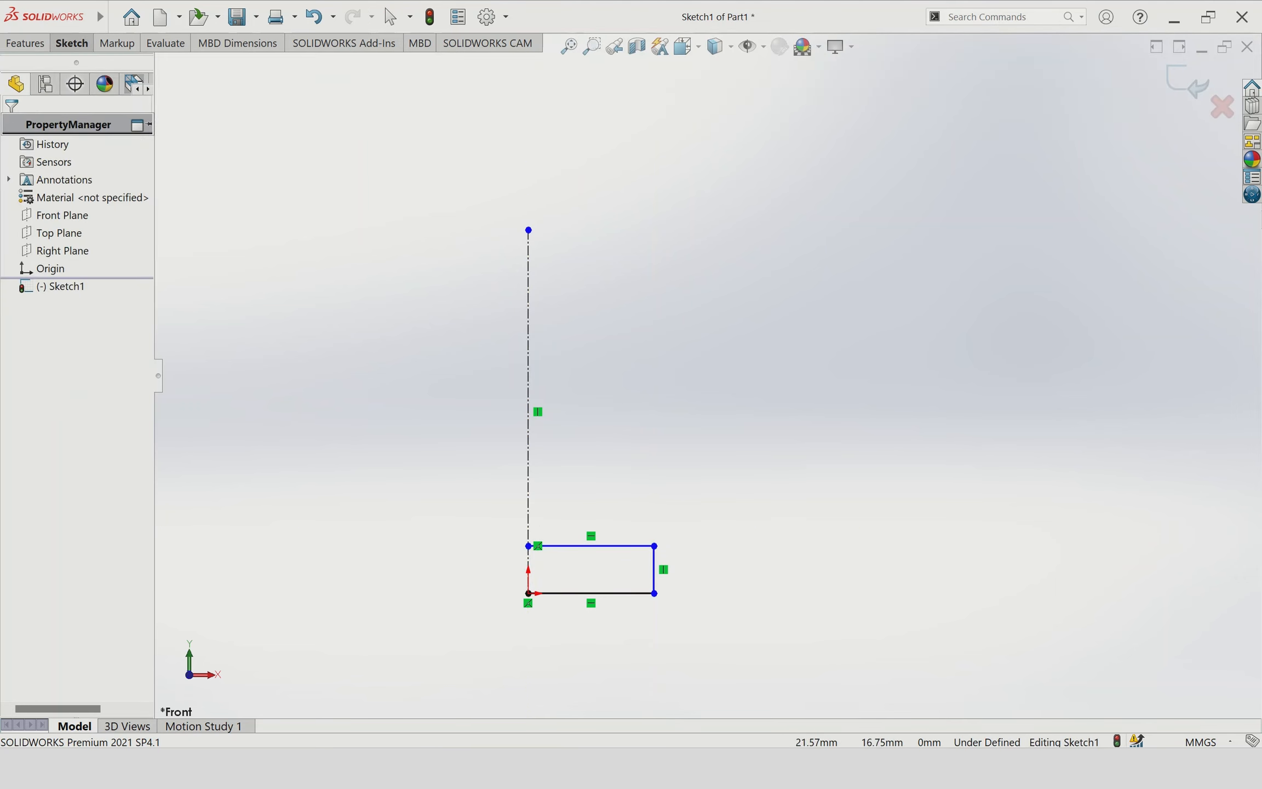
pyautogui.press('Escape')
# Dimension the horizontal base line starting at the origin to 15 mm
pyautogui.click(71, 43)
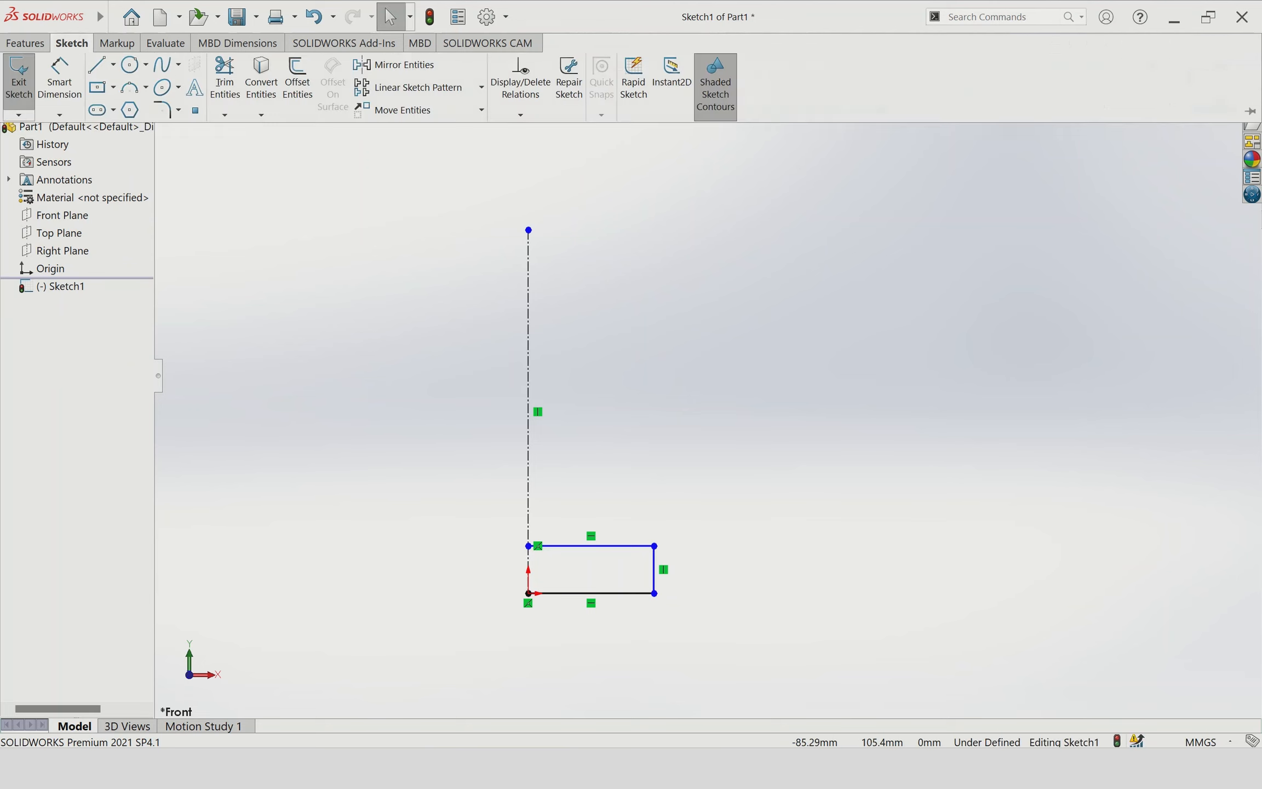
pyautogui.click(59, 82)
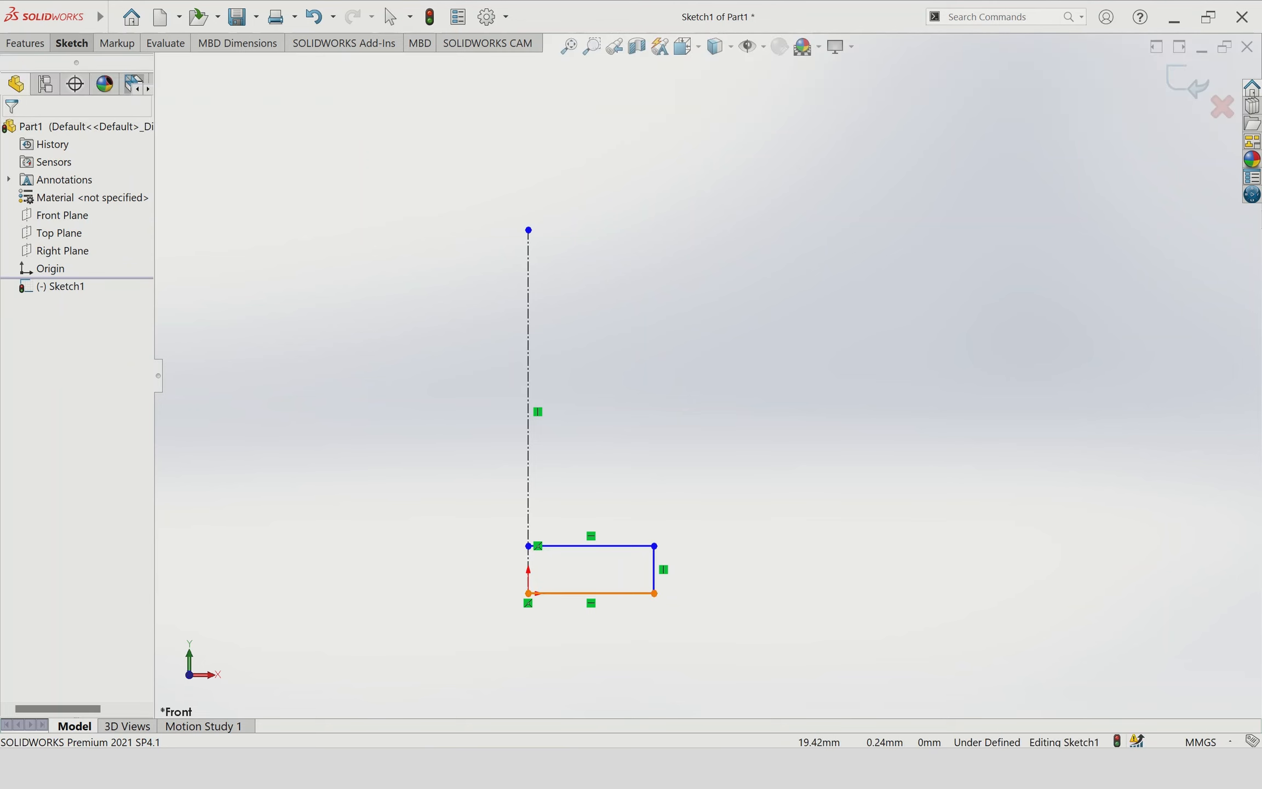
pyautogui.click(591, 593)
pyautogui.click(602, 608)
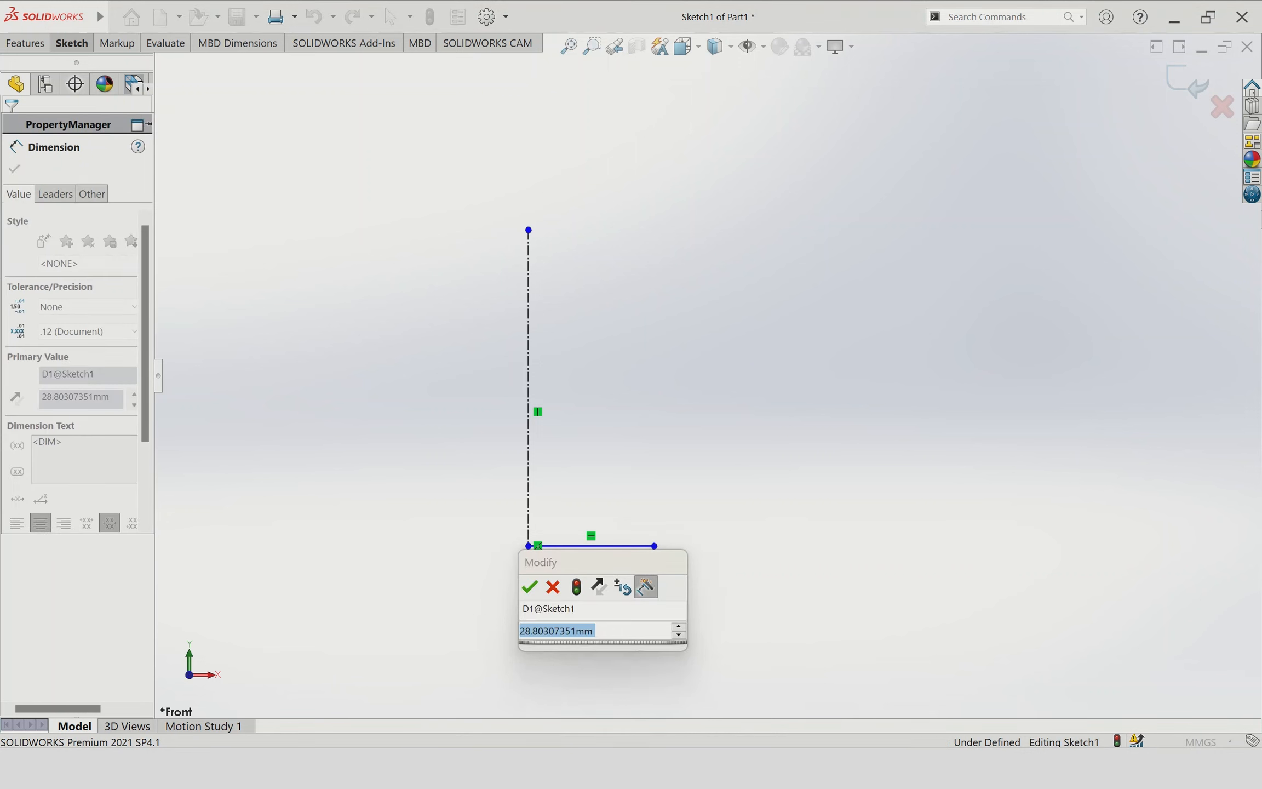
pyautogui.write('15')
pyautogui.press('Return')
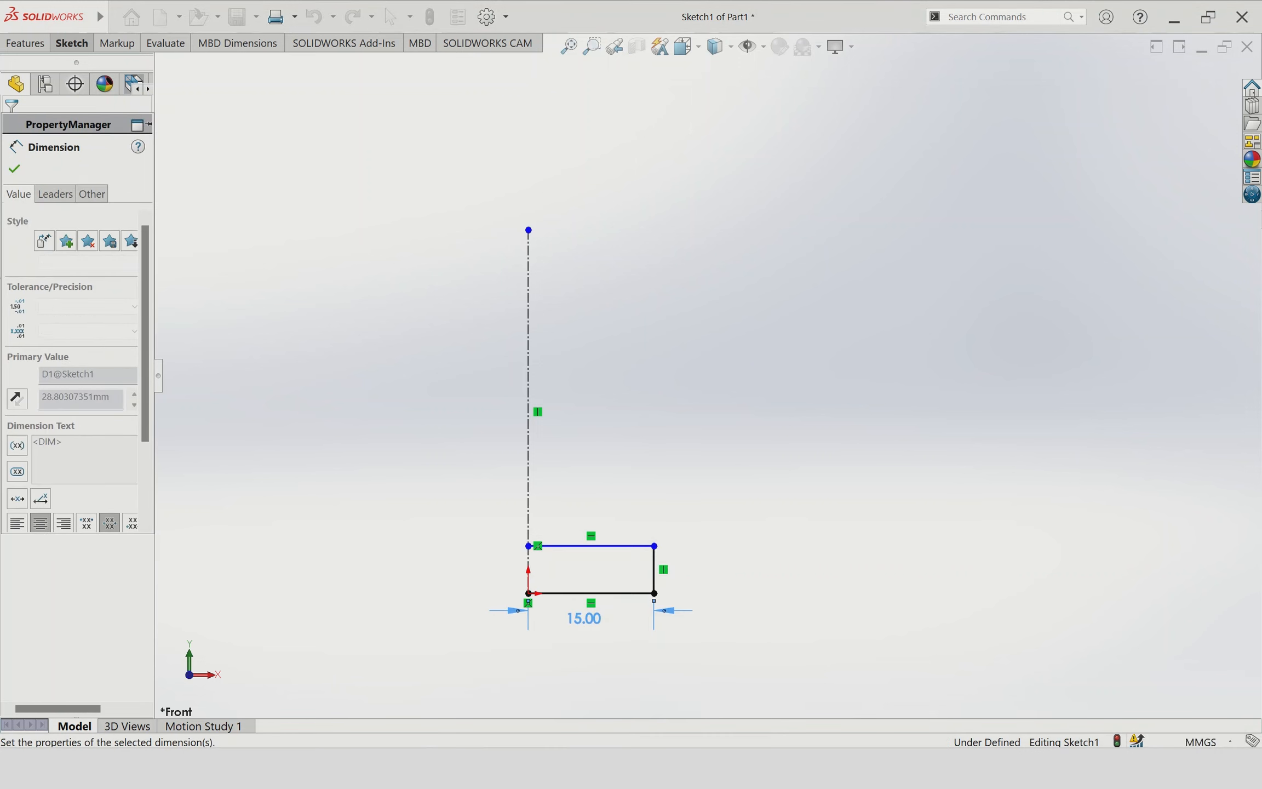
# Dimension the base rectangle's vertical side to 3 mm
pyautogui.click(654, 569)
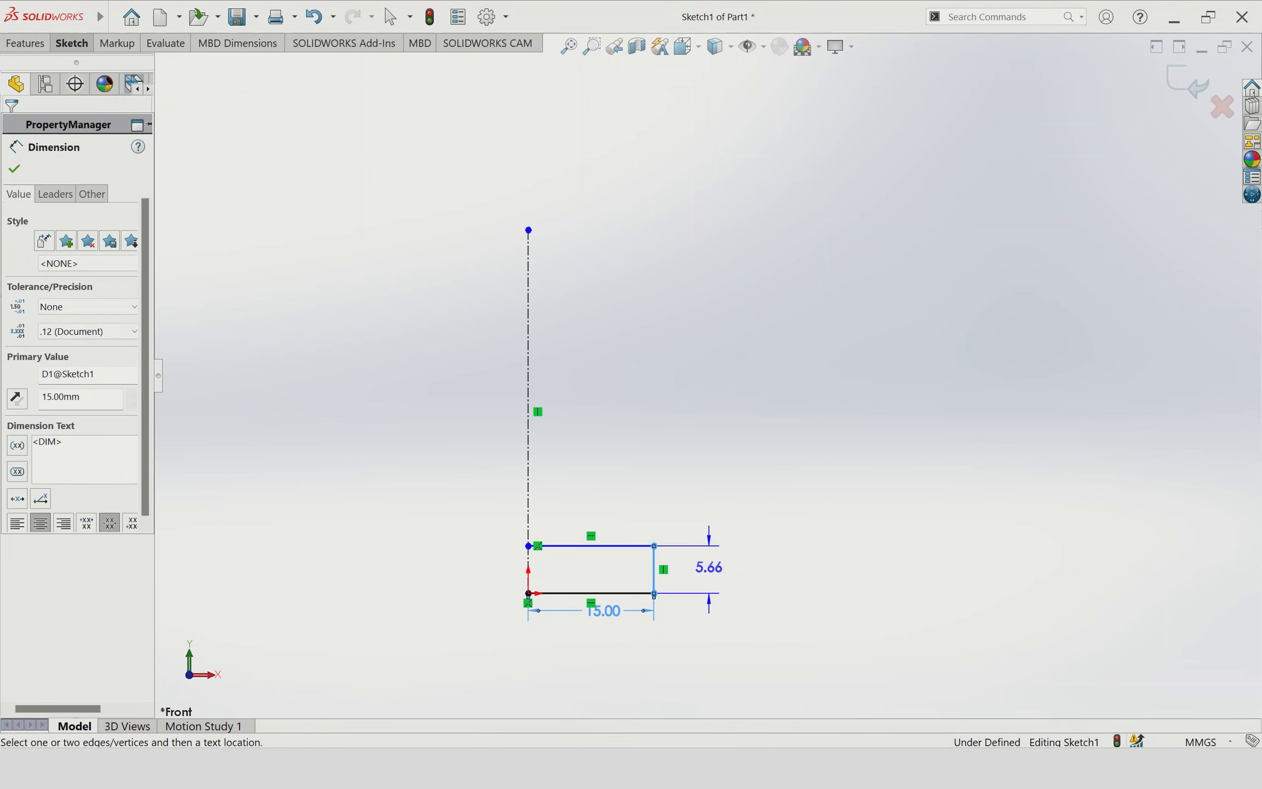
pyautogui.click(688, 567)
pyautogui.write('3')
pyautogui.press('Return')
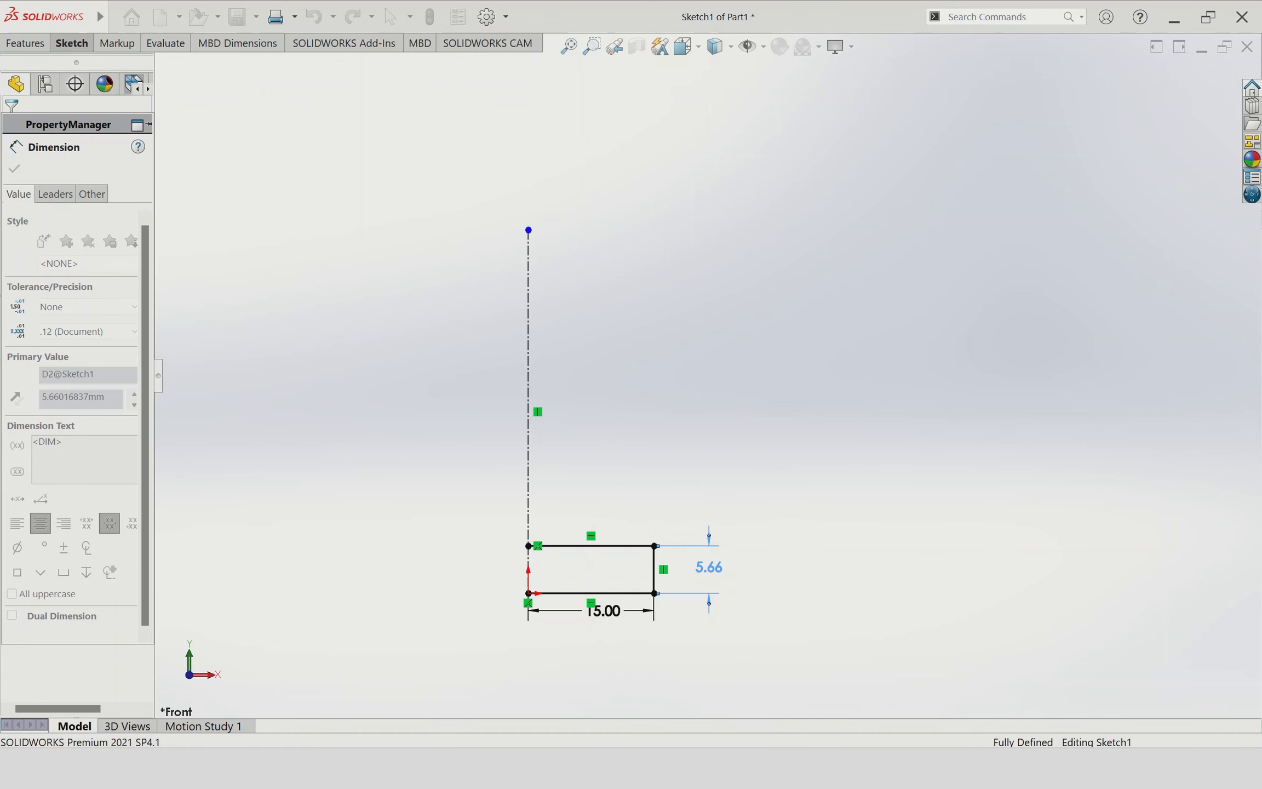
pyautogui.press('Escape')
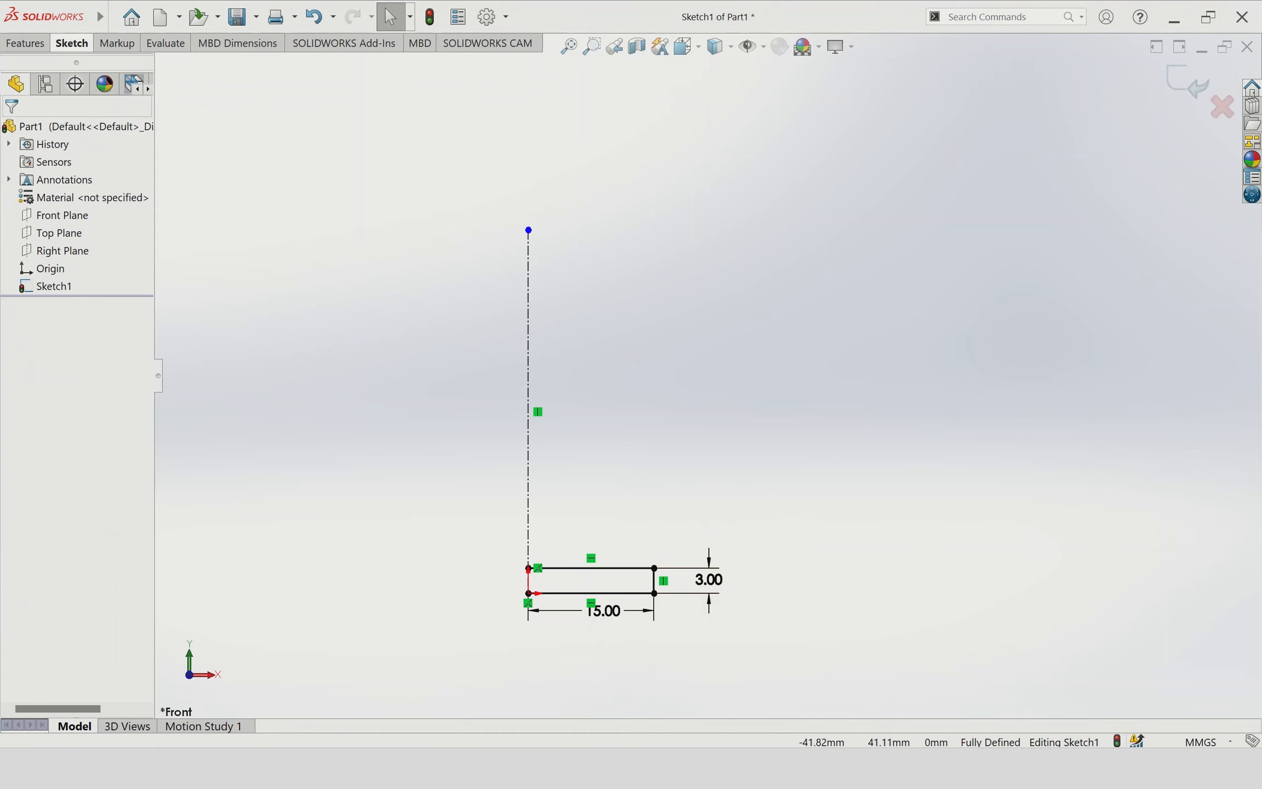
# Sketch a horizontal line about 12.5 mm long from the centerline above the base, and connect its end to the base's upper outer corner
pyautogui.click(71, 42)
pyautogui.click(96, 64)
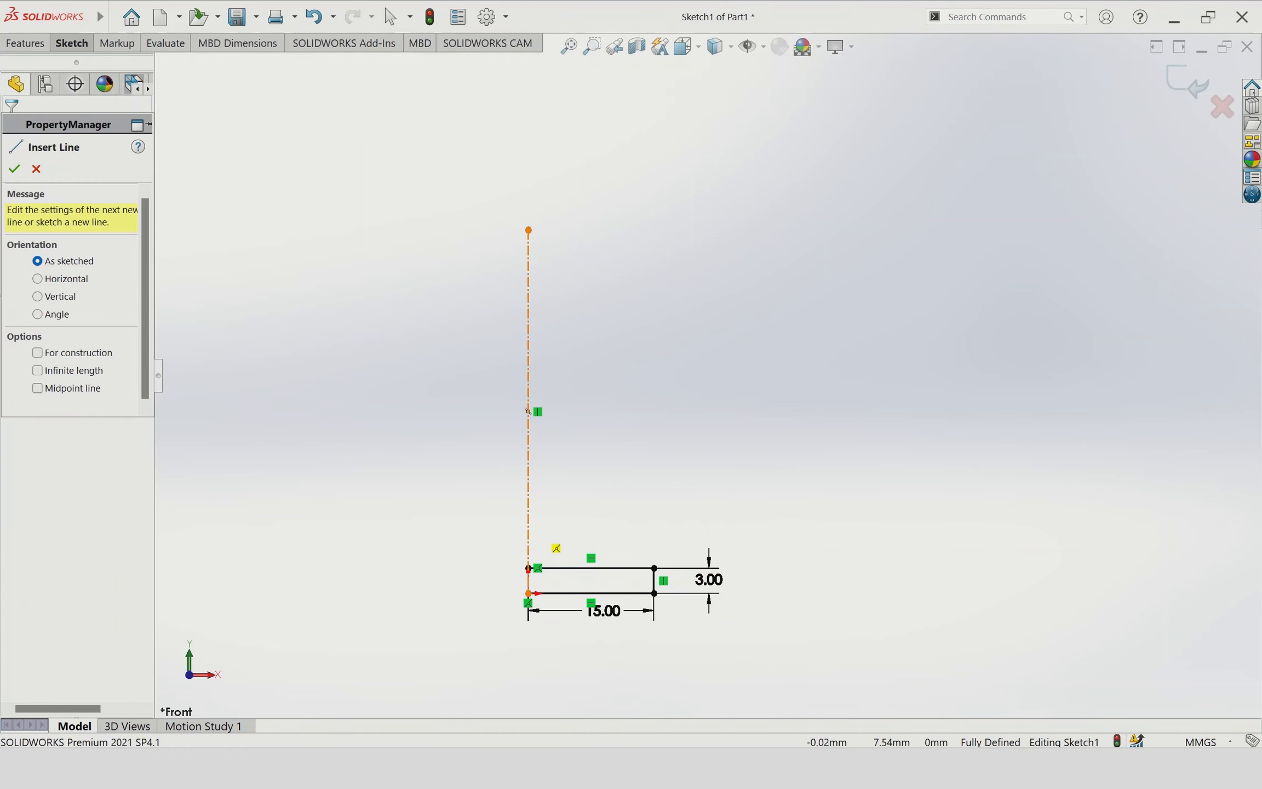
pyautogui.click(529, 530)
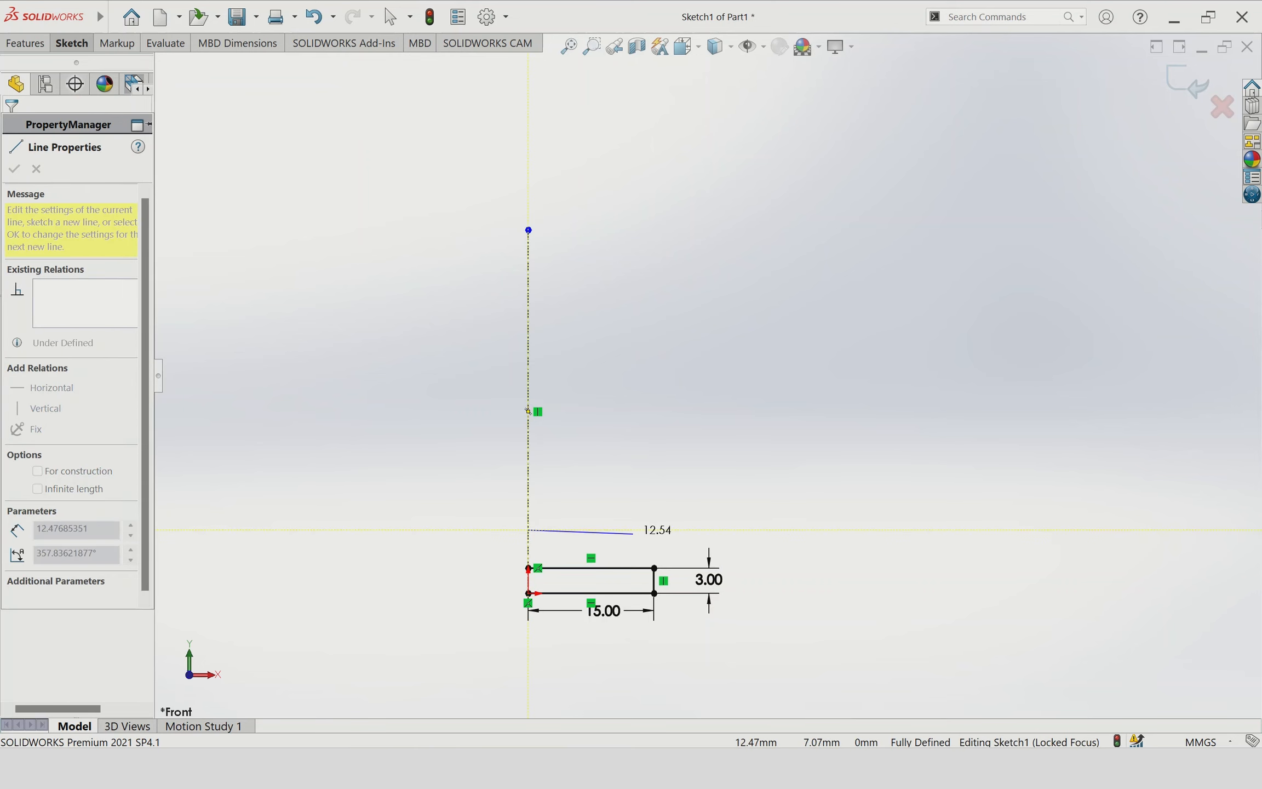
pyautogui.click(634, 530)
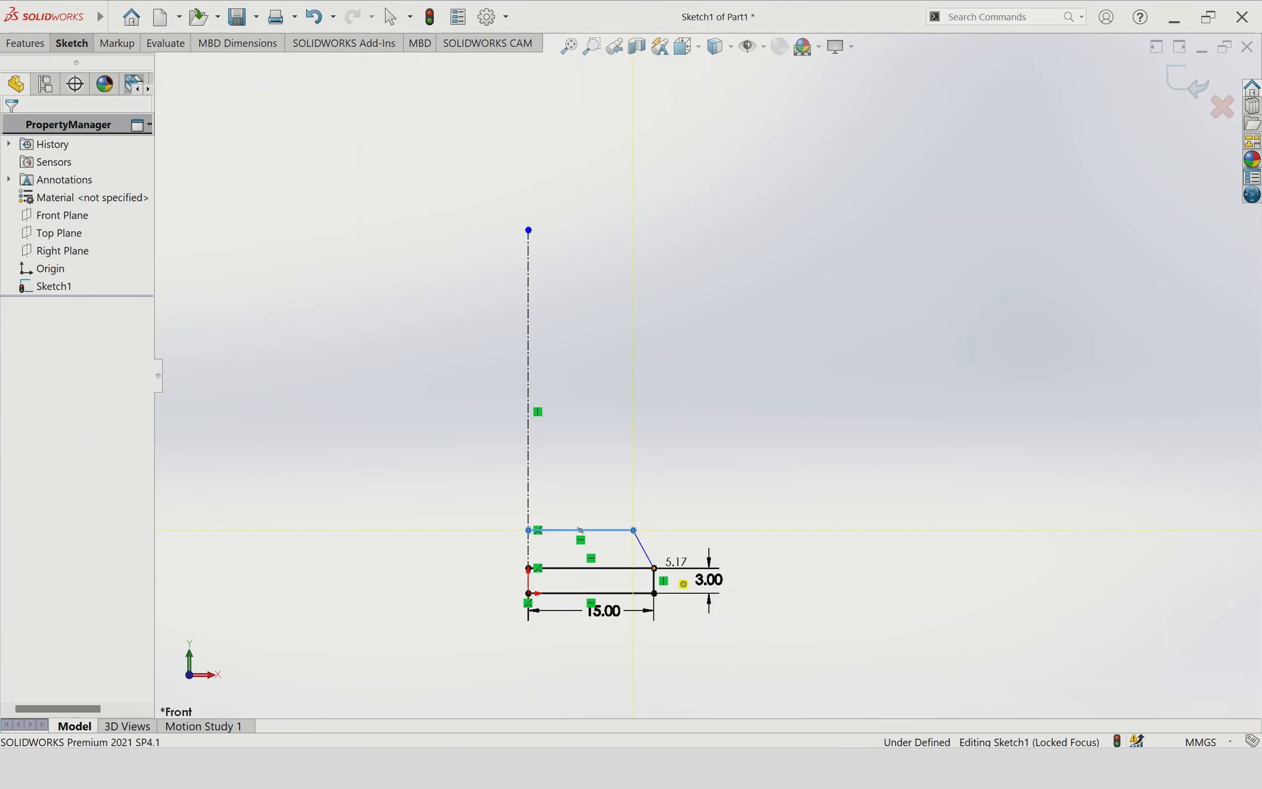
pyautogui.press('Escape')
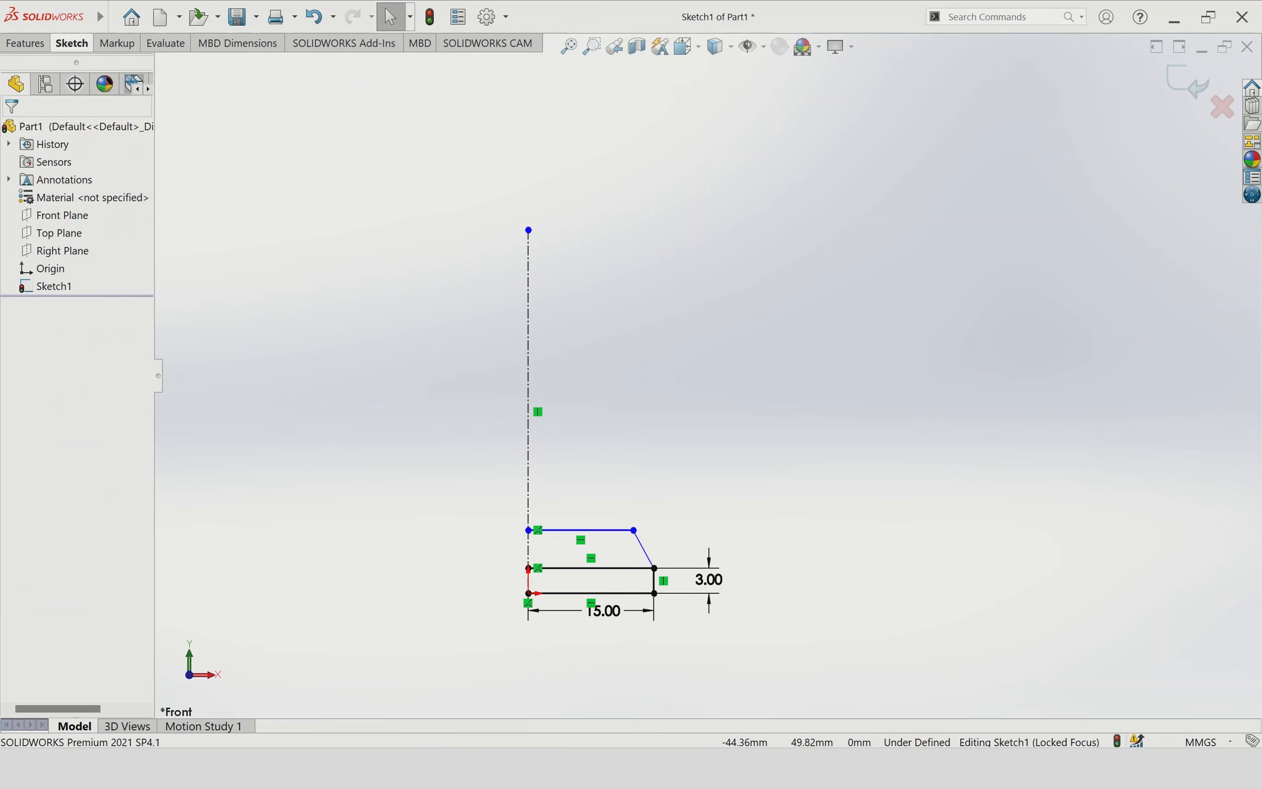
# Sketch a second open three-sided rectangle on the centerline above the tapered section, about 10.6 mm wide and 4.6 mm high
pyautogui.click(71, 43)
pyautogui.click(97, 63)
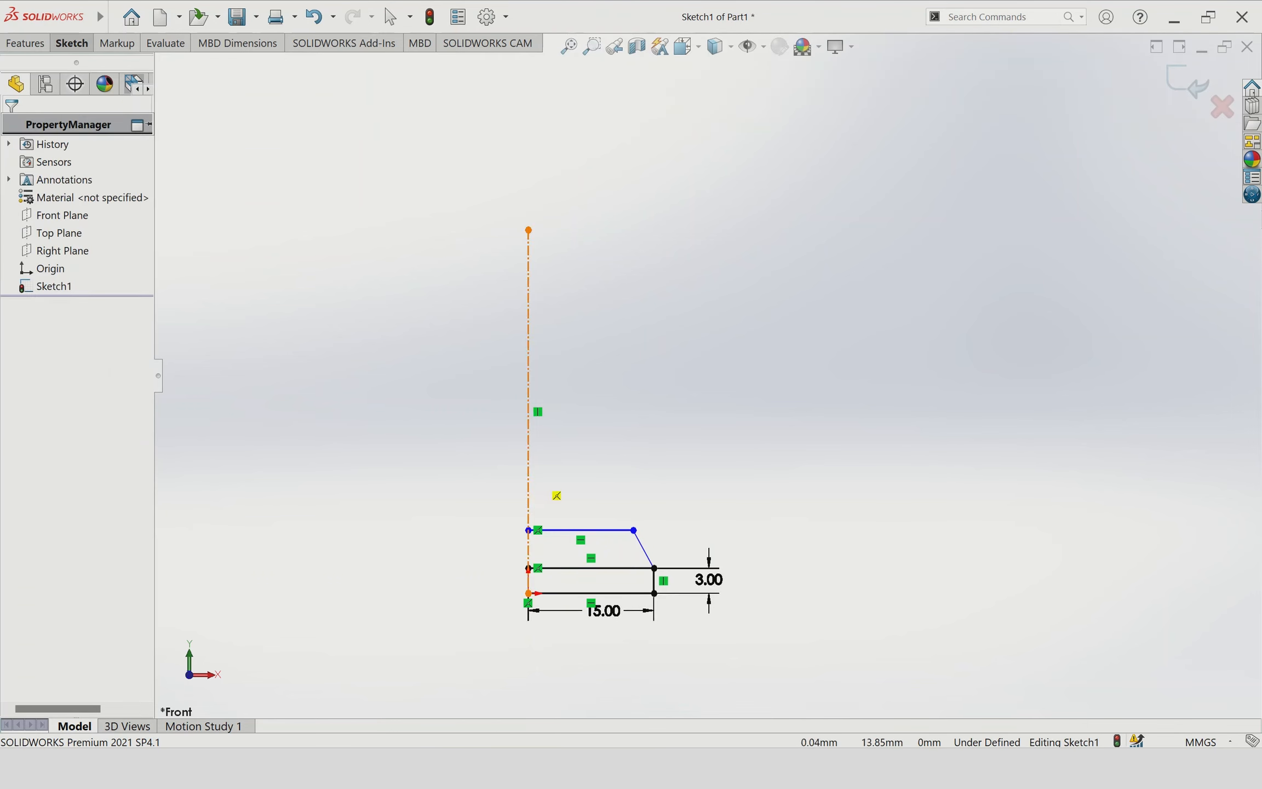
pyautogui.click(529, 478)
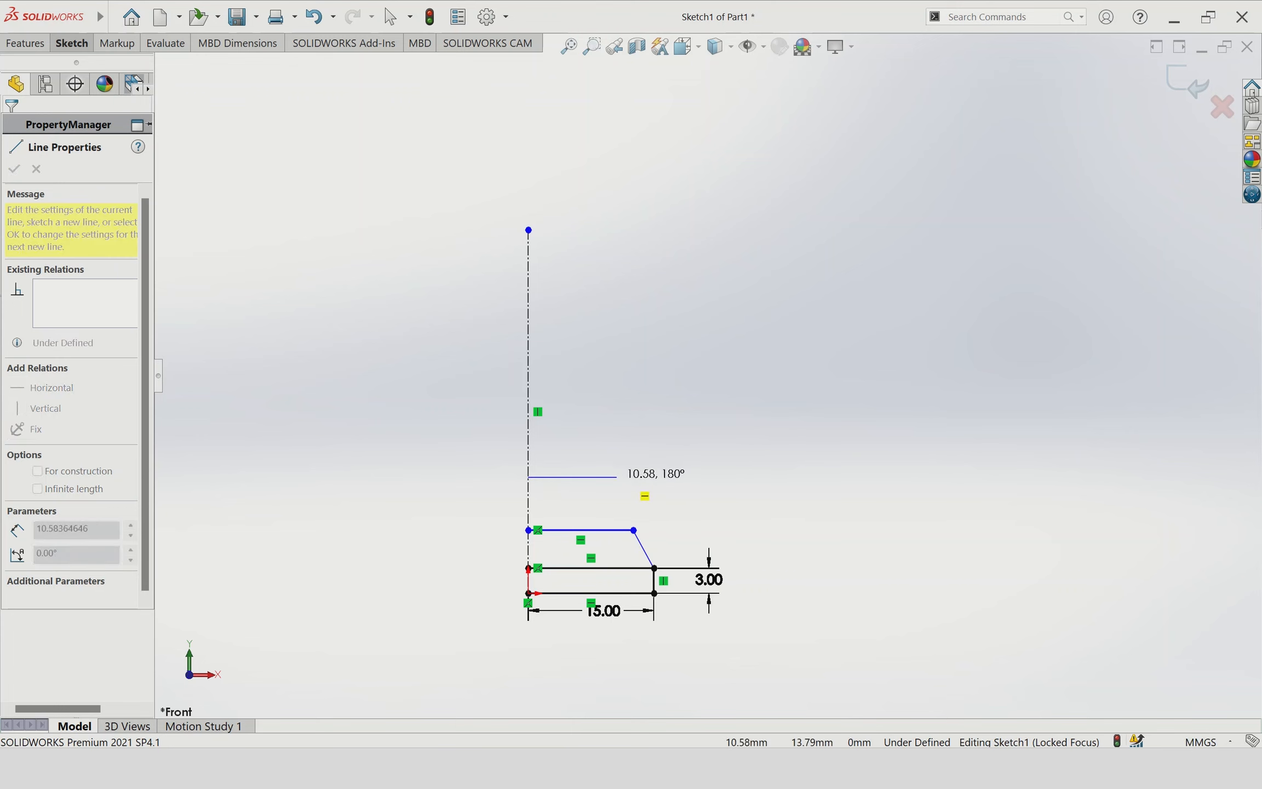
pyautogui.doubleClick(618, 477)
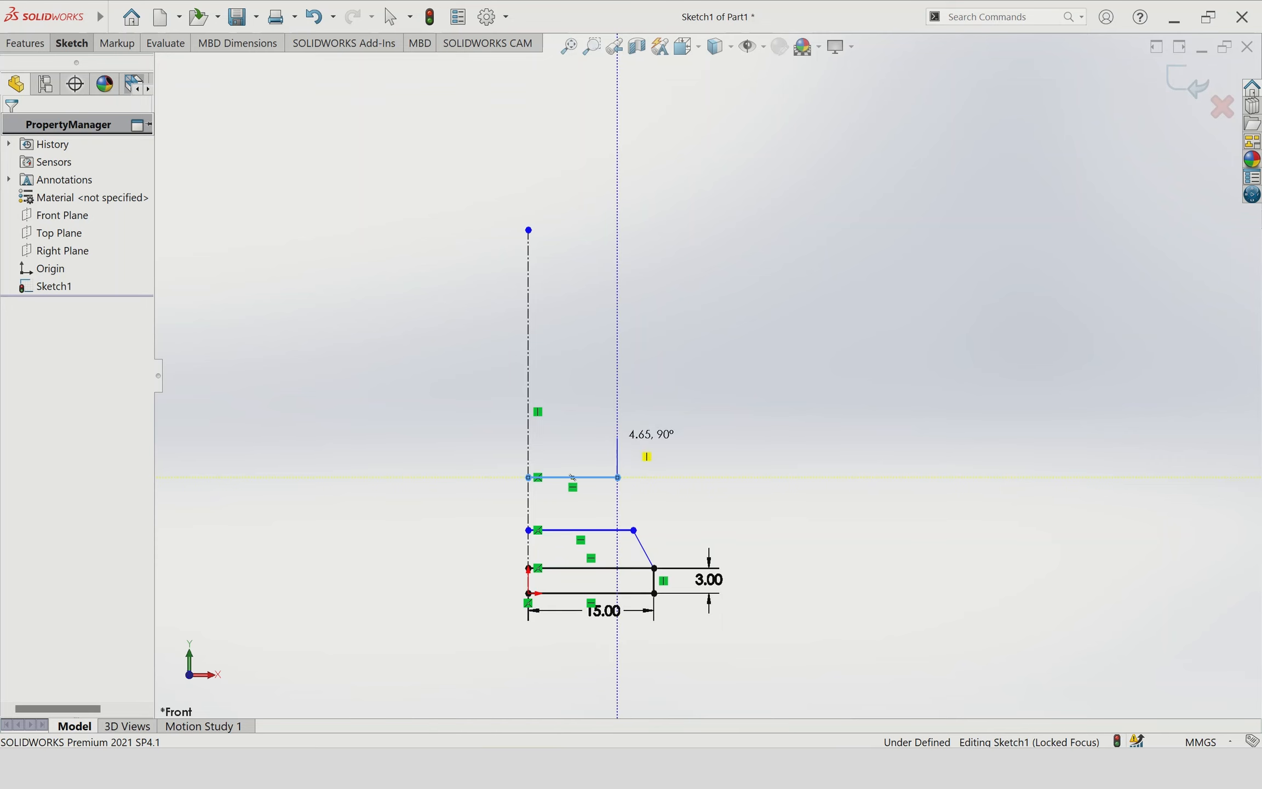
pyautogui.click(618, 439)
pyautogui.click(528, 438)
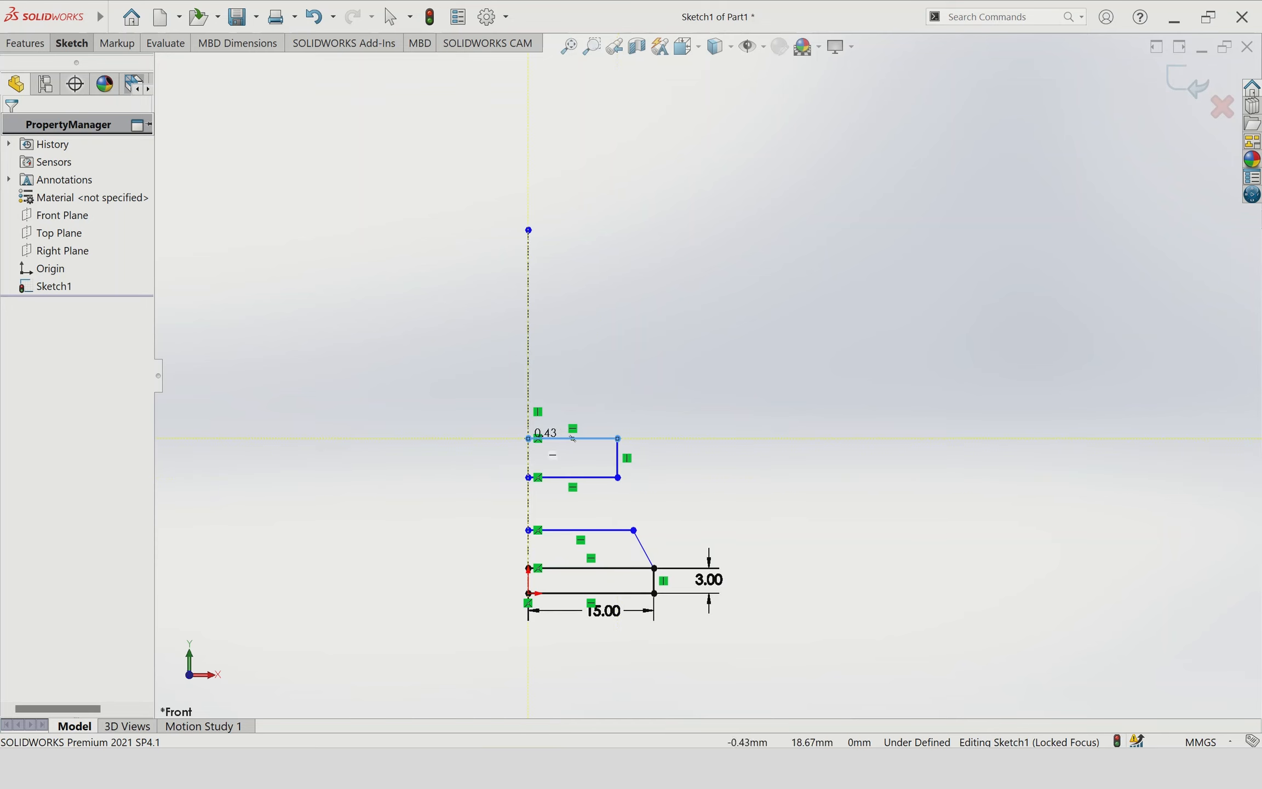
pyautogui.press('Escape')
# Sketch a horizontal line outward from the centerline's midpoint, above the upper rectangle and shorter than its top edge
pyautogui.click(71, 44)
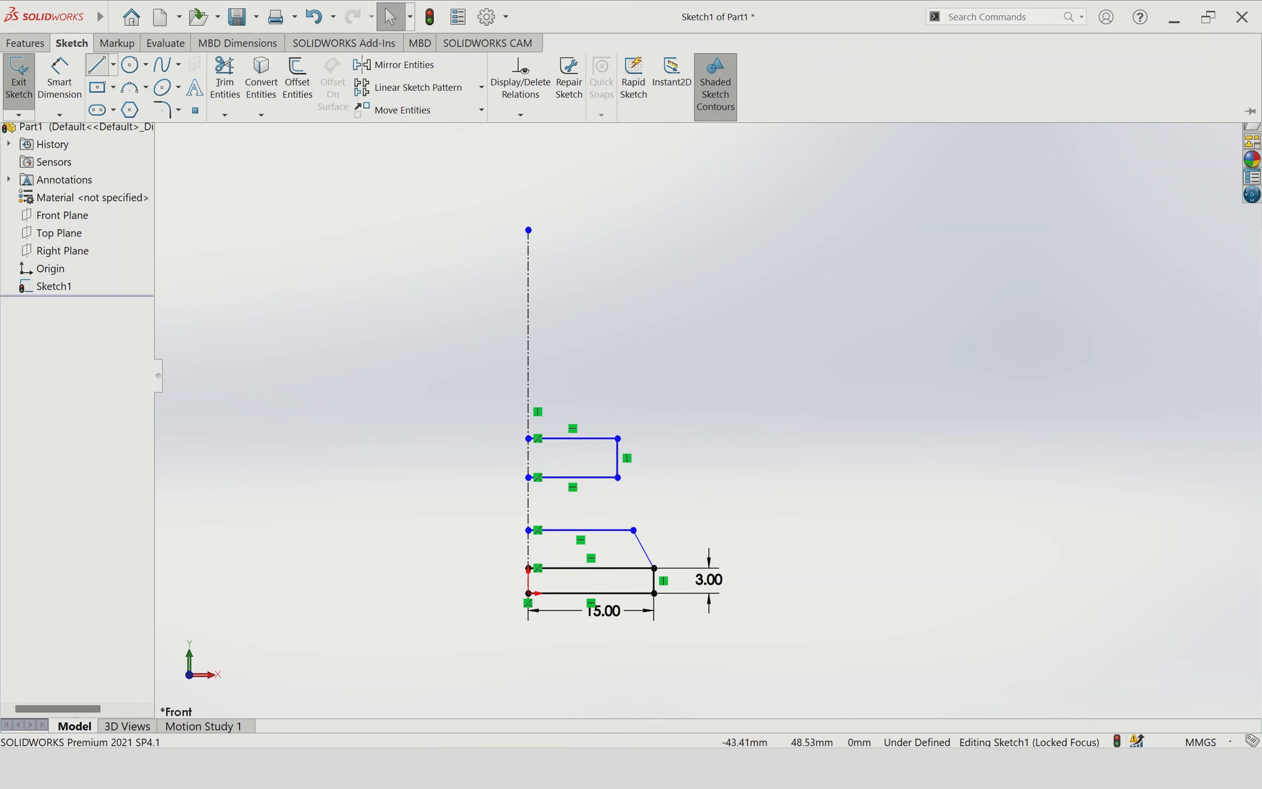
pyautogui.click(97, 64)
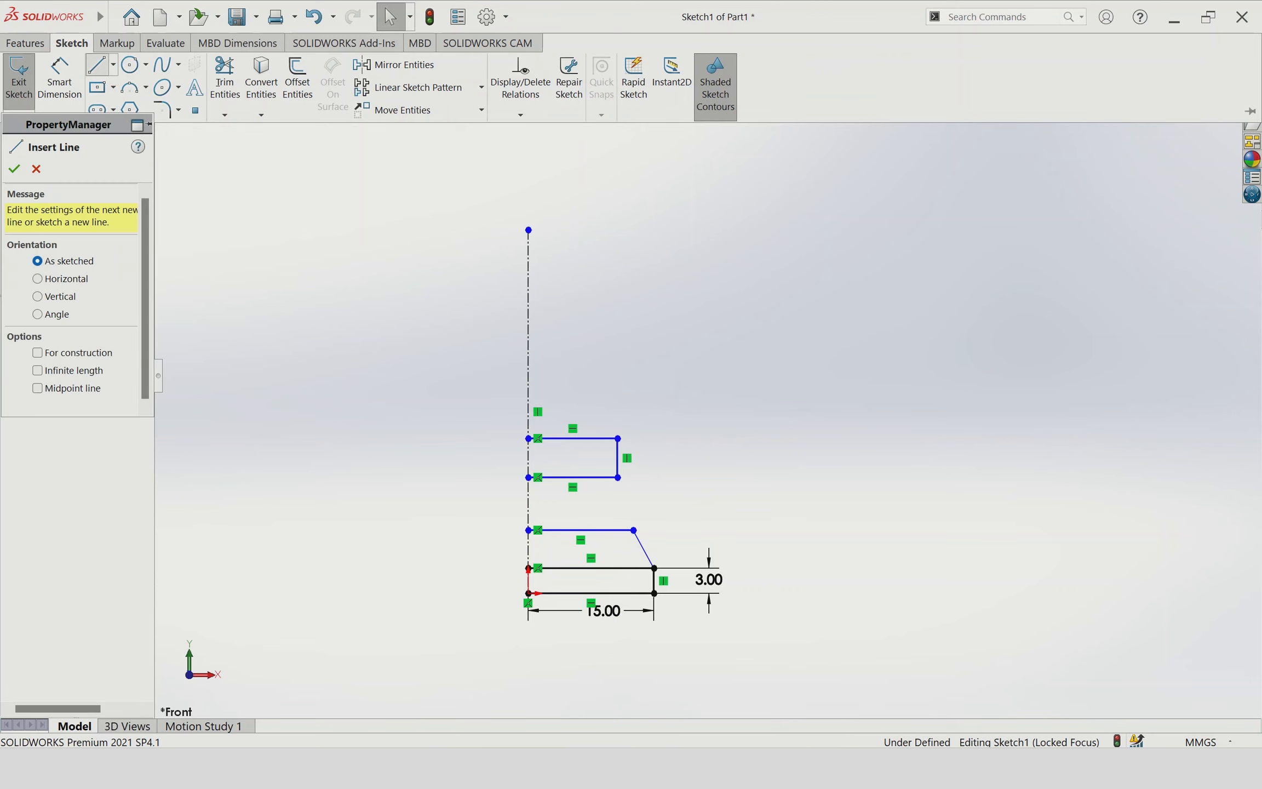
pyautogui.click(528, 411)
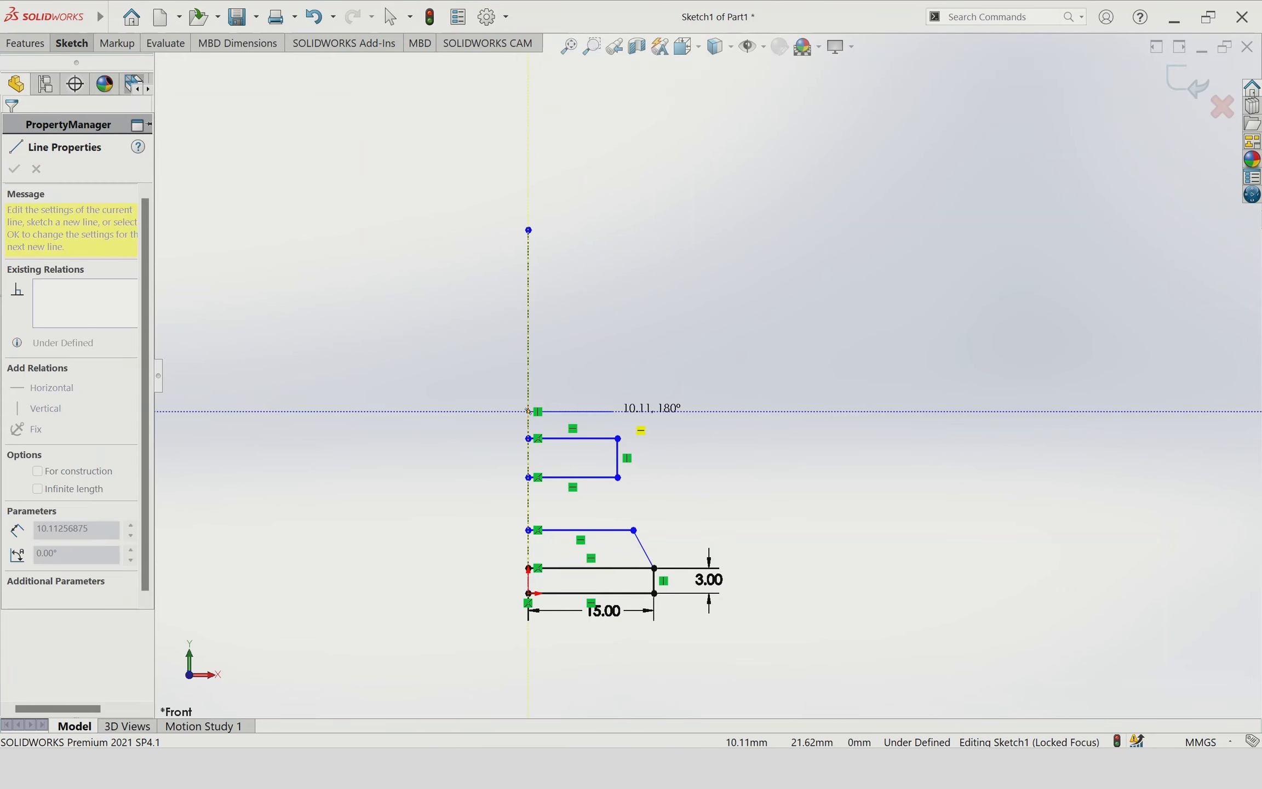
pyautogui.click(608, 411)
pyautogui.click(598, 411)
pyautogui.press('Escape')
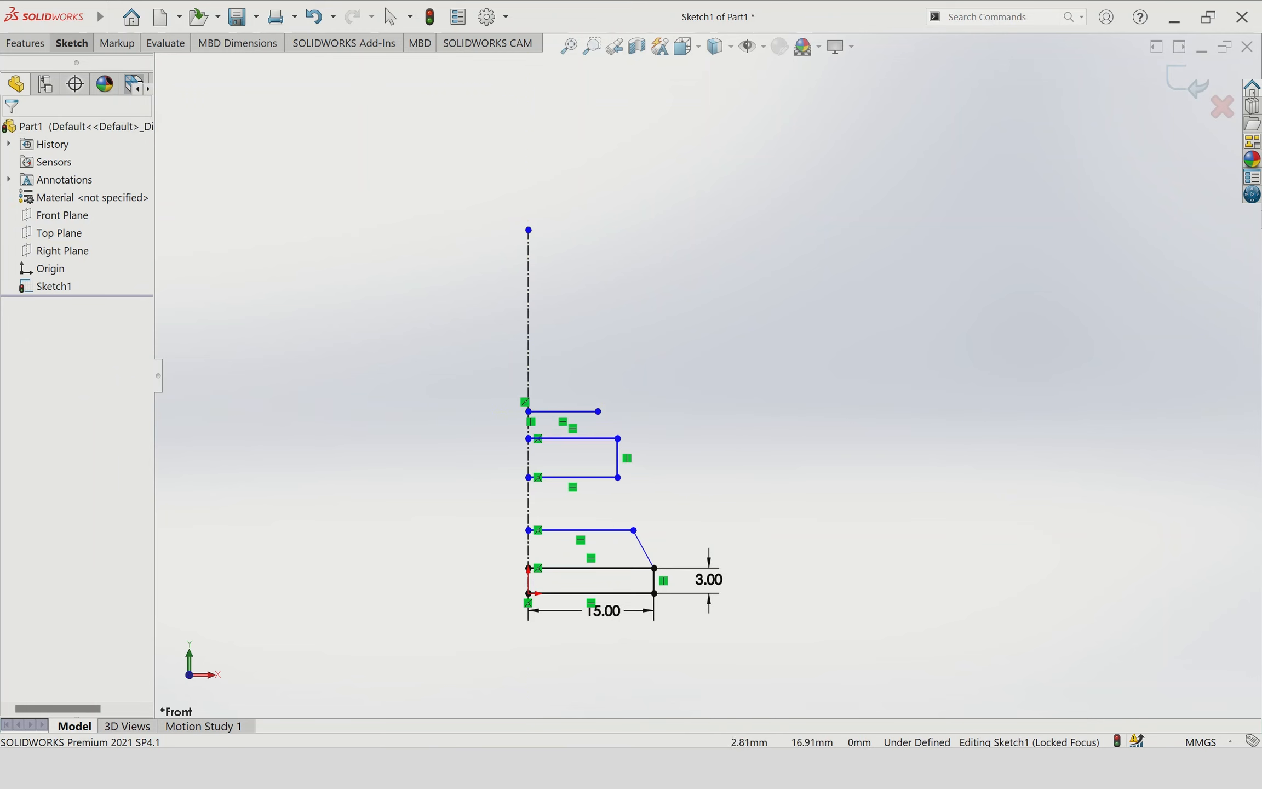
# Dimension the horizontal line at the top of the tapered section to 13 mm
pyautogui.click(72, 43)
pyautogui.click(59, 81)
pyautogui.click(607, 530)
pyautogui.click(600, 514)
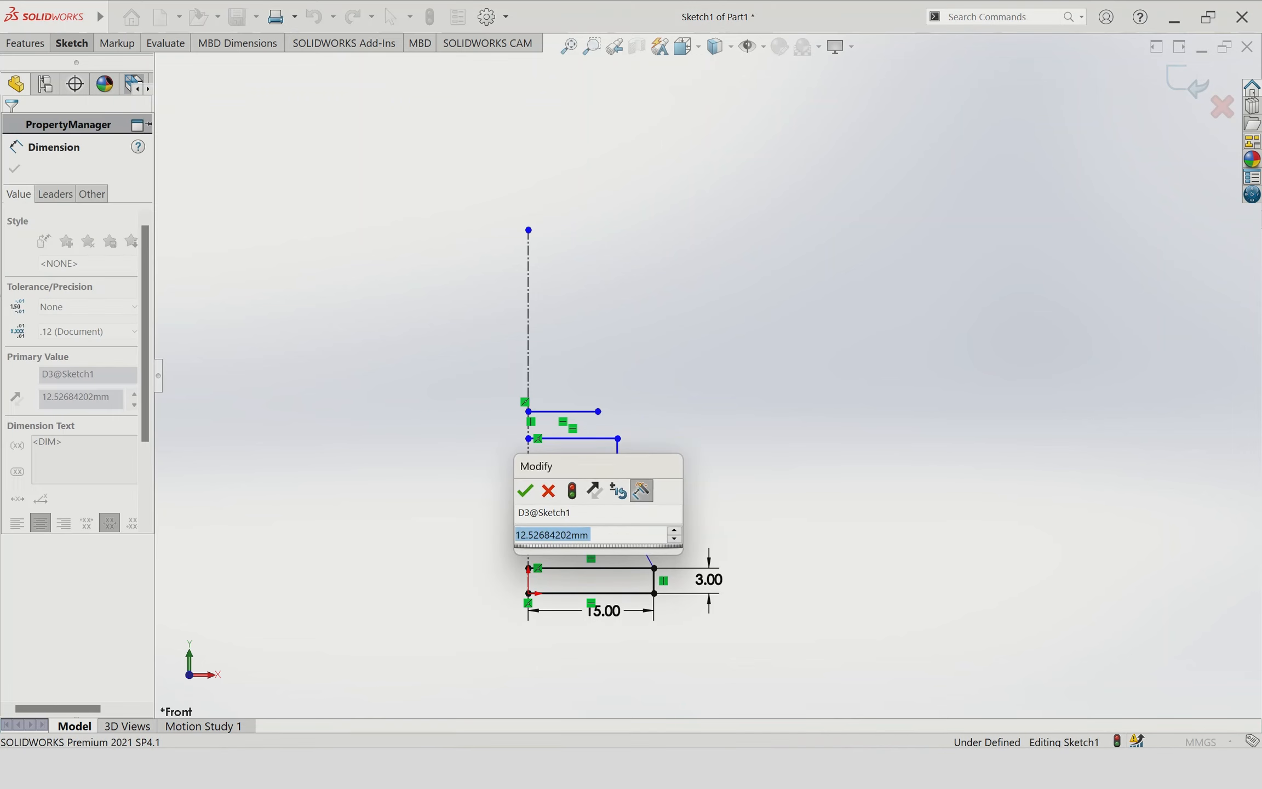
pyautogui.write('13')
pyautogui.press('Return')
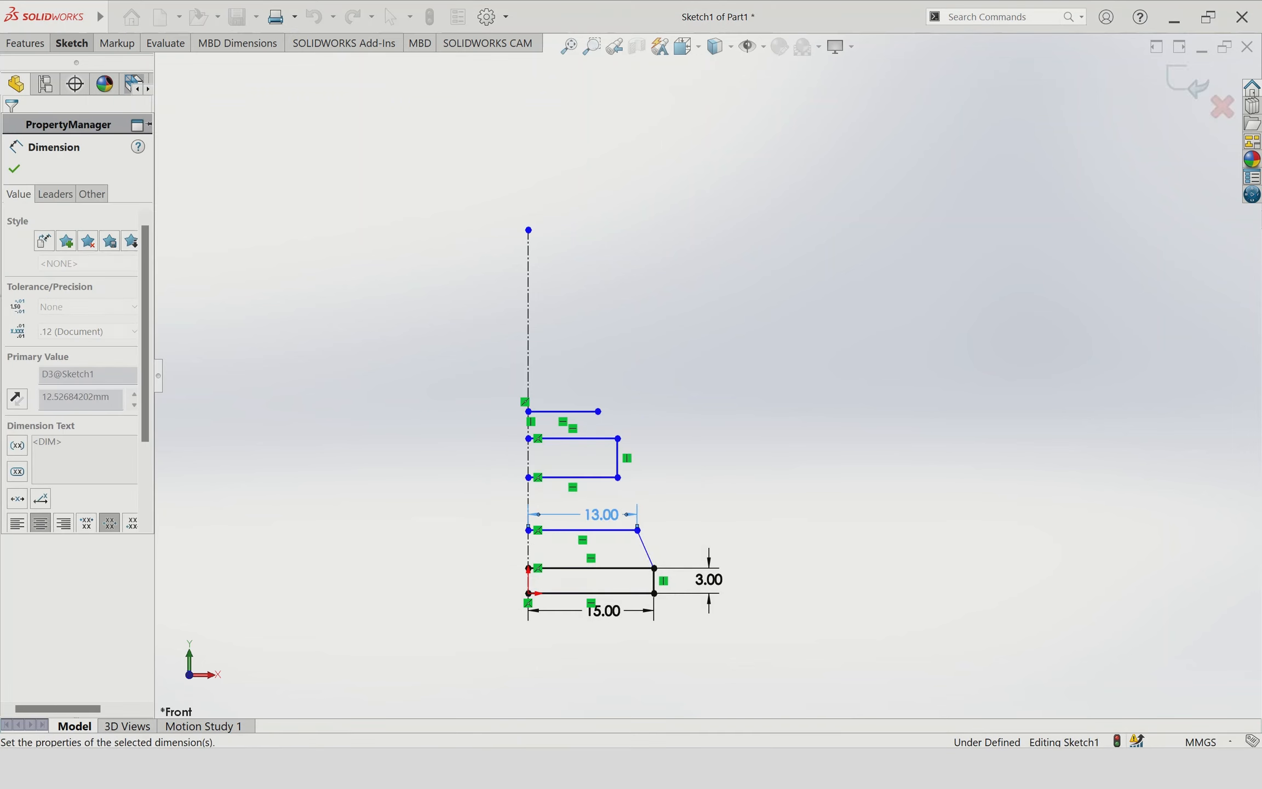
pyautogui.press('Escape')
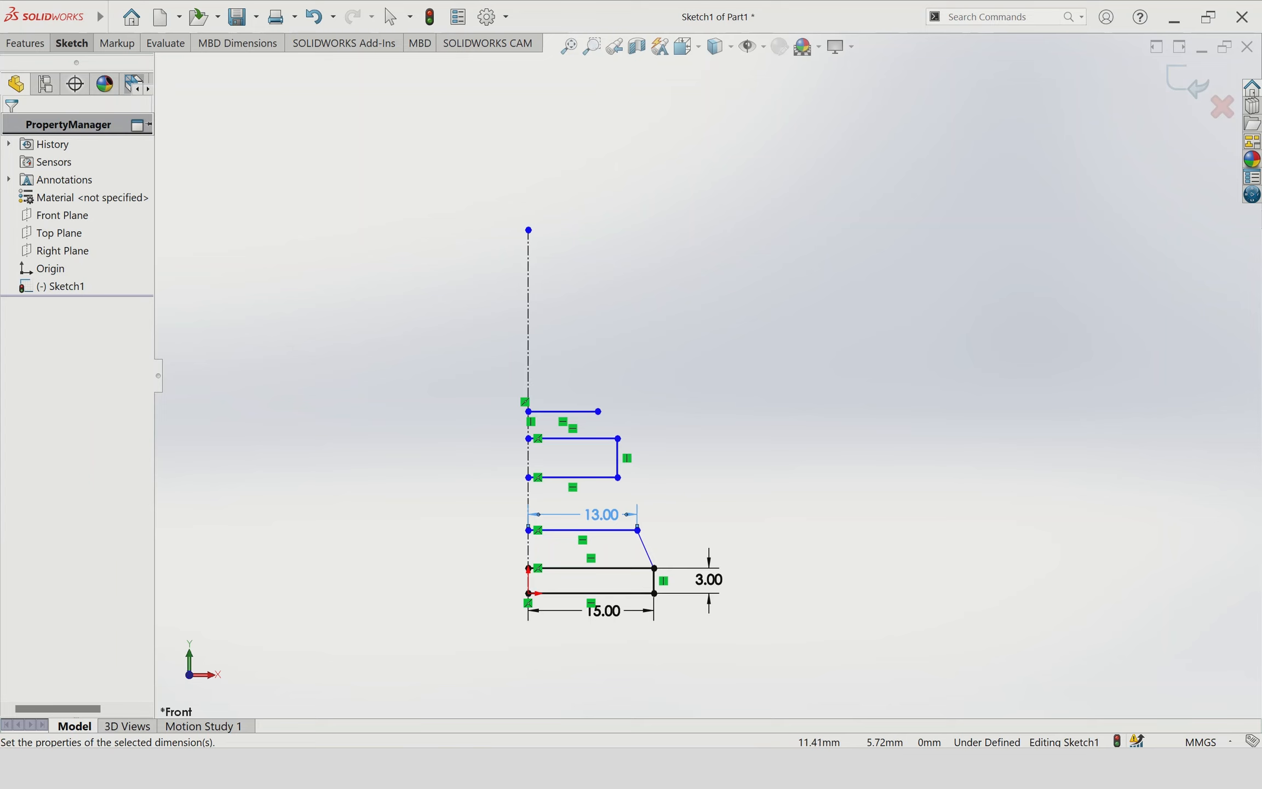
# Dimension the tapered section's height to 2 mm, between its top line and the base's upper edge
pyautogui.click(615, 530)
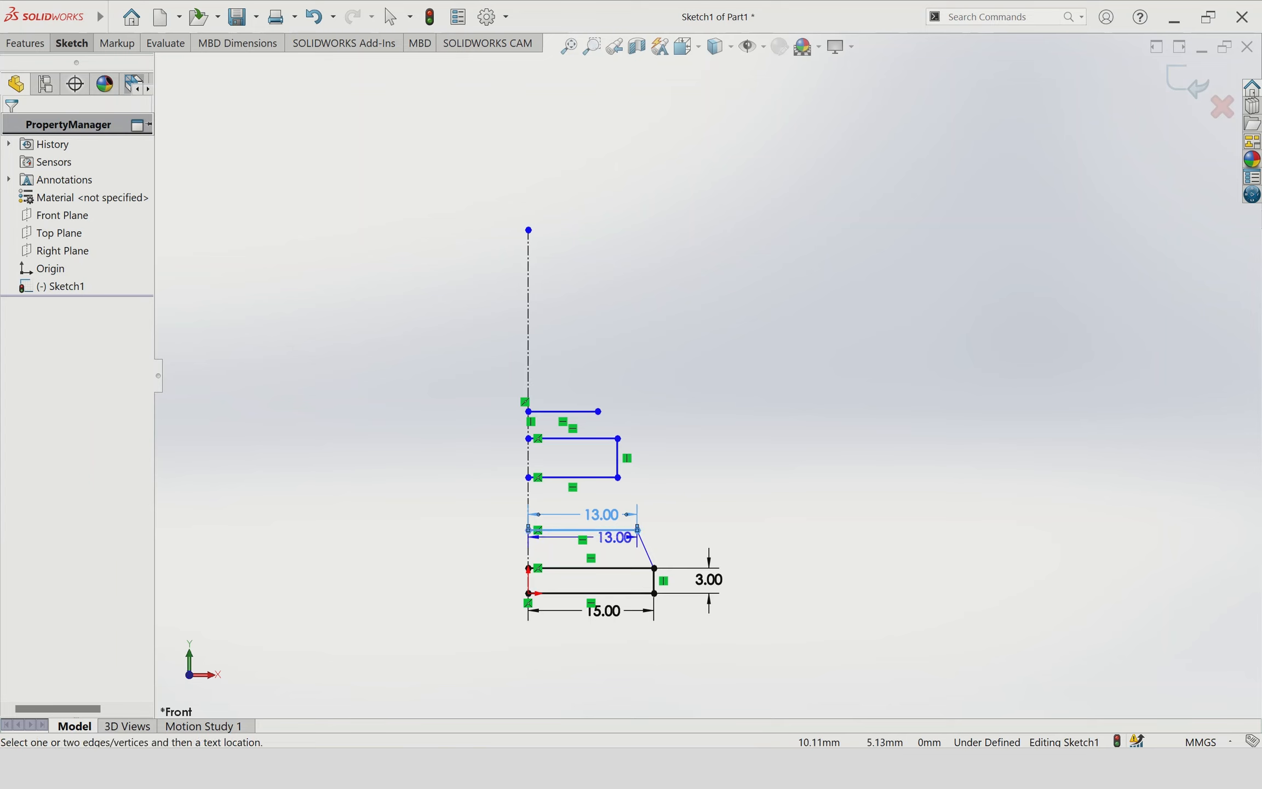
pyautogui.click(610, 568)
pyautogui.click(727, 552)
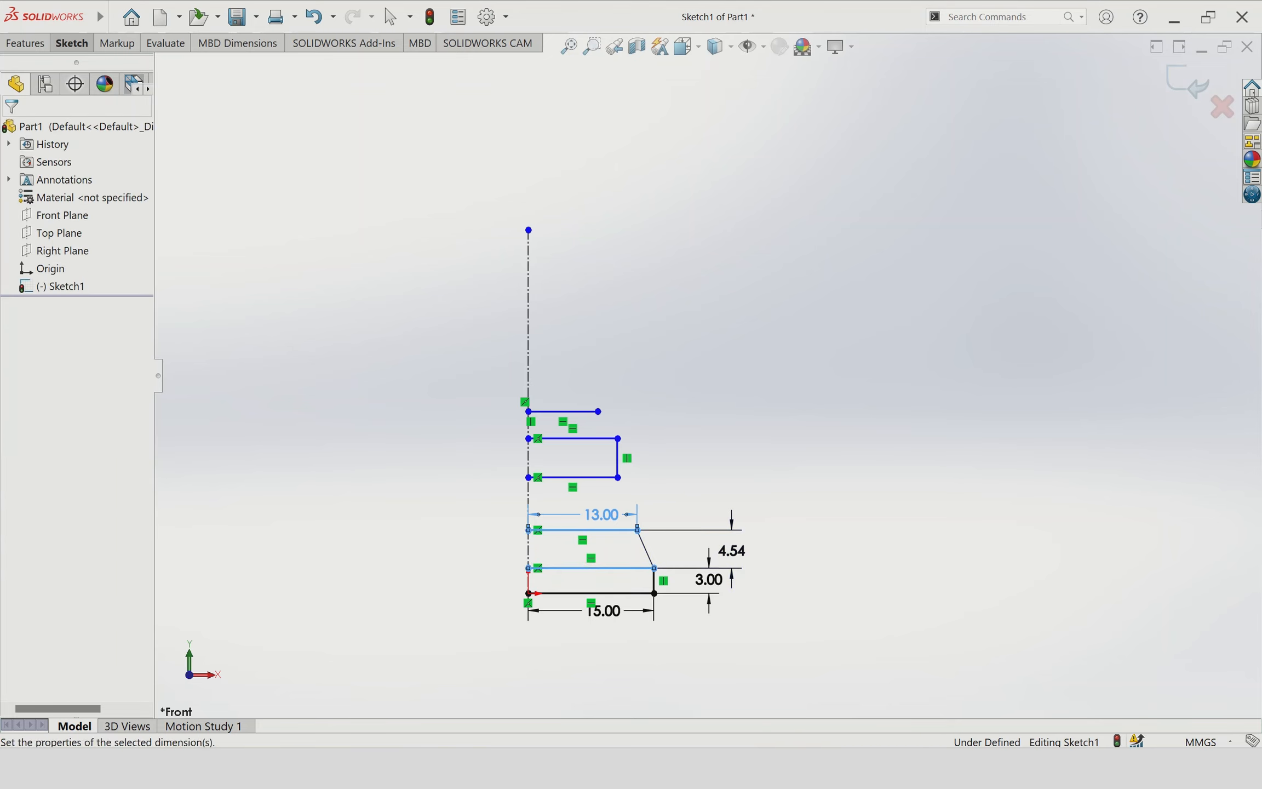
pyautogui.write('2')
pyautogui.press('Return')
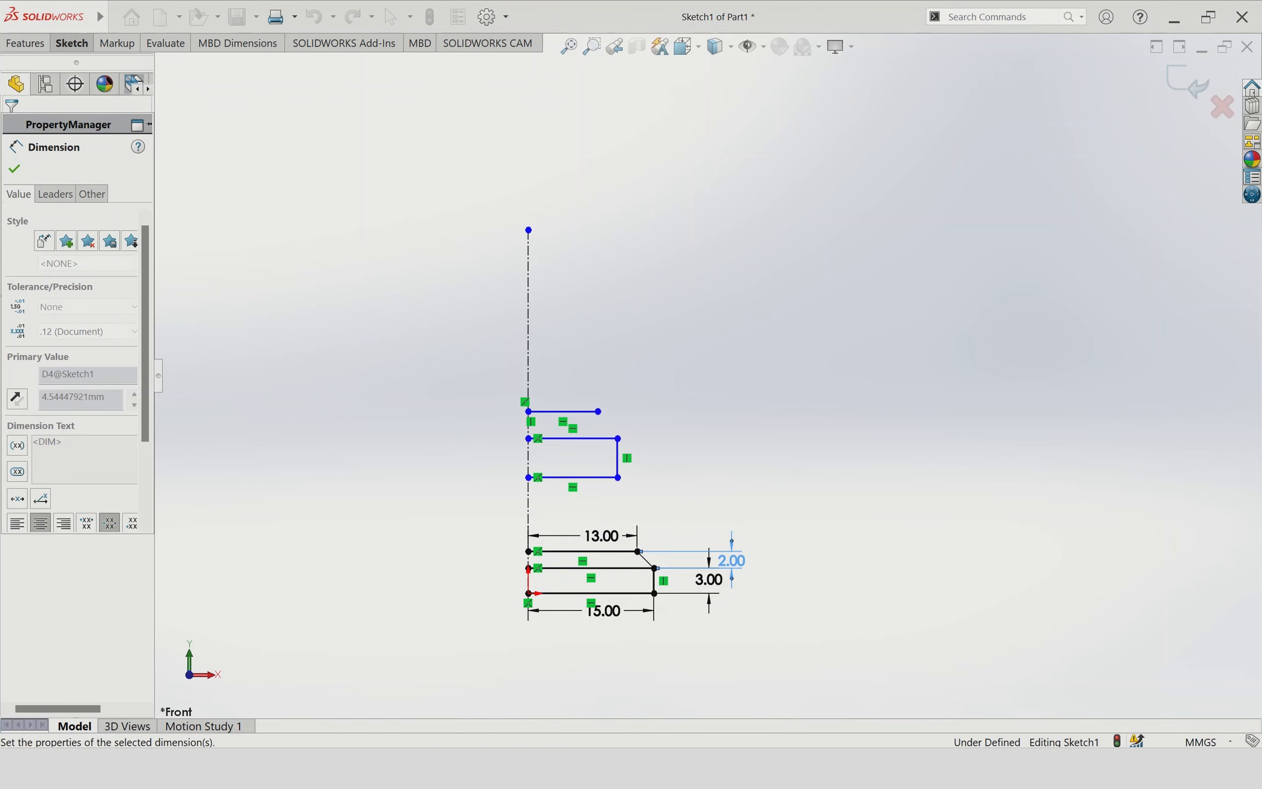
# Dimension the lower edge of the upper rectangle to 10 mm
pyautogui.scroll(-4, 576, 504)
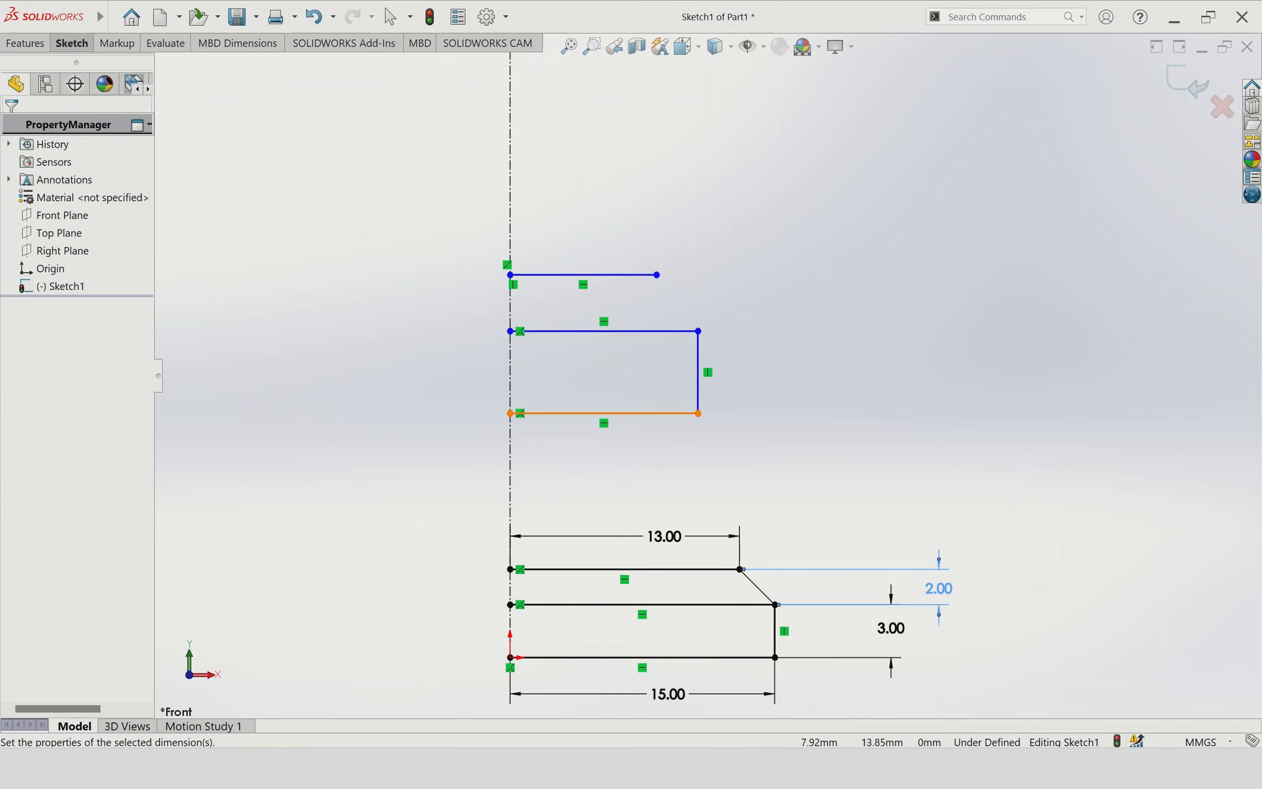
pyautogui.click(650, 413)
pyautogui.click(631, 433)
pyautogui.write('1')
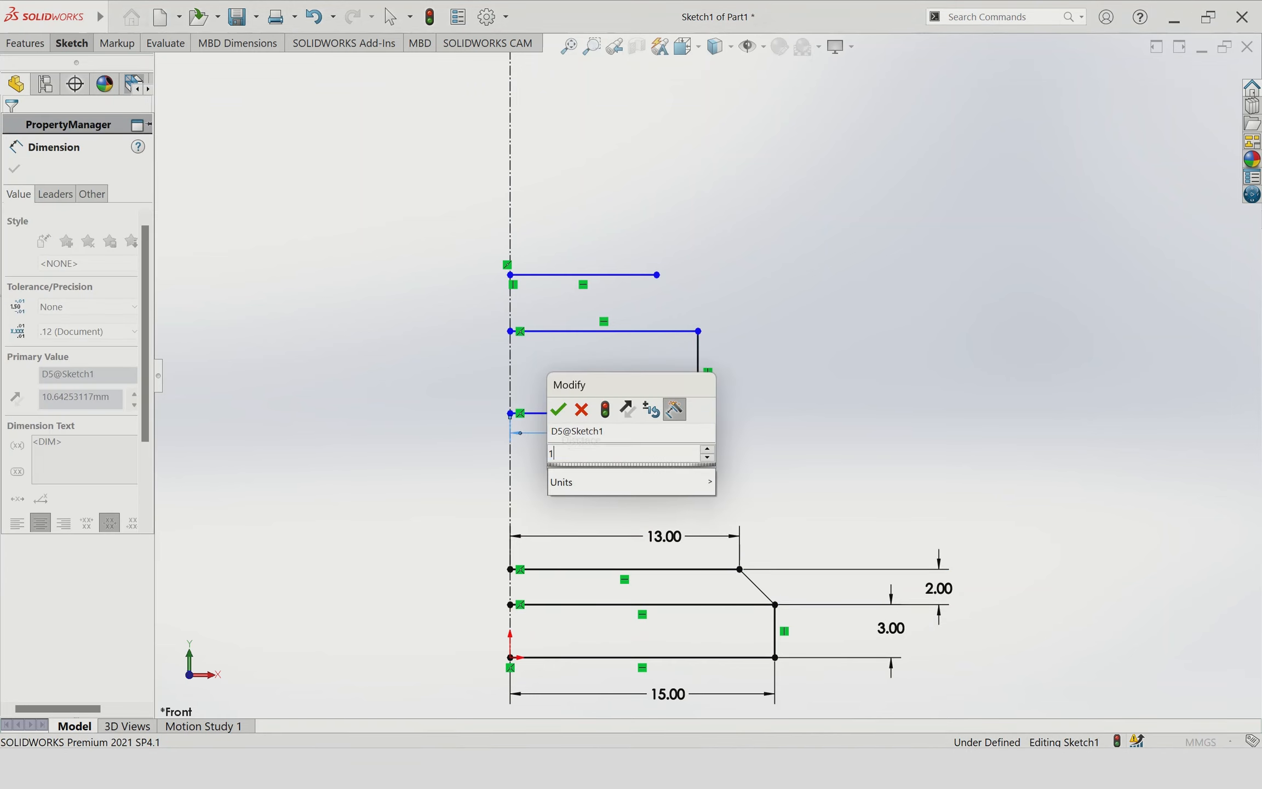
pyautogui.write('0')
pyautogui.press('Return')
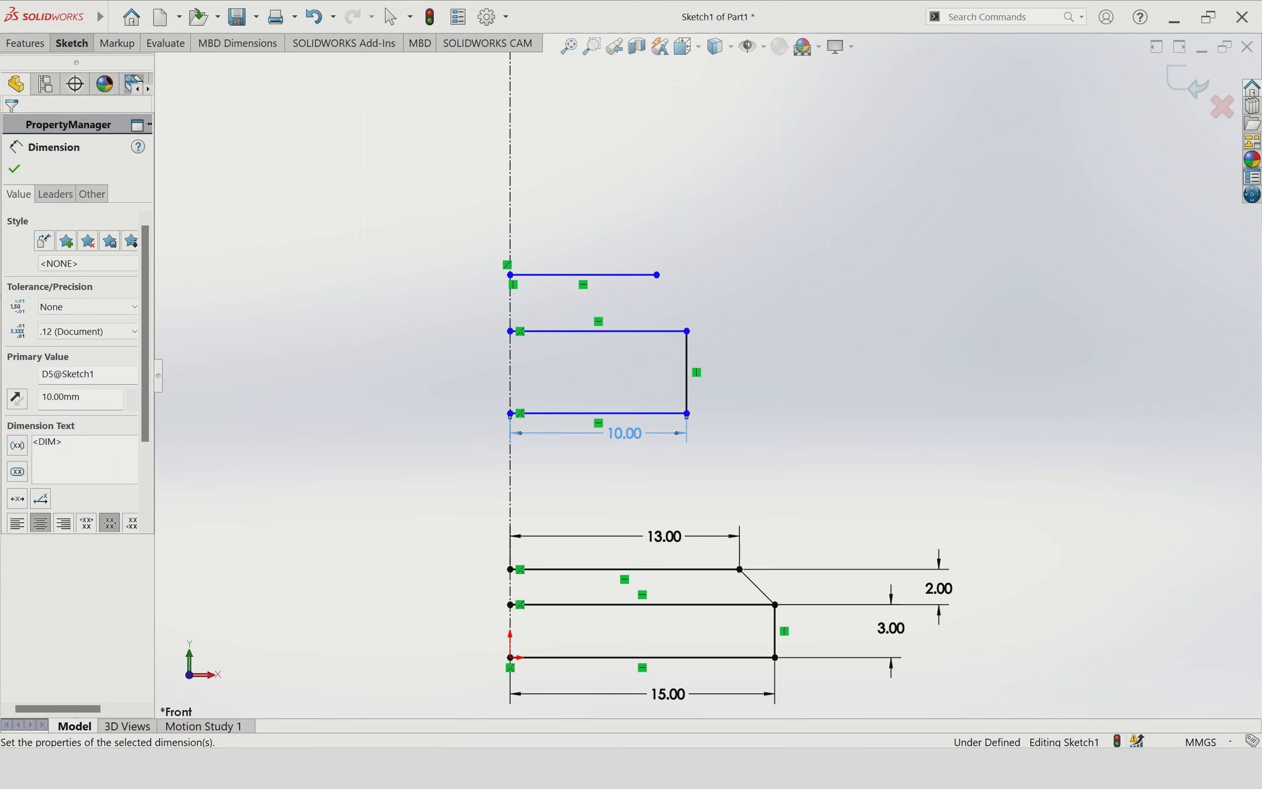
pyautogui.press('Escape')
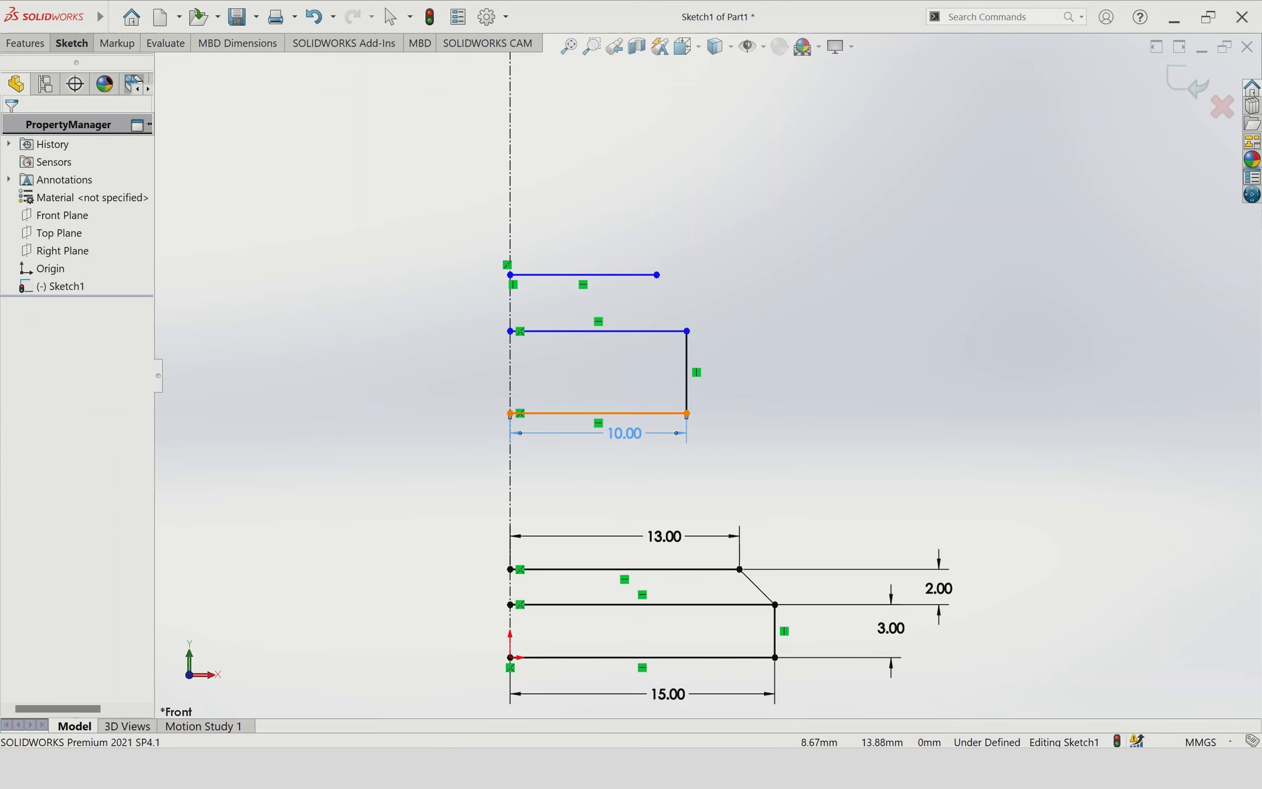
# Set the vertical distance between the upper rectangle's lower edge and the tapered section's top line to 8.97 mm
pyautogui.click(613, 413)
pyautogui.click(646, 569)
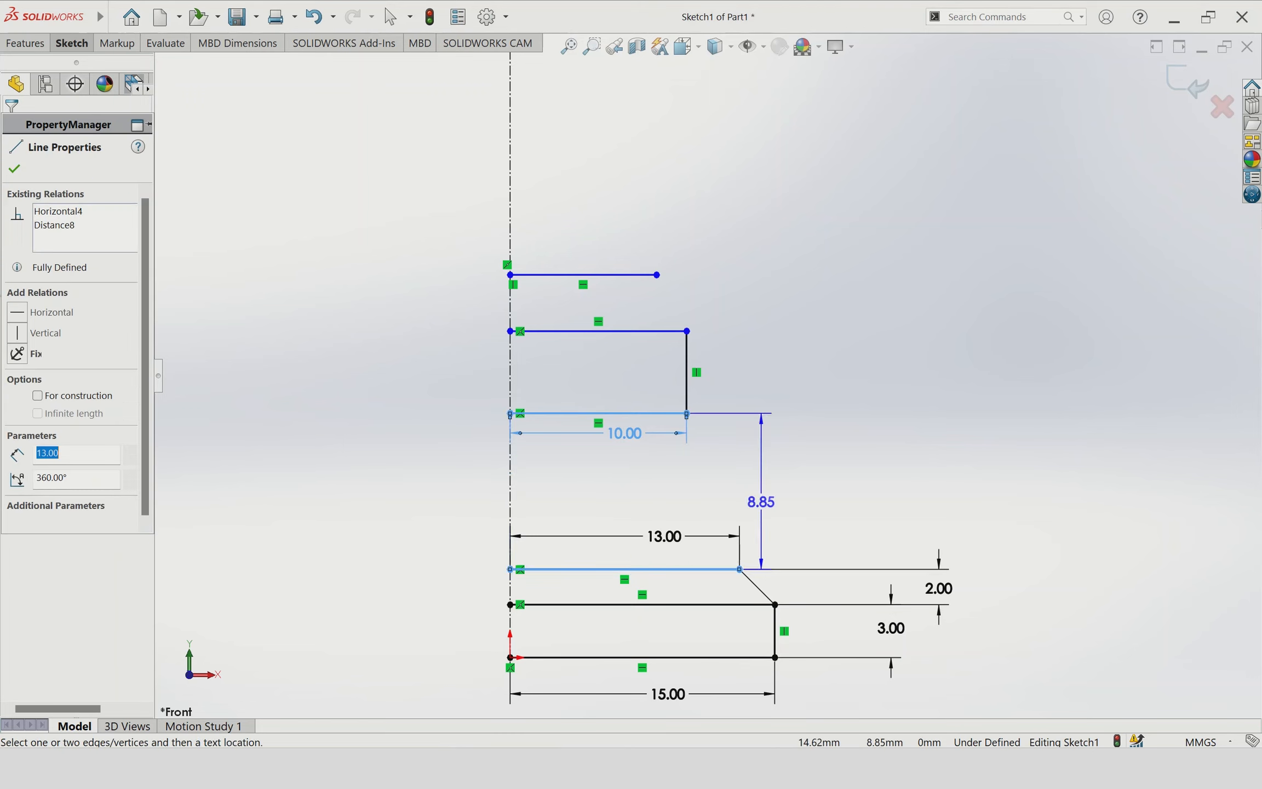
pyautogui.click(787, 502)
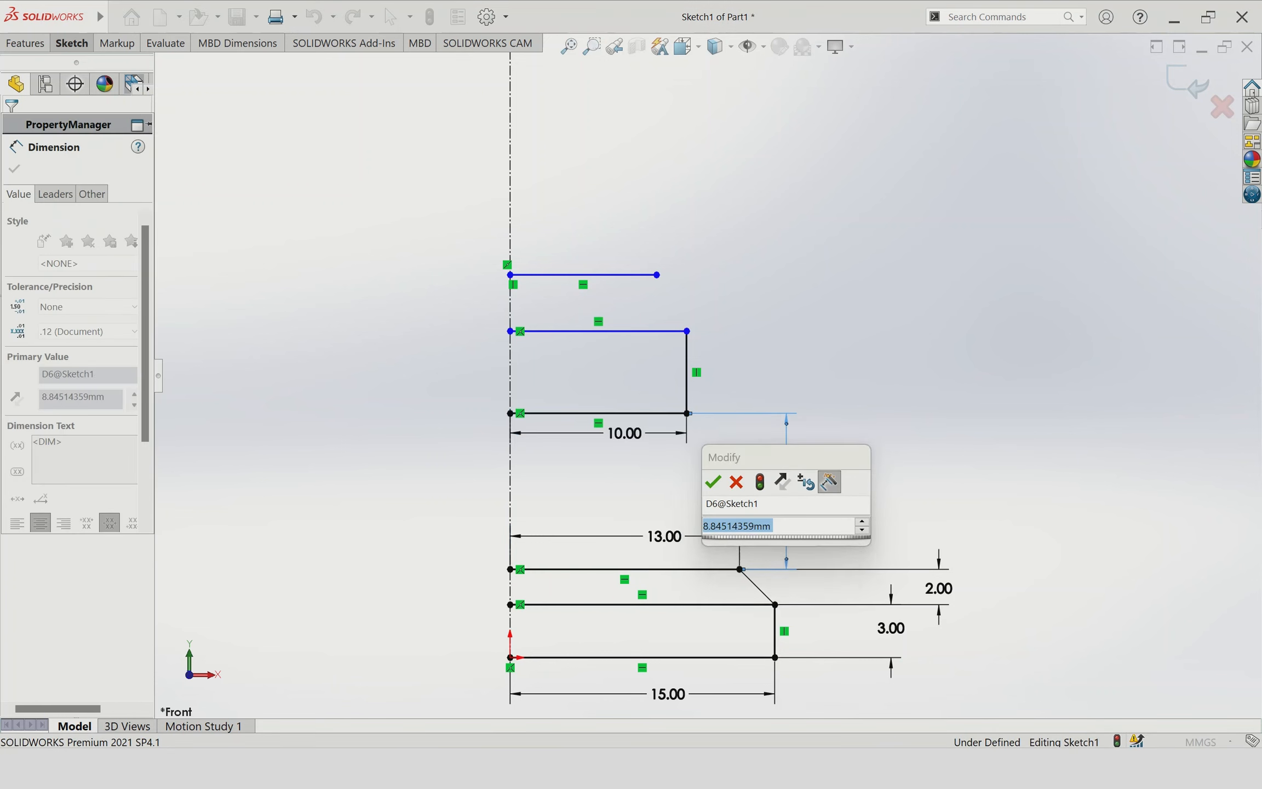
pyautogui.write('8.97')
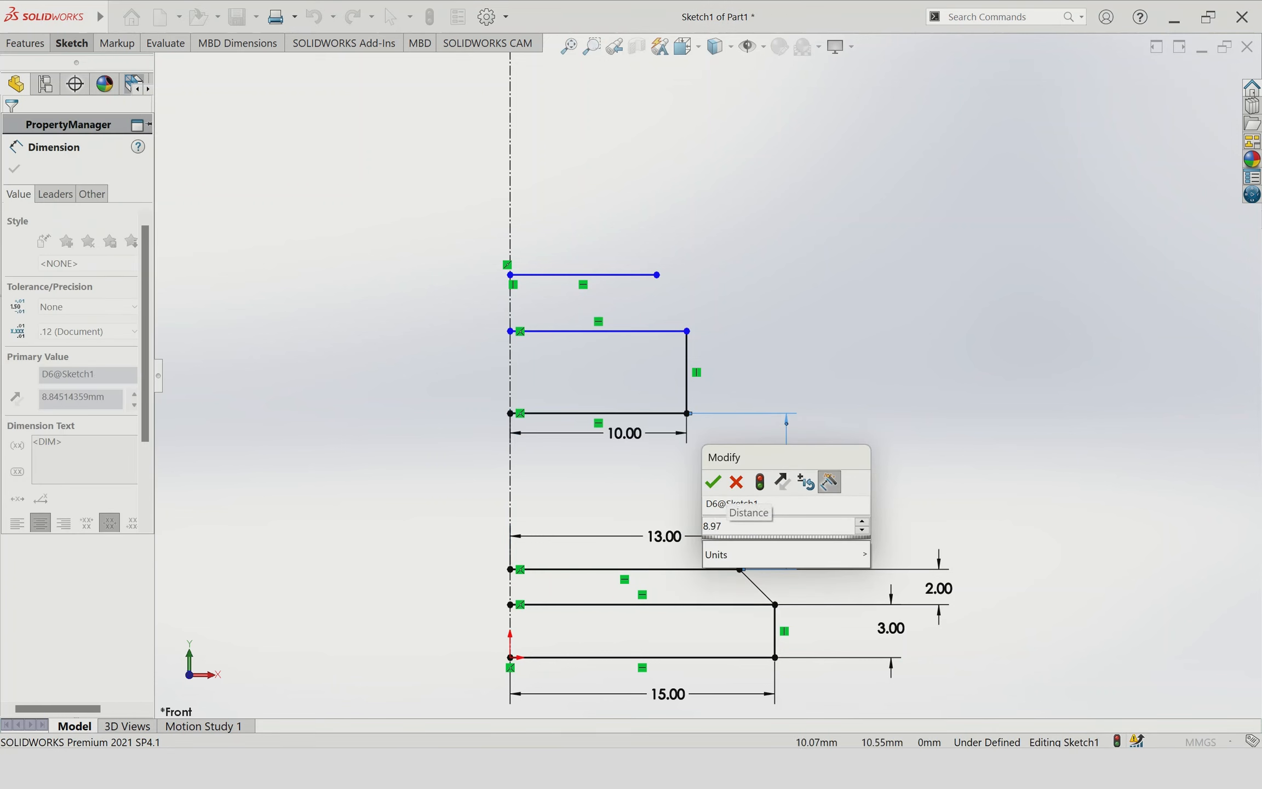
pyautogui.press('Return')
pyautogui.press('Escape')
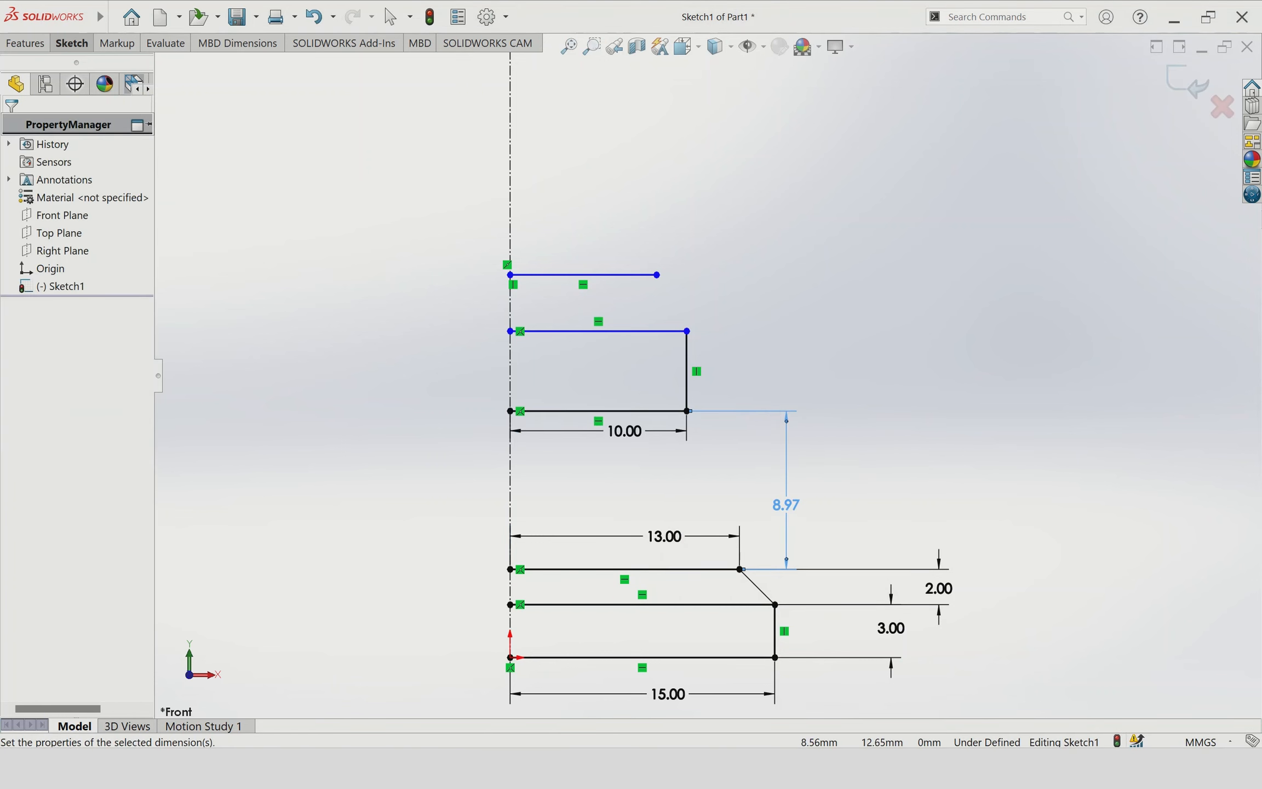
# Dimension the upper rectangle's outer vertical edge to 1 mm
pyautogui.click(687, 370)
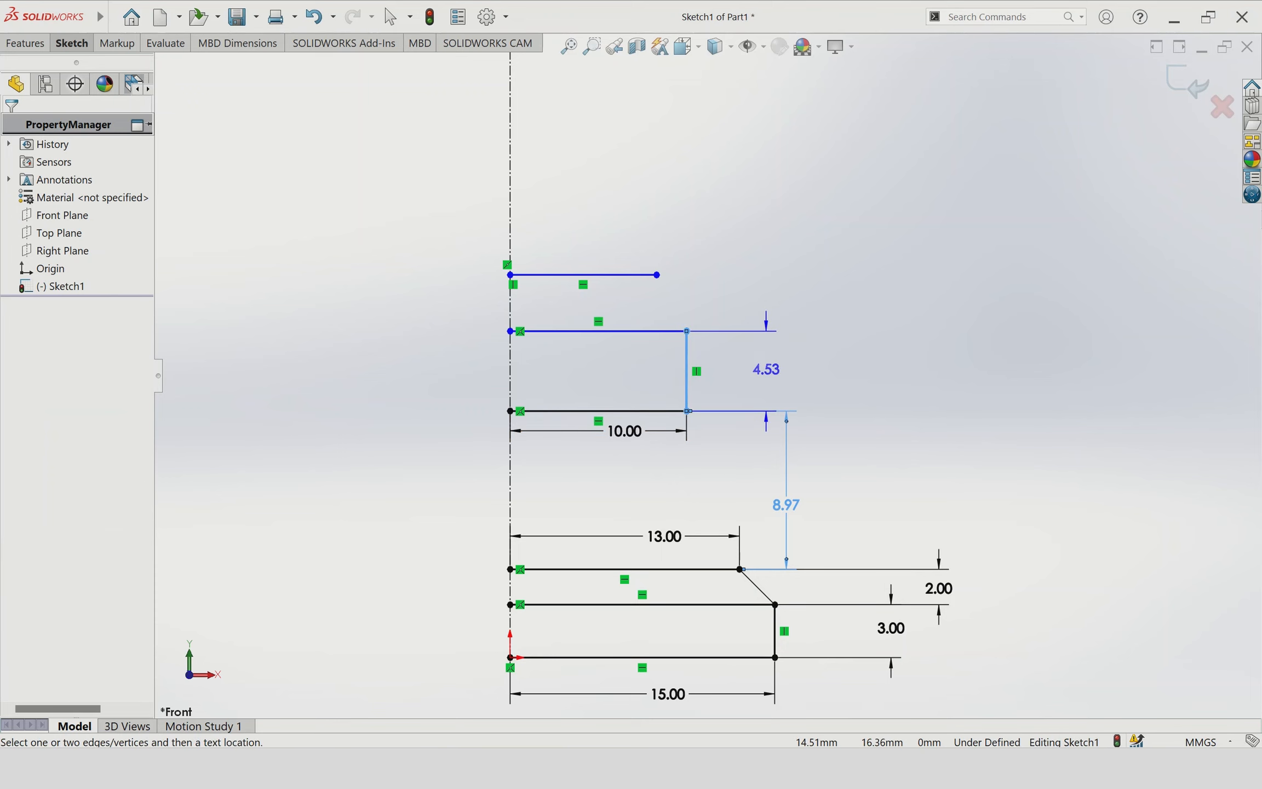
pyautogui.click(766, 369)
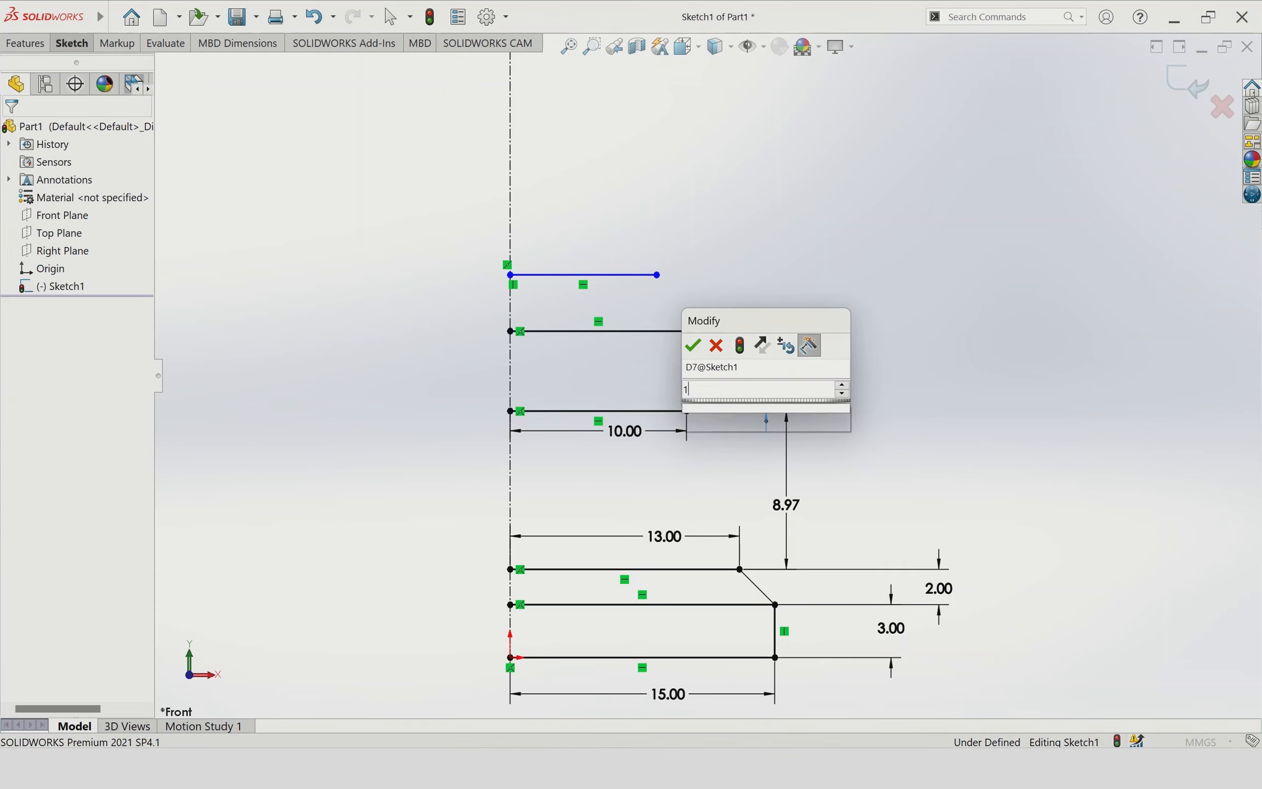
pyautogui.write('1')
pyautogui.press('Return')
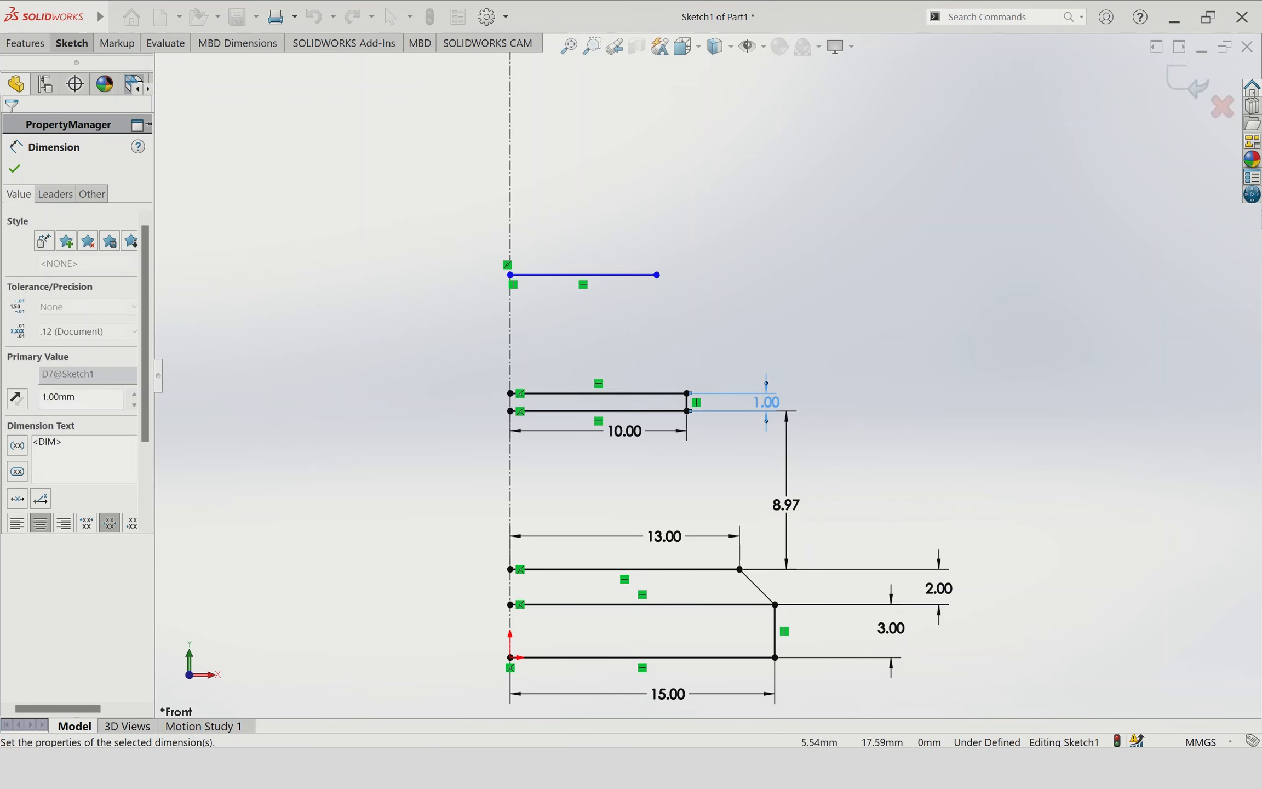
# Set the vertical distance between the topmost horizontal line and the upper rectangle's top edge to 2 mm
pyautogui.click(630, 274)
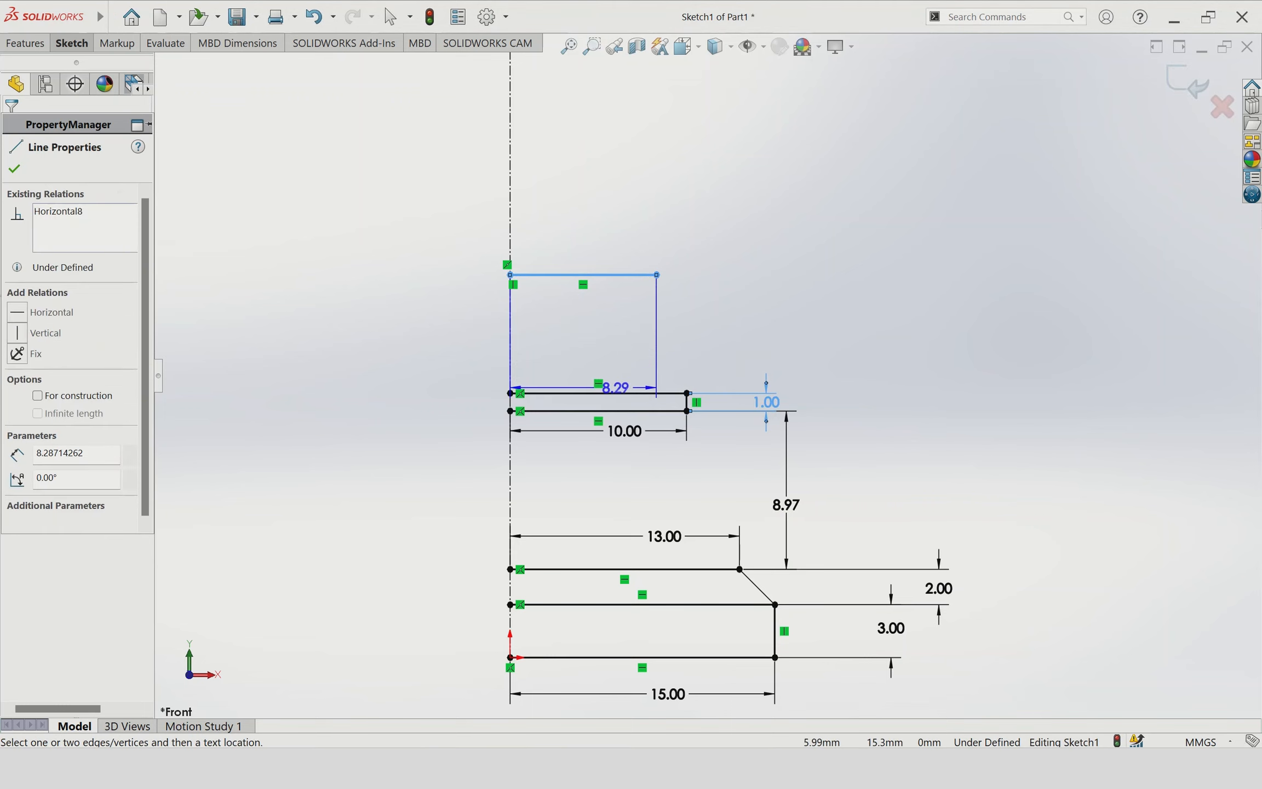
pyautogui.click(602, 393)
pyautogui.click(837, 358)
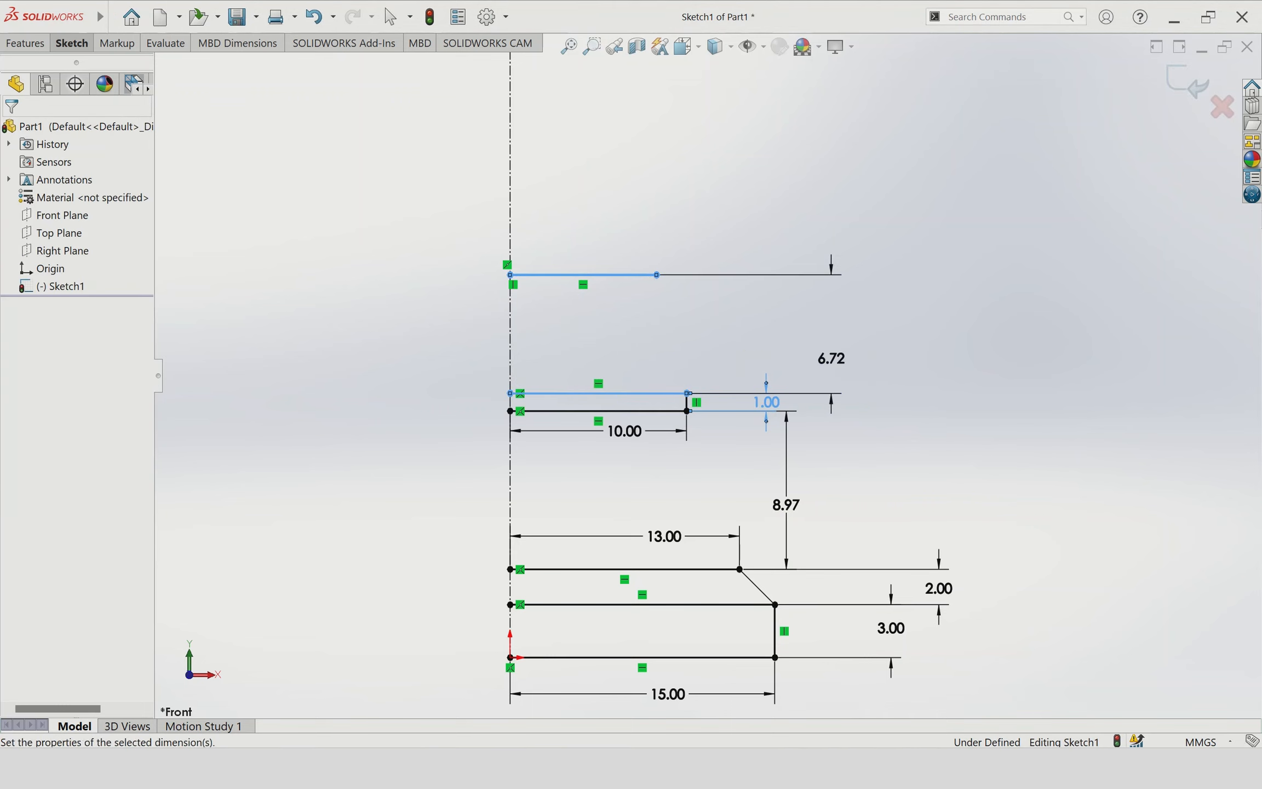
pyautogui.write('2')
pyautogui.press('Return')
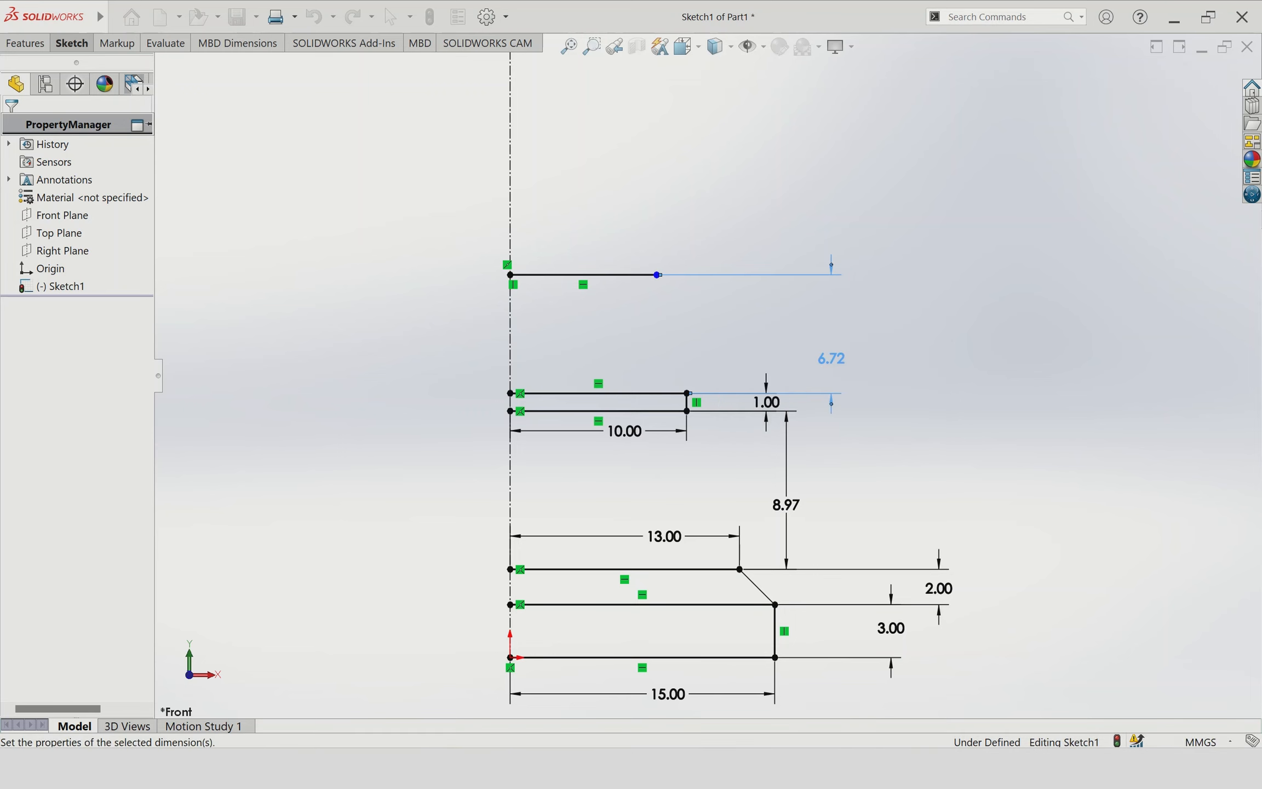
# Dimension the length of the topmost horizontal line to 8 mm
pyautogui.click(600, 358)
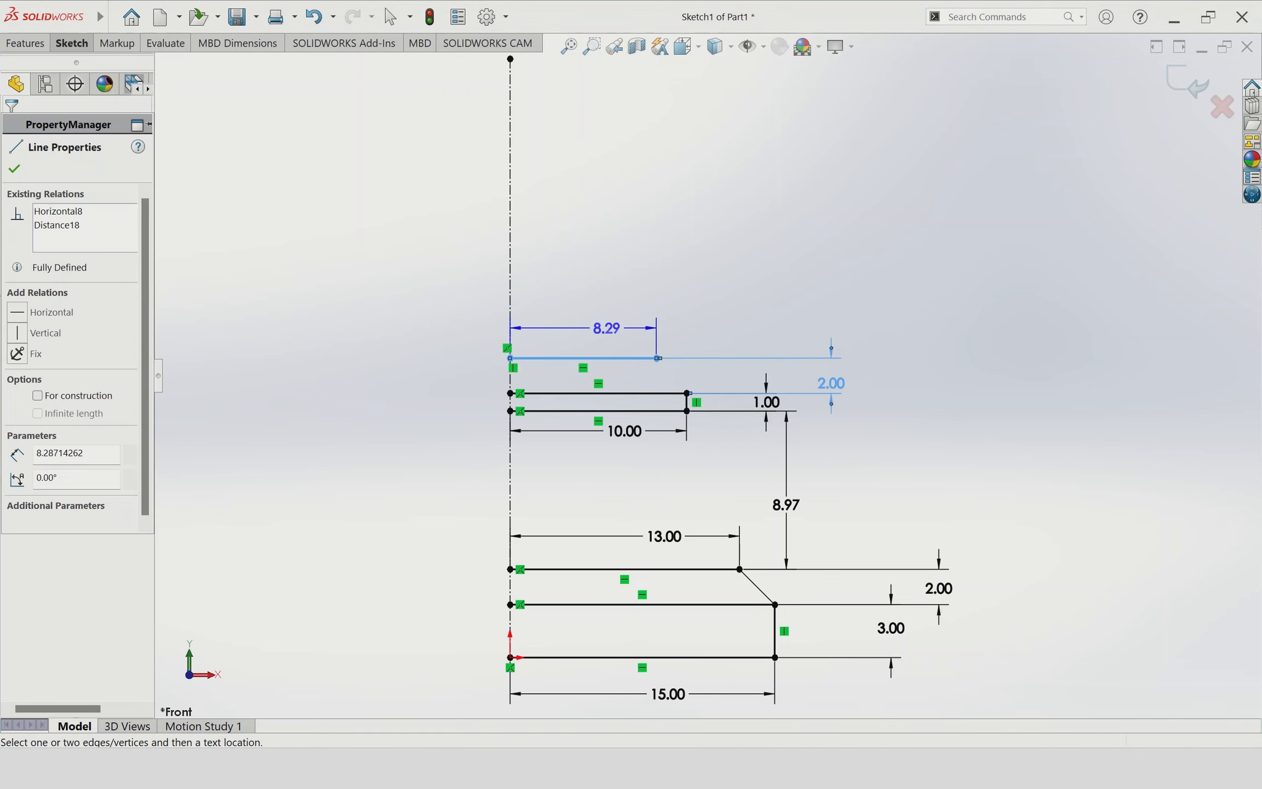
pyautogui.click(600, 329)
pyautogui.write('8')
pyautogui.press('Return')
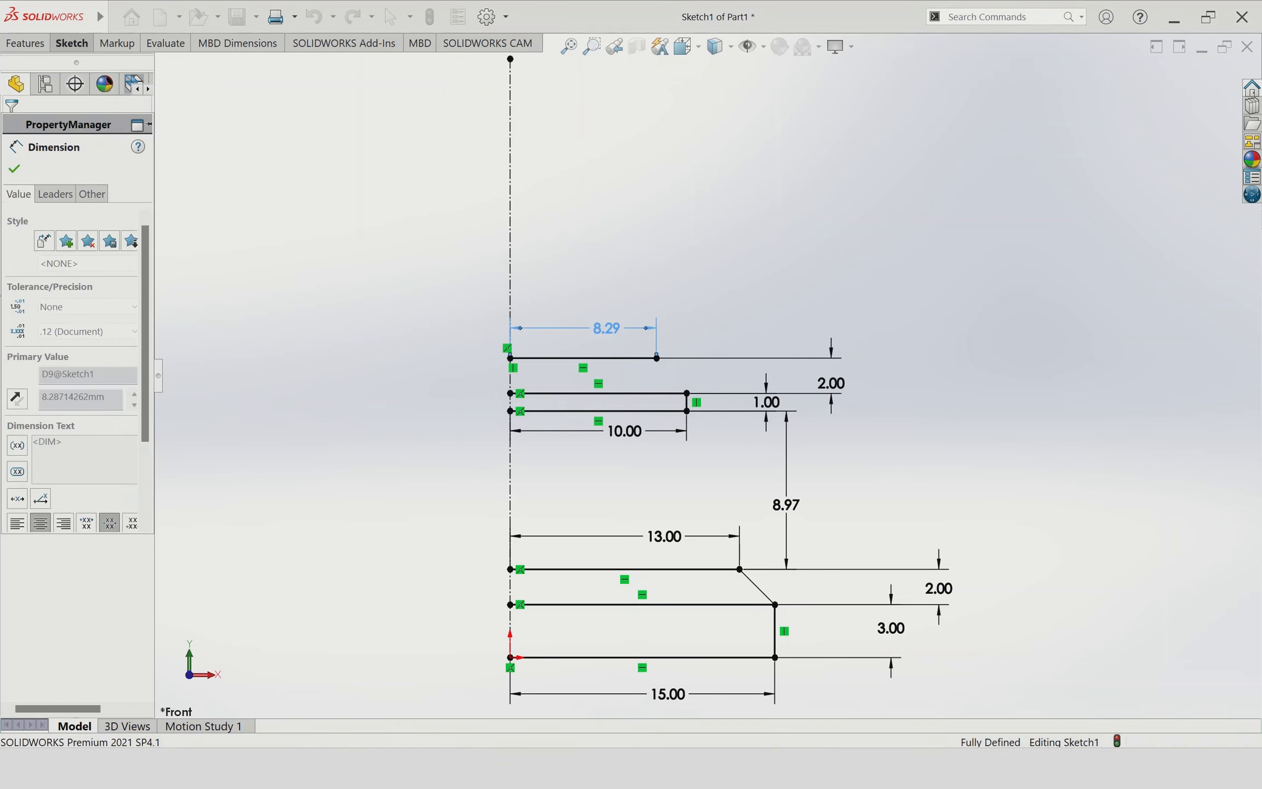
pyautogui.press('Escape')
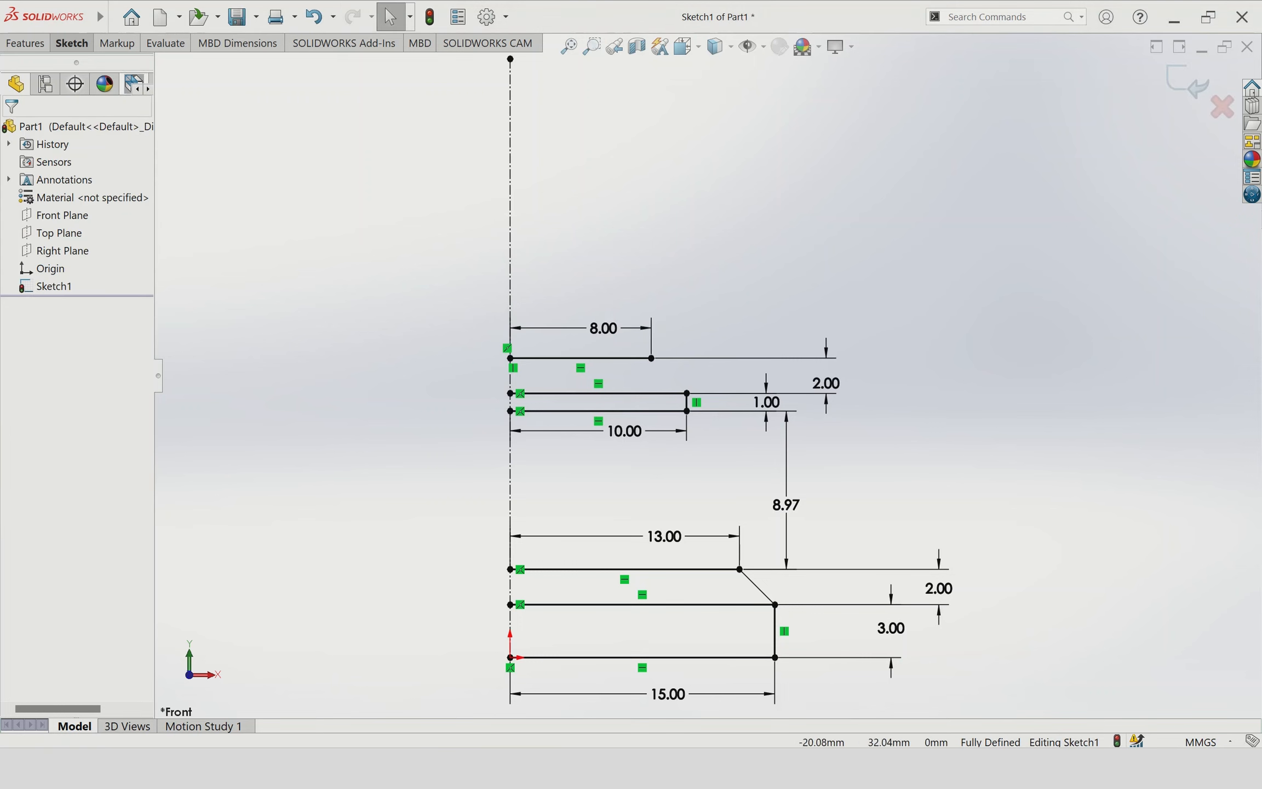
pyautogui.click(72, 43)
pyautogui.click(130, 88)
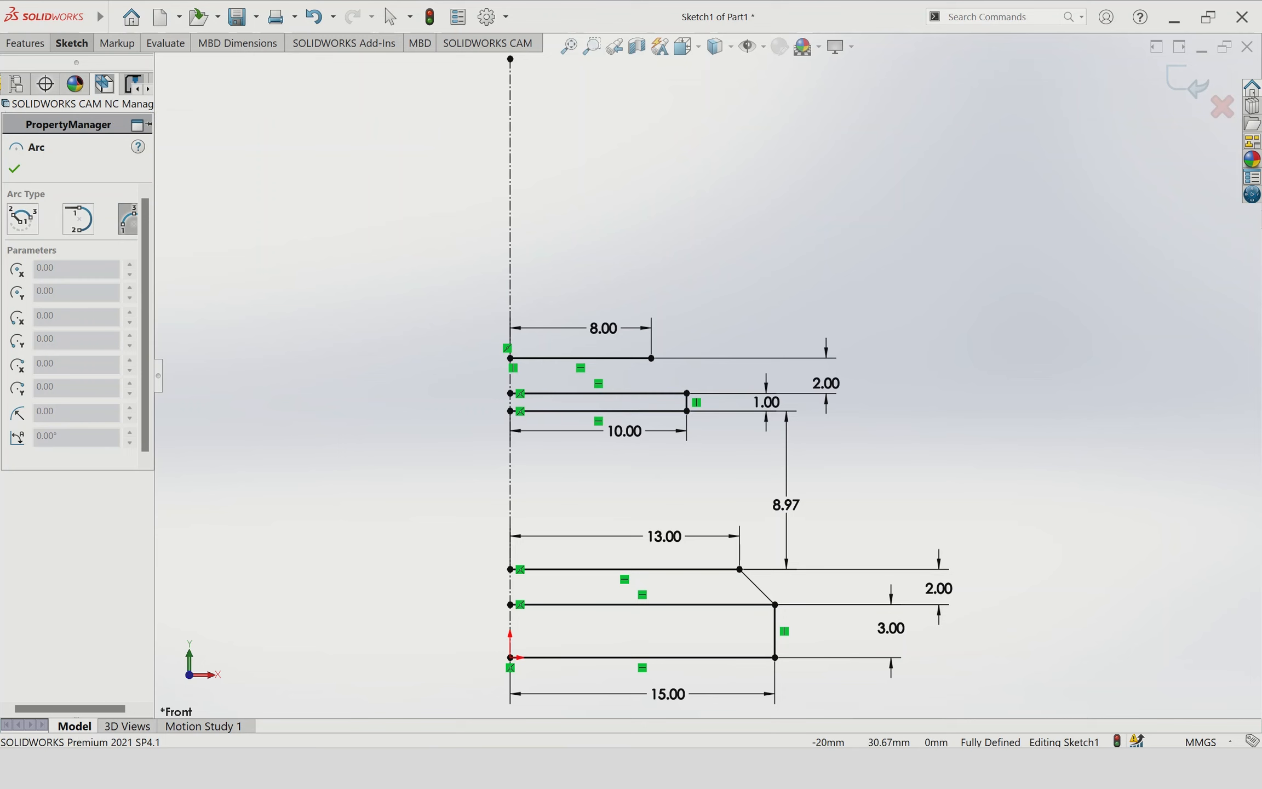
pyautogui.click(71, 44)
pyautogui.press('Escape')
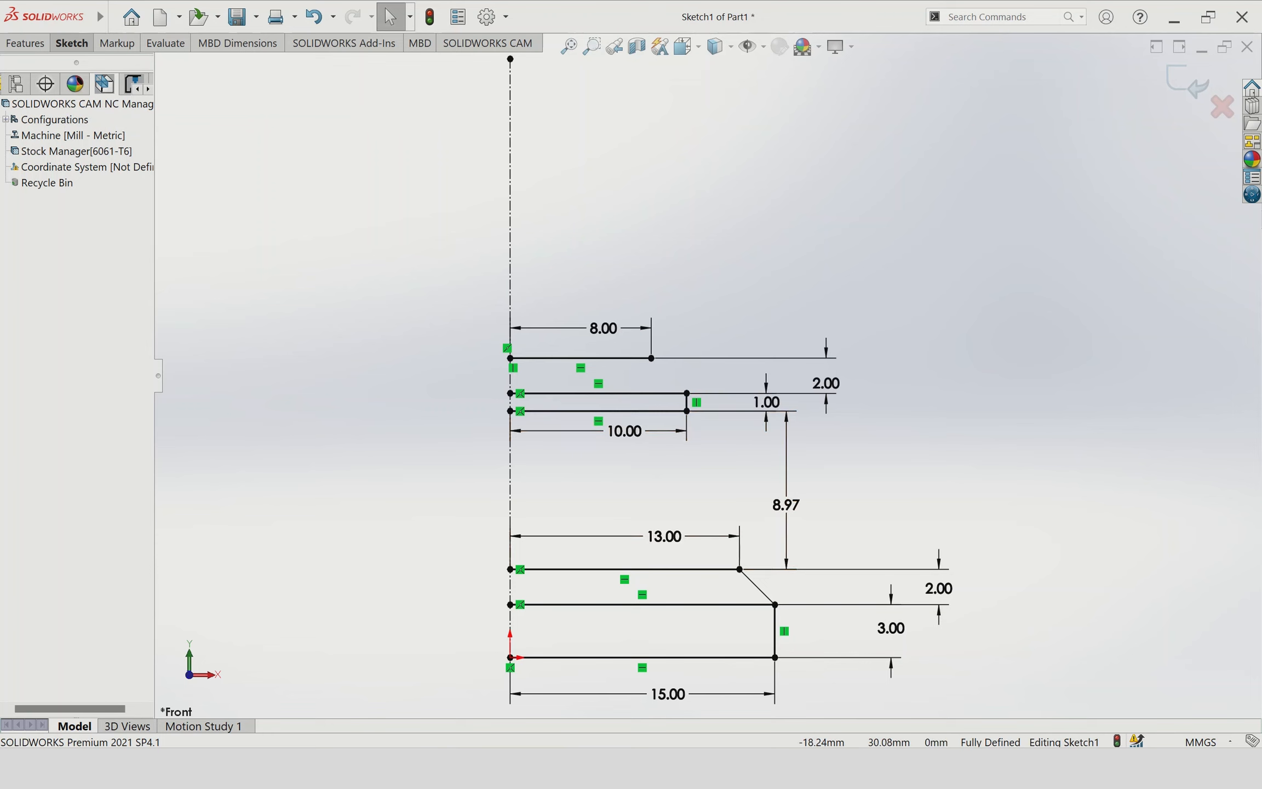
# Sketch an outward-bulging three-point arc, radius about 5.5 mm, from the upper rectangle's lower outer corner to the outer end of the 13 mm line
pyautogui.click(72, 43)
pyautogui.click(130, 86)
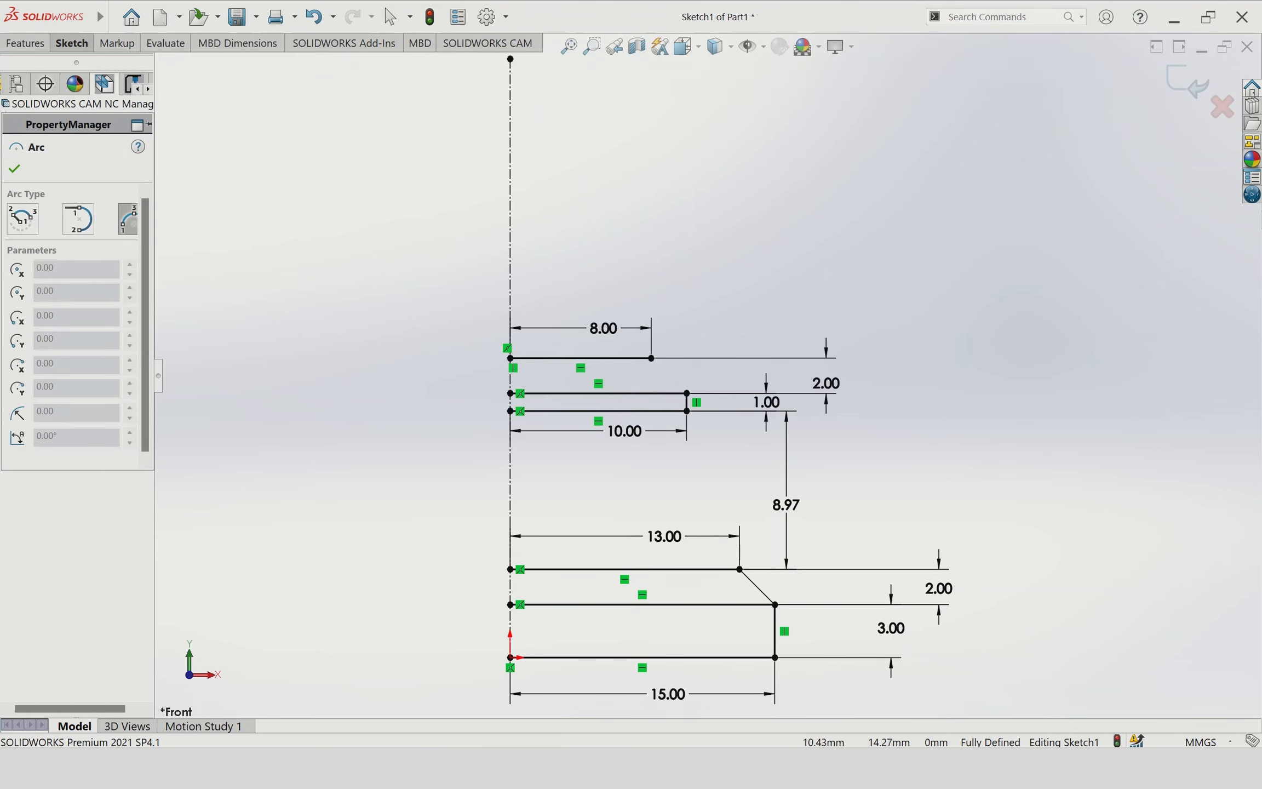
pyautogui.click(686, 411)
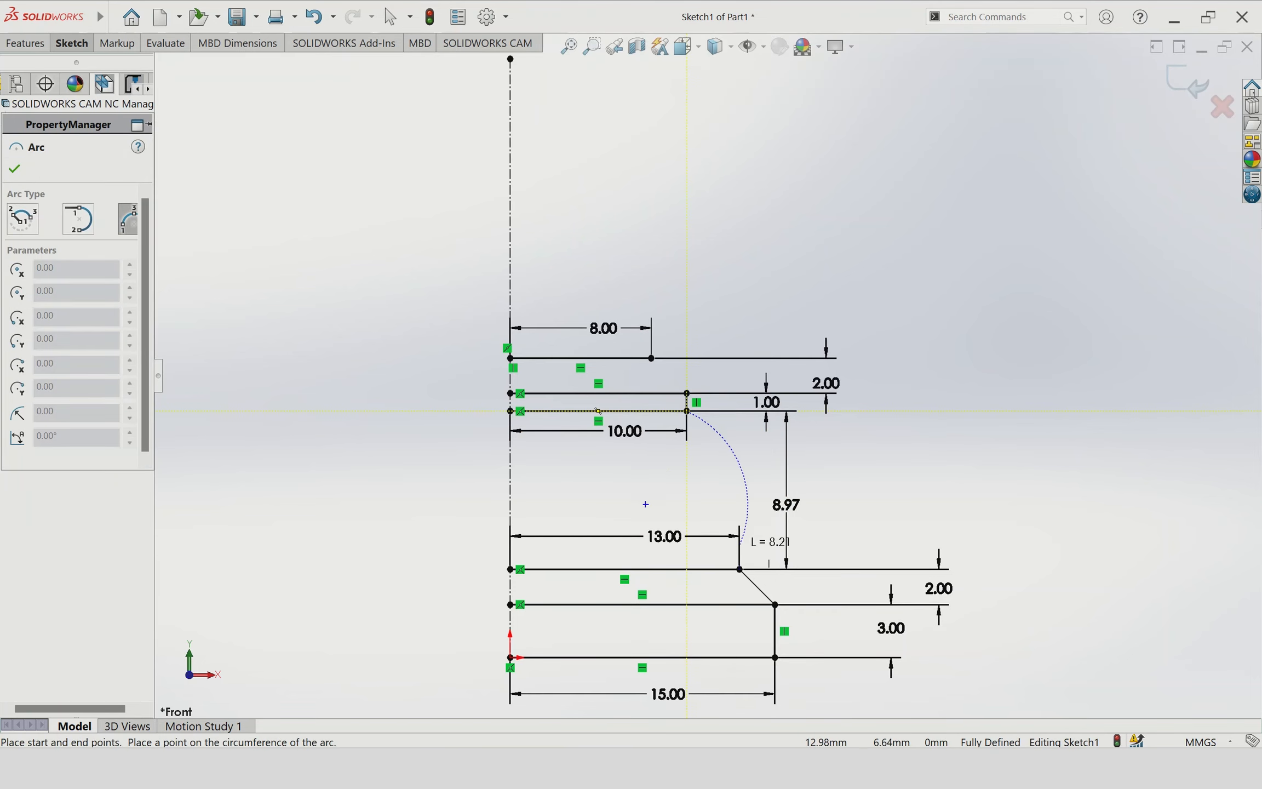
pyautogui.click(740, 568)
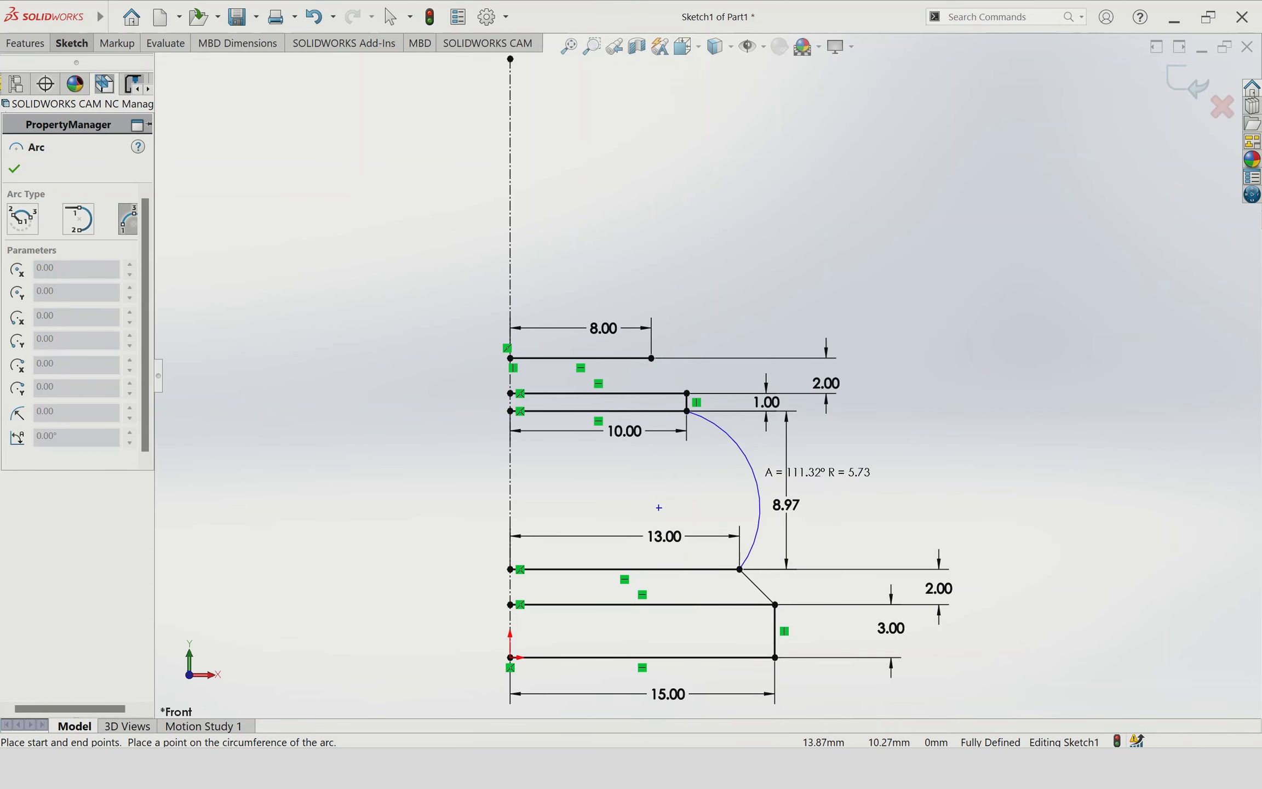
pyautogui.click(758, 481)
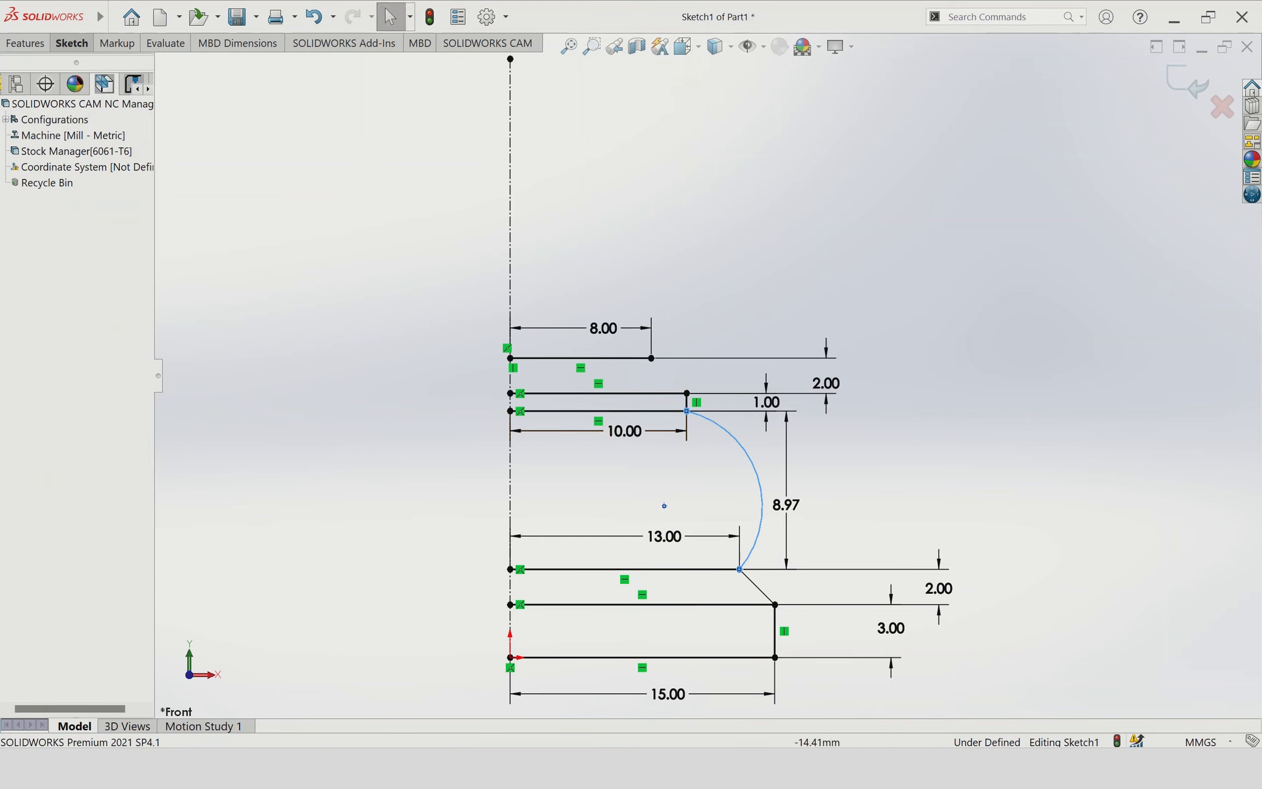
# Dimension the radius of the large side arc to 6 mm
pyautogui.click(72, 44)
pyautogui.click(62, 78)
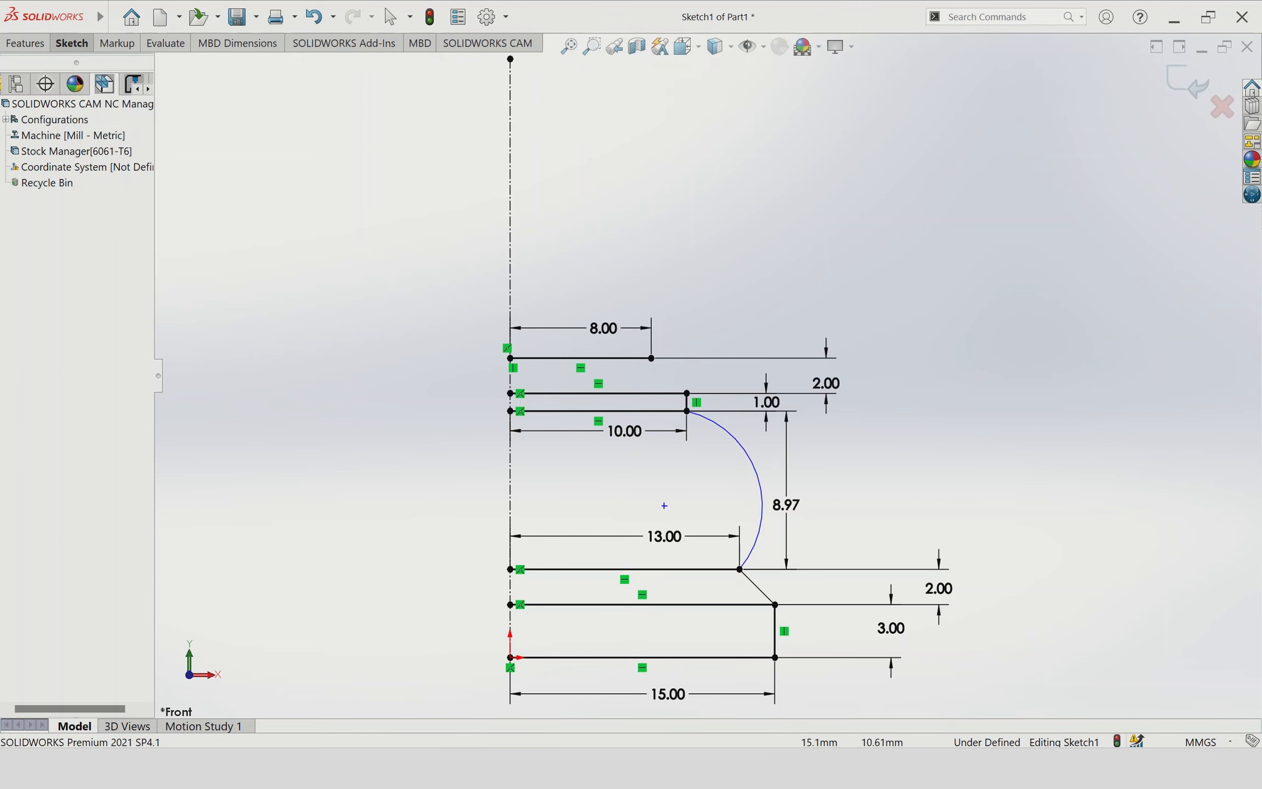
pyautogui.click(756, 469)
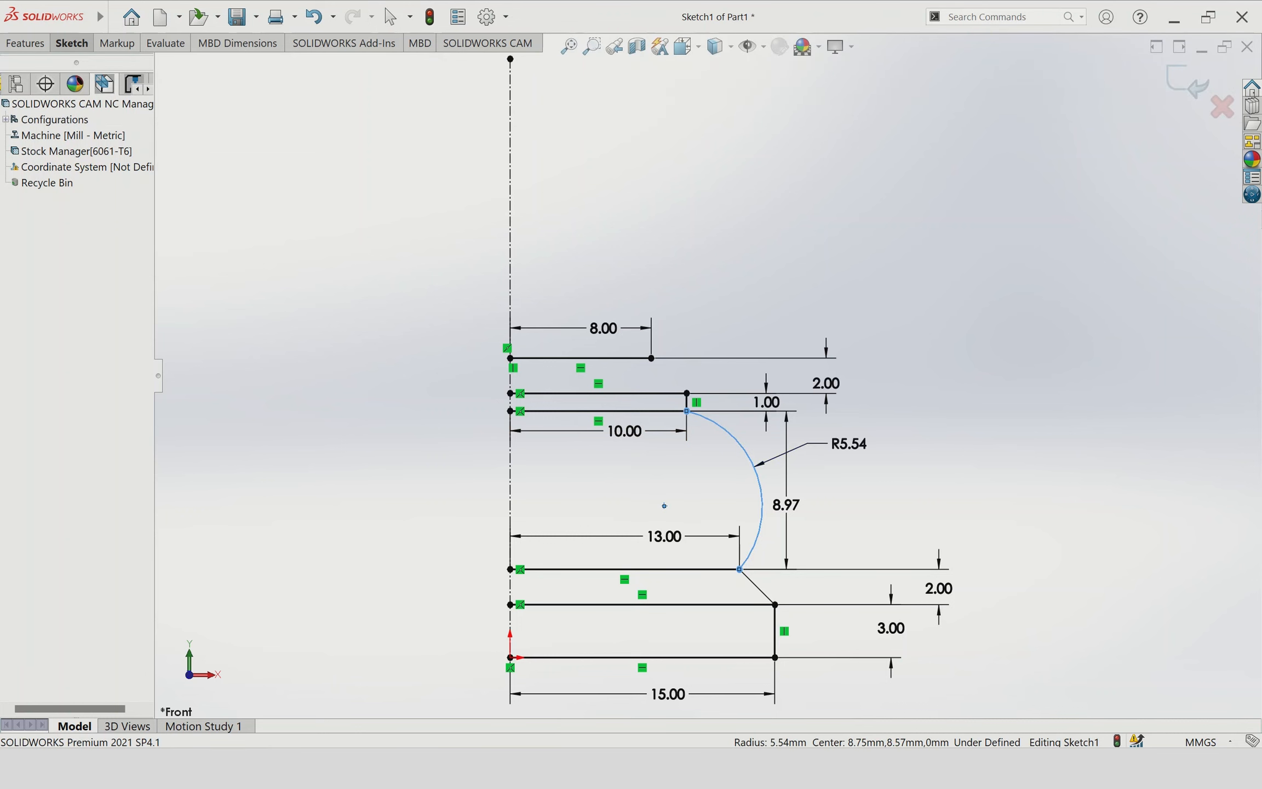
pyautogui.click(827, 452)
pyautogui.write('6')
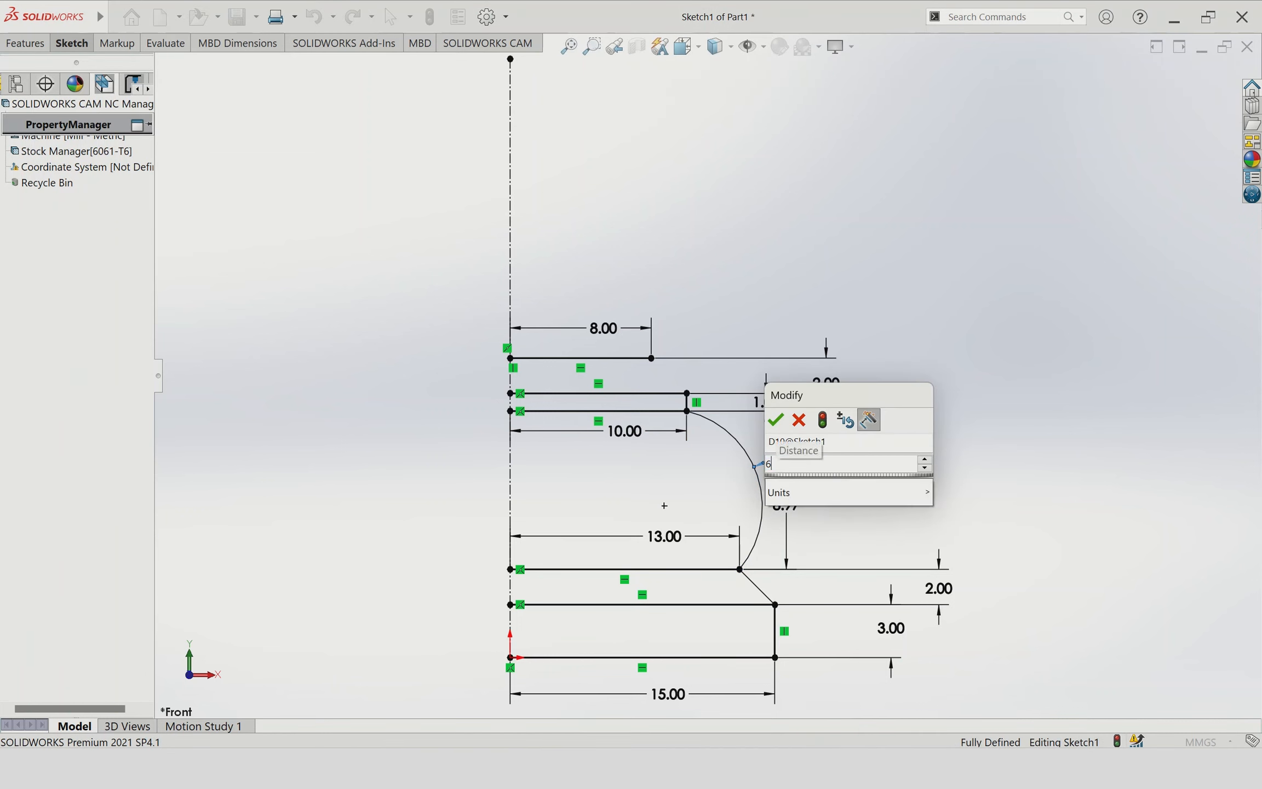
pyautogui.press('Return')
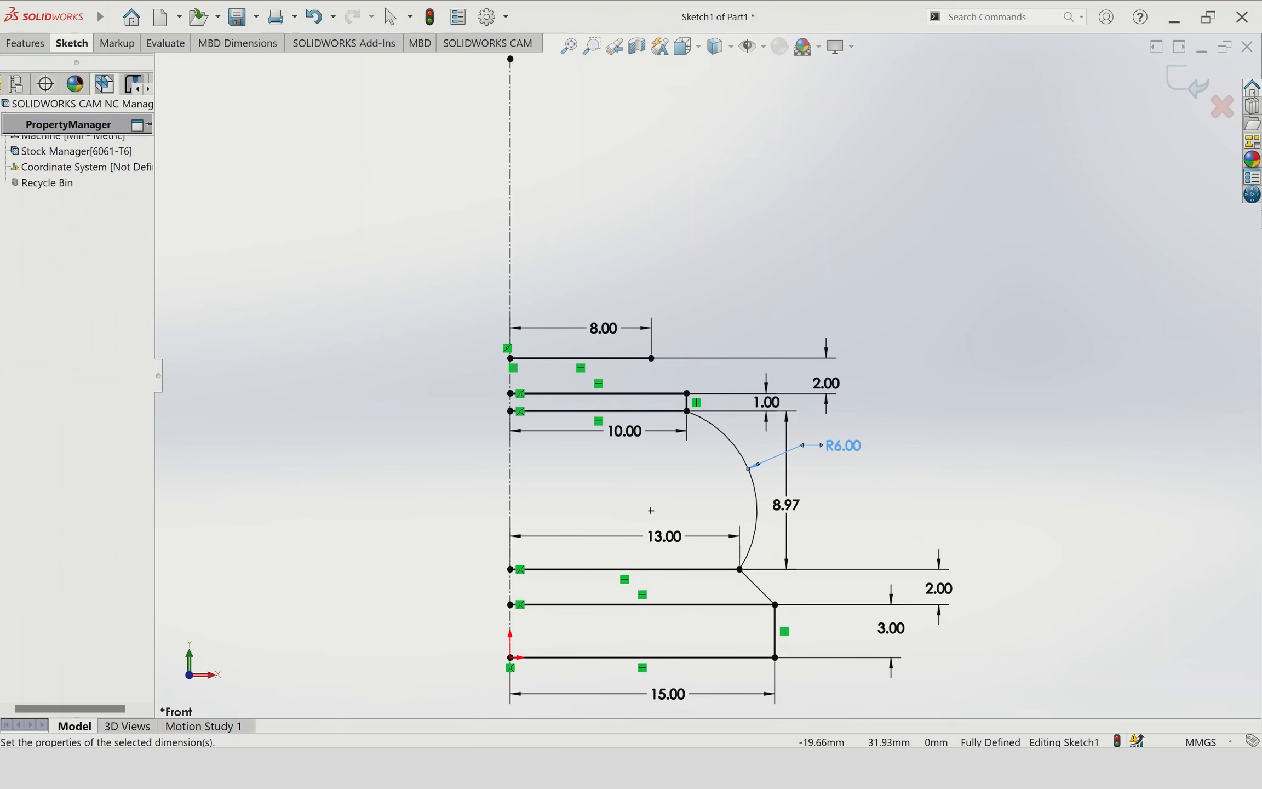
# Sketch an outward-bulging three-point quarter arc from the topmost line's outer end to the upper rectangle's top outer corner
pyautogui.click(72, 44)
pyautogui.click(130, 86)
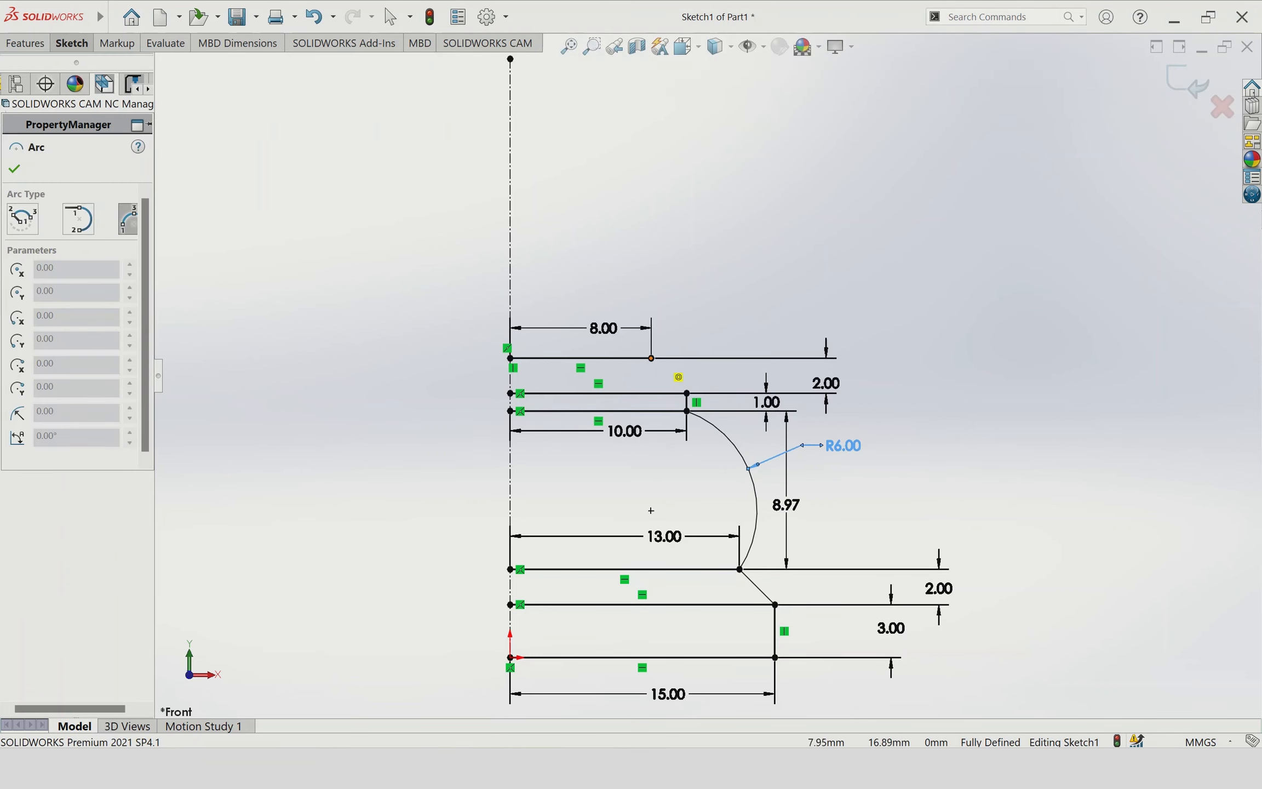
pyautogui.click(651, 358)
pyautogui.click(687, 393)
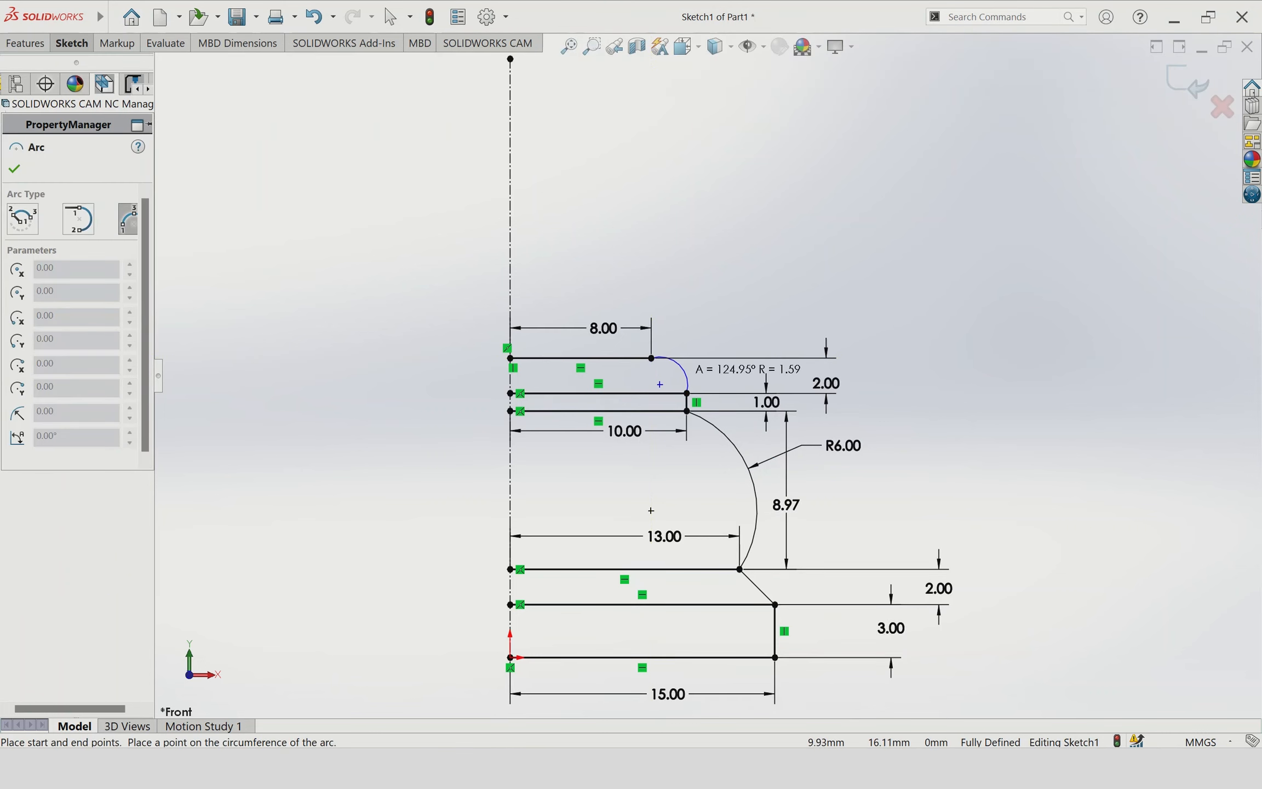
pyautogui.click(678, 375)
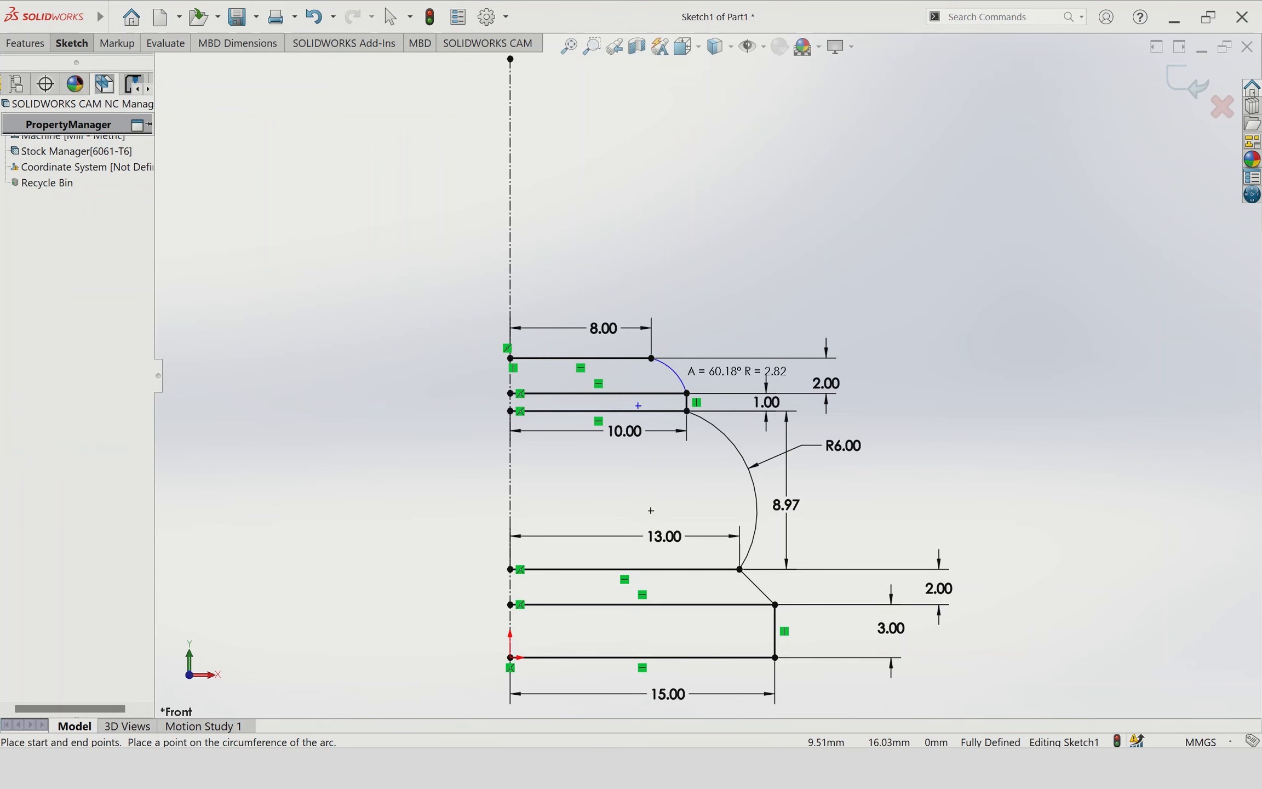
pyautogui.click(707, 391)
pyautogui.press('Escape')
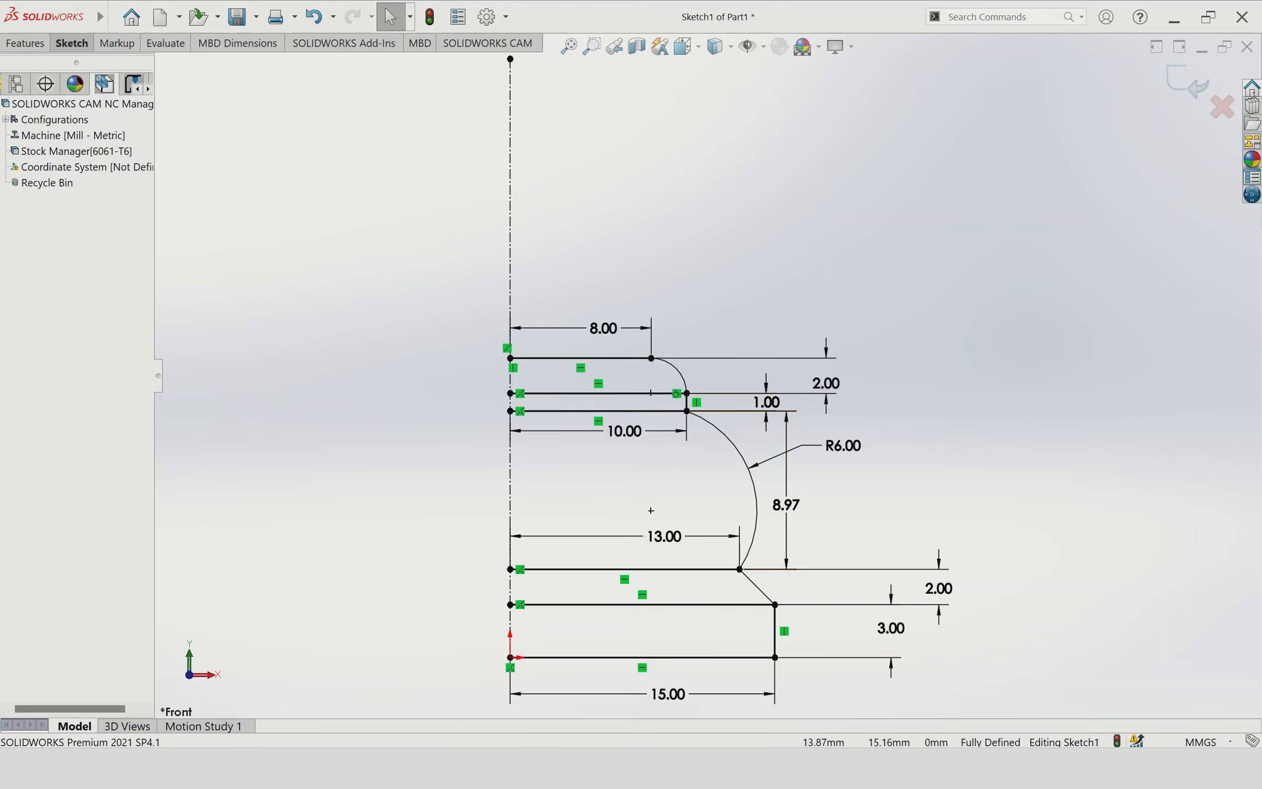
# Revolve all five closed regions of the profile sketch 360 degrees about the vertical centerline
pyautogui.click(26, 43)
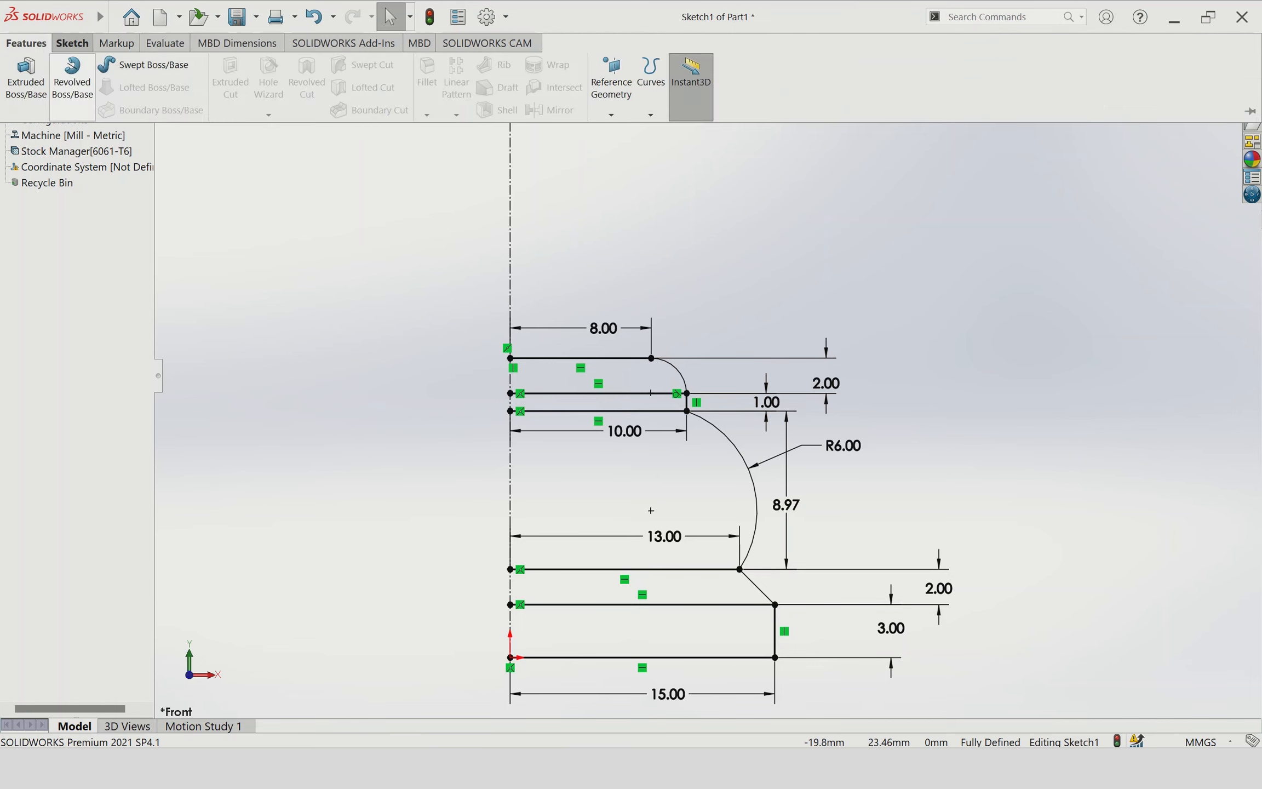
pyautogui.click(73, 77)
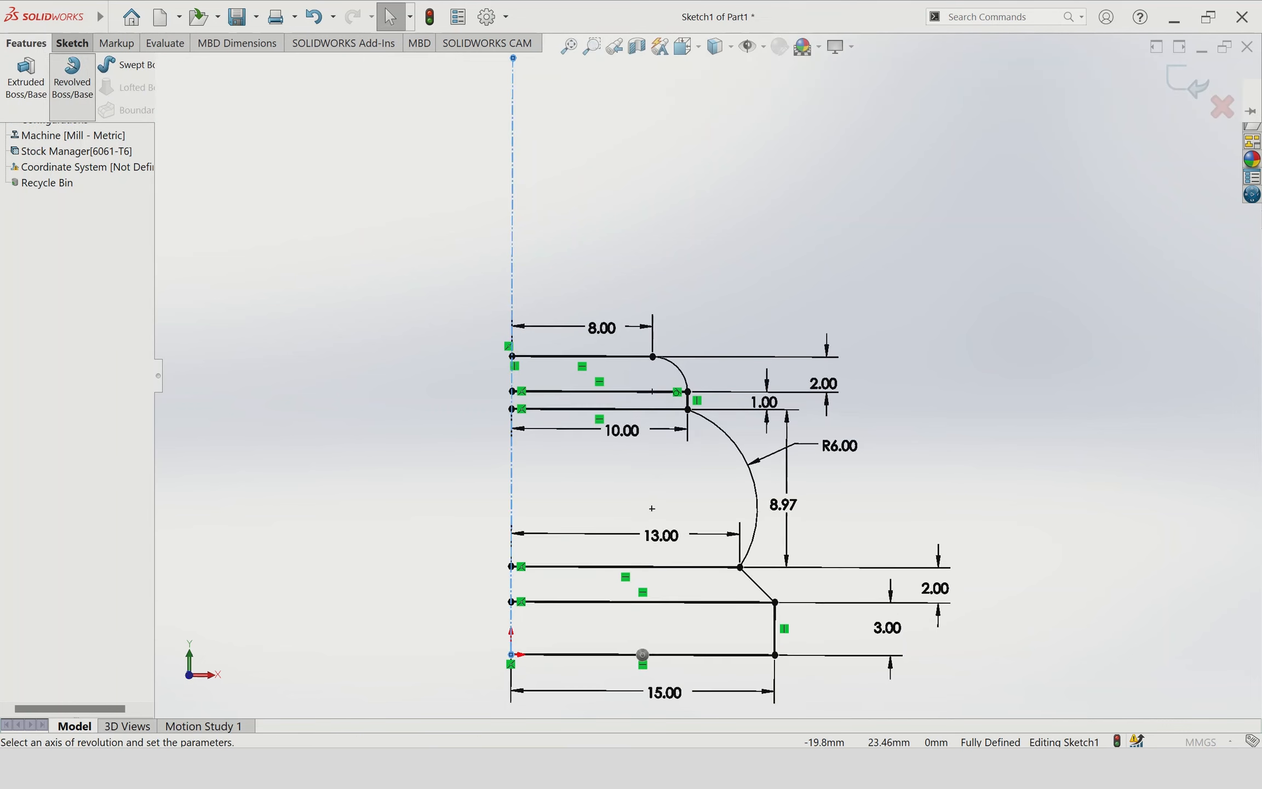
pyautogui.click(601, 344)
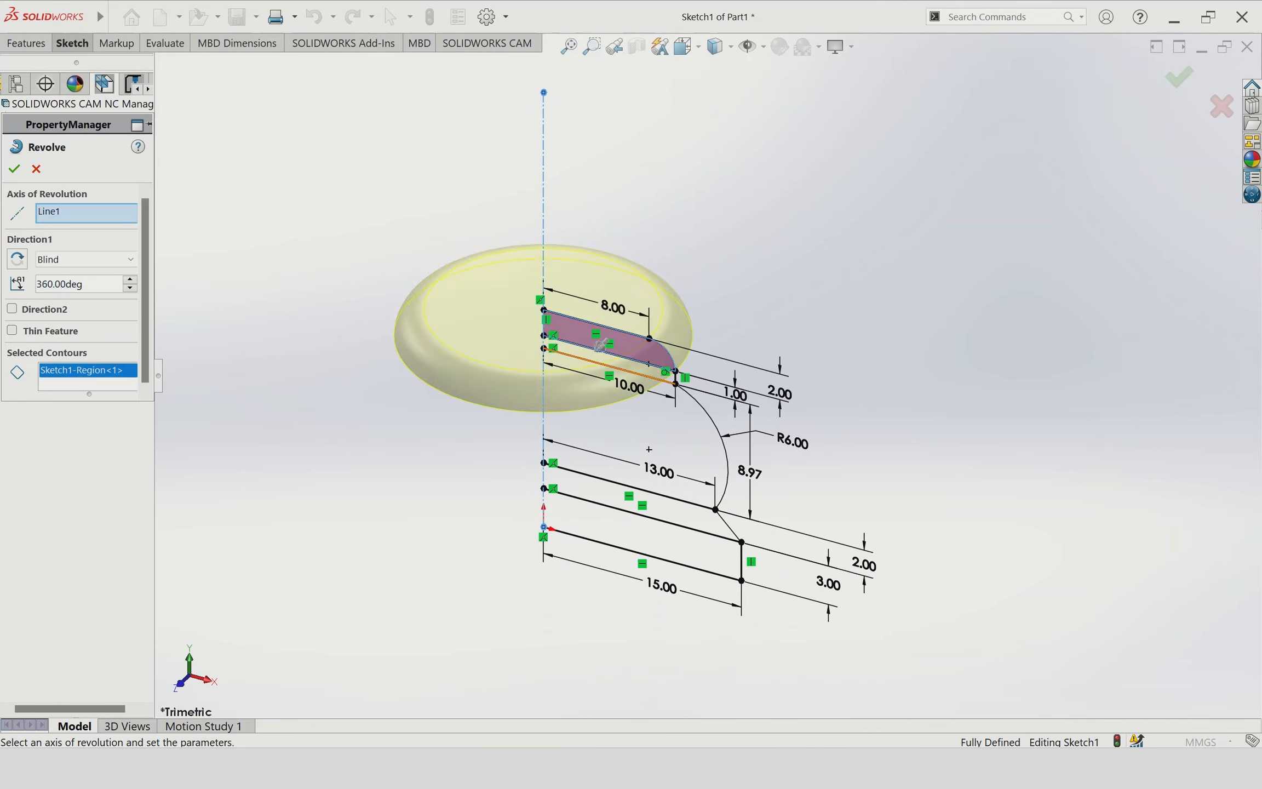
pyautogui.click(605, 357)
pyautogui.click(620, 420)
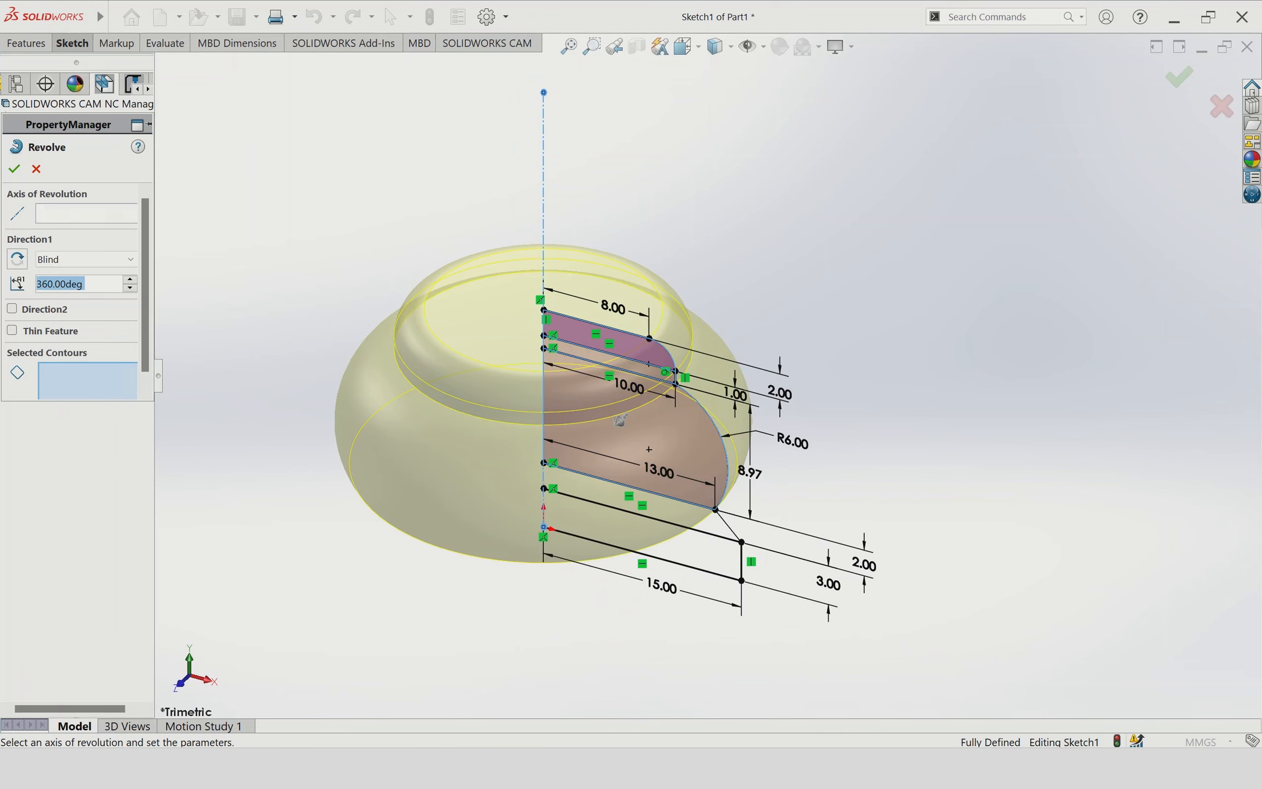
pyautogui.click(714, 520)
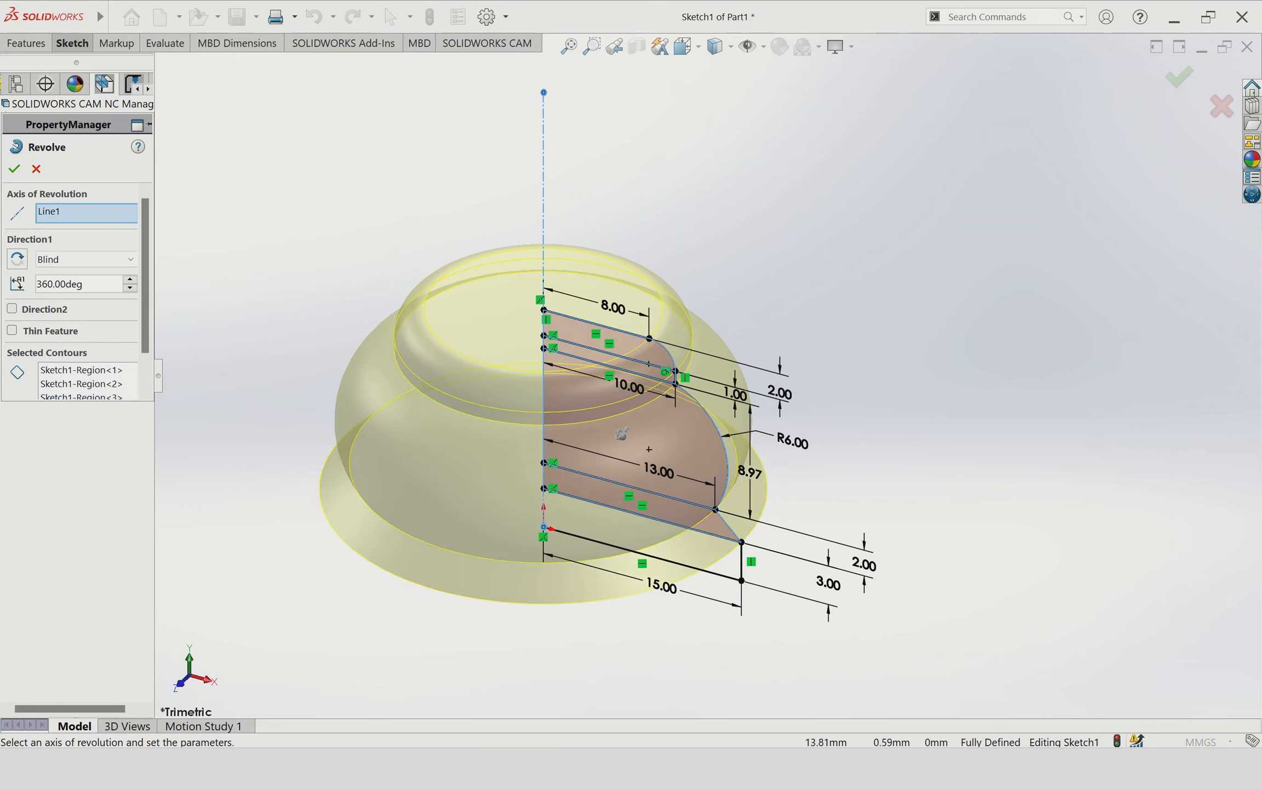
pyautogui.click(726, 567)
pyautogui.hotkey('ctrl', '8')
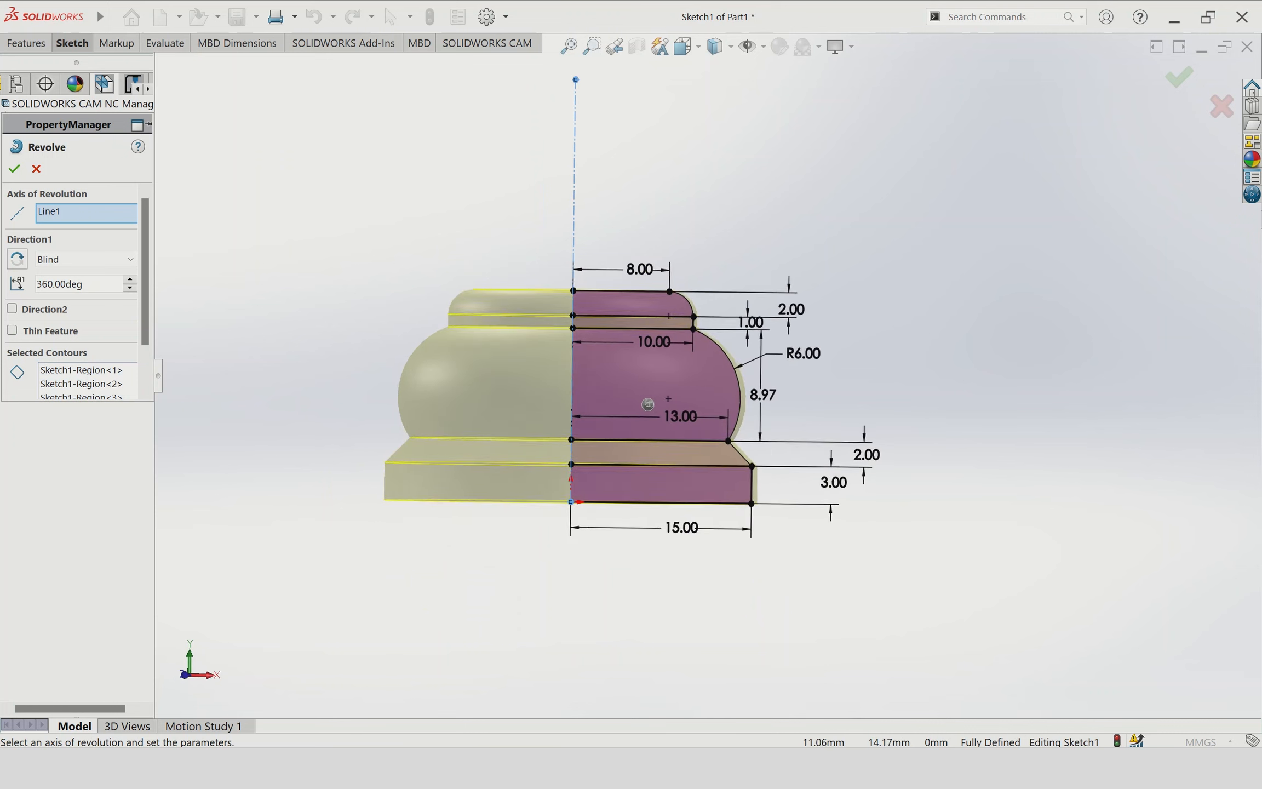
pyautogui.moveTo(653, 404); pyautogui.dragTo(650, 402, button='middle')
pyautogui.click(1180, 77)
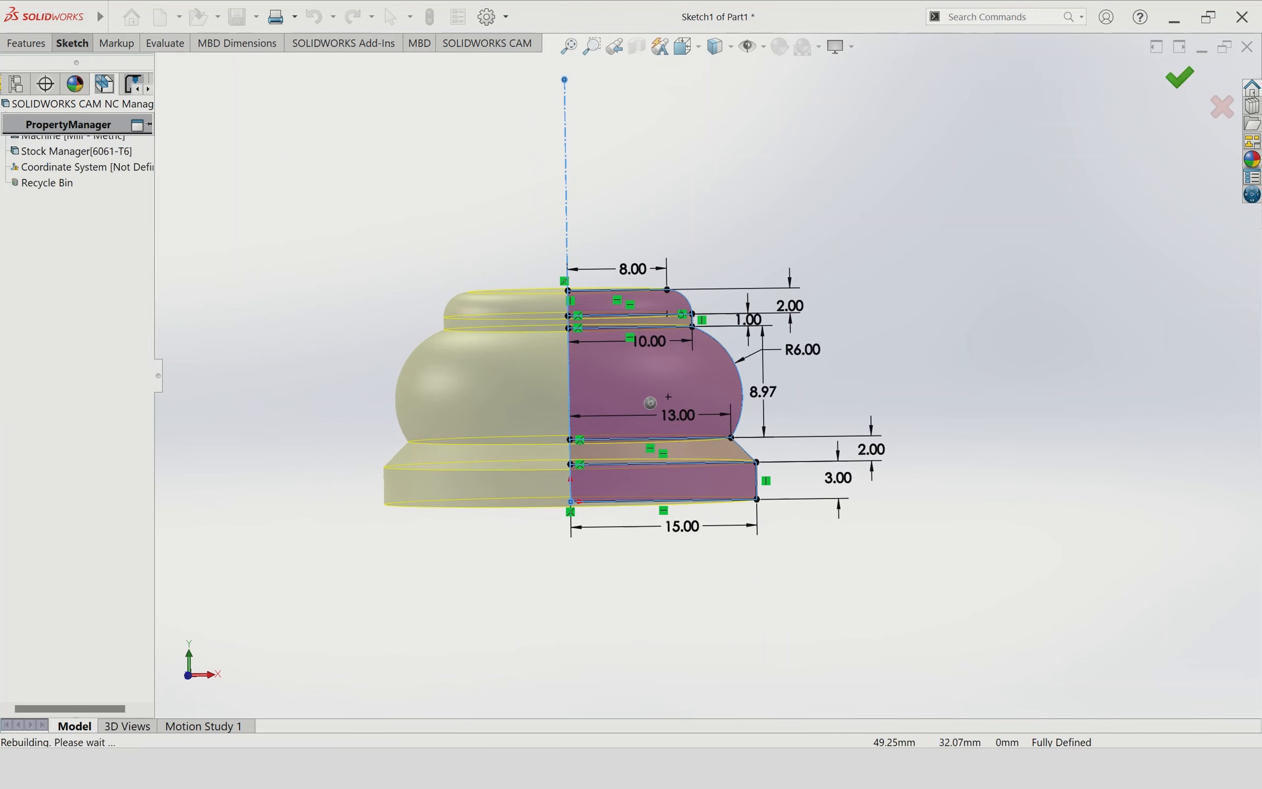
# Examine the revolved solid from several angles and view it normal to the Front Plane
pyautogui.scroll(4, 709, 375)
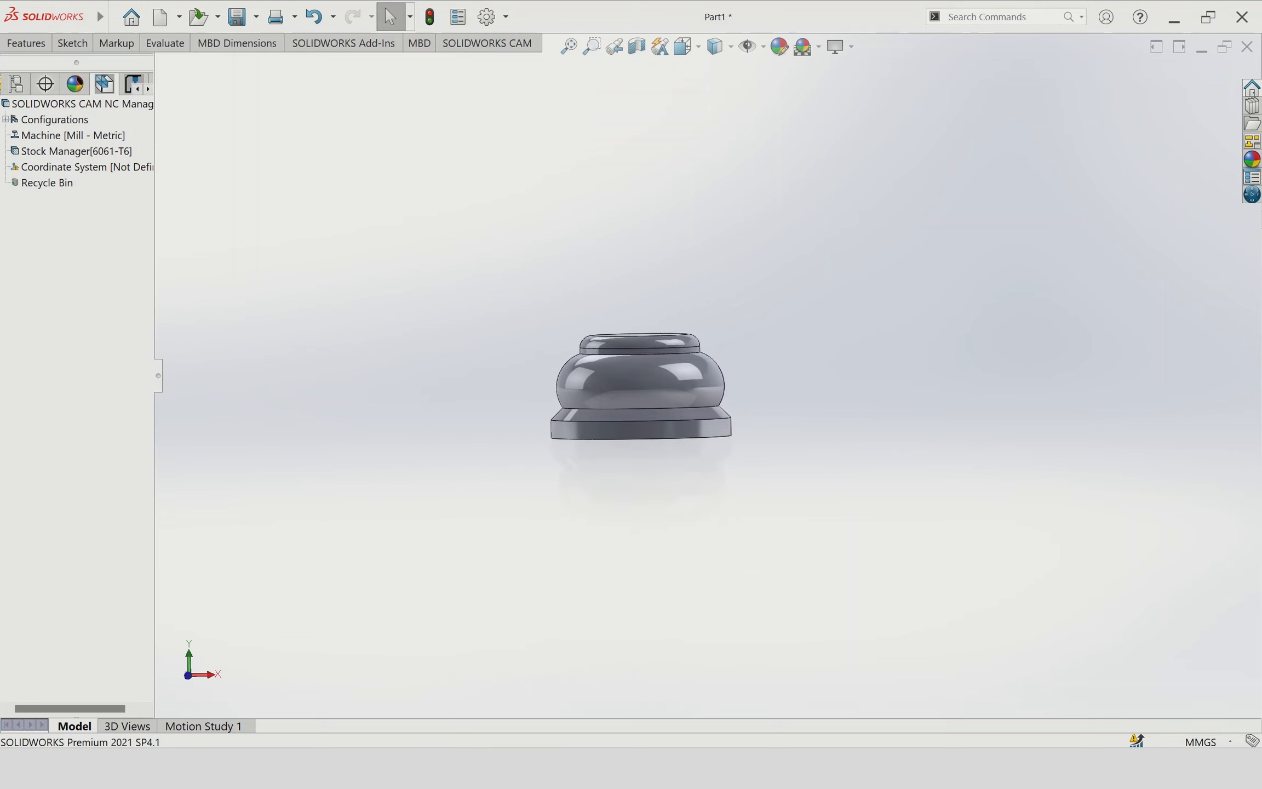
pyautogui.scroll(-3, 598, 261)
pyautogui.moveTo(685, 395)
pyautogui.mouseDown(button='middle')
pyautogui.moveTo(666, 493)
pyautogui.moveTo(570, 482)
pyautogui.moveTo(520, 444)
pyautogui.moveTo(706, 466)
pyautogui.moveTo(657, 351)
pyautogui.moveTo(553, 487)
pyautogui.mouseUp(button='middle')
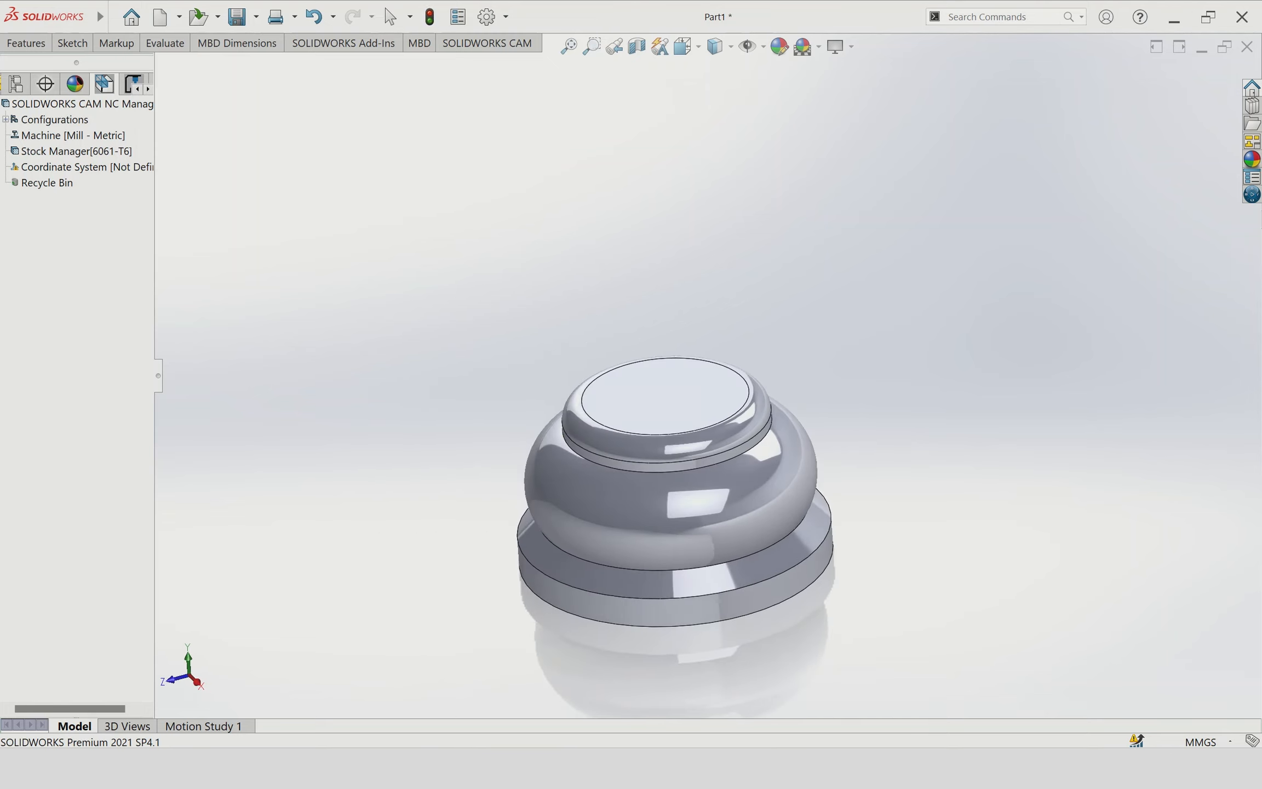
pyautogui.scroll(-1, 548, 498)
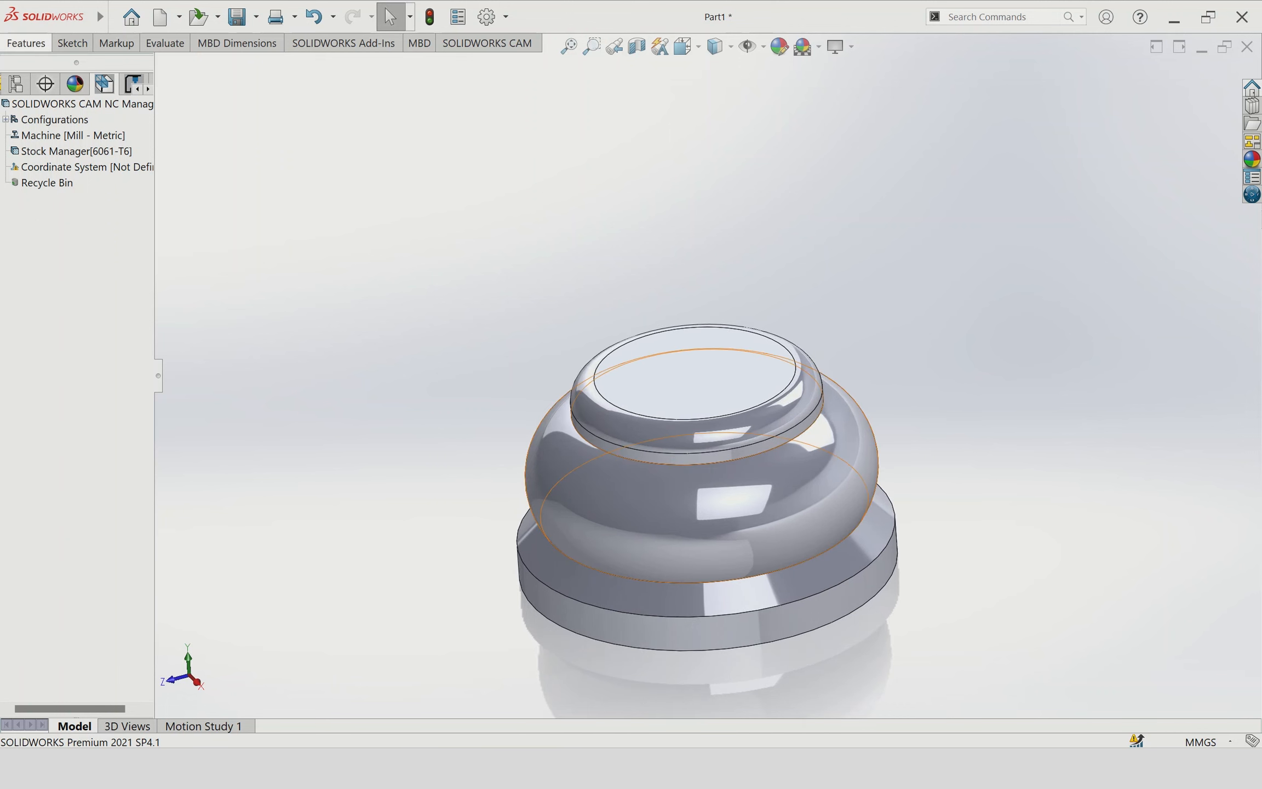
pyautogui.click(27, 43)
pyautogui.click(73, 44)
pyautogui.click(2, 84)
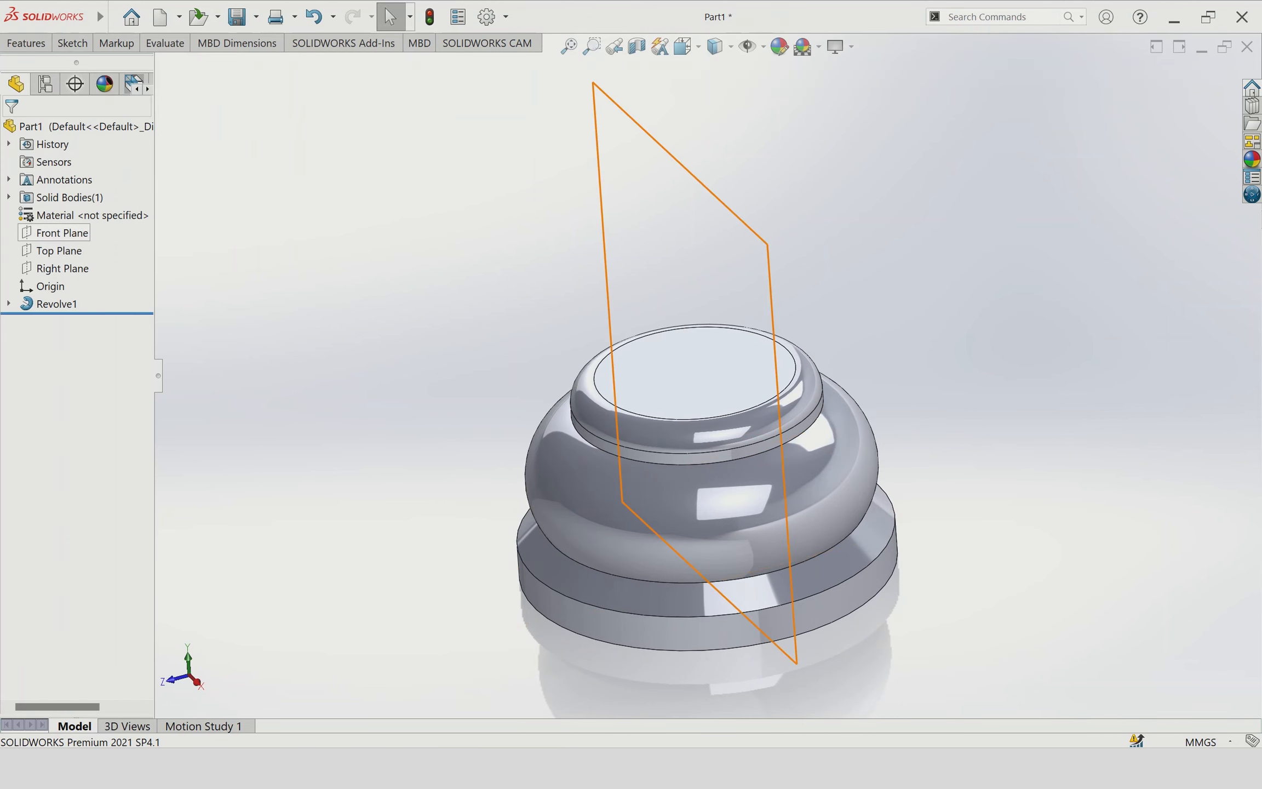
pyautogui.rightClick(66, 234)
pyautogui.click(102, 217)
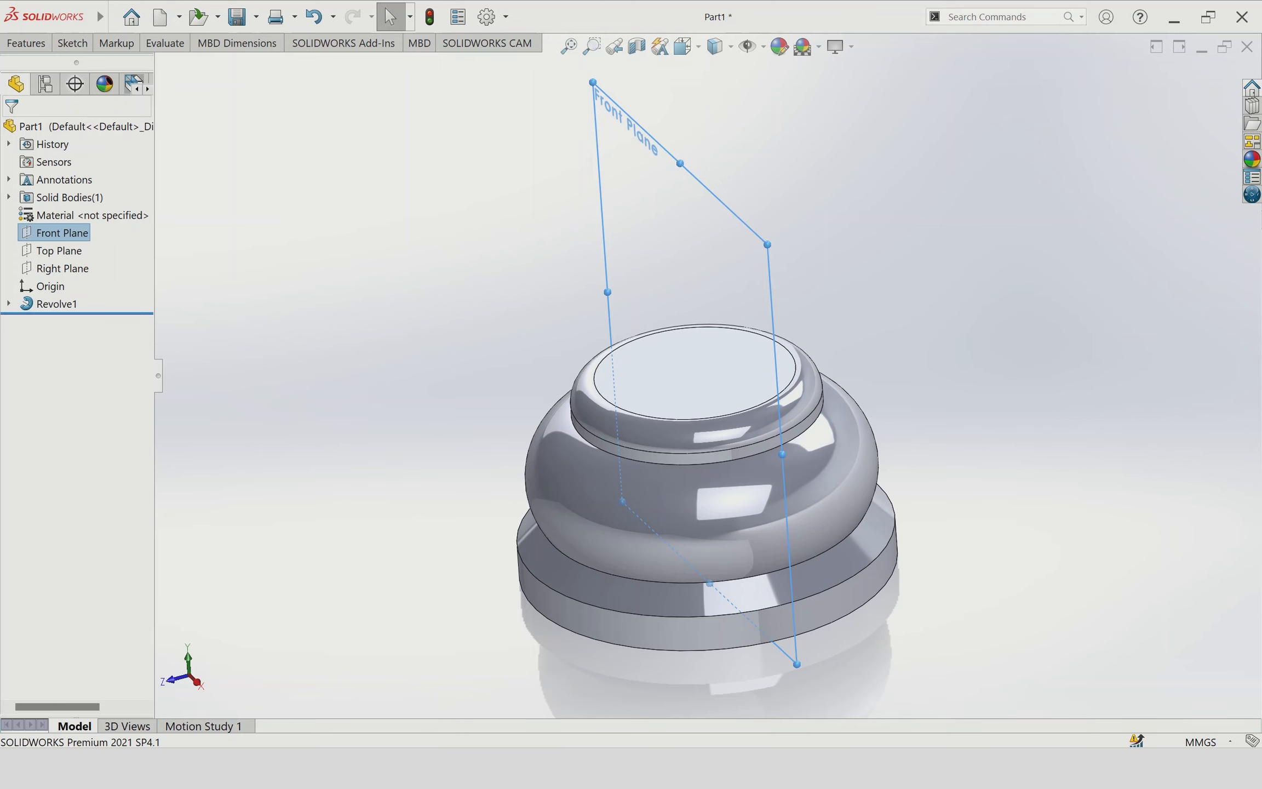
pyautogui.rightClick(62, 232)
pyautogui.click(143, 217)
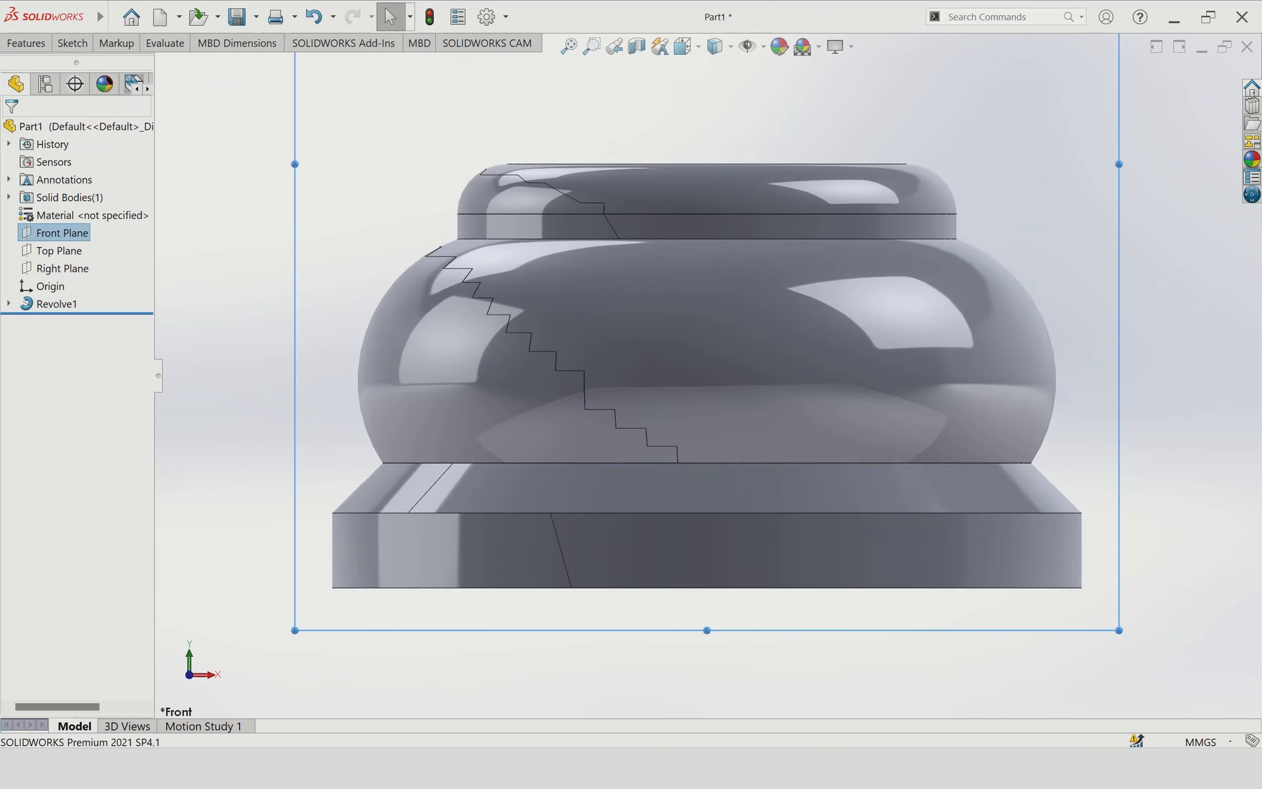
pyautogui.scroll(4, 434, 349)
pyautogui.scroll(-2, 698, 86)
pyautogui.scroll(2, 723, 87)
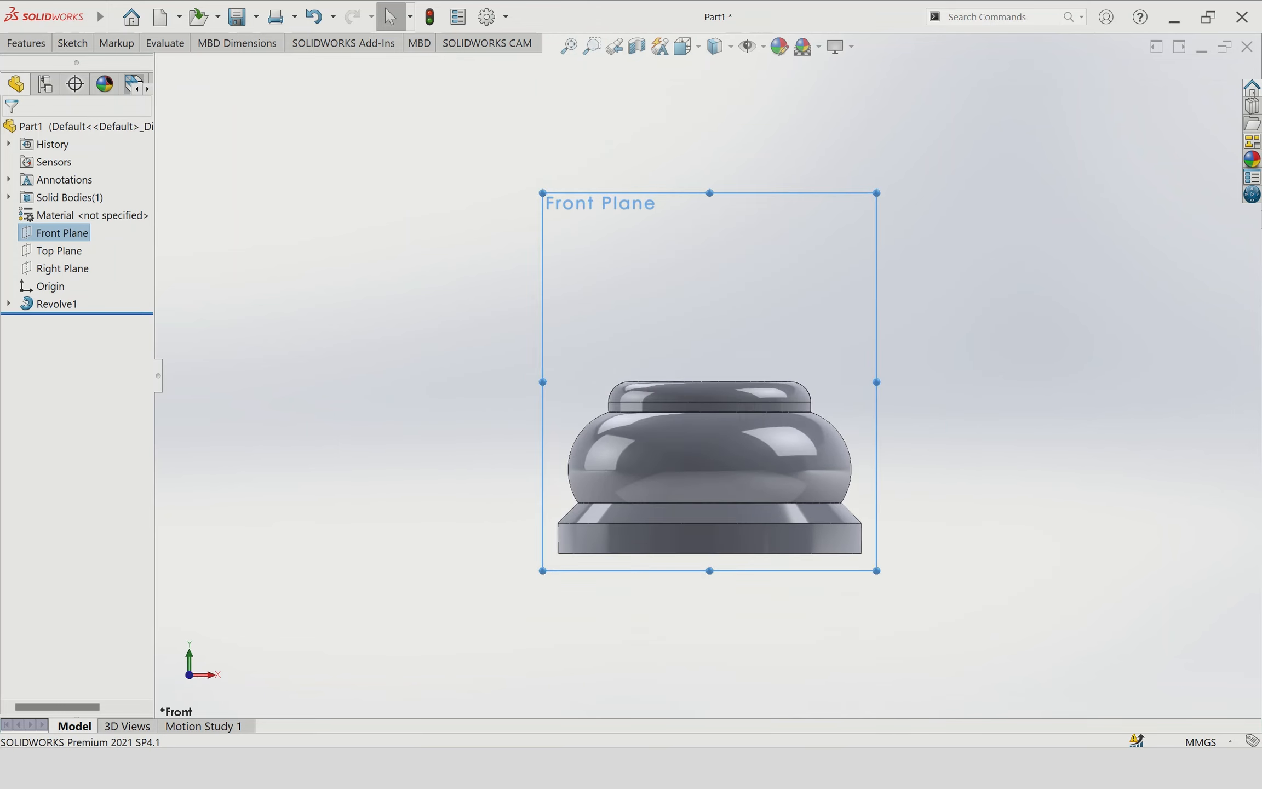
pyautogui.scroll(-1, 746, 89)
pyautogui.scroll(1, 750, 89)
pyautogui.scroll(-1, 749, 89)
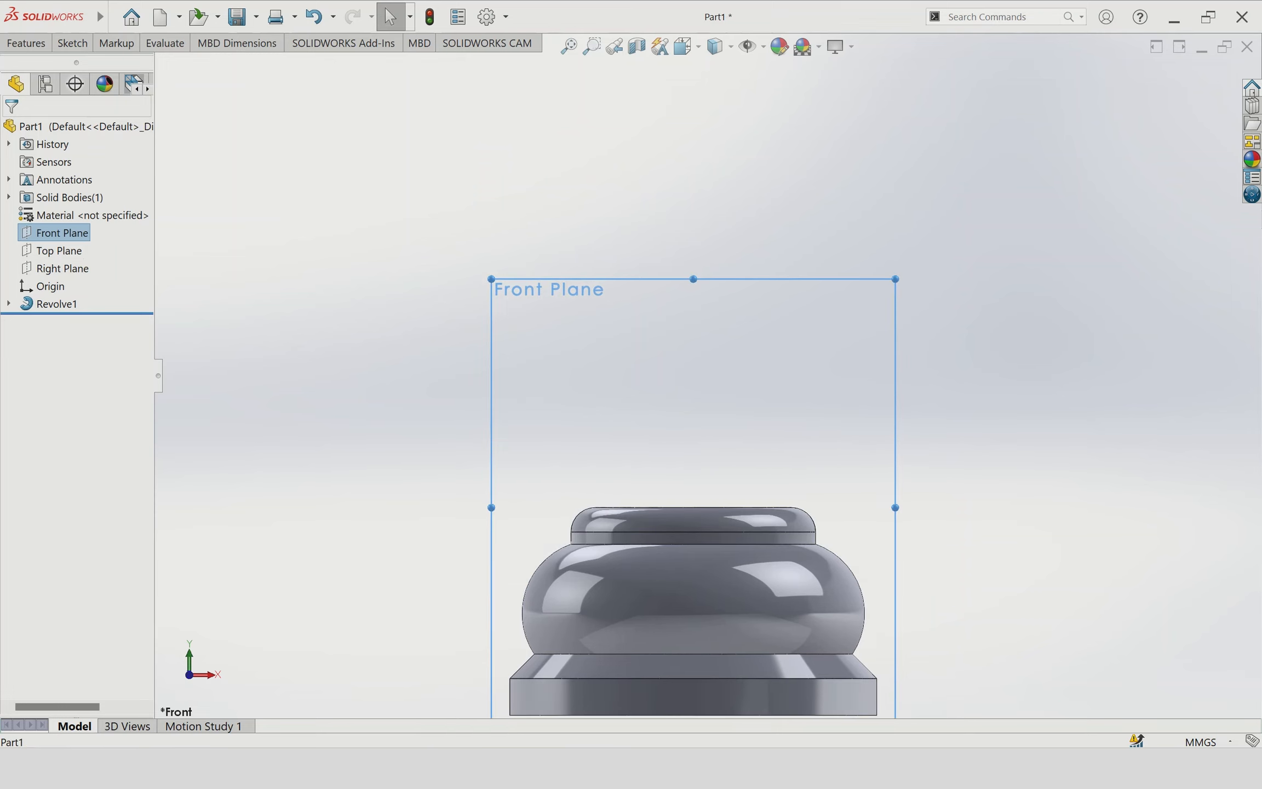
# Start a new sketch on the Front Plane
pyautogui.press('F2')
pyautogui.press('Escape')
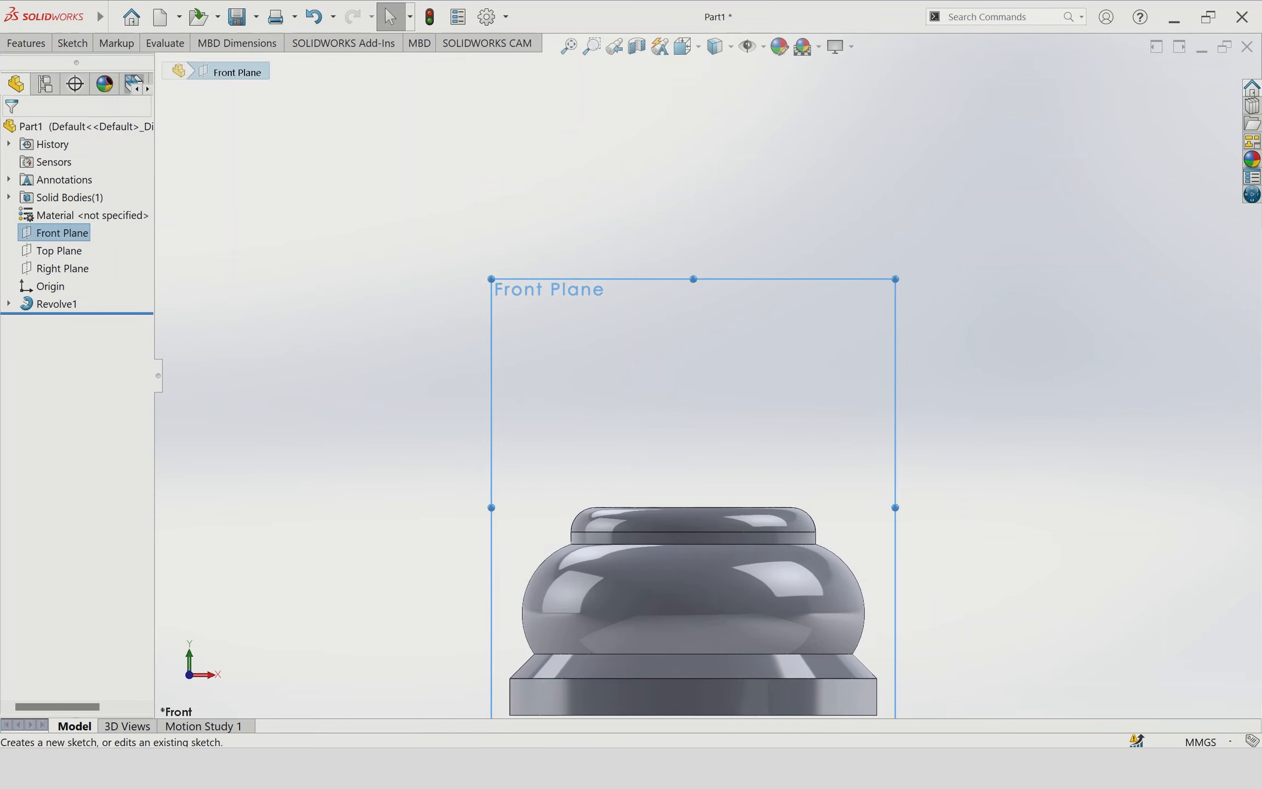
pyautogui.click(69, 233)
pyautogui.click(94, 212)
pyautogui.press('Escape')
pyautogui.rightClick(86, 238)
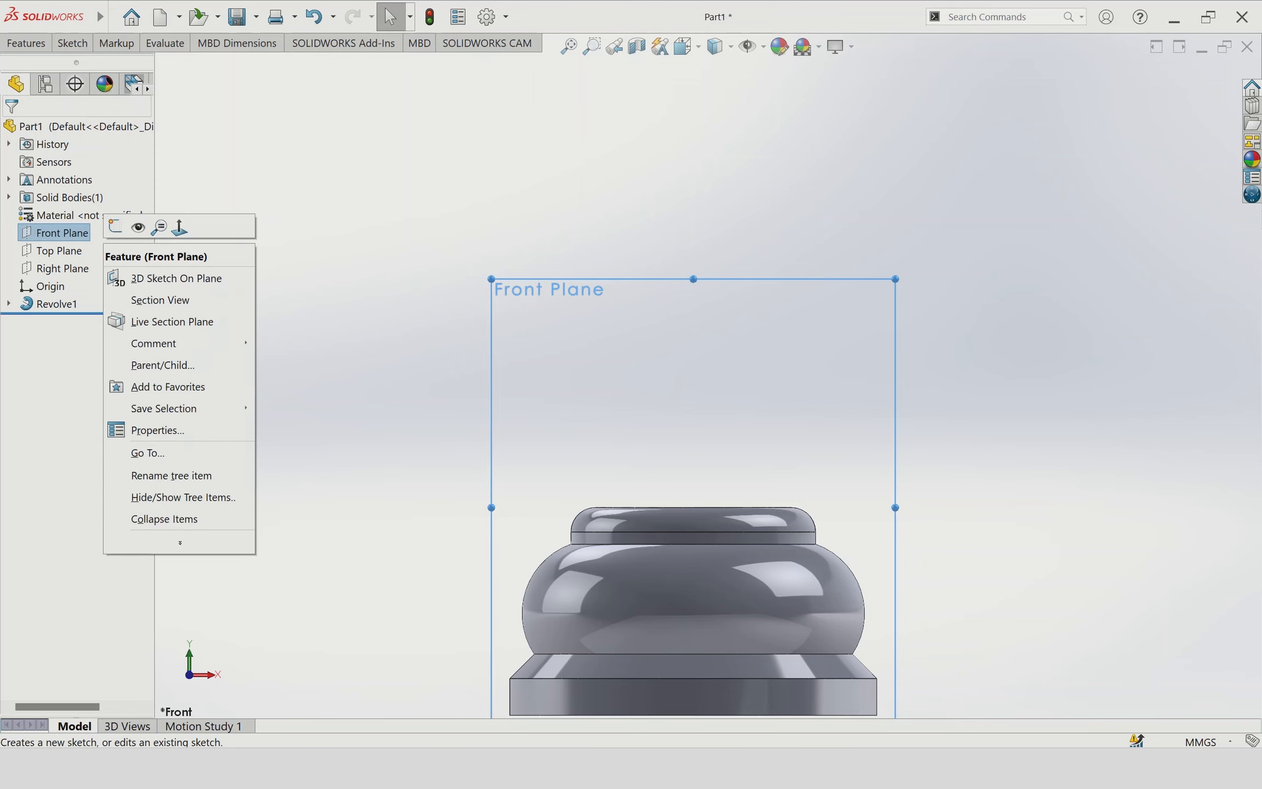
pyautogui.rightClick(66, 228)
pyautogui.click(93, 213)
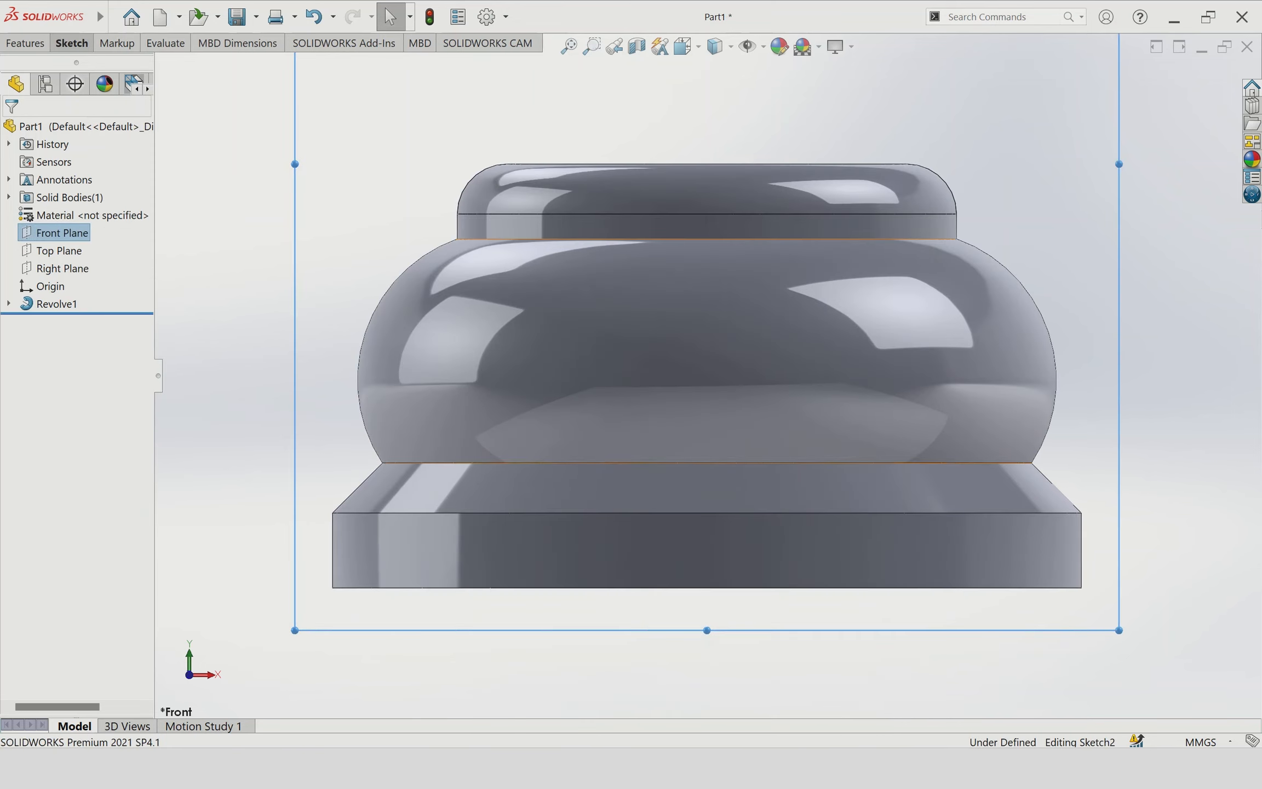
# Sketch a vertical centerline running straight up from the midpoint of the solid's top edge
pyautogui.scroll(-5, 783, 114)
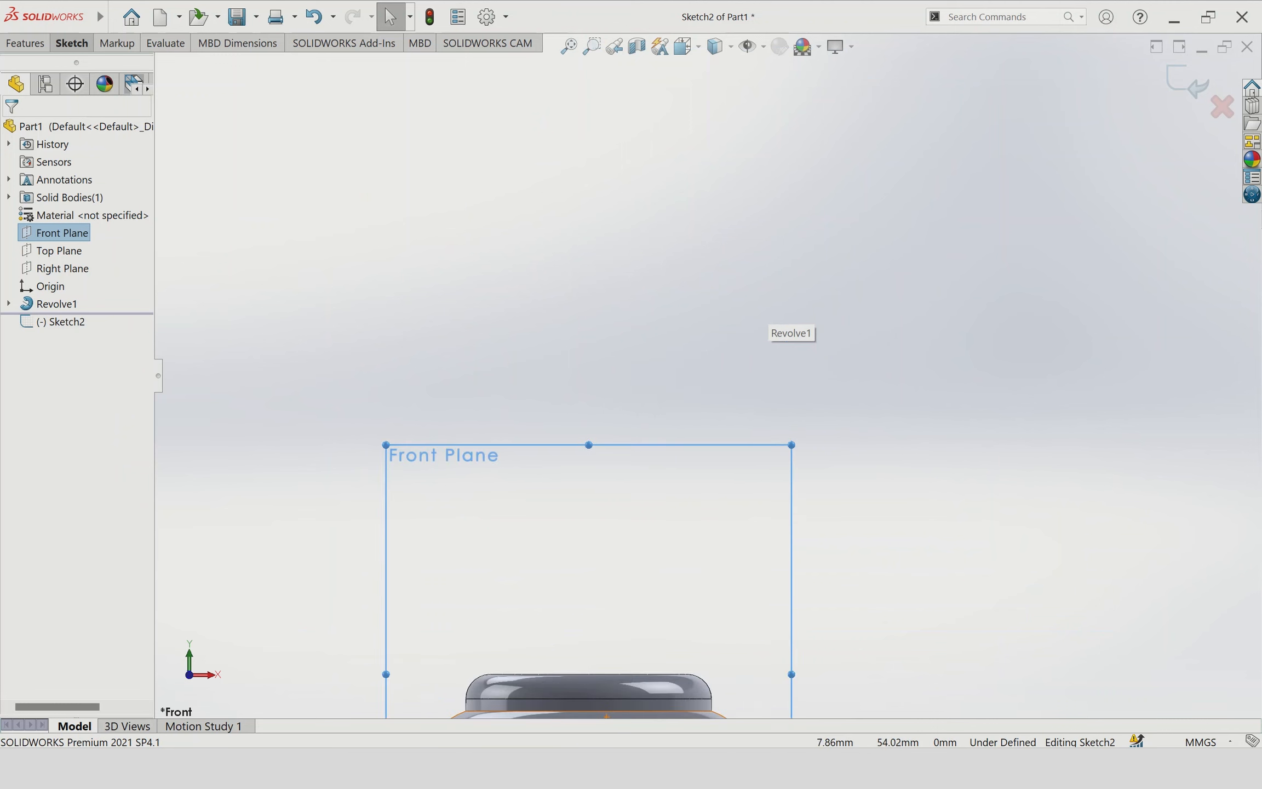
pyautogui.scroll(3, 660, 271)
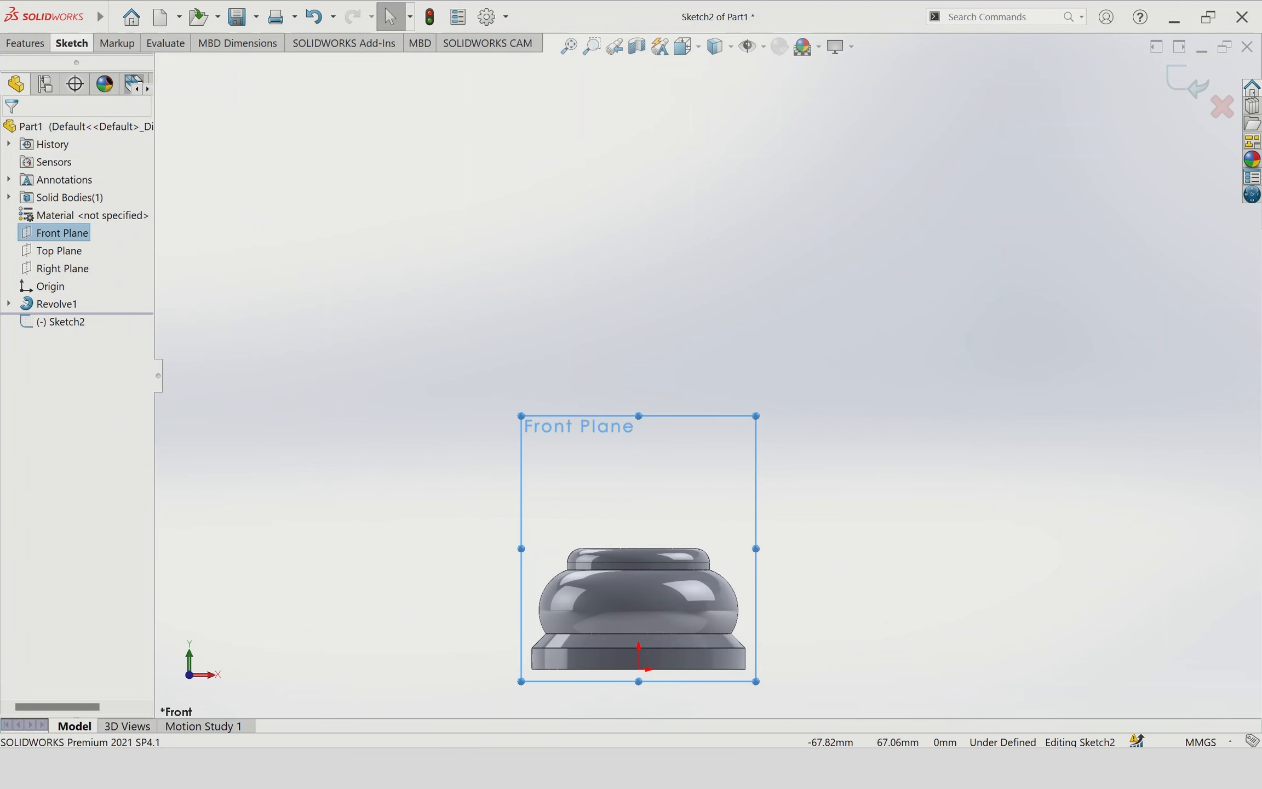
pyautogui.click(72, 43)
pyautogui.click(113, 65)
pyautogui.click(138, 109)
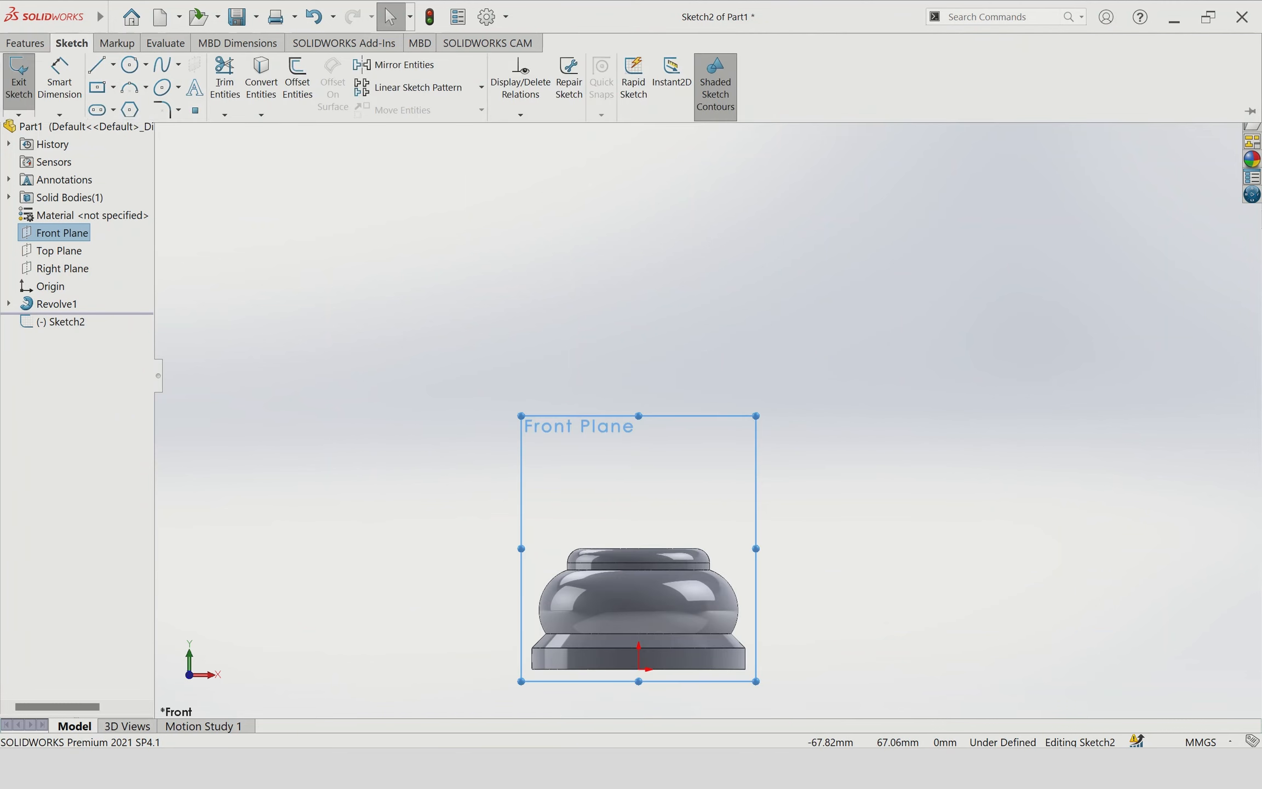
pyautogui.click(639, 548)
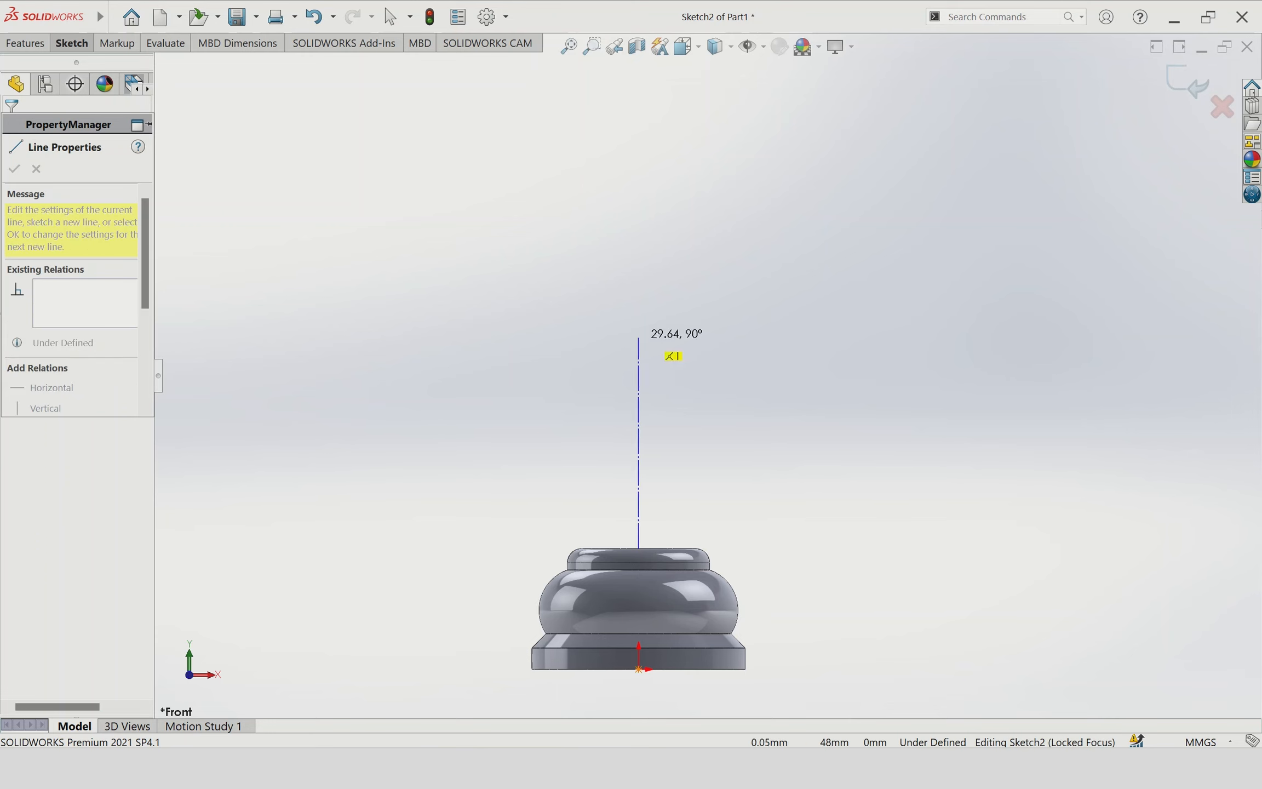
pyautogui.click(639, 249)
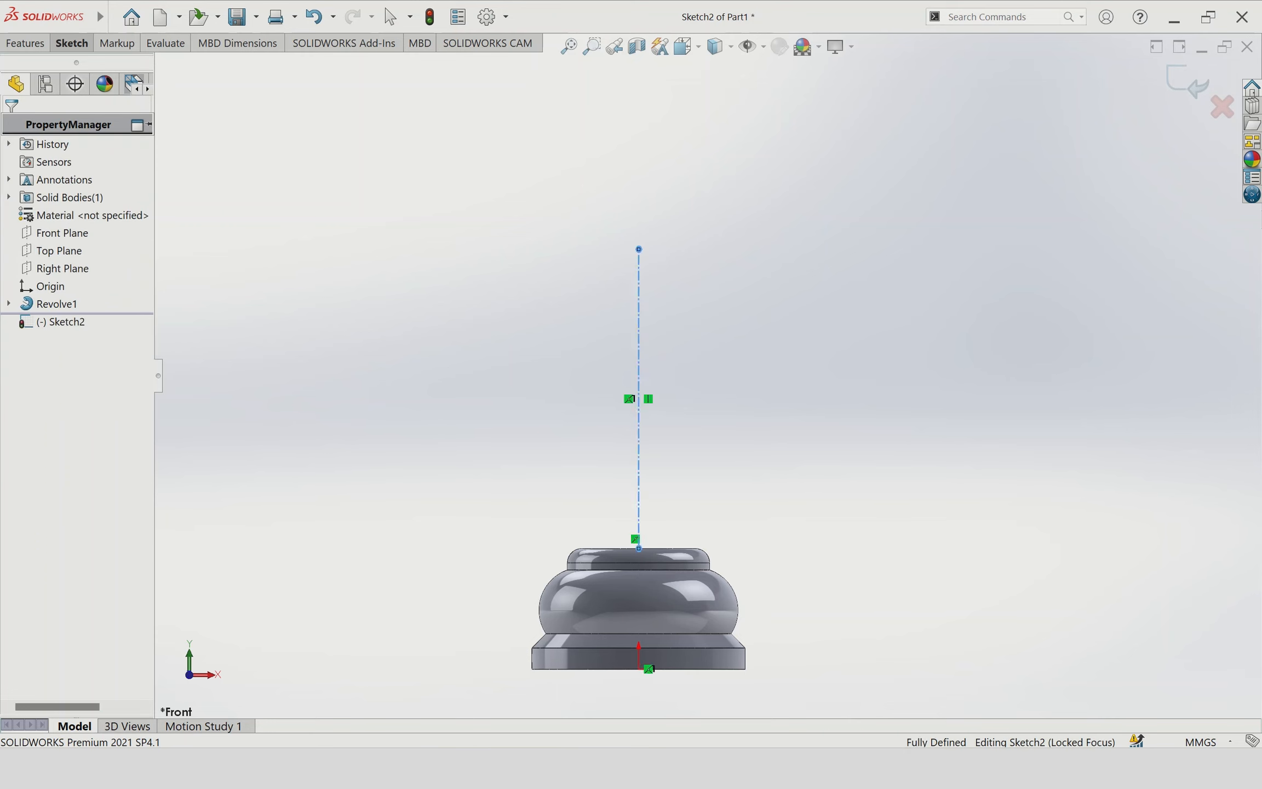
pyautogui.press('Escape')
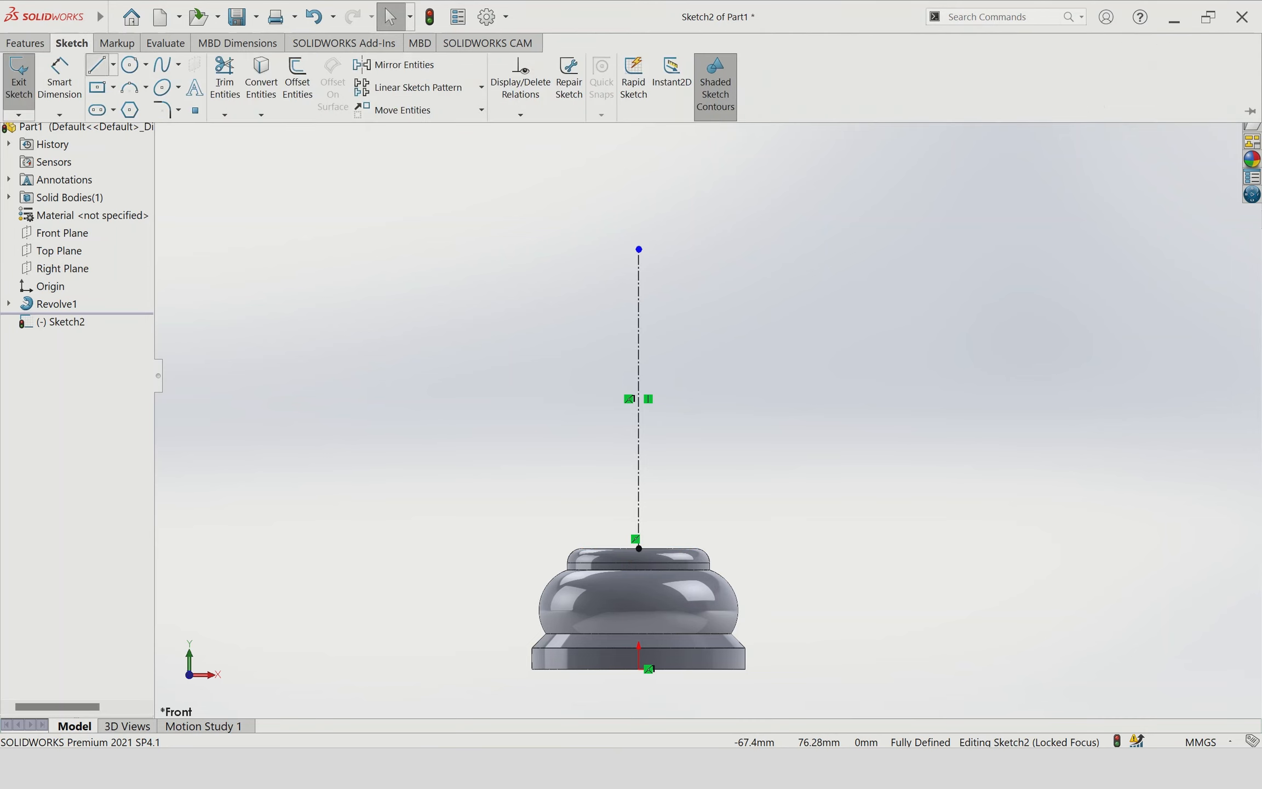
# Sketch a horizontal line about 9.4 mm long on the solid's top edge, crossing the centerline
pyautogui.press('l')
pyautogui.click(639, 547)
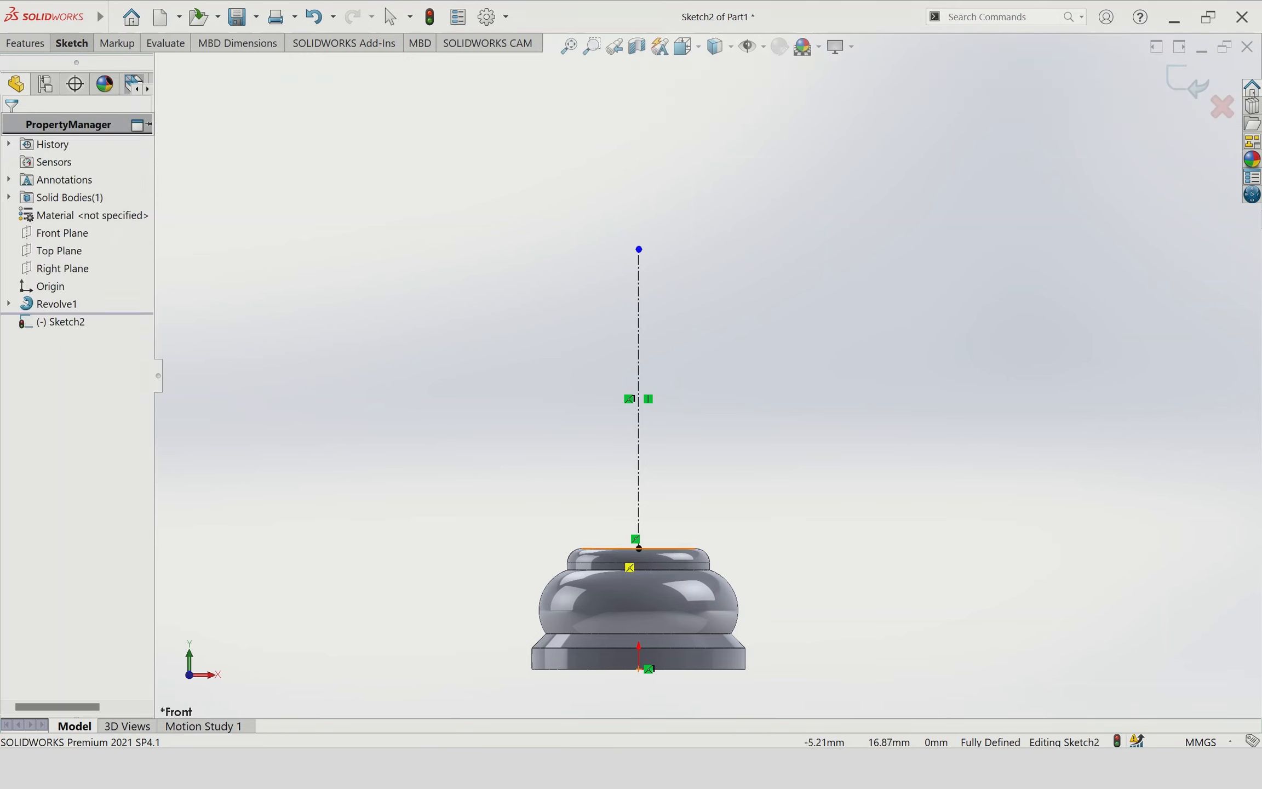
pyautogui.click(668, 549)
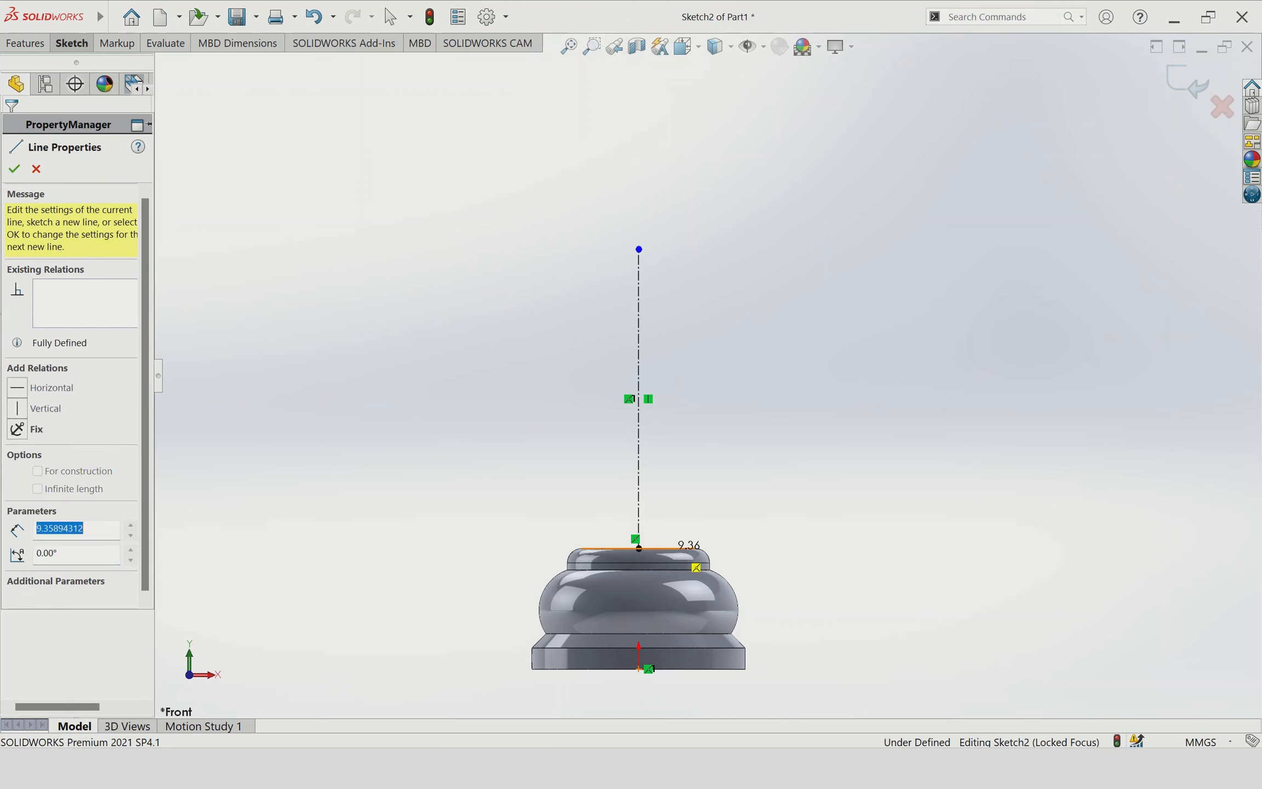
pyautogui.press('Escape')
# Centre the horizontal line on the centerline by aligning its midpoint with the centerline's lower endpoint
pyautogui.scroll(-5, 631, 588)
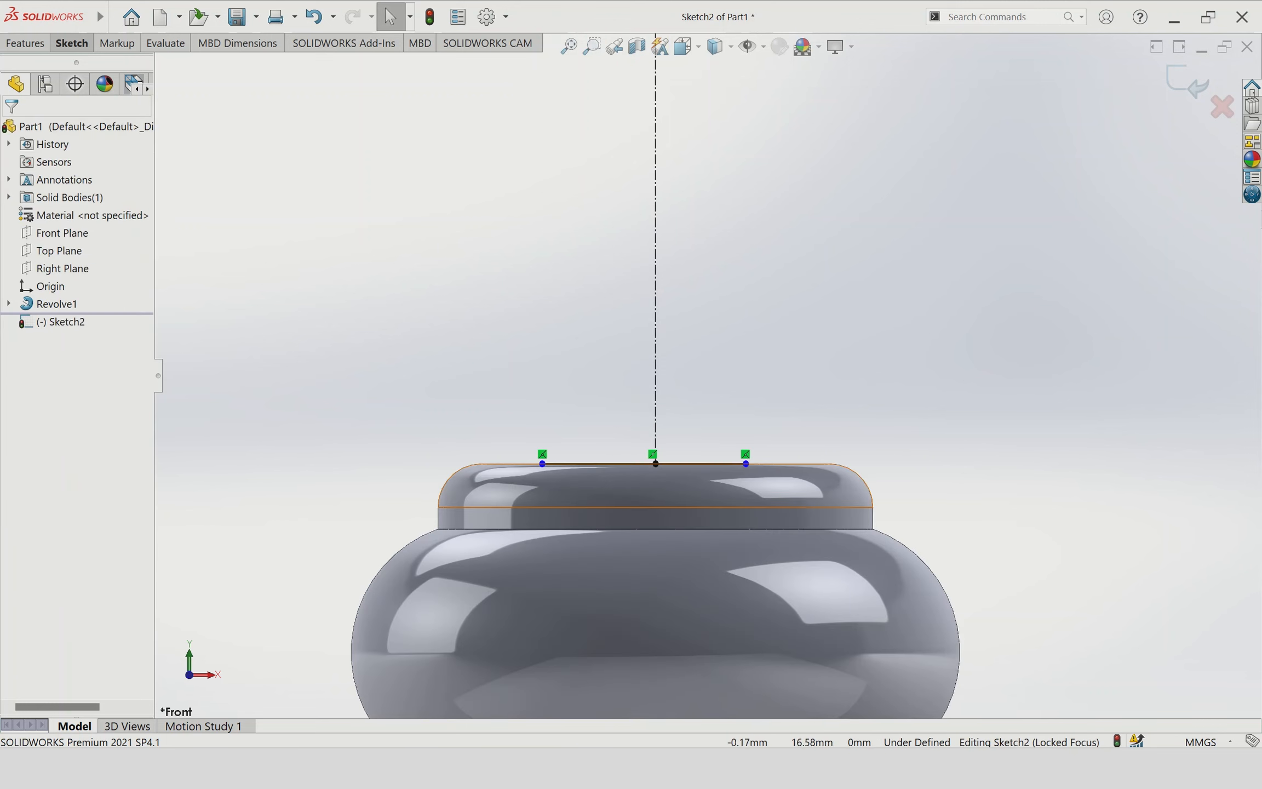
pyautogui.click(656, 463)
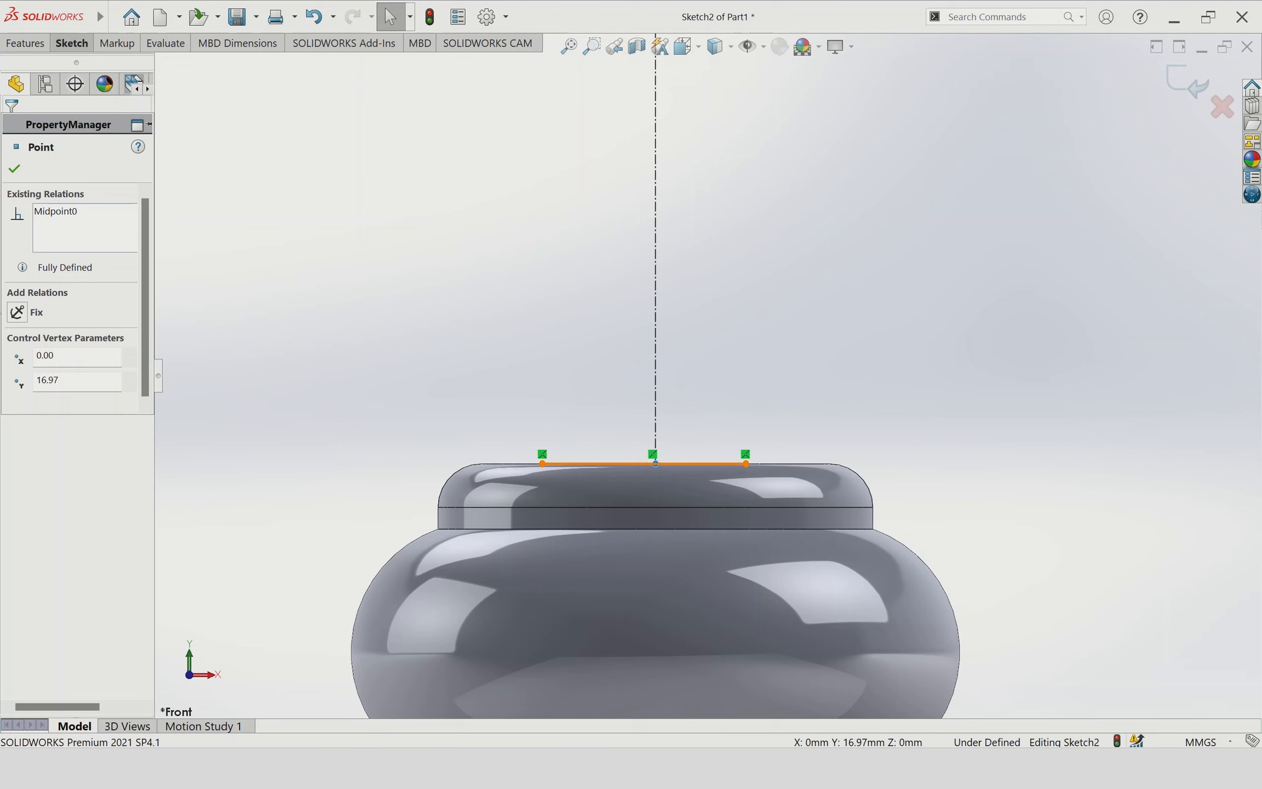
pyautogui.press('Escape')
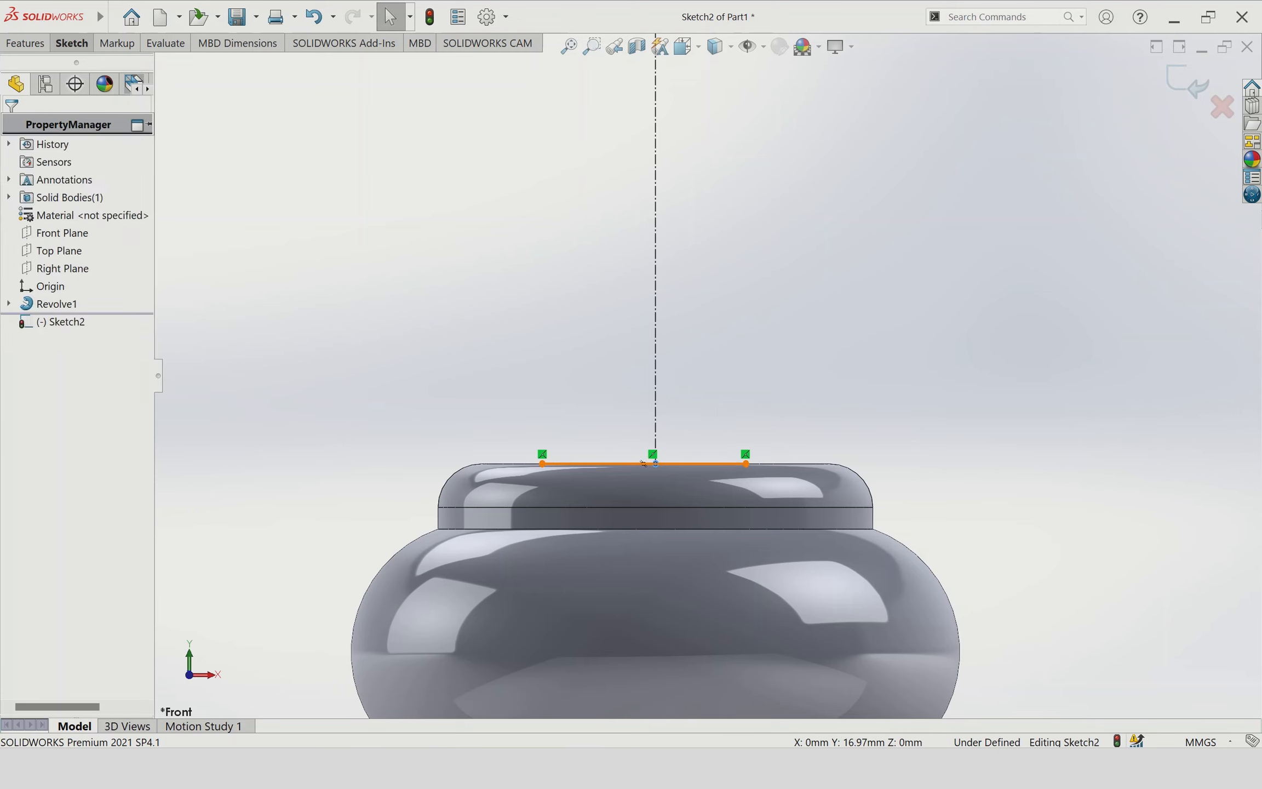
pyautogui.keyDown('ctrl'); pyautogui.click(644, 464); pyautogui.keyUp('ctrl')
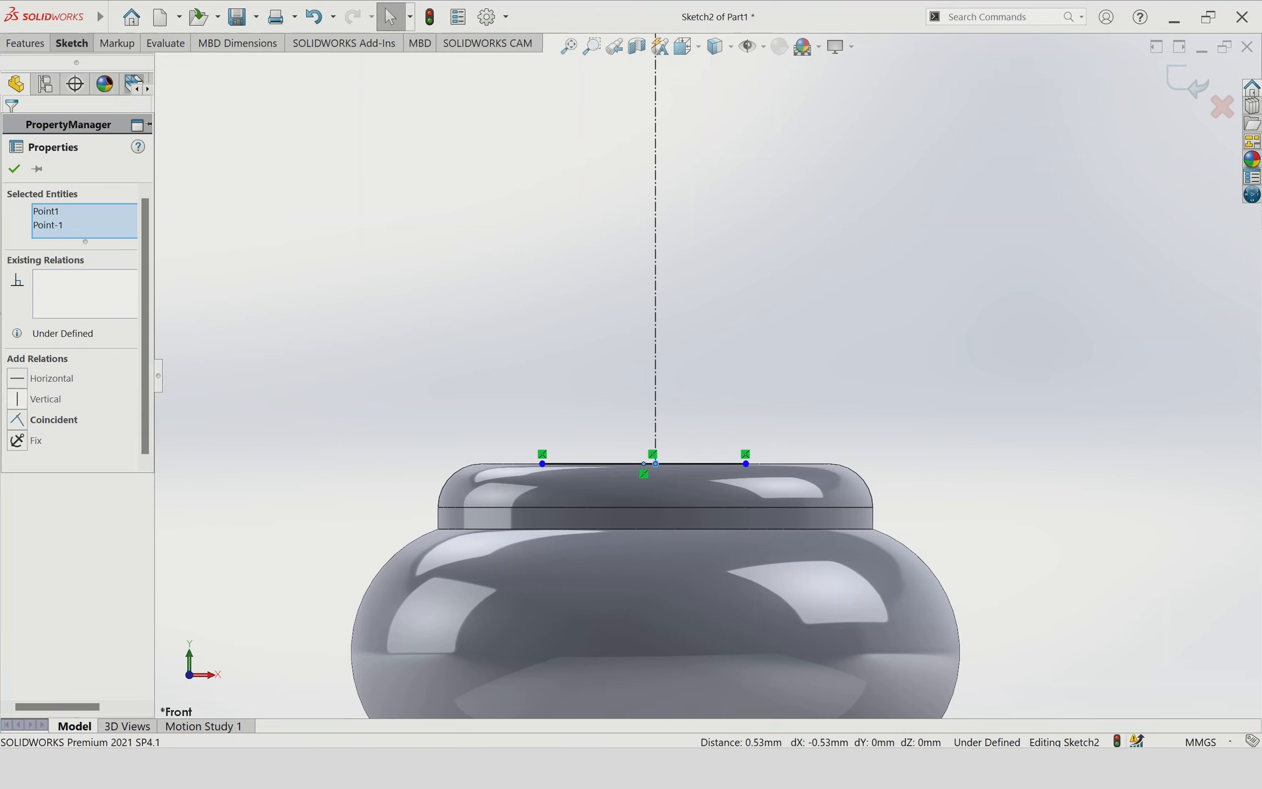
pyautogui.click(17, 398)
pyautogui.press('Escape')
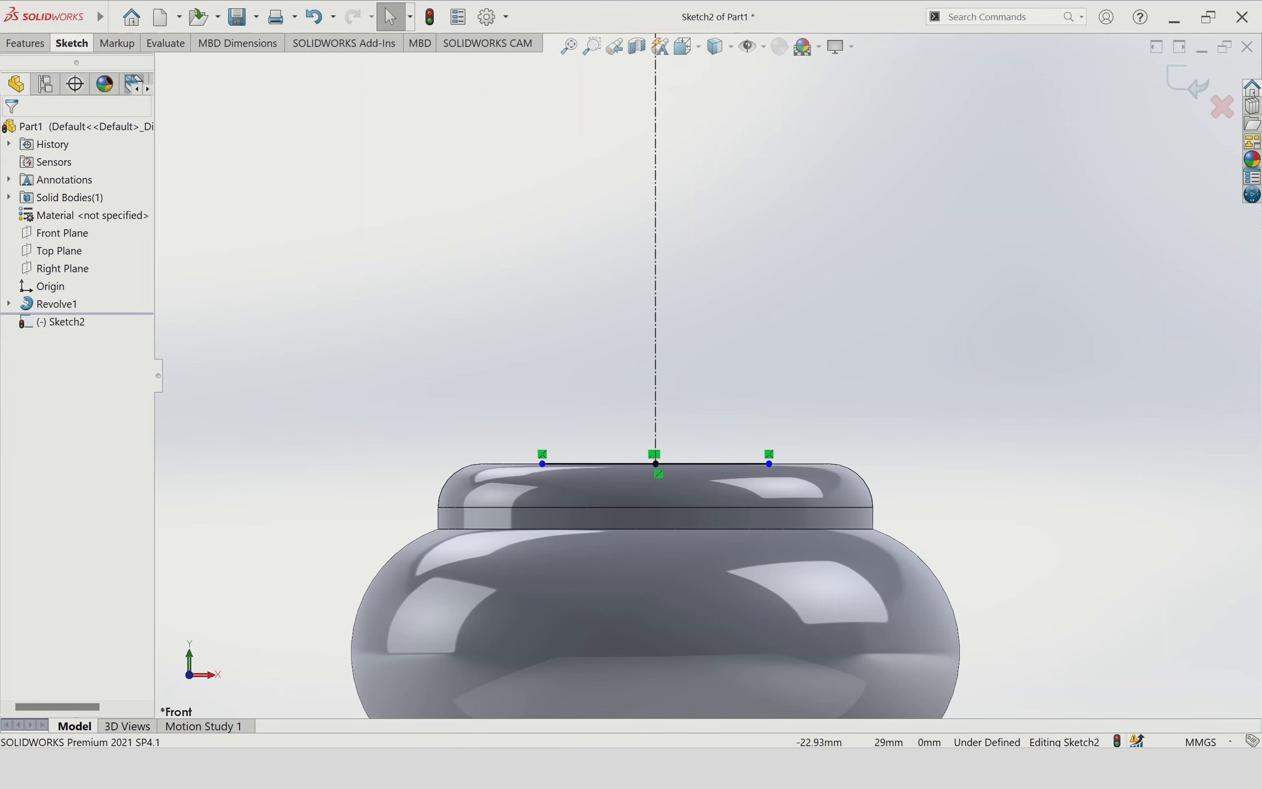
# Dimension the horizontal line on the solid's top edge to 13.22 mm and place the dimension below the line, over the solid
pyautogui.click(60, 82)
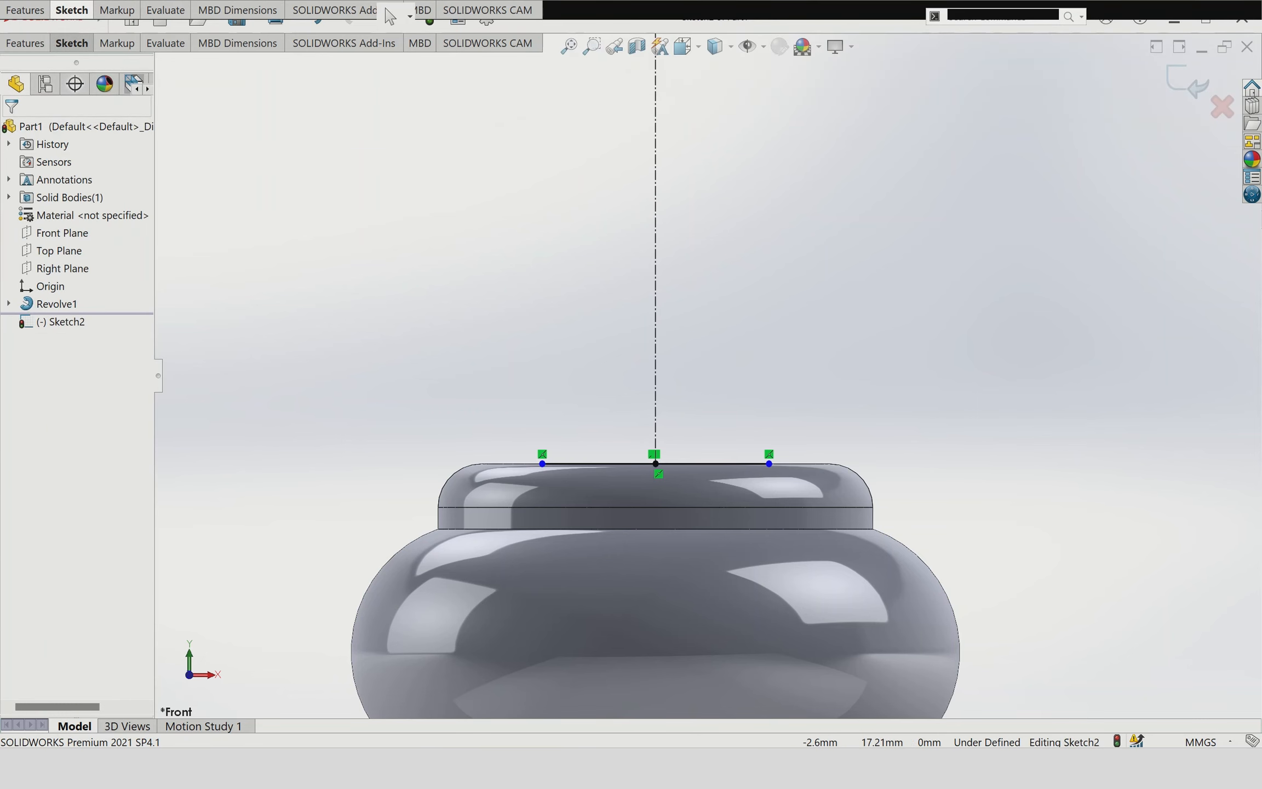
pyautogui.click(600, 464)
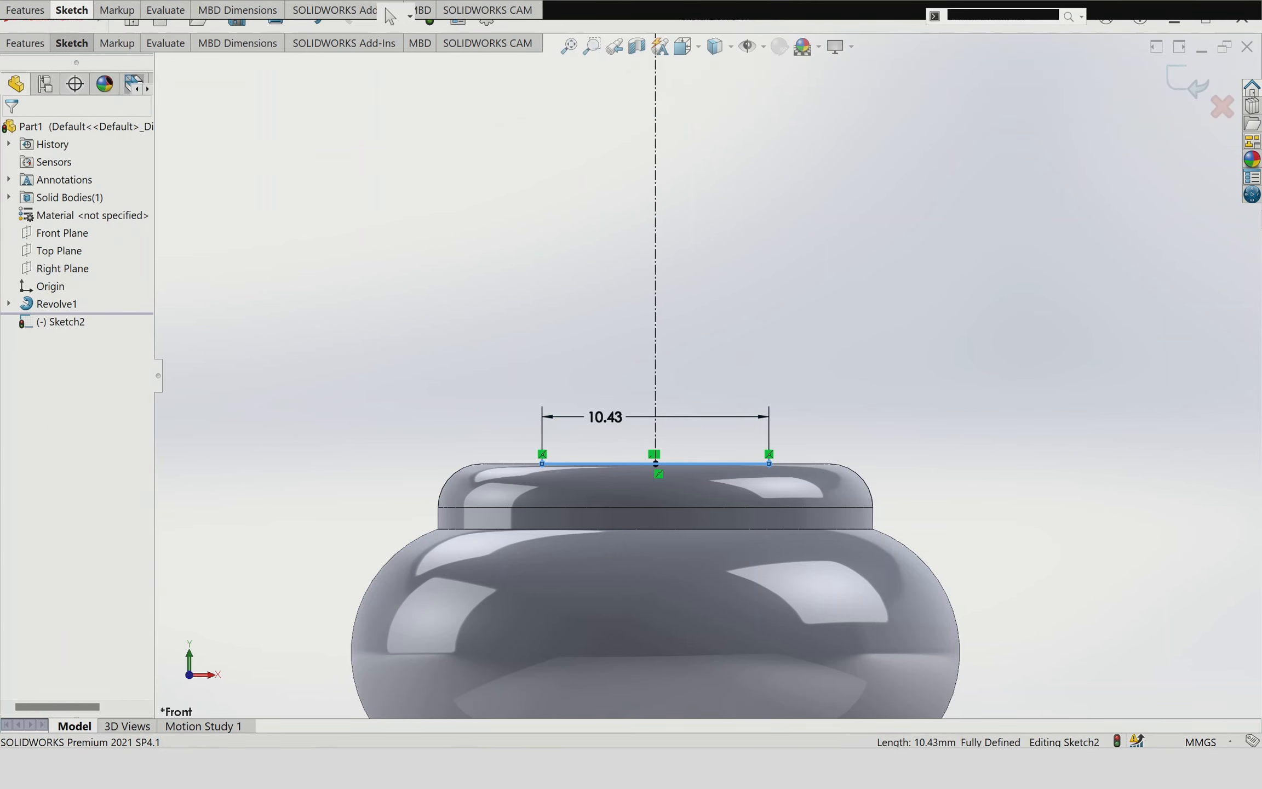
pyautogui.click(605, 415)
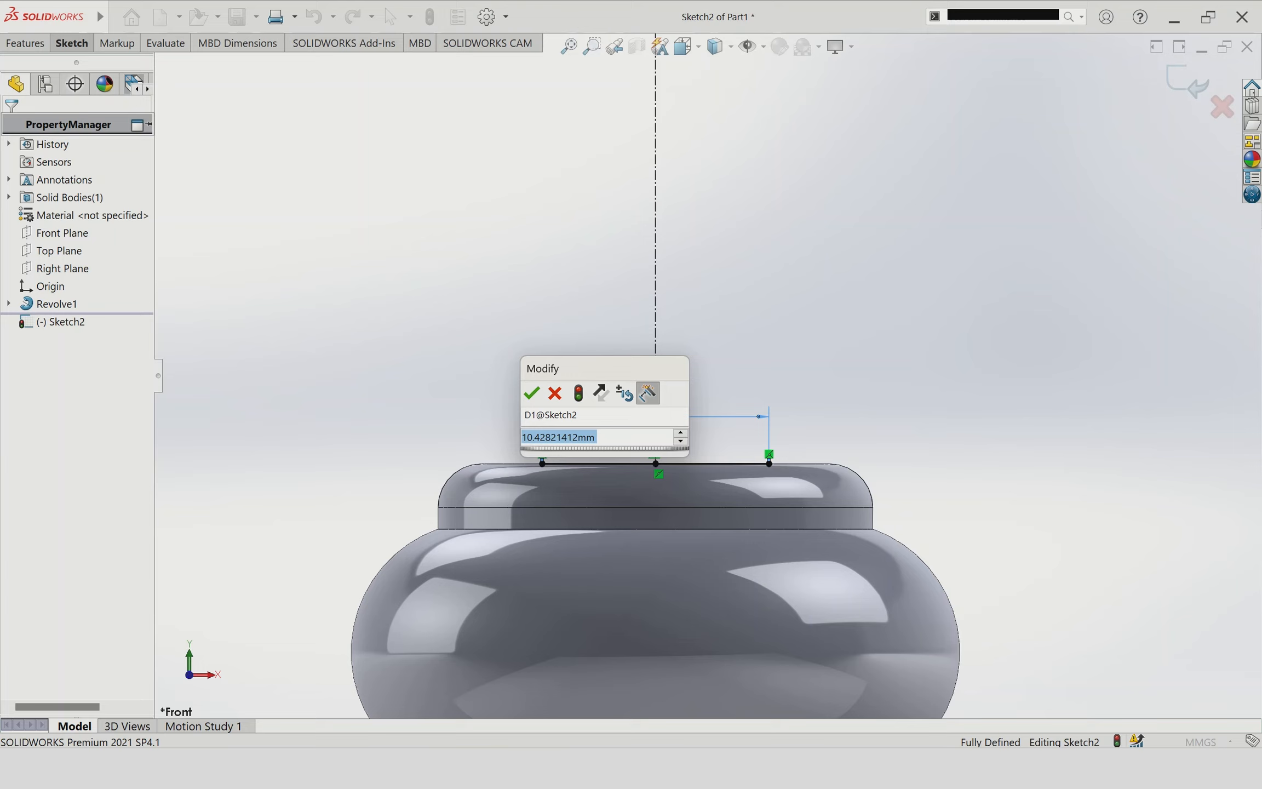
pyautogui.write('13')
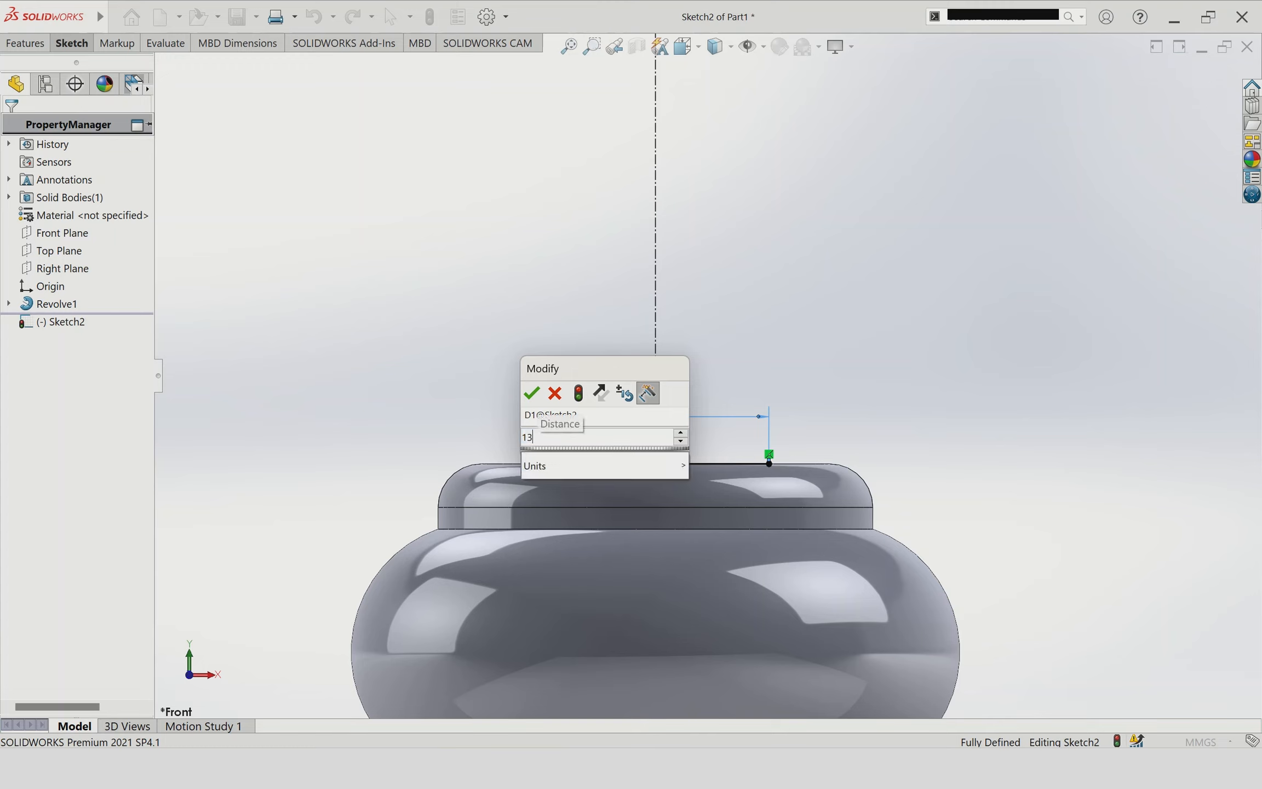
pyautogui.write('.22')
pyautogui.press('Return')
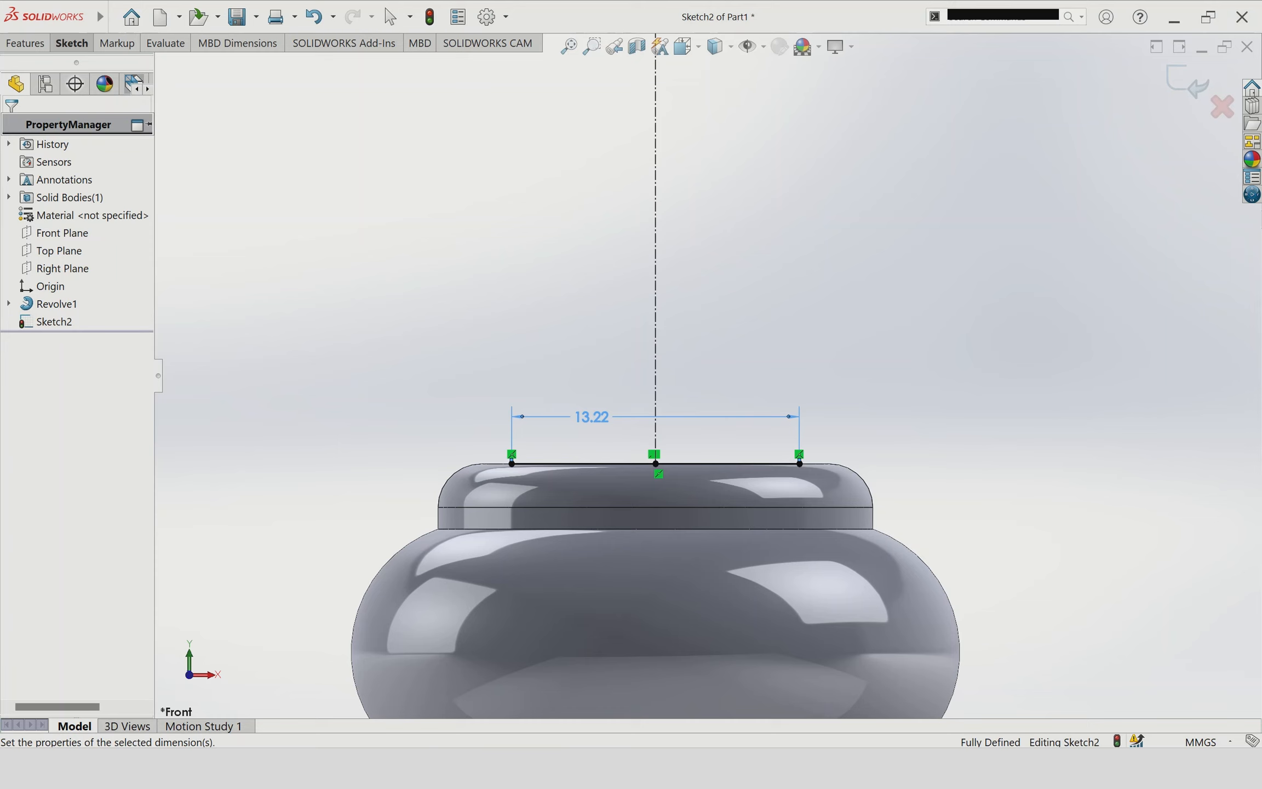
pyautogui.press('Escape')
pyautogui.moveTo(592, 417); pyautogui.dragTo(658, 593)
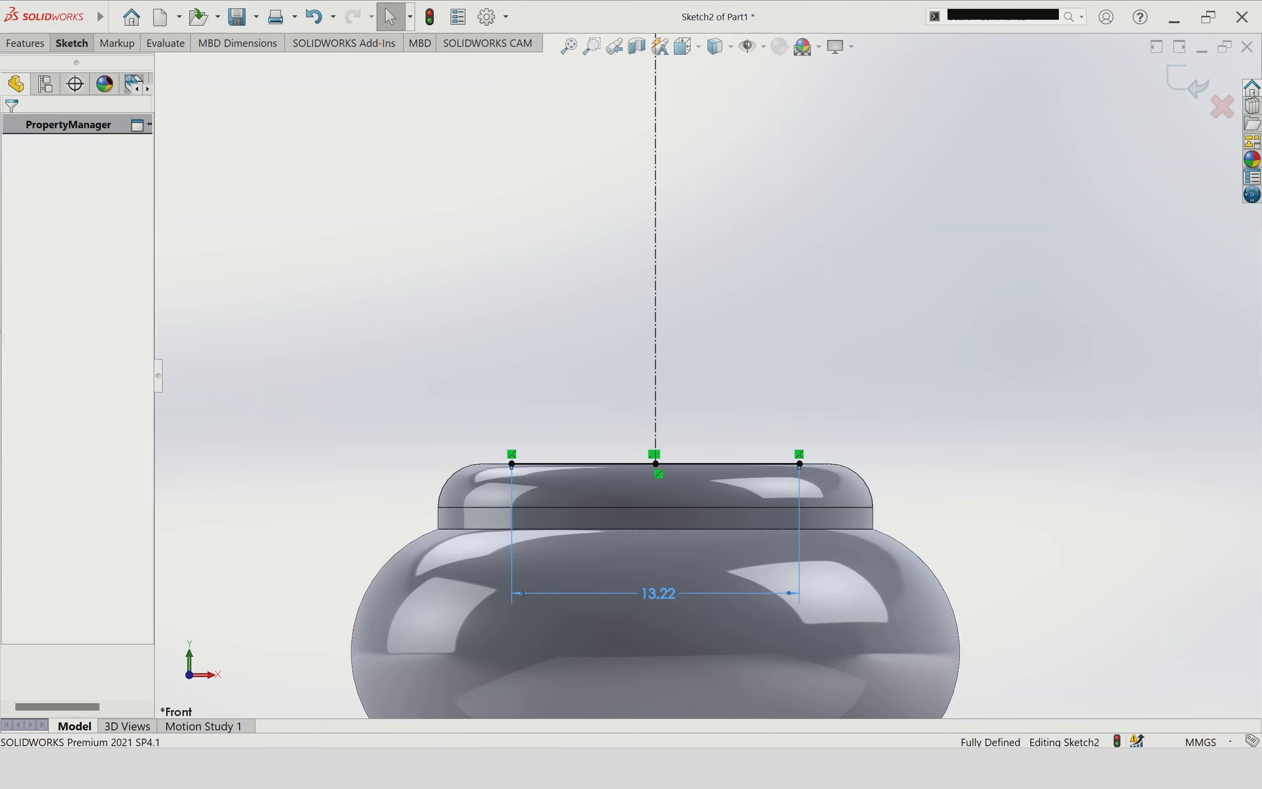
pyautogui.press('Escape')
# Place sketch points at about (-8, 22.6) and (-2.8, 43.5) mm, plus one on the centerline at a height of about 40.5 mm
pyautogui.click(71, 44)
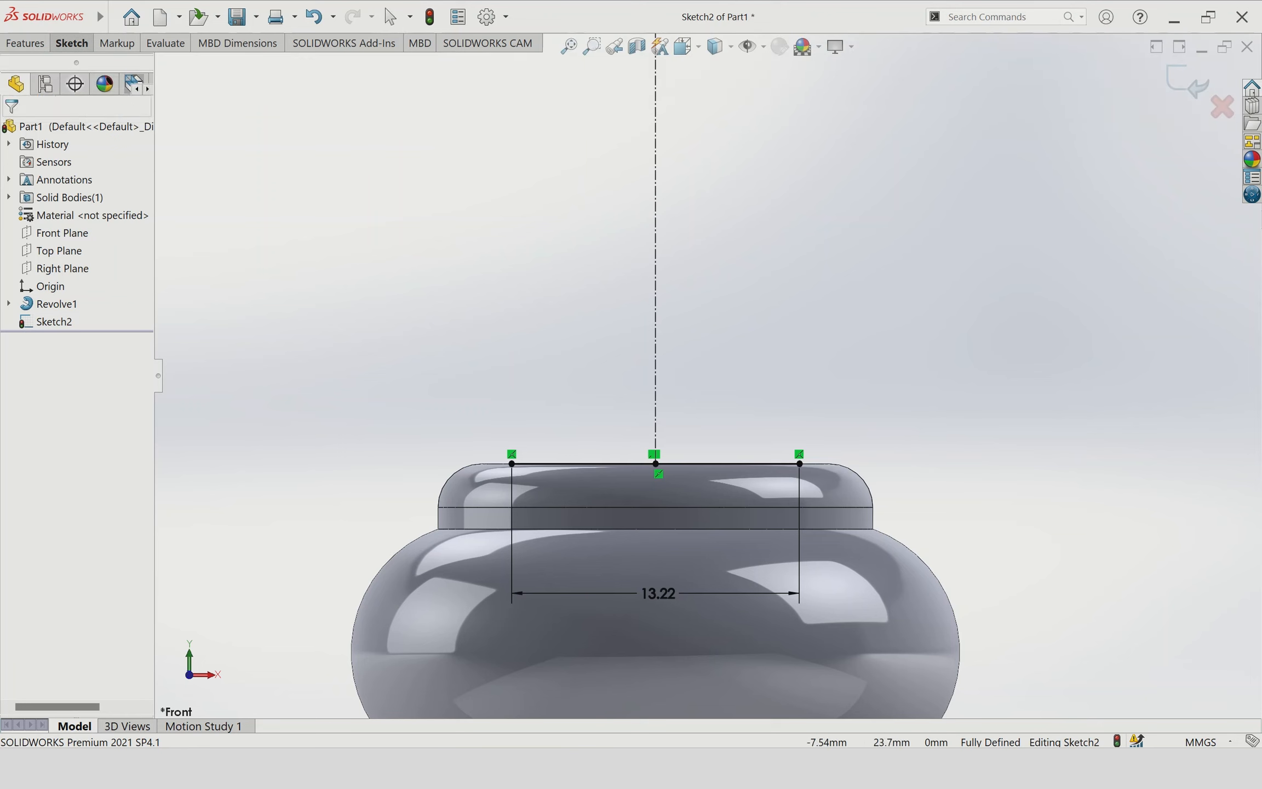
pyautogui.click(481, 341)
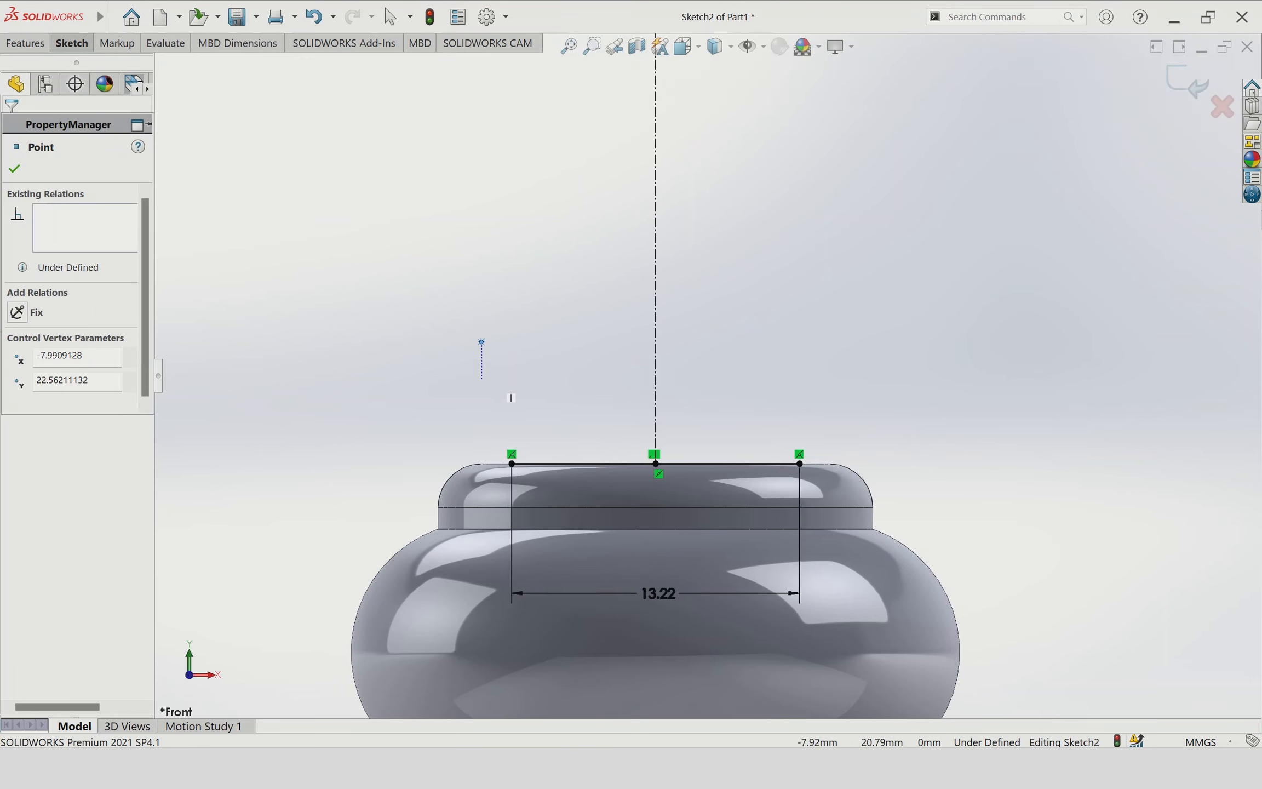
pyautogui.scroll(3, 481, 337)
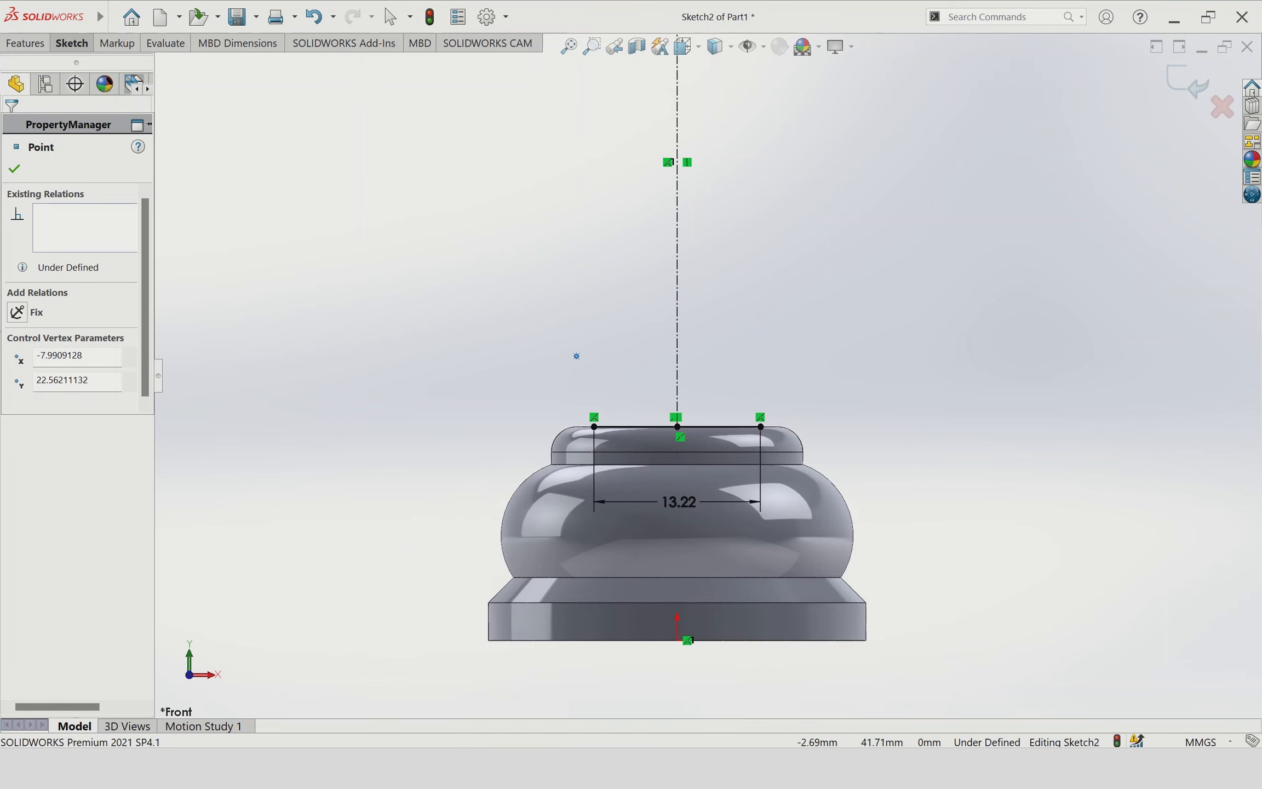
pyautogui.click(642, 92)
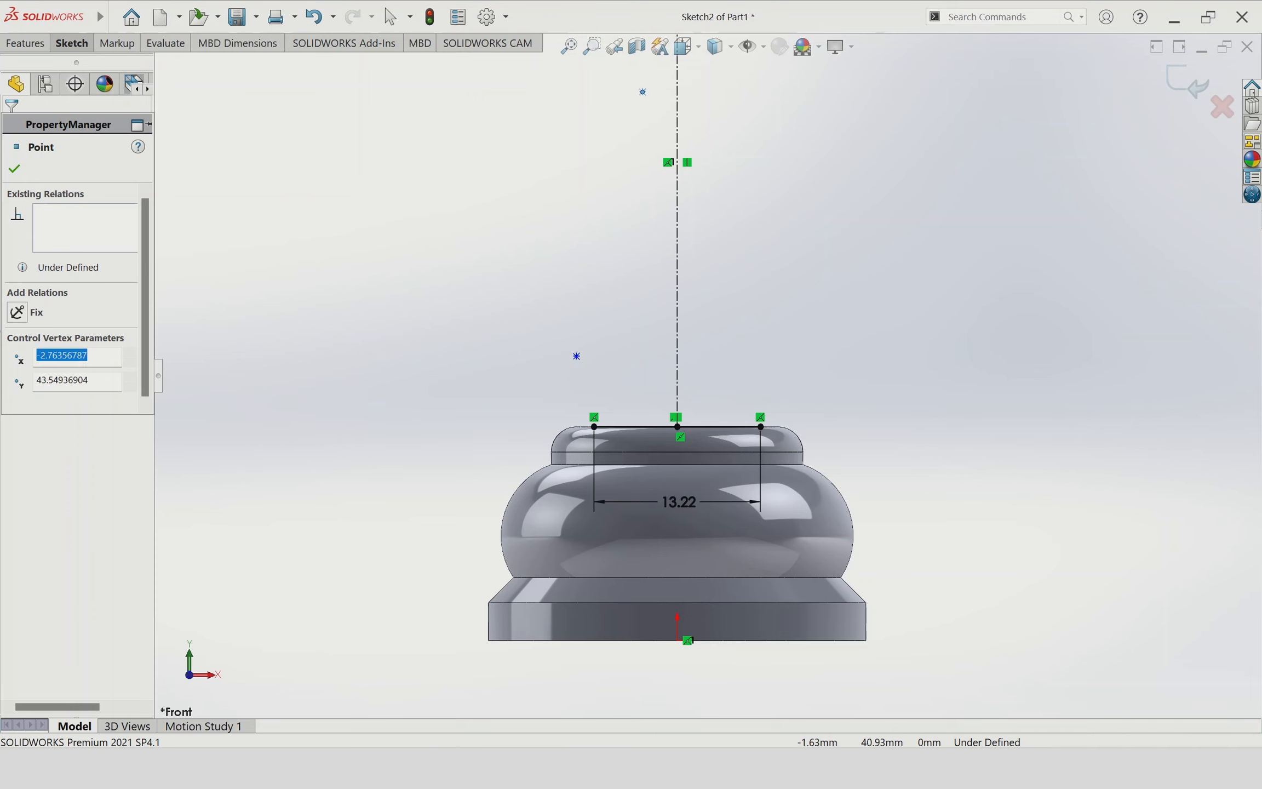
pyautogui.click(677, 131)
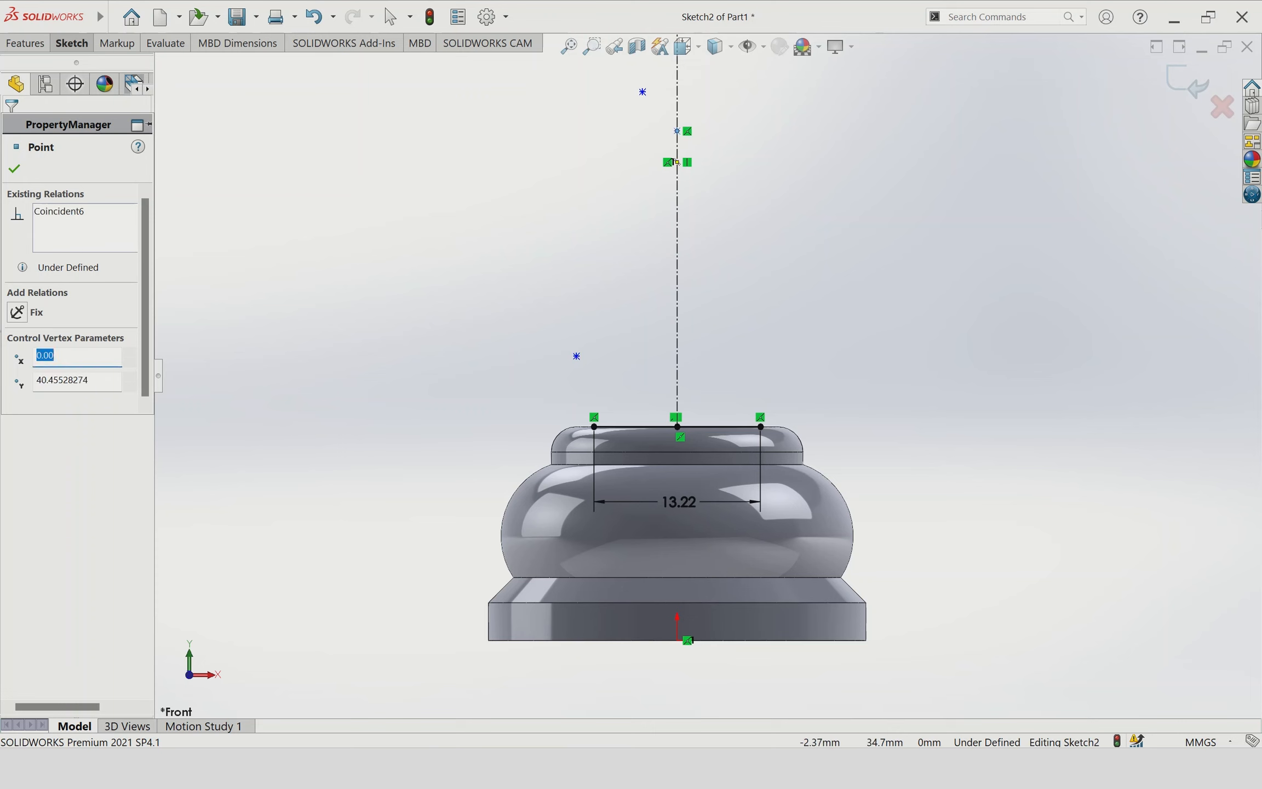
pyautogui.press('Escape')
# Dimension the lowest sketch point's horizontal distance from the centerline to 8.67 mm
pyautogui.click(71, 43)
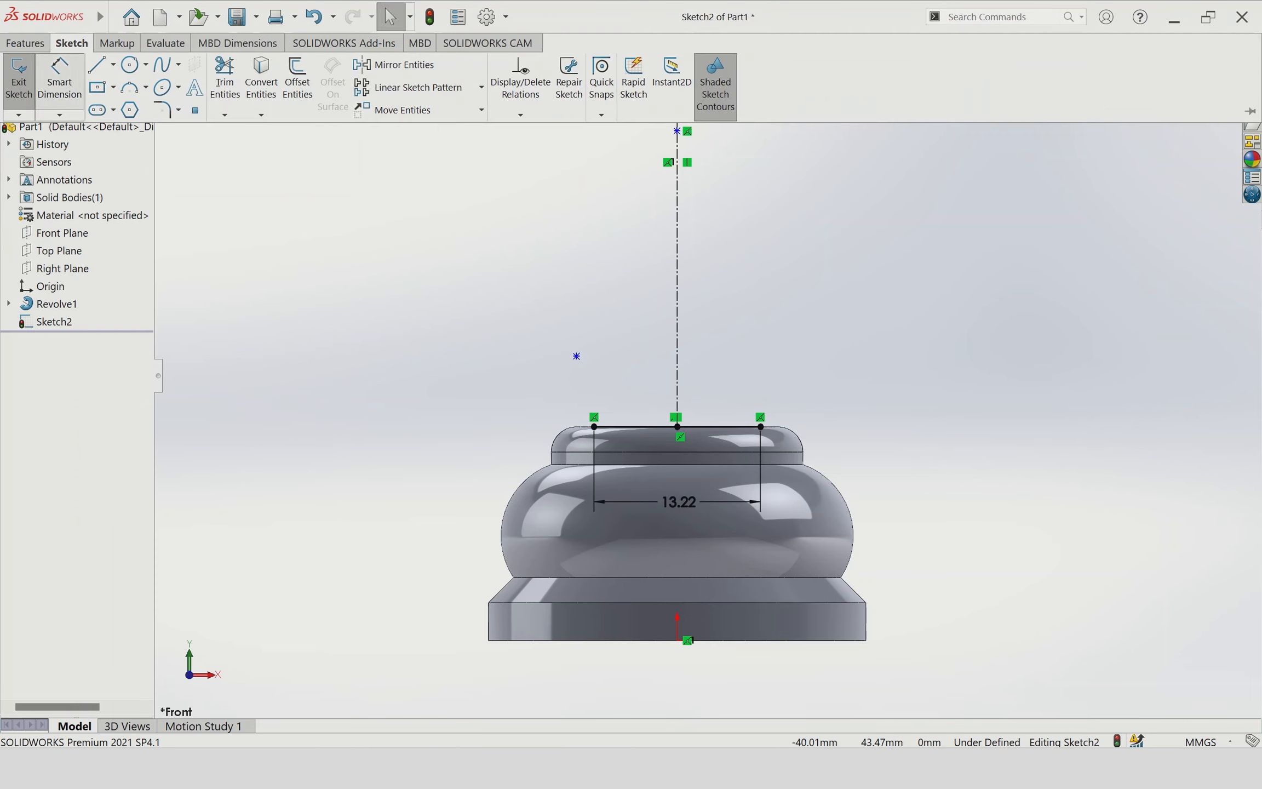
pyautogui.click(576, 356)
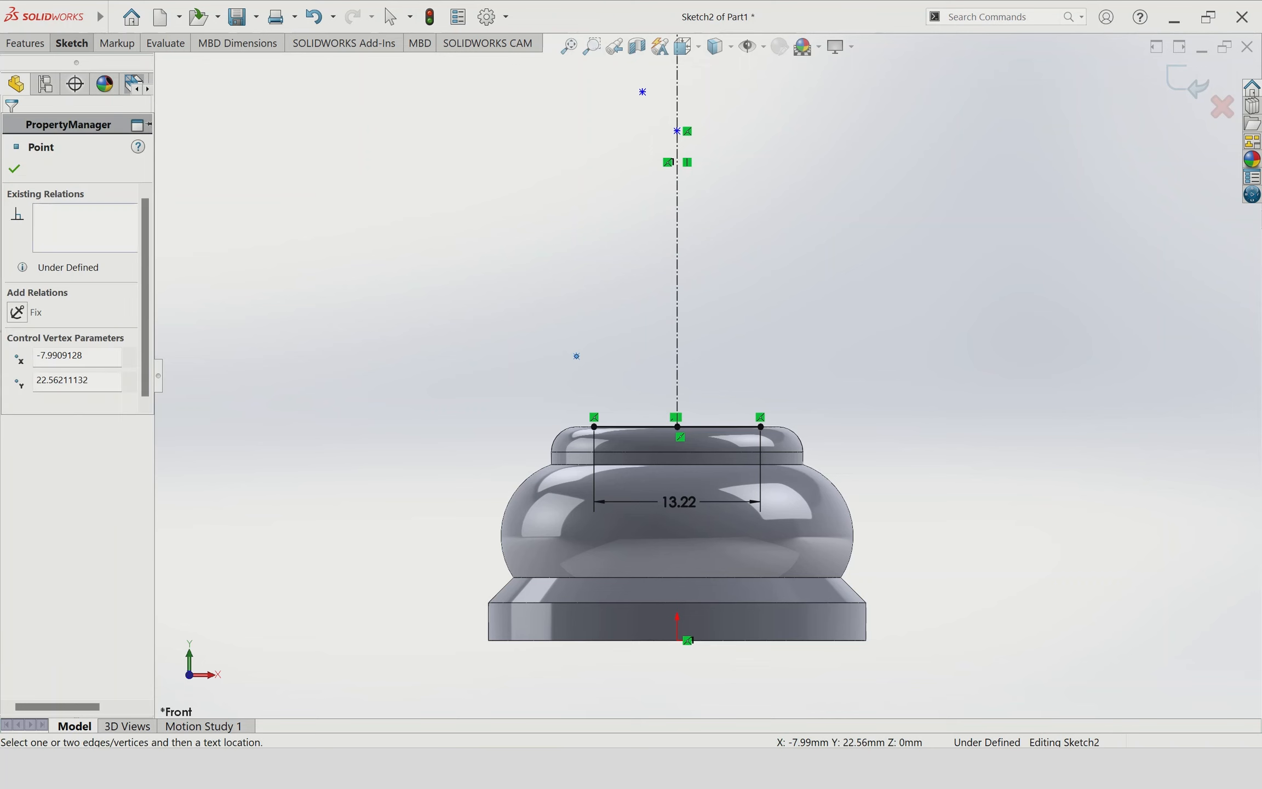
pyautogui.click(677, 361)
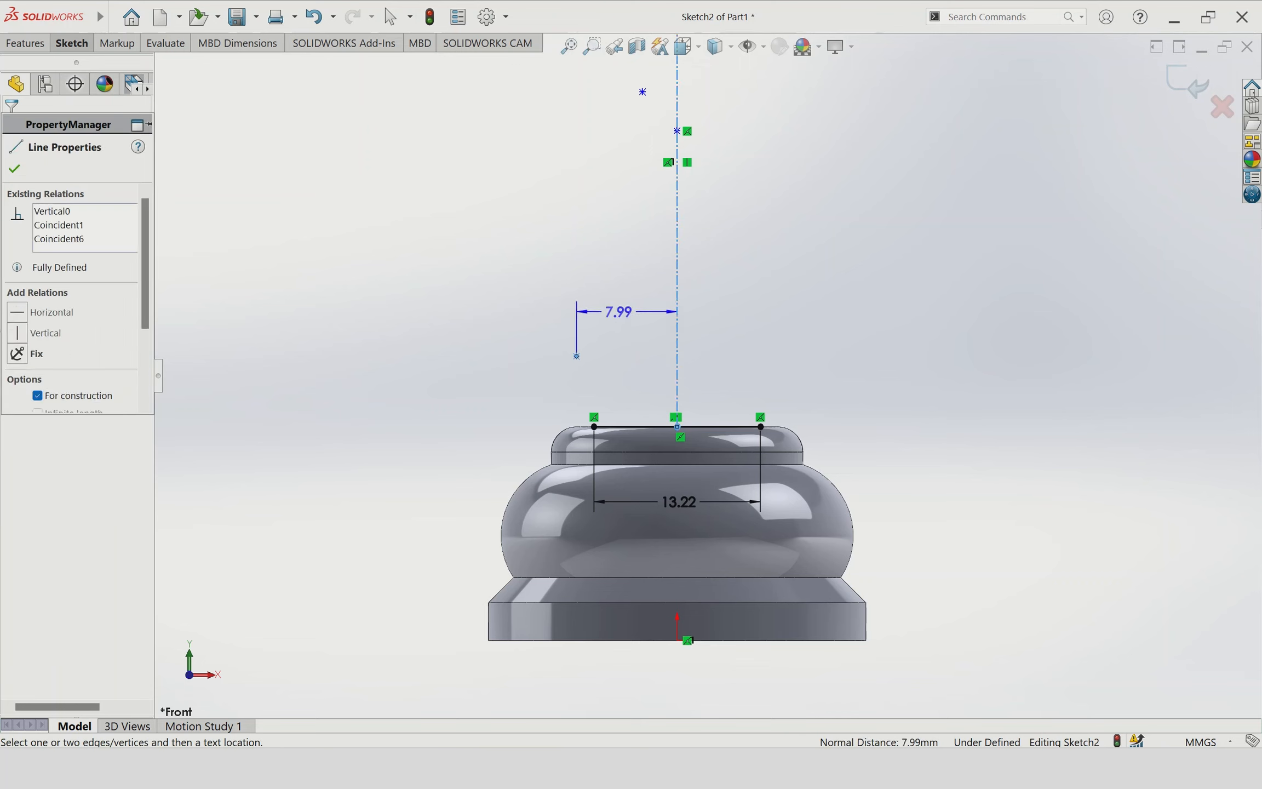
pyautogui.click(619, 311)
pyautogui.write('8.')
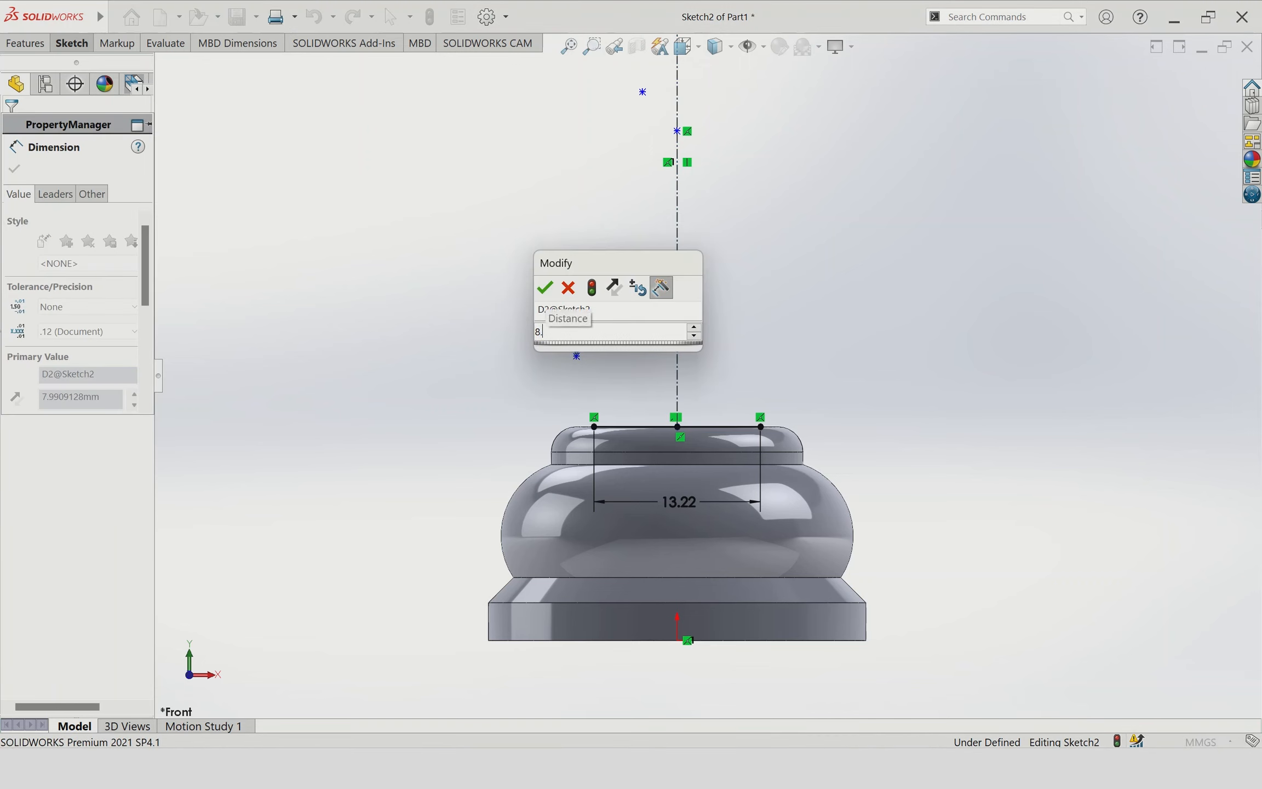
pyautogui.write('67')
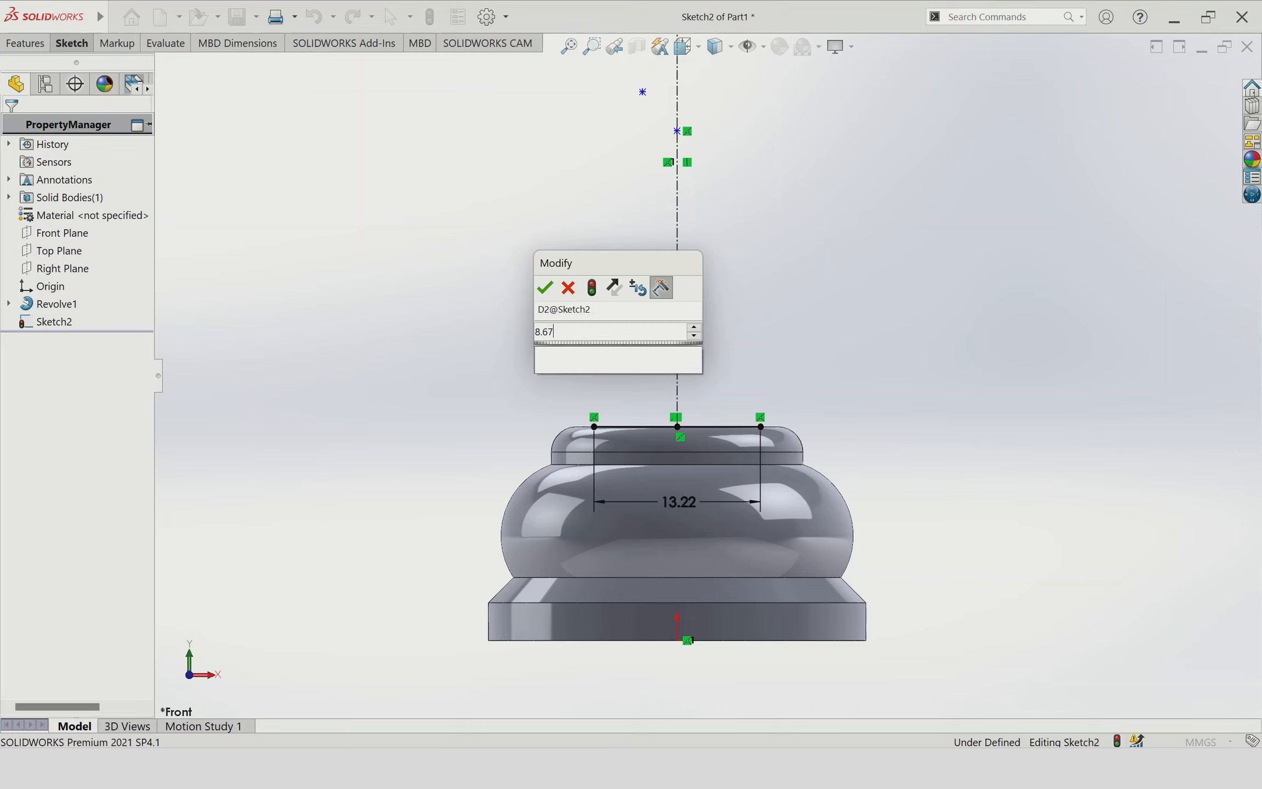
pyautogui.press('Return')
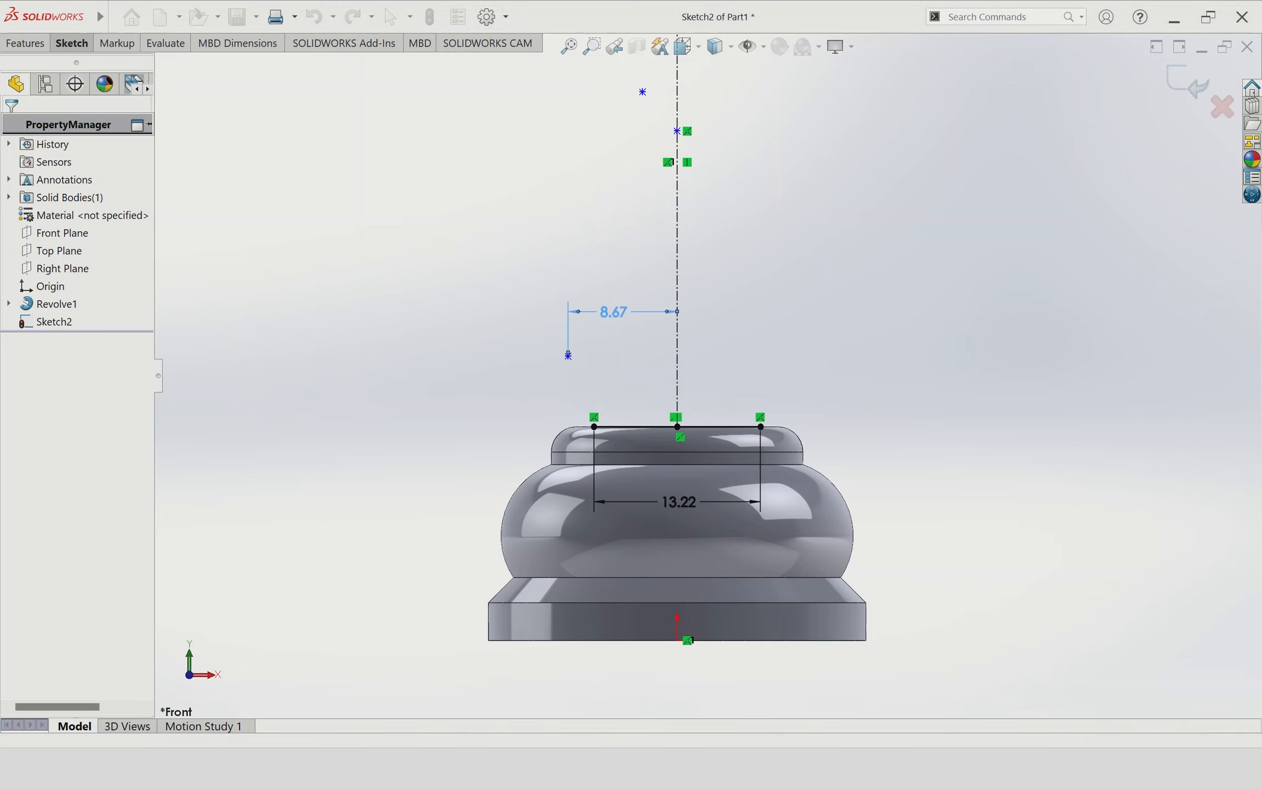
# Dimension the lowest sketch point's height above the horizontal line to 7.04 mm
pyautogui.click(677, 426)
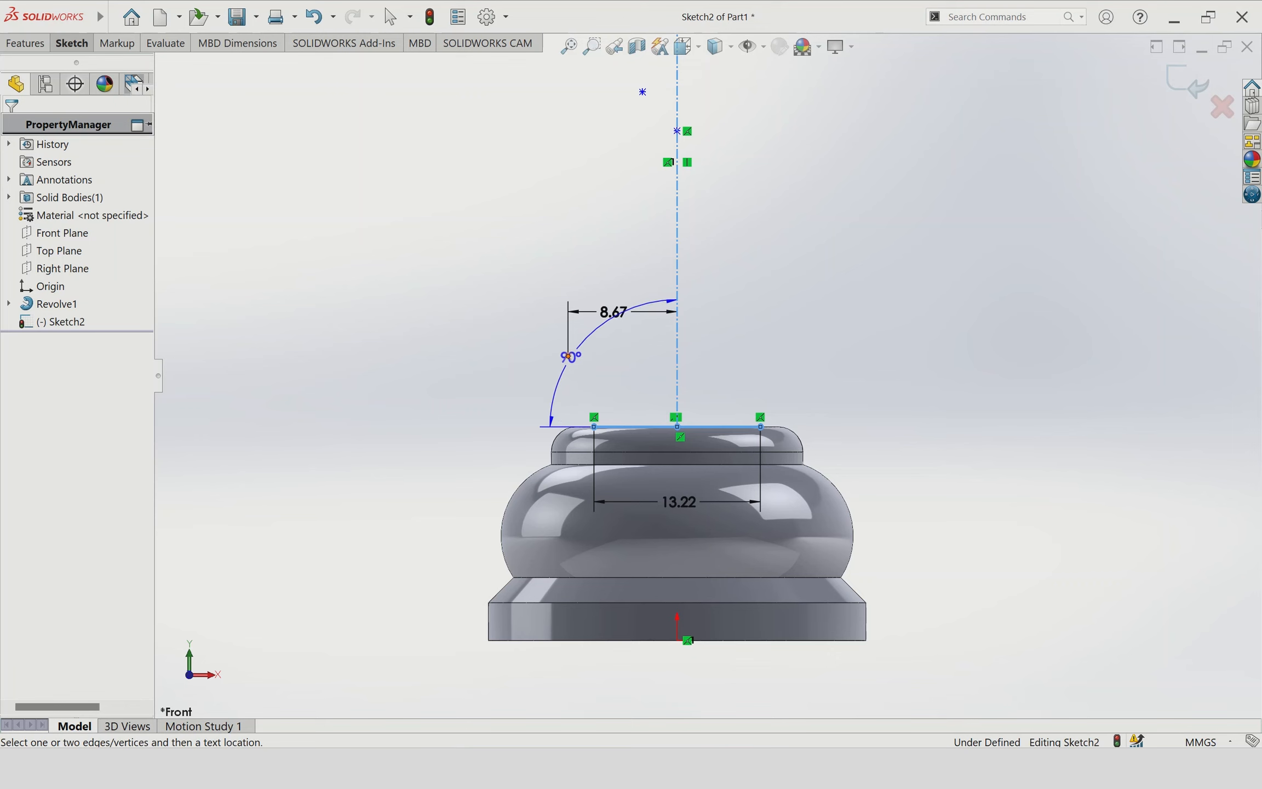
pyautogui.click(568, 356)
pyautogui.click(863, 401)
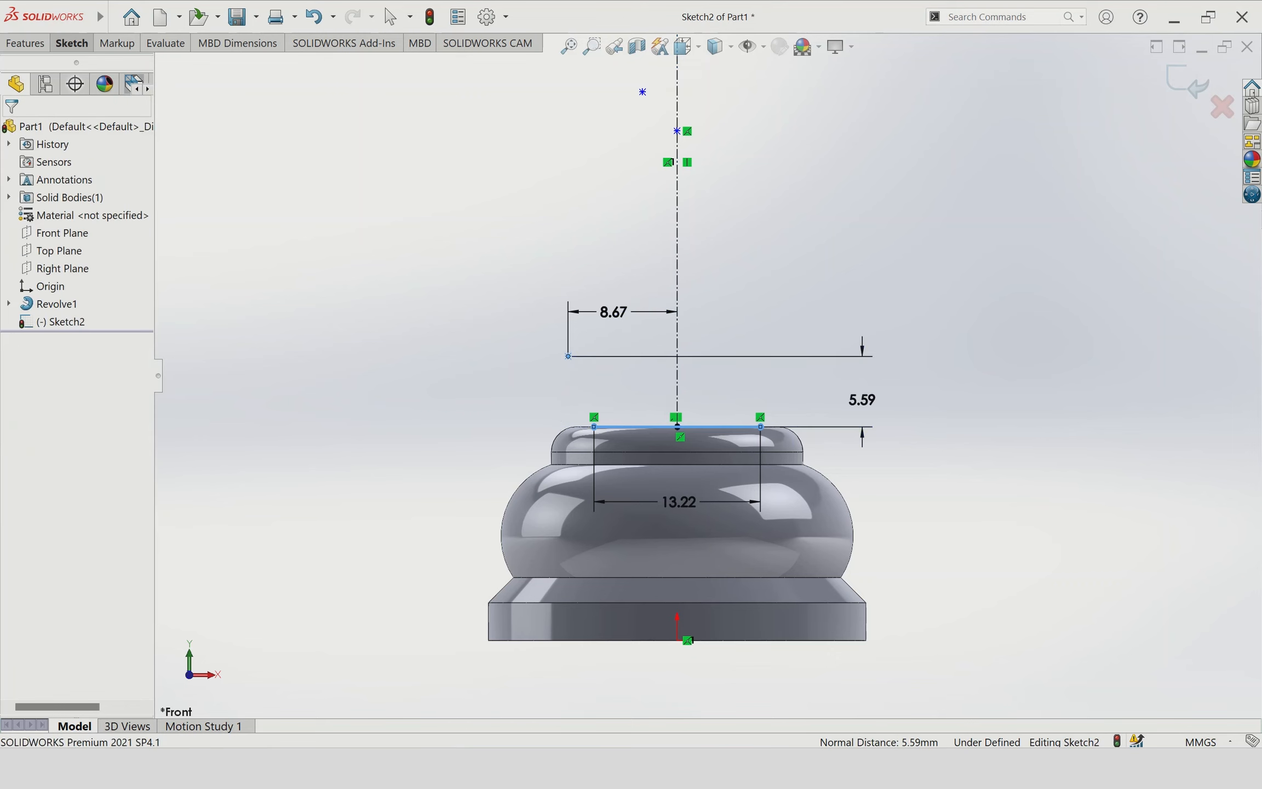
pyautogui.write('7.04')
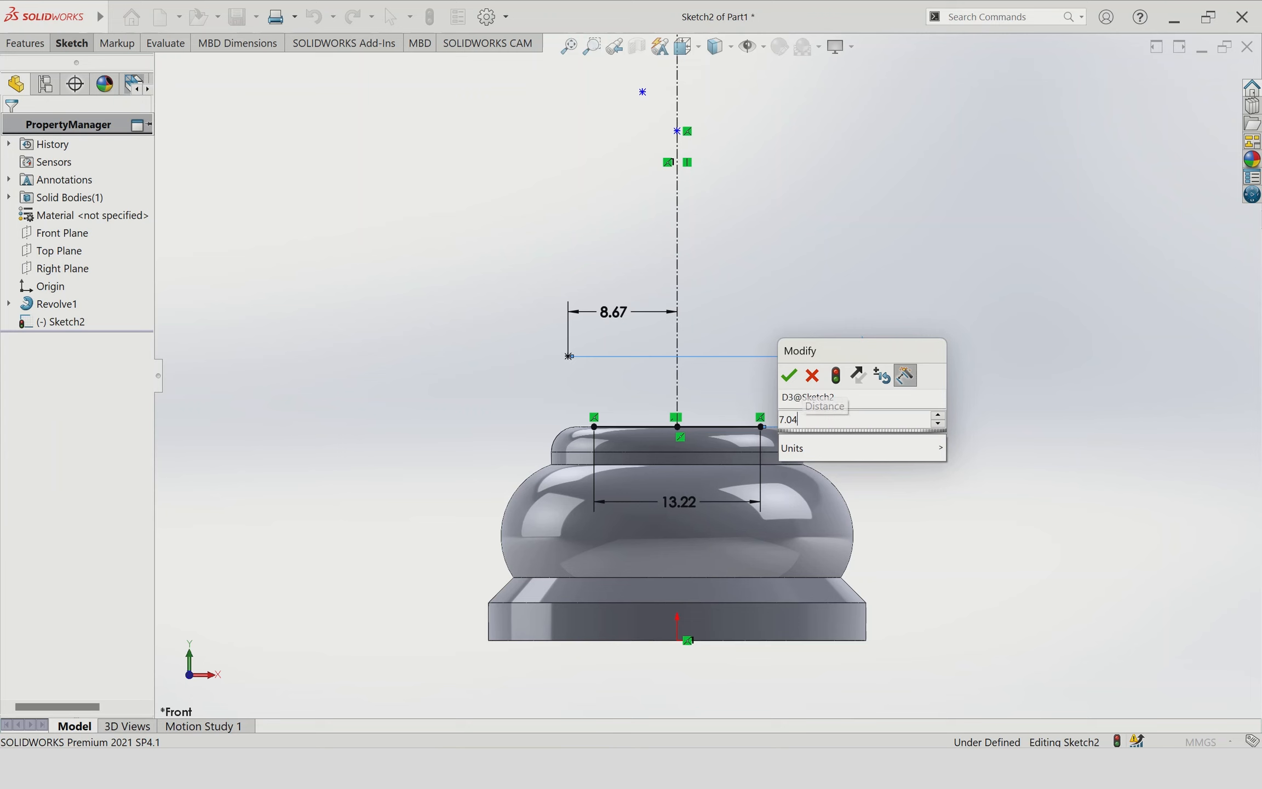
pyautogui.press('Return')
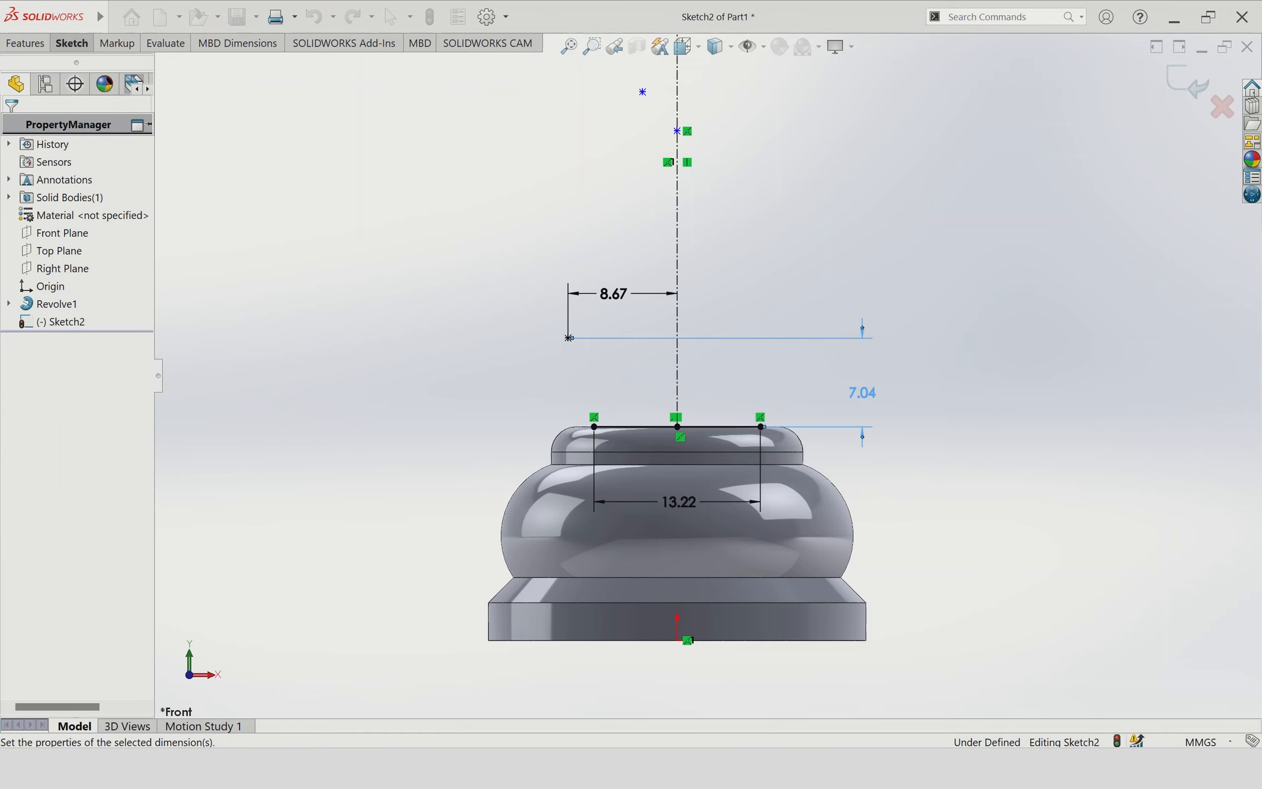
# Dimension the height of the highest sketch point, just beside the centerline, to 75 mm above the origin
pyautogui.scroll(2, 711, 386)
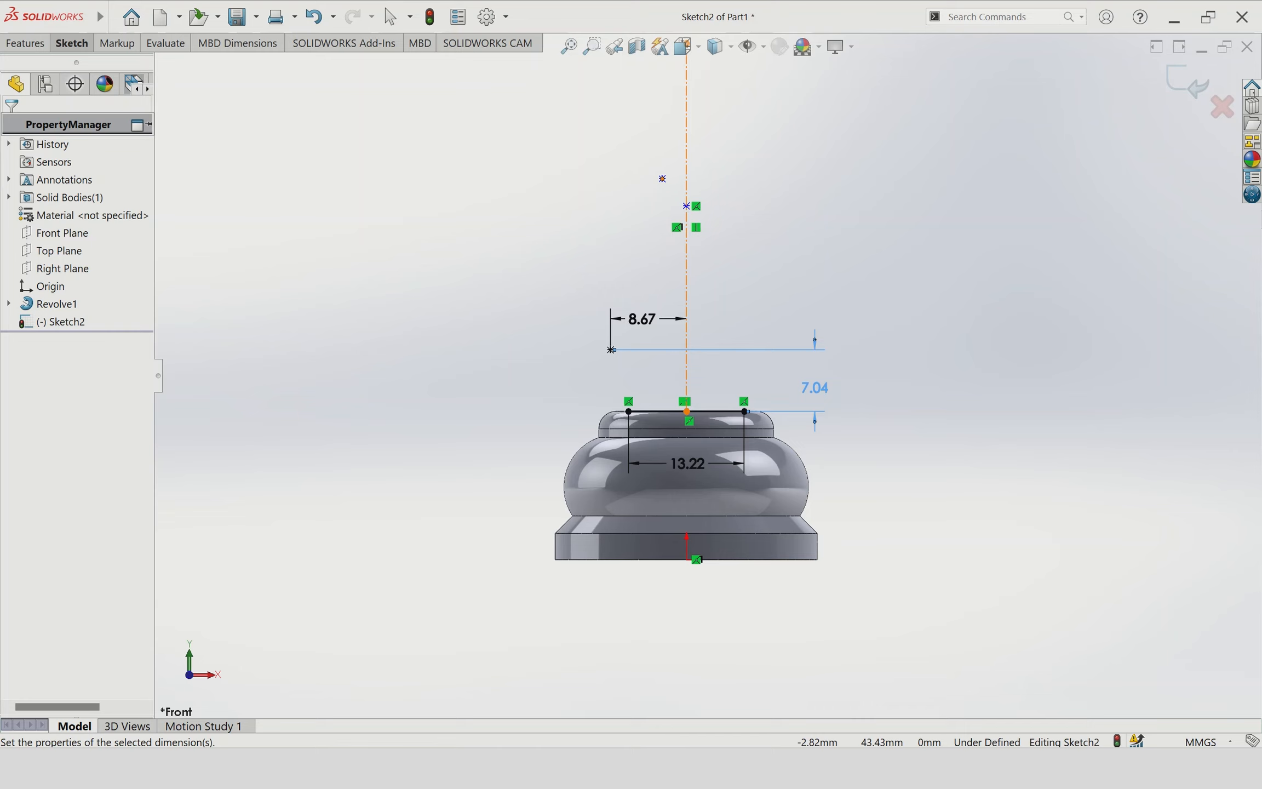
pyautogui.click(663, 179)
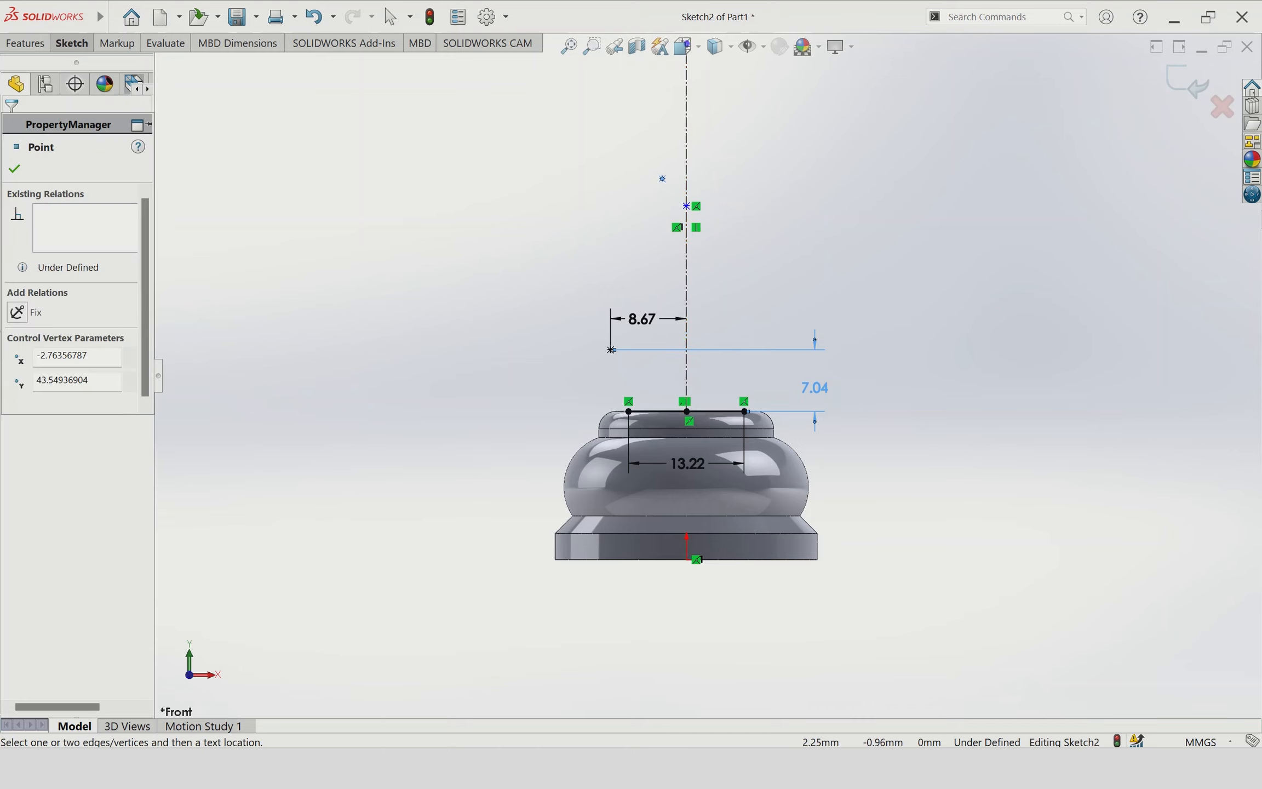
pyautogui.click(687, 559)
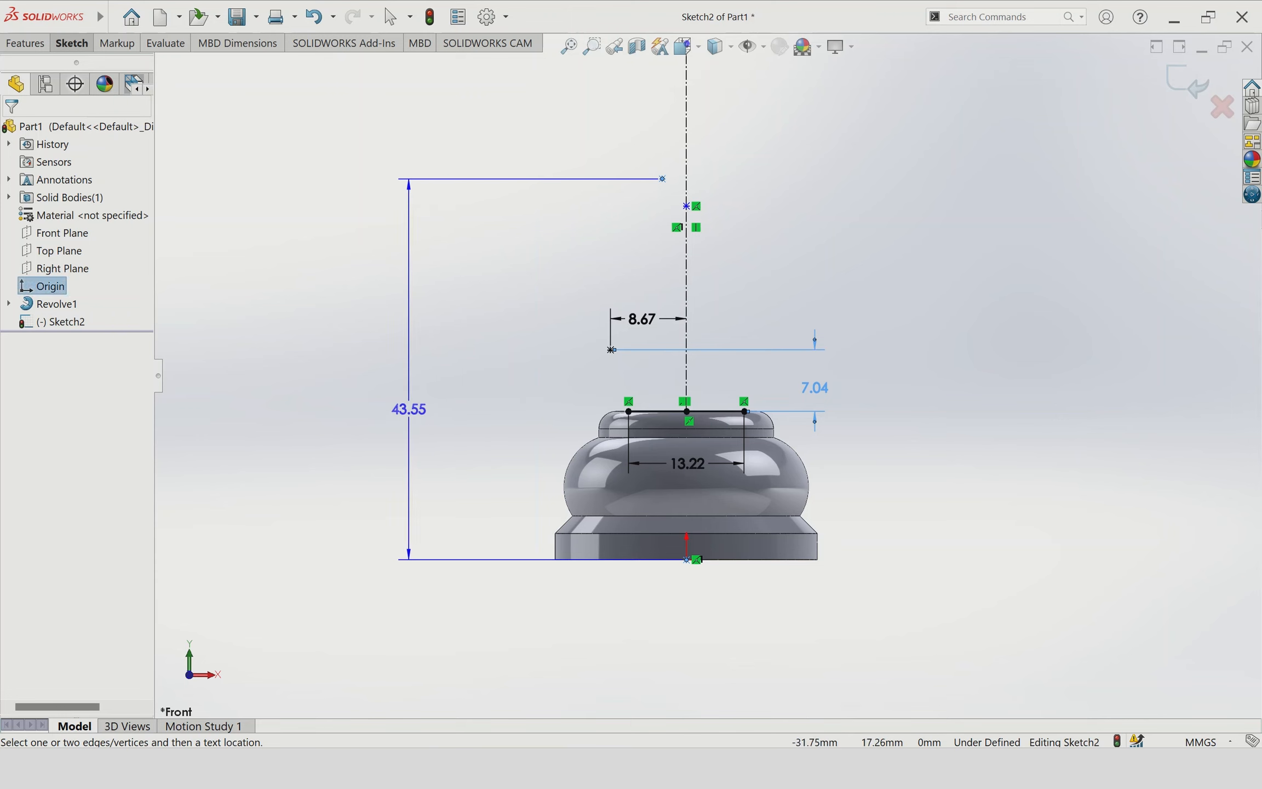
pyautogui.click(409, 408)
pyautogui.write('75')
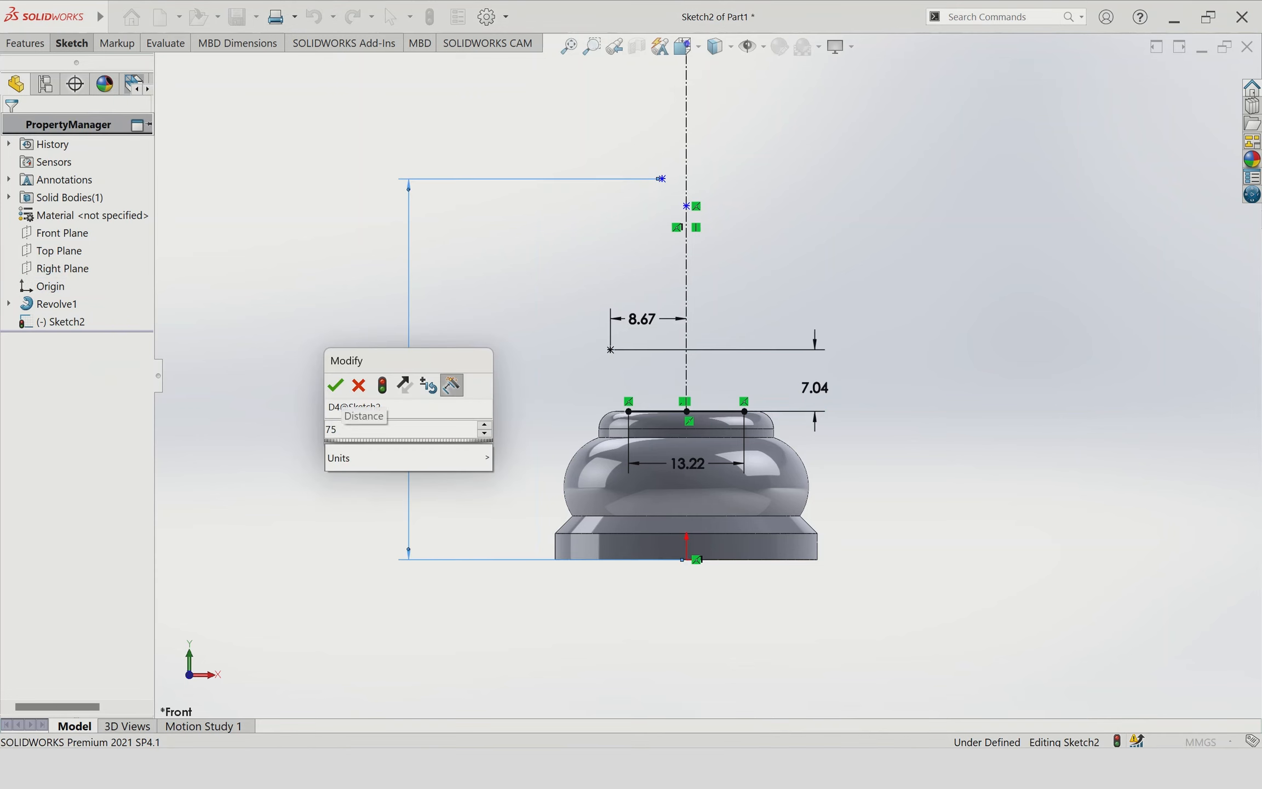
pyautogui.press('Return')
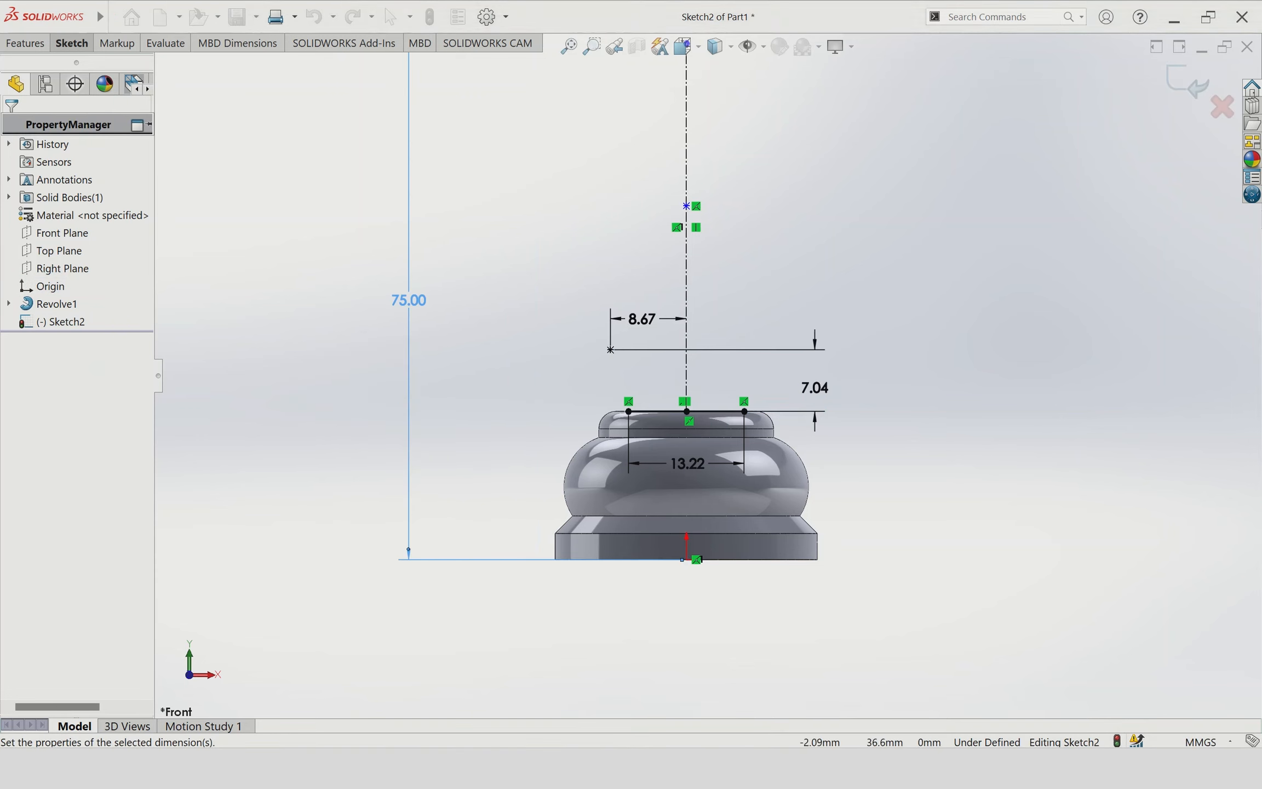
# Dimension the height of the sketch point on the centerline to 50.32 mm above the horizontal line
pyautogui.scroll(4, 690, 325)
pyautogui.scroll(-3, 692, 151)
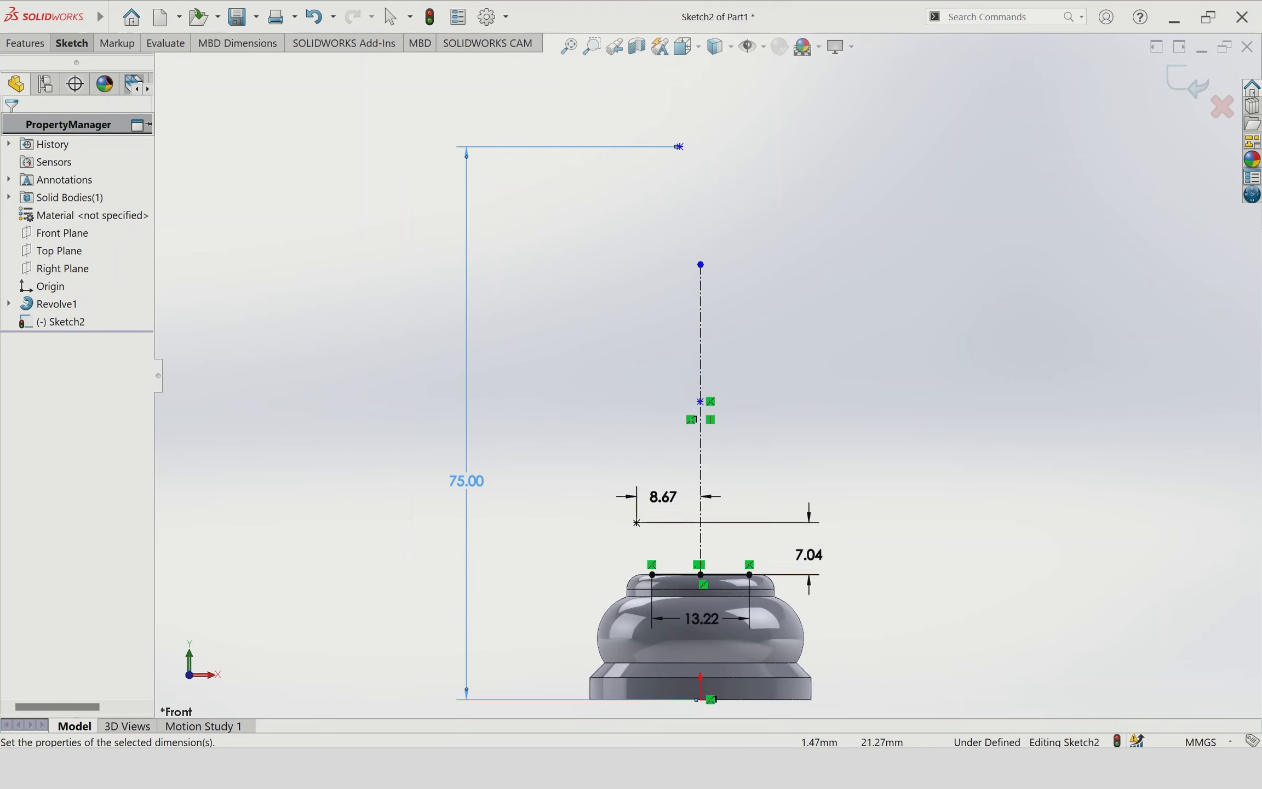
pyautogui.click(710, 574)
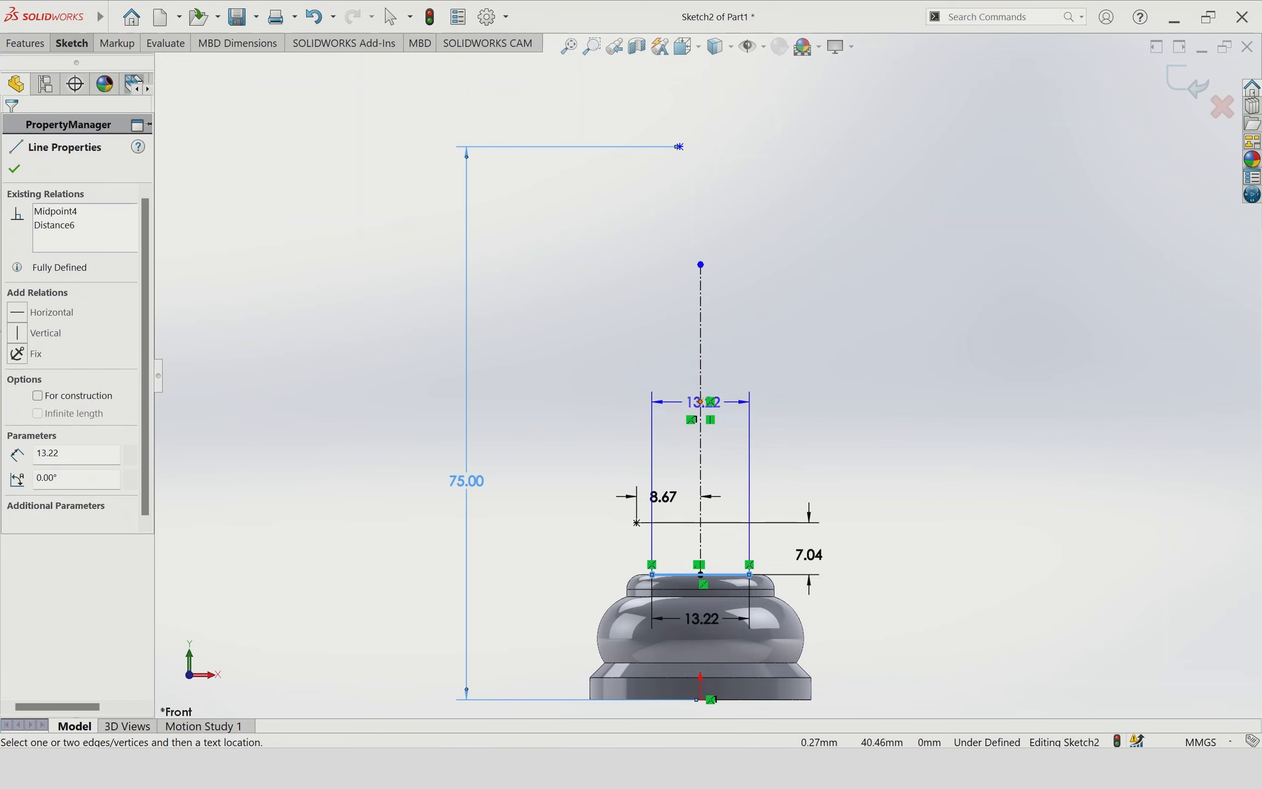
pyautogui.click(701, 402)
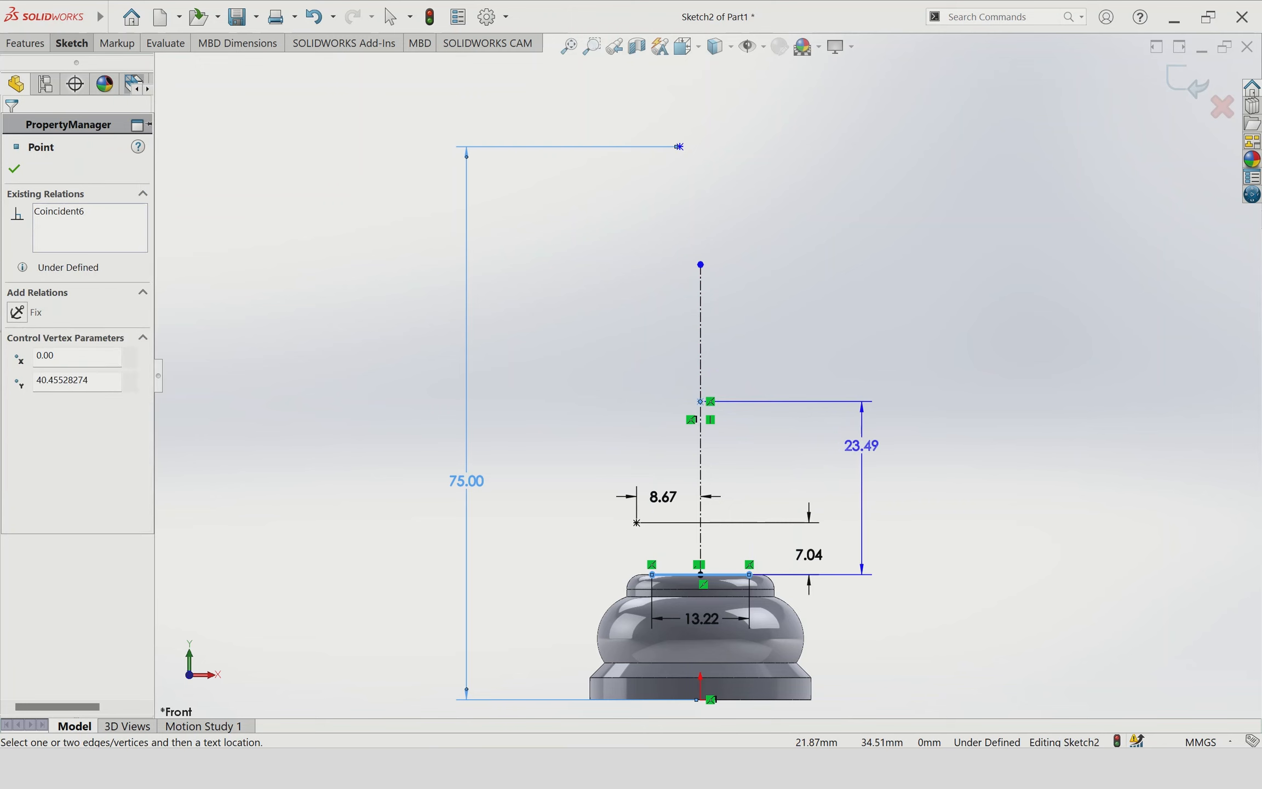
pyautogui.click(863, 445)
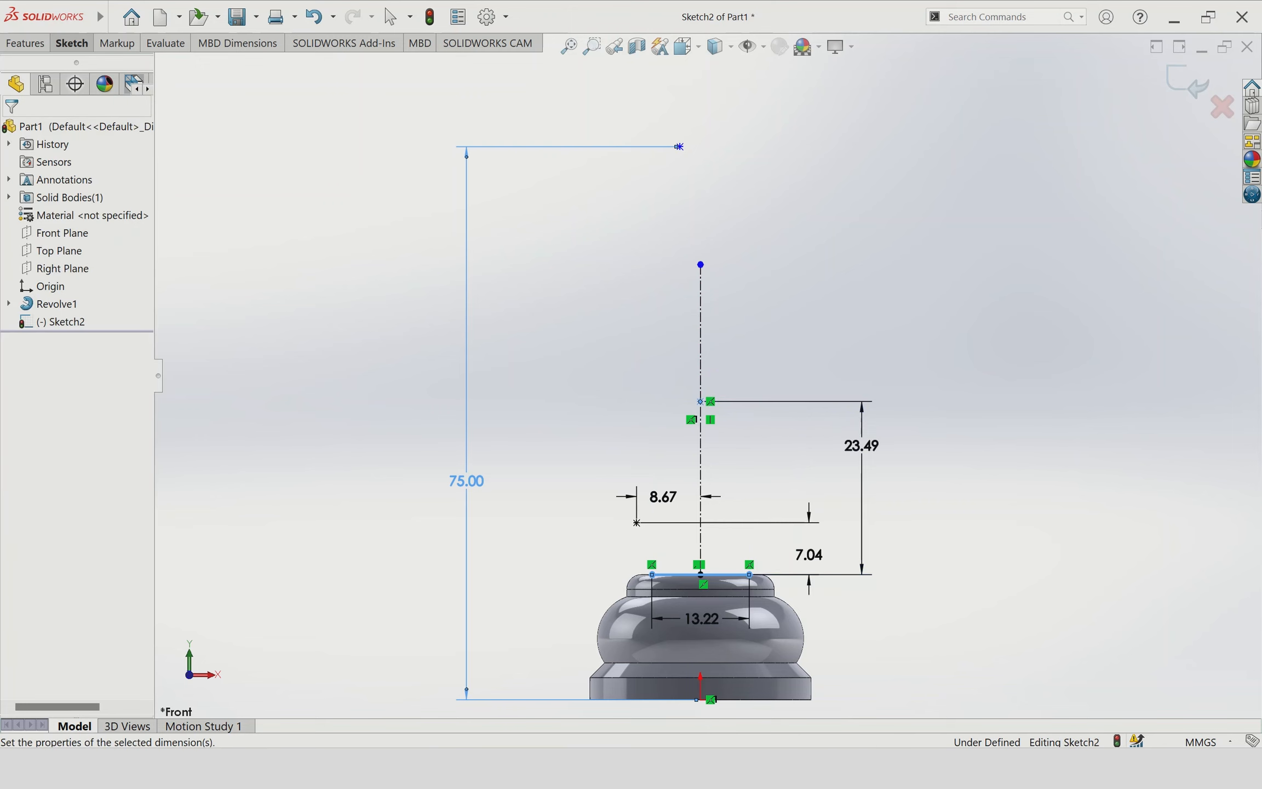
pyautogui.write('50')
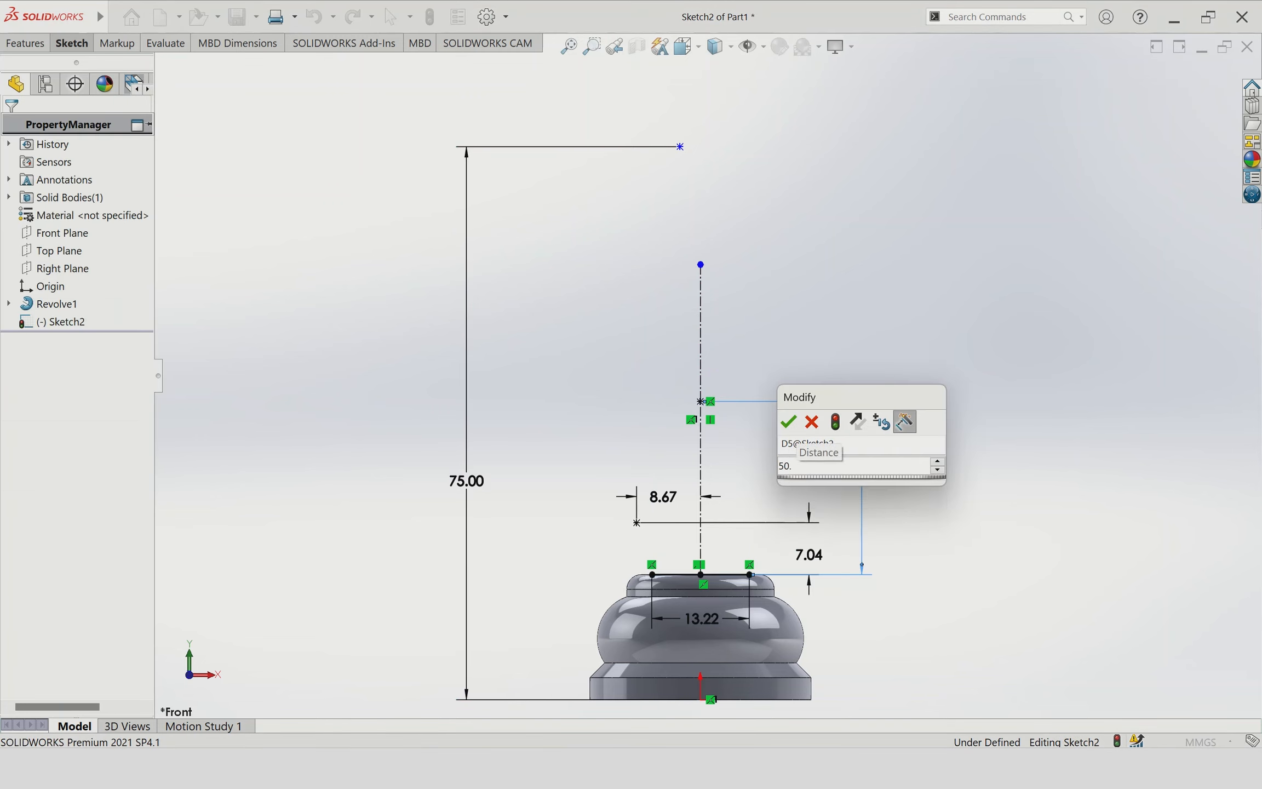
pyautogui.write('.32')
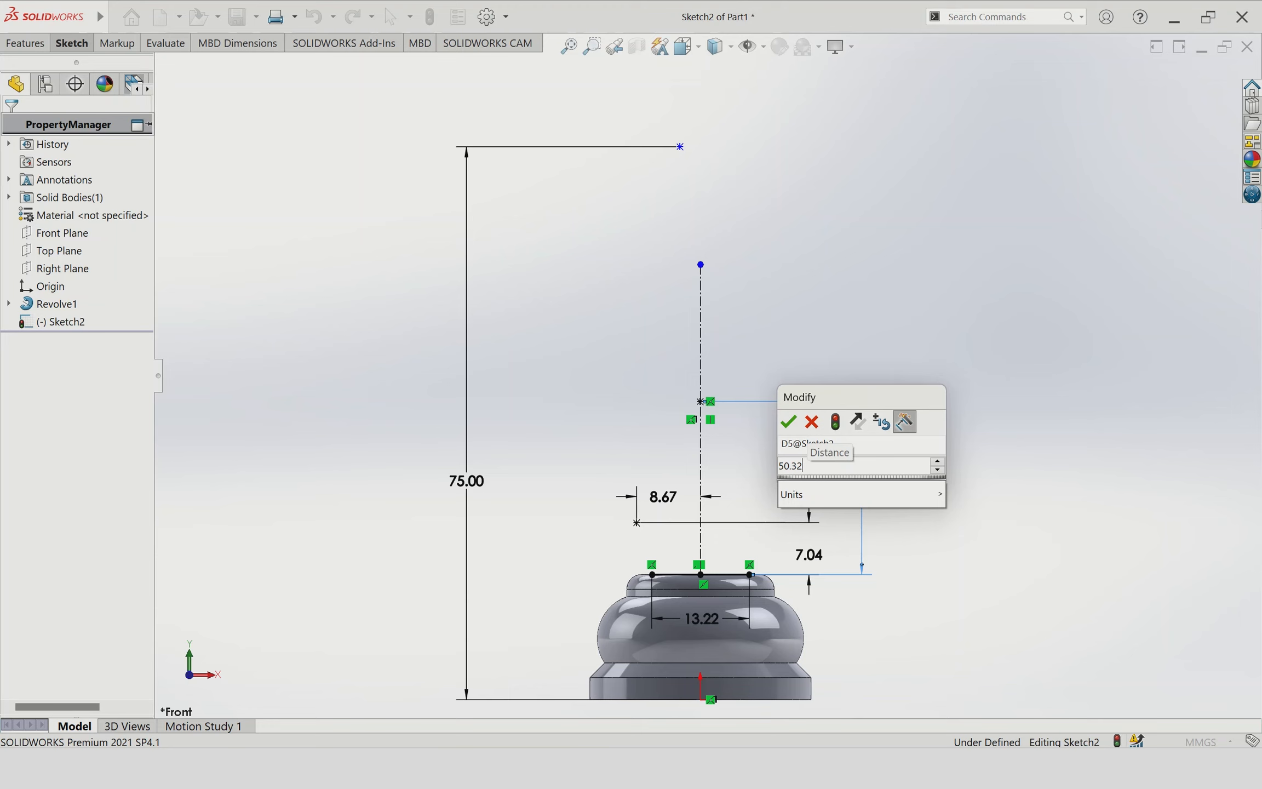
pyautogui.press('Return')
# Extend the vertical centerline upward until its free end lies above the highest sketch point
pyautogui.scroll(3, 706, 375)
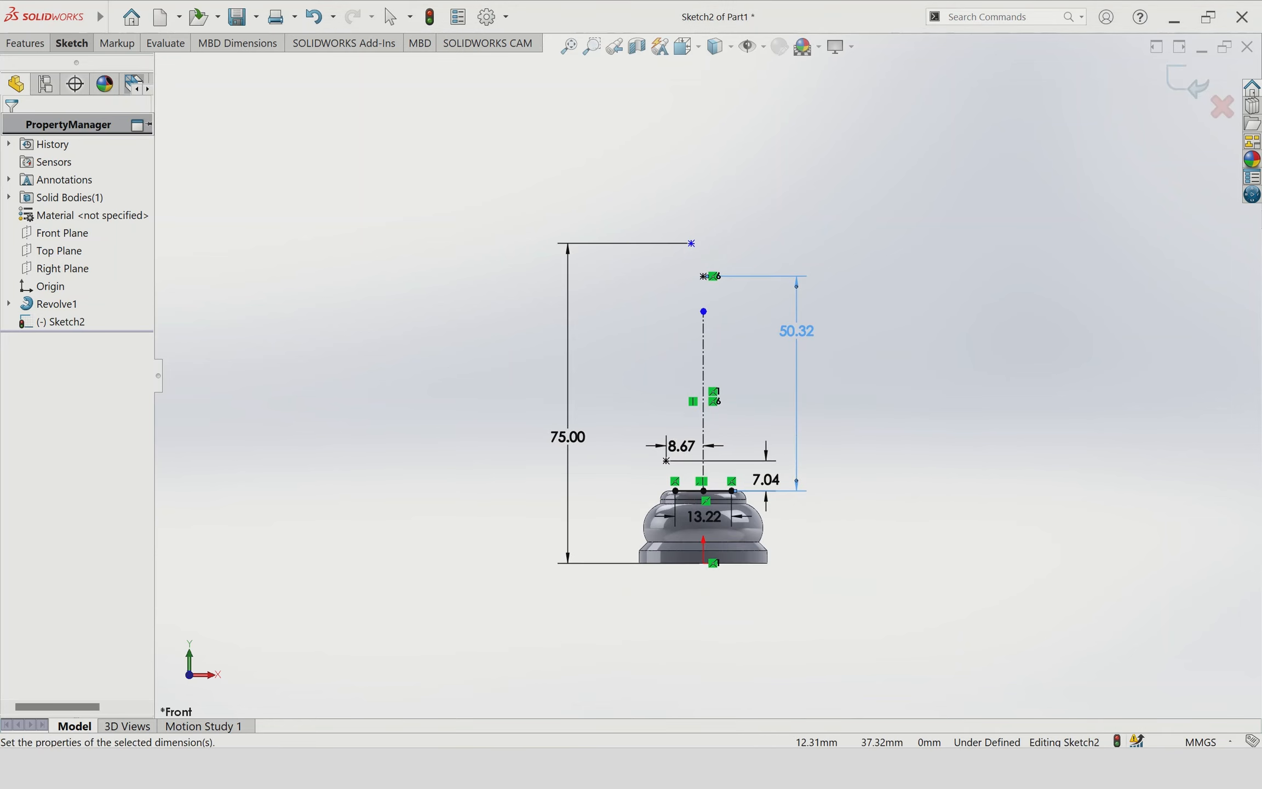
pyautogui.press('Escape')
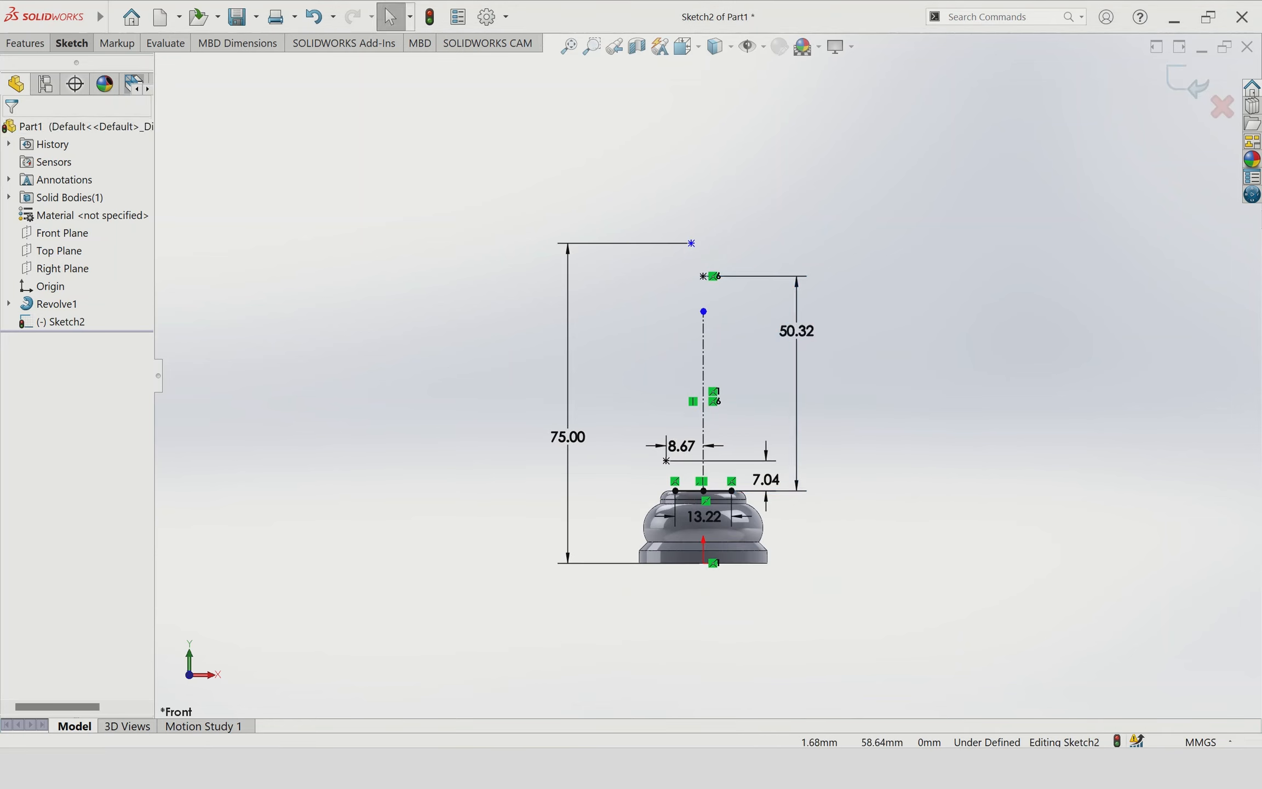
pyautogui.moveTo(703, 311); pyautogui.dragTo(703, 170)
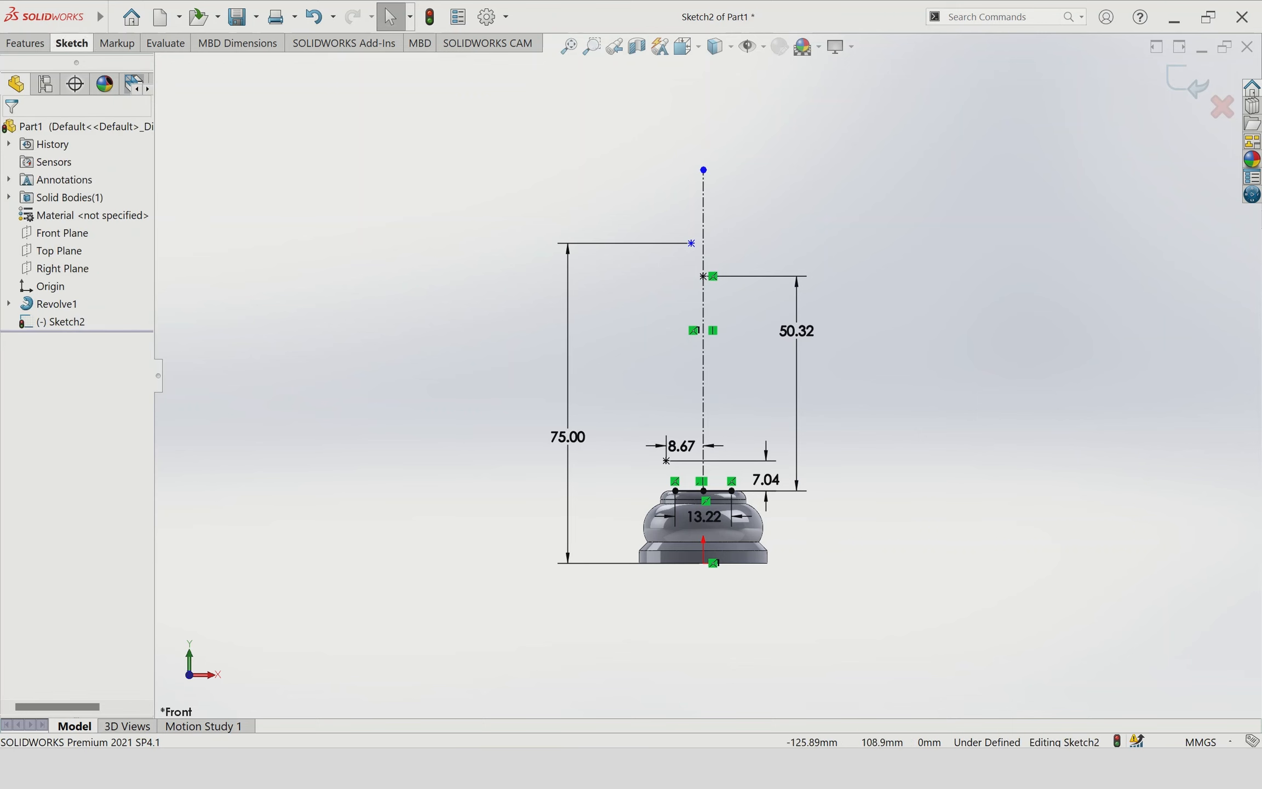
# Dimension the highest sketch point's horizontal distance from the vertical centerline to 1.33 mm
pyautogui.click(71, 43)
pyautogui.click(59, 82)
pyautogui.scroll(-6, 692, 230)
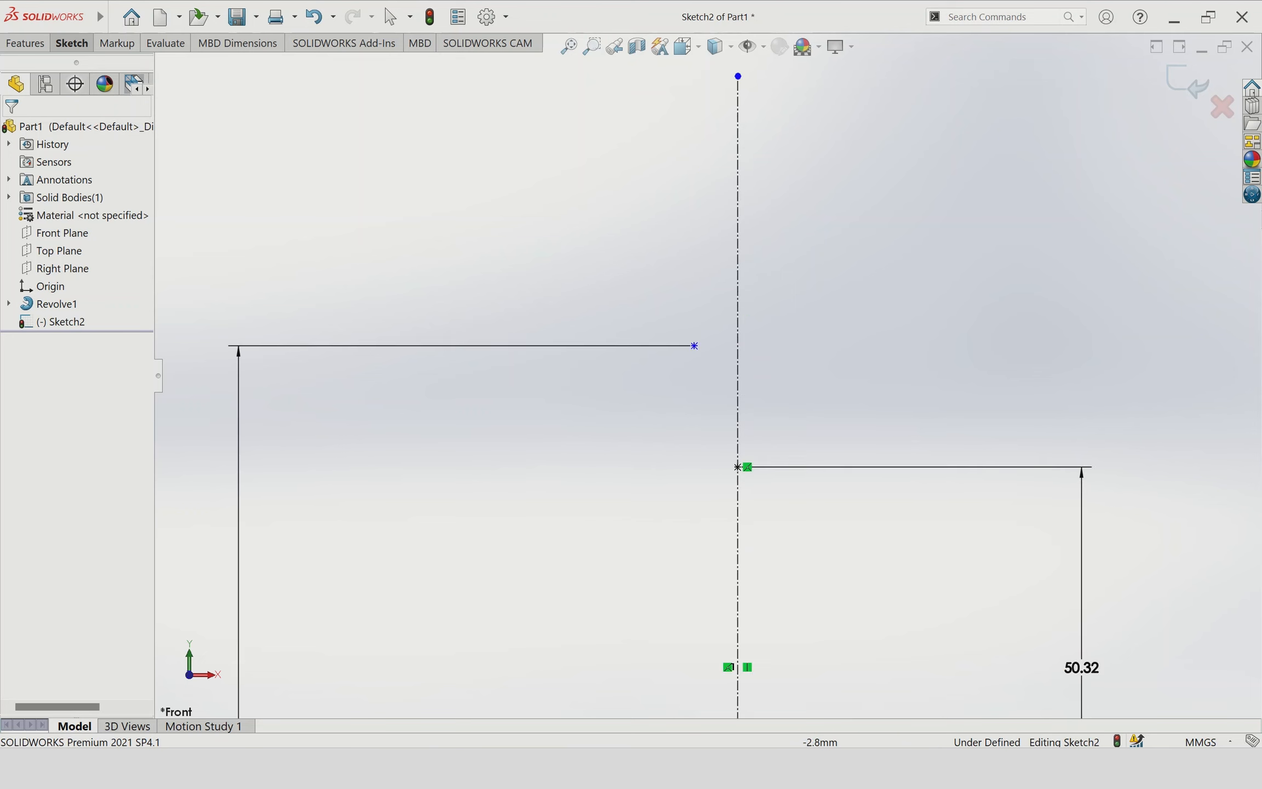
pyautogui.click(694, 346)
pyautogui.click(738, 310)
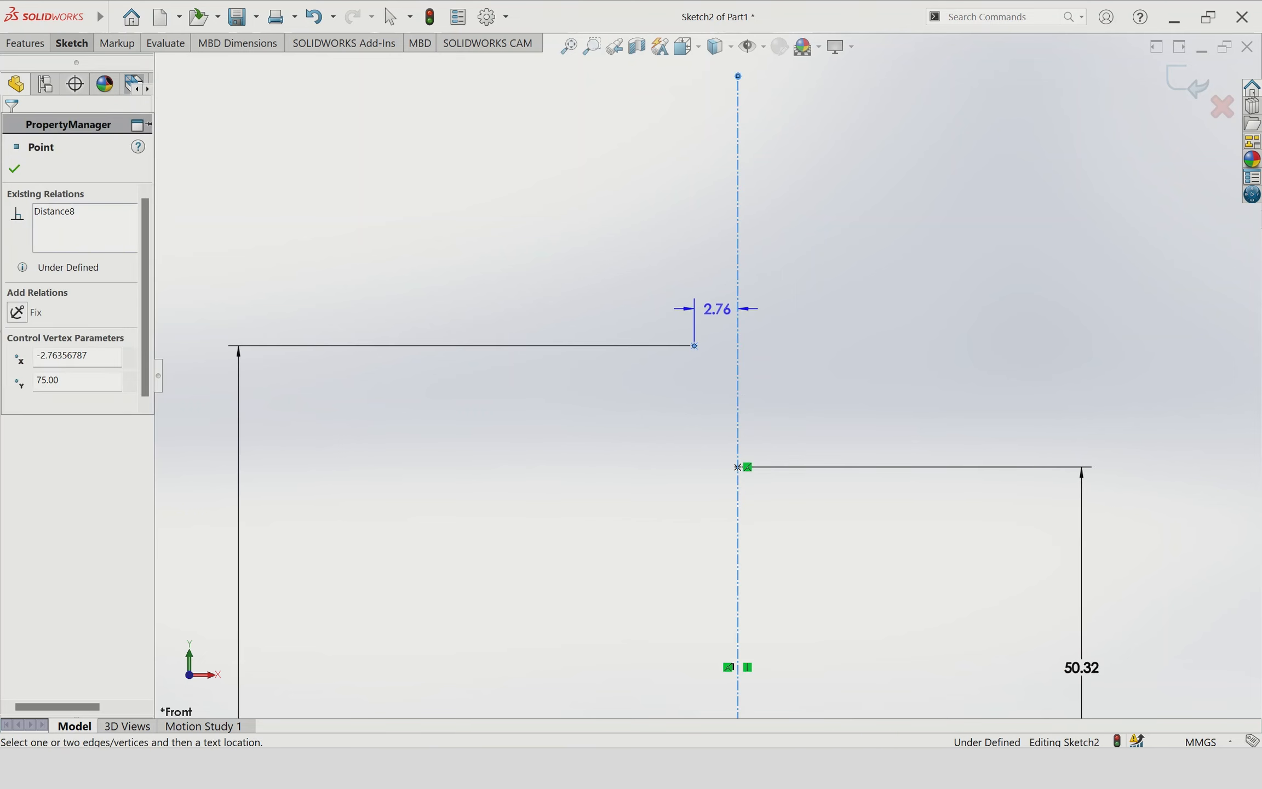
pyautogui.click(715, 310)
pyautogui.write('1.33')
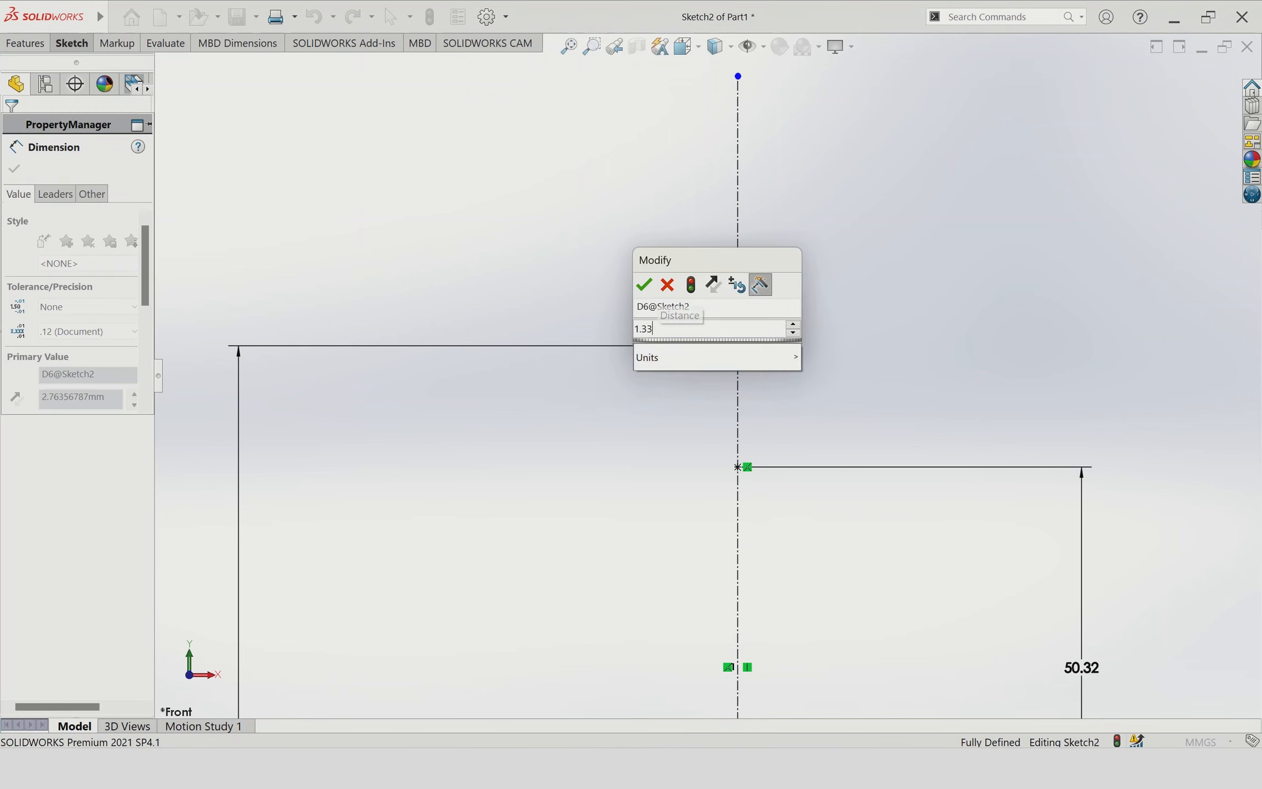
pyautogui.press('Return')
# Sketch a second vertical centerline about 69 mm long to the left of the existing centerline and the dimensioned sketch points
pyautogui.scroll(5, 676, 302)
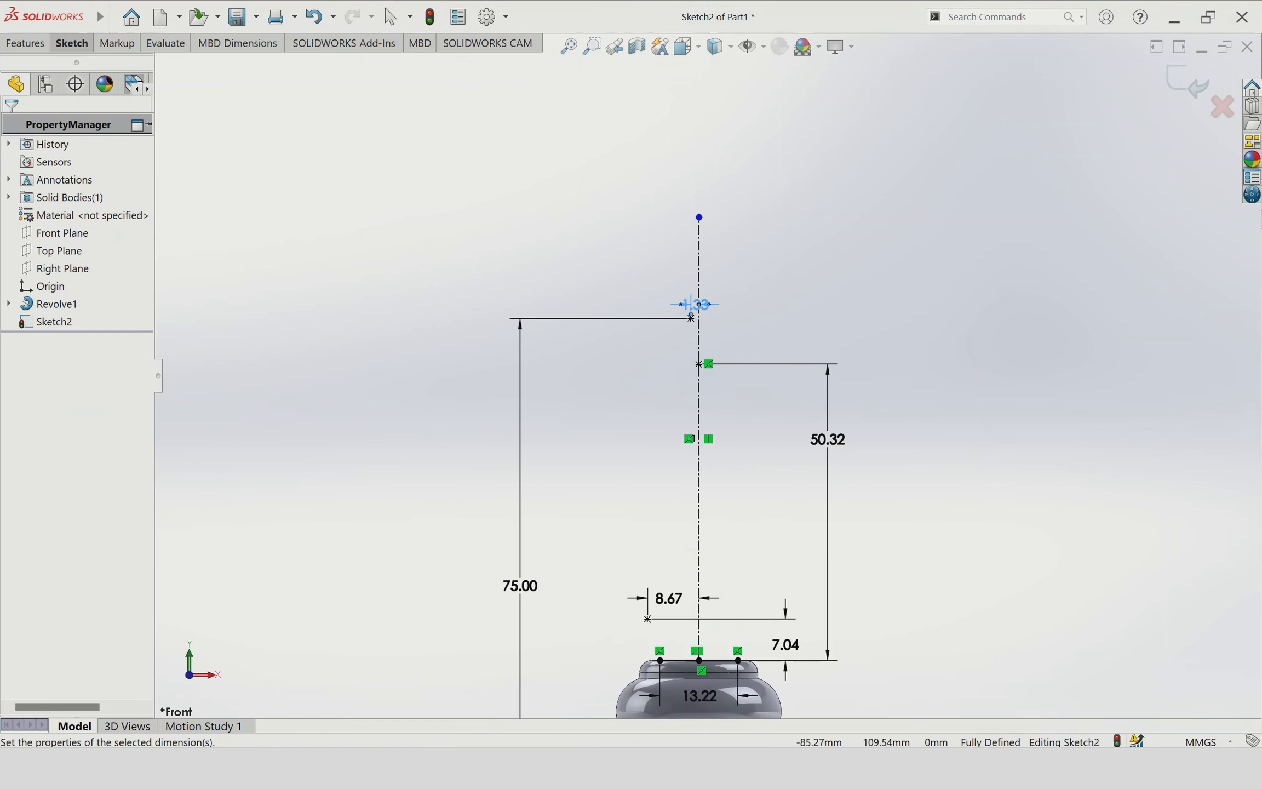
pyautogui.click(71, 43)
pyautogui.click(113, 64)
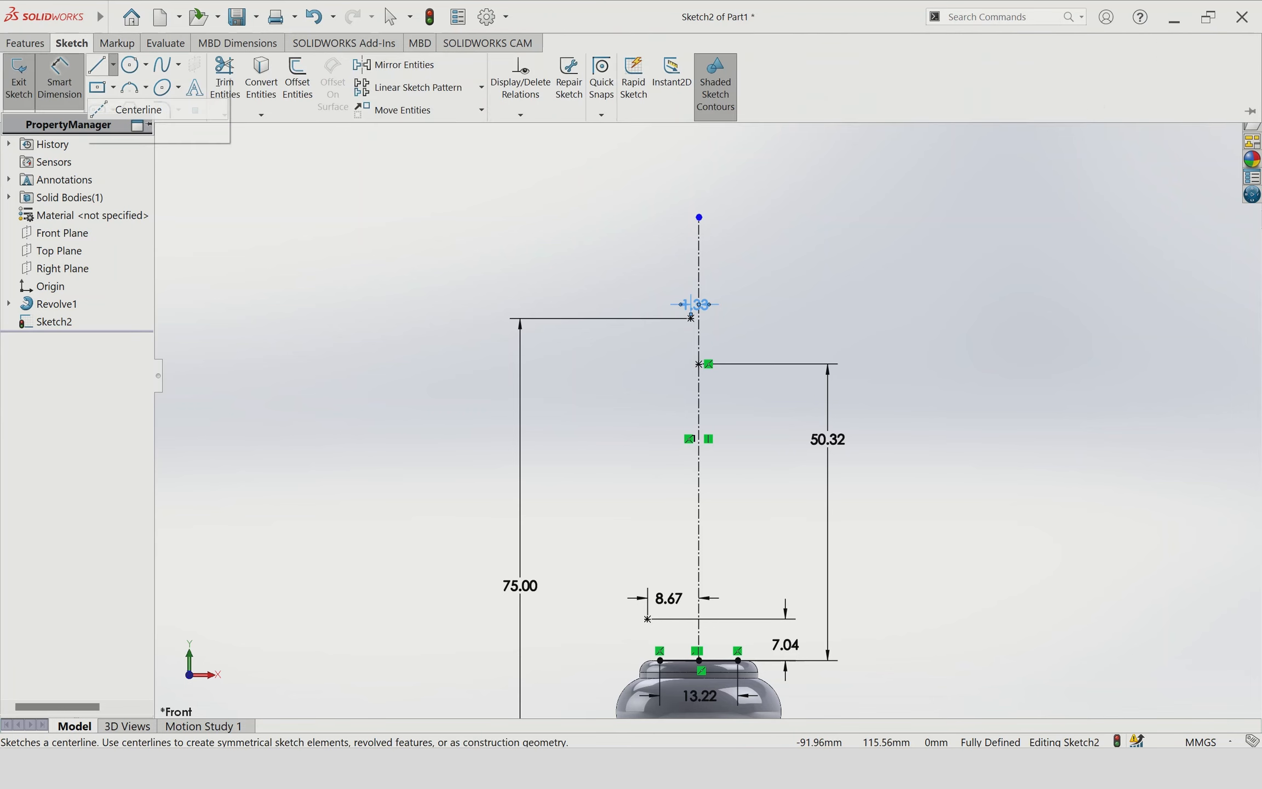
pyautogui.click(138, 110)
pyautogui.click(567, 226)
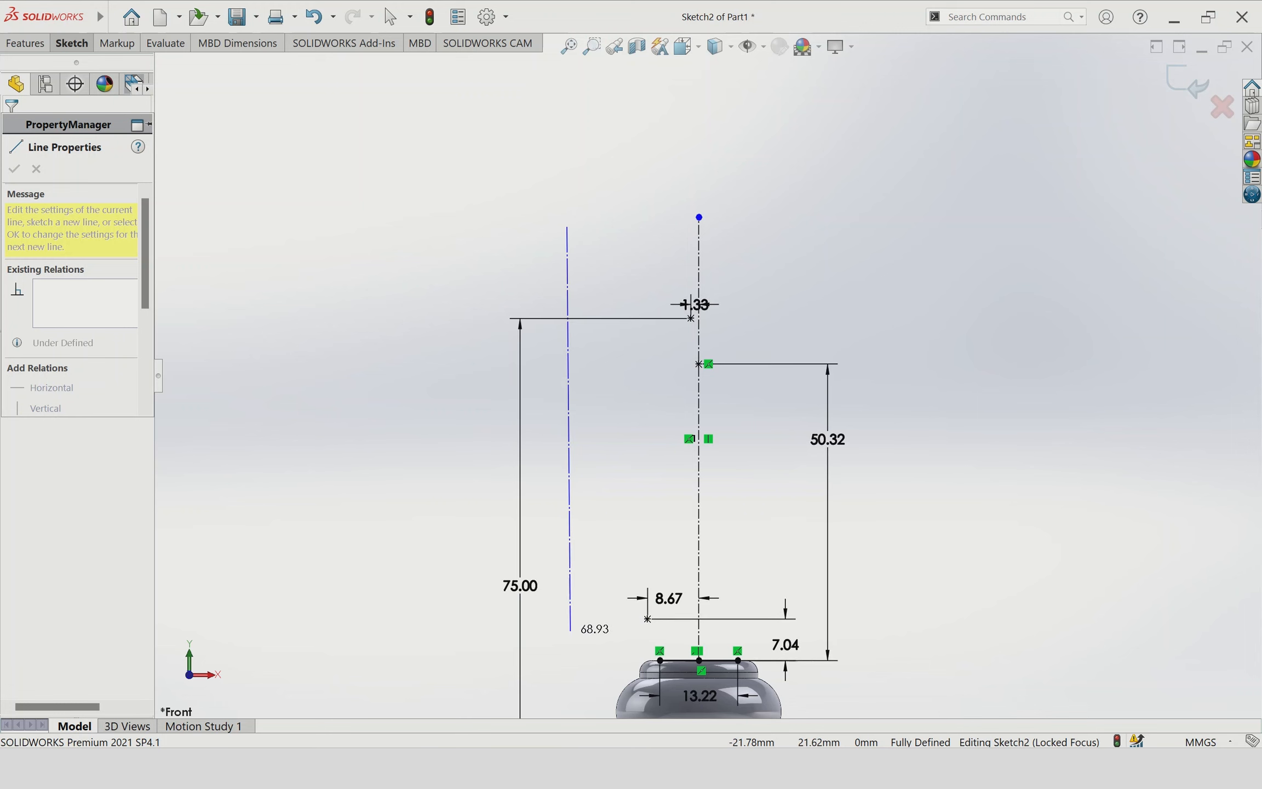
pyautogui.click(570, 630)
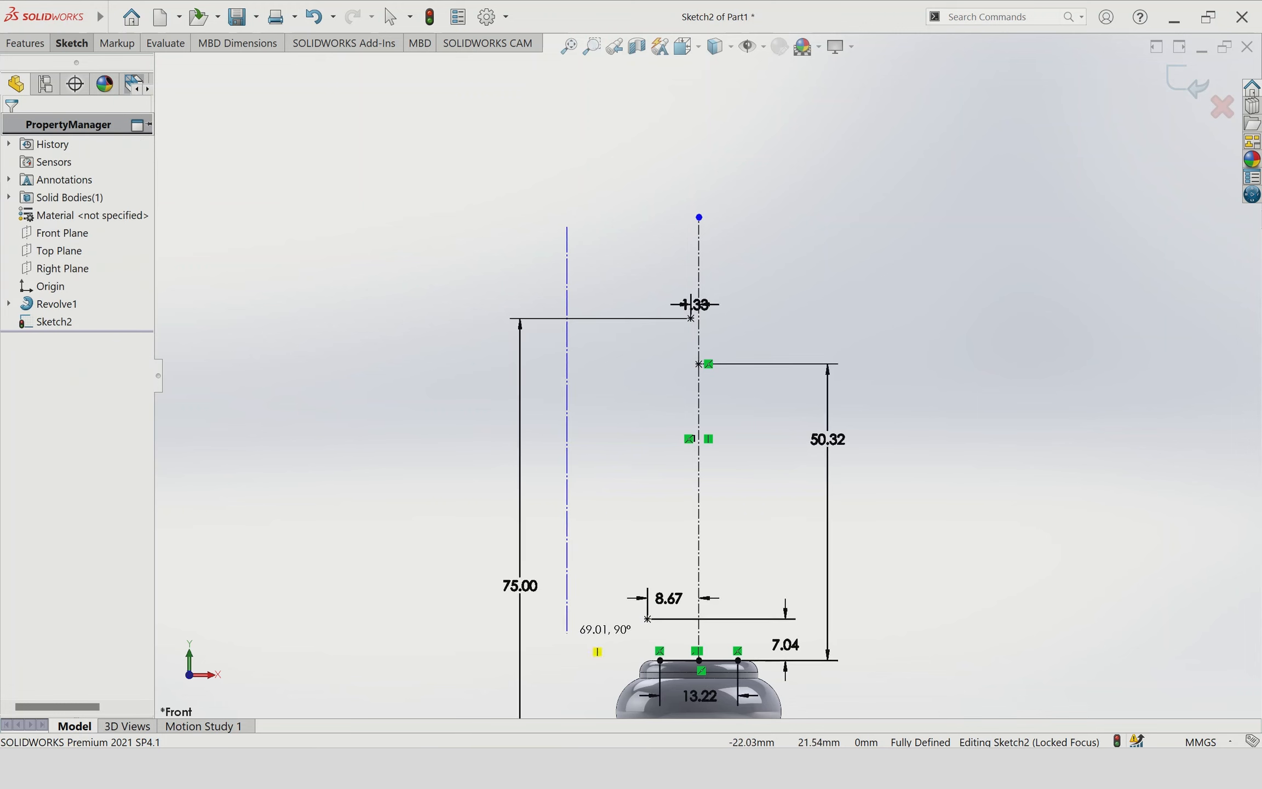
pyautogui.click(567, 634)
pyautogui.press('Escape')
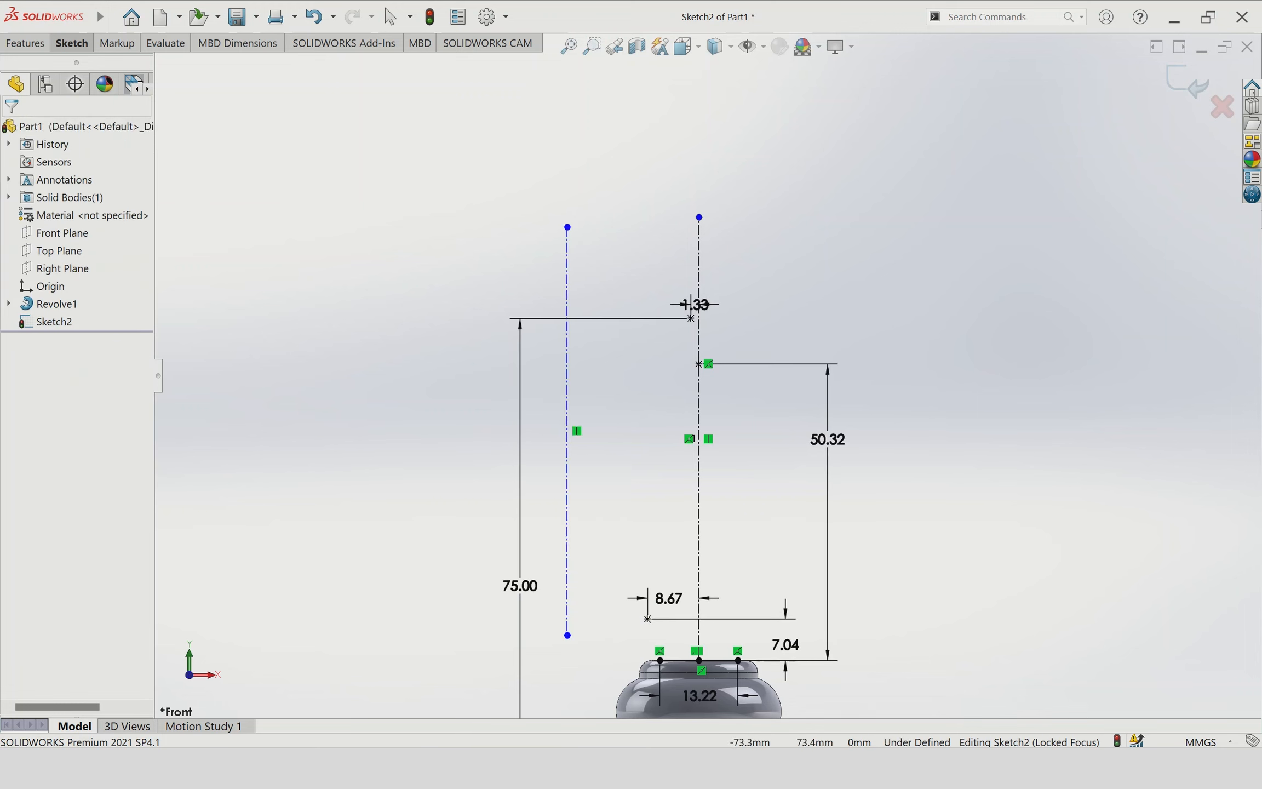
# Dimension the horizontal spacing between the two vertical centerlines to 14.14 mm
pyautogui.click(72, 43)
pyautogui.click(60, 77)
pyautogui.click(567, 383)
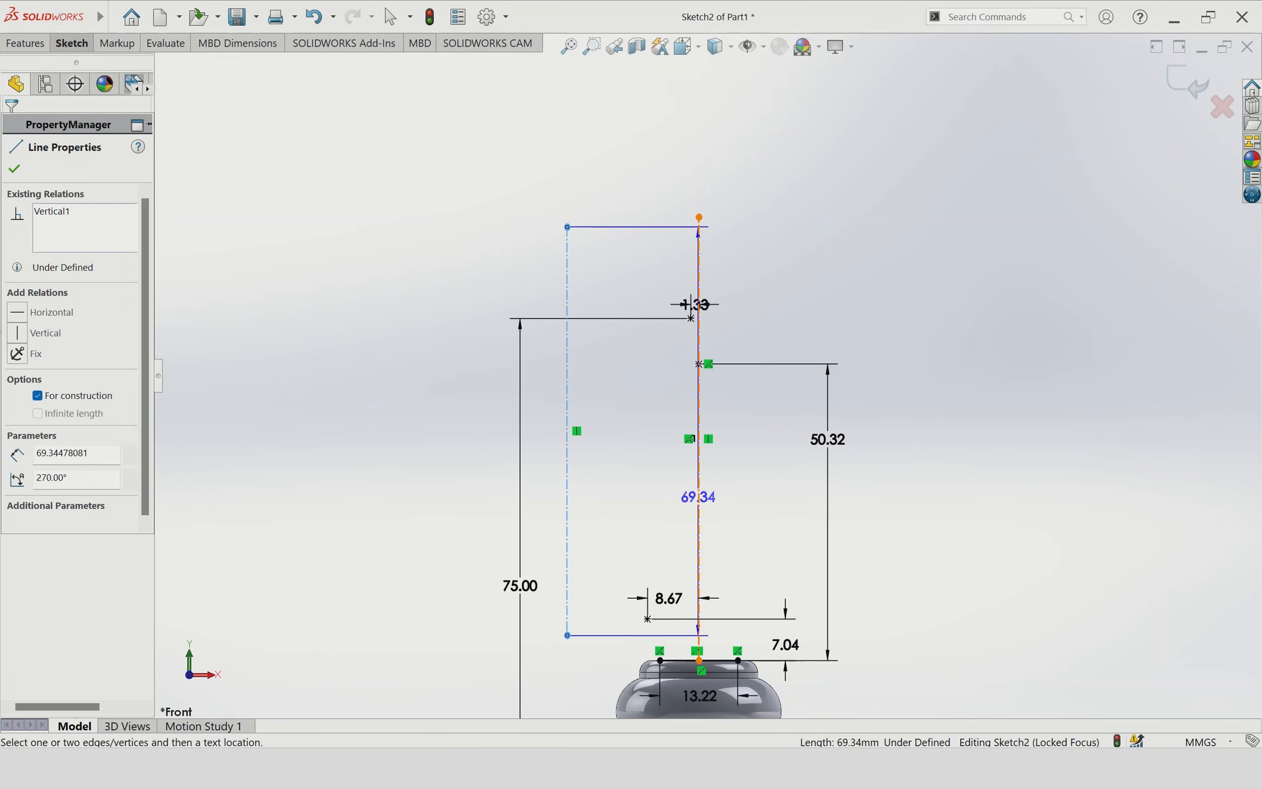
pyautogui.click(699, 496)
pyautogui.click(625, 498)
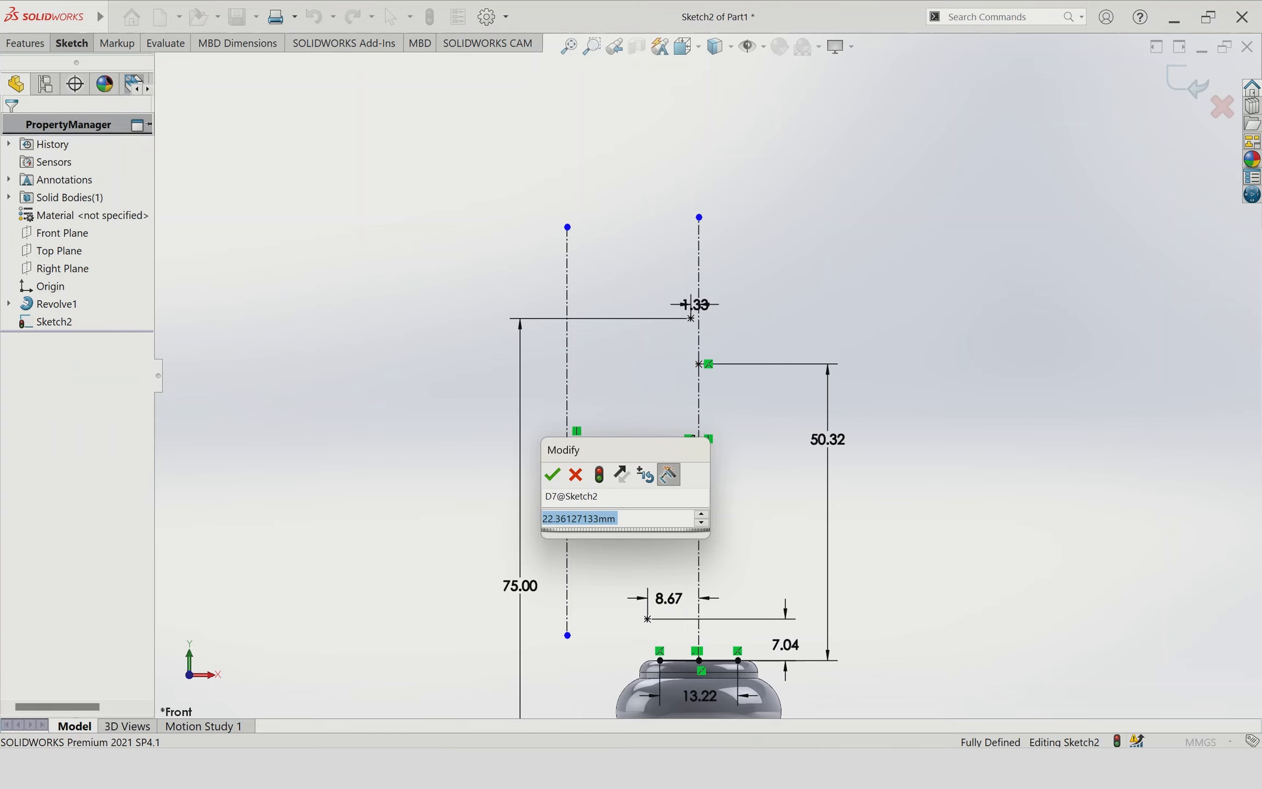
pyautogui.write('114.14')
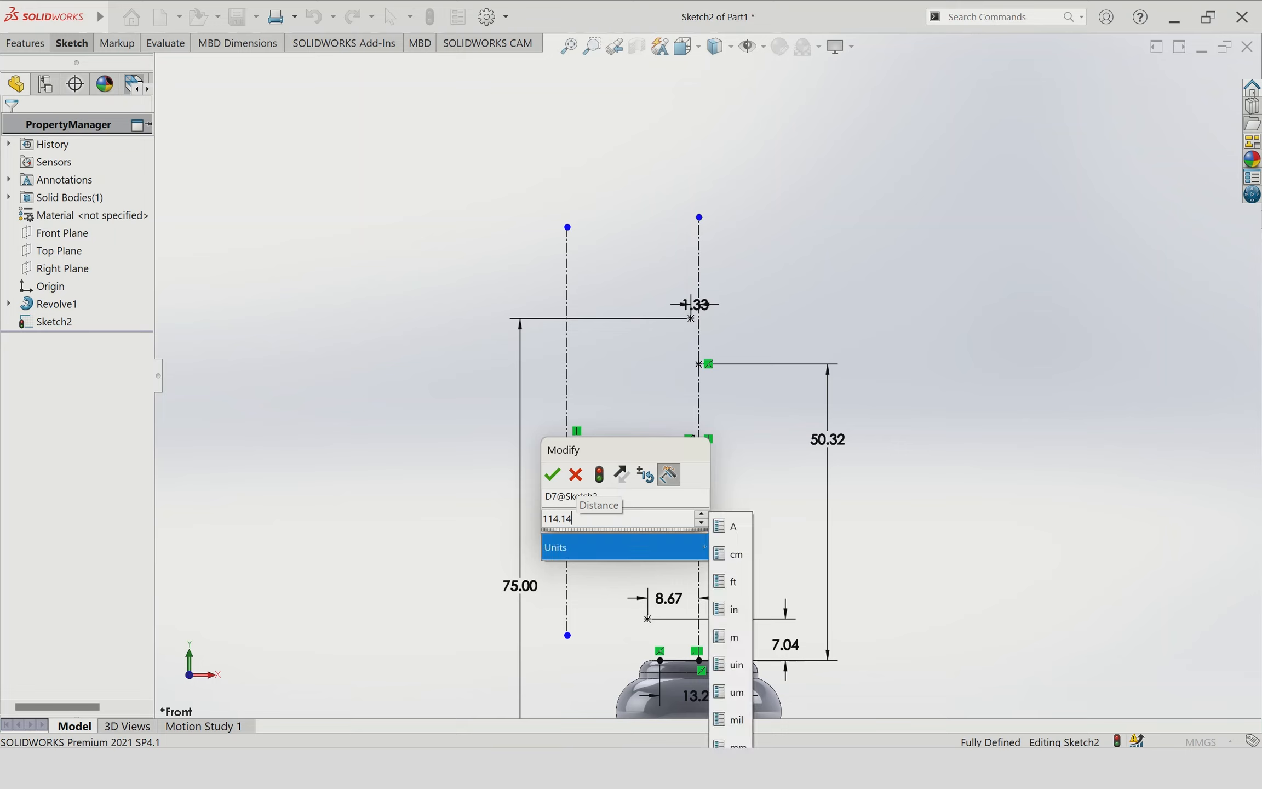
pyautogui.click(553, 519)
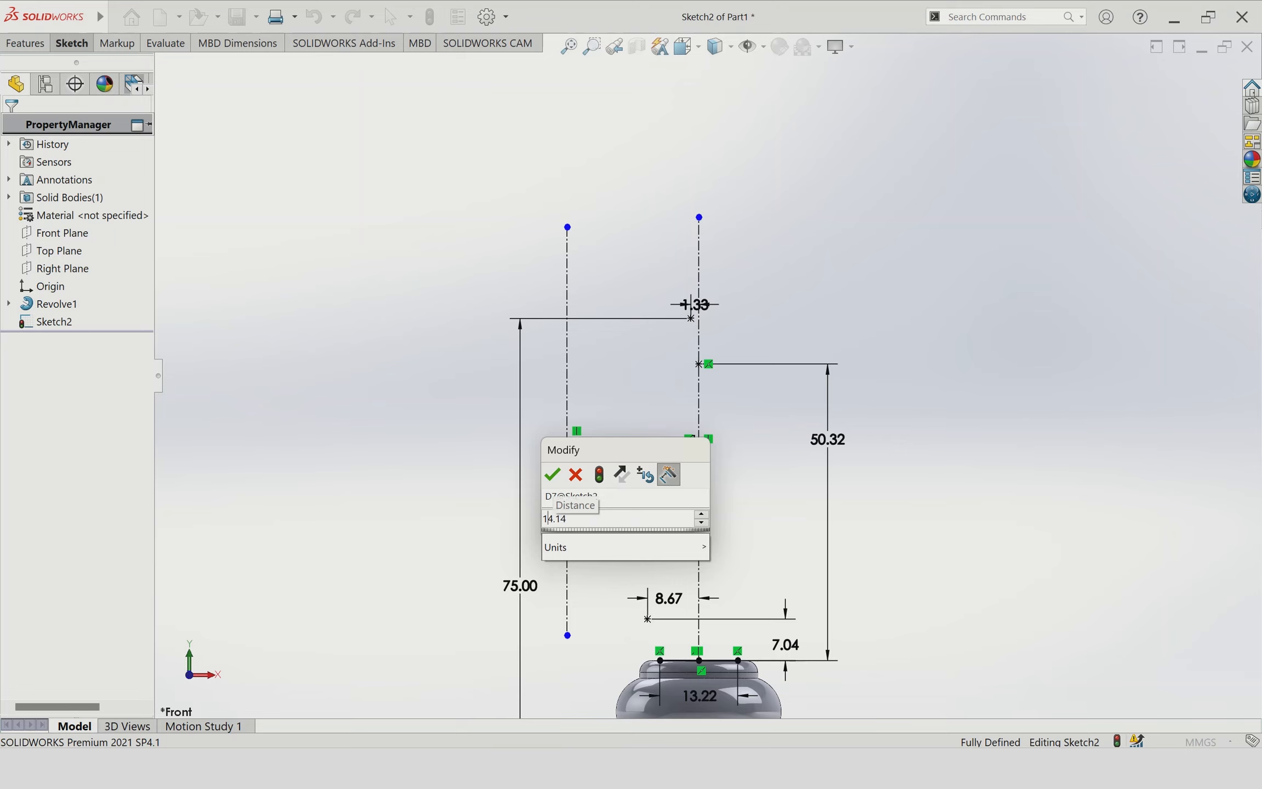
pyautogui.press('BackSpace')
pyautogui.click(553, 473)
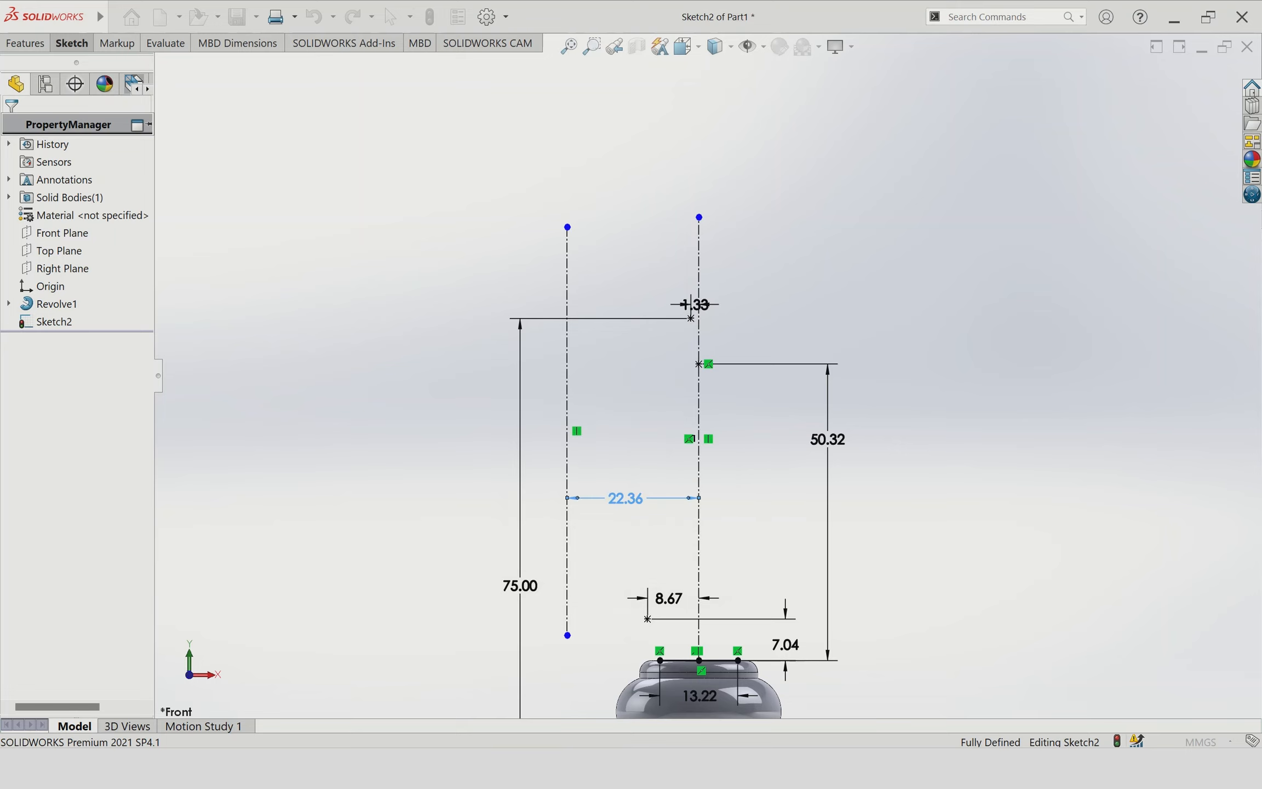
# Sketch a three-point arc of about 3.76 mm radius from the lowest sketch point to the base line's left end, bulging toward the main centerline
pyautogui.scroll(-4, 920, 504)
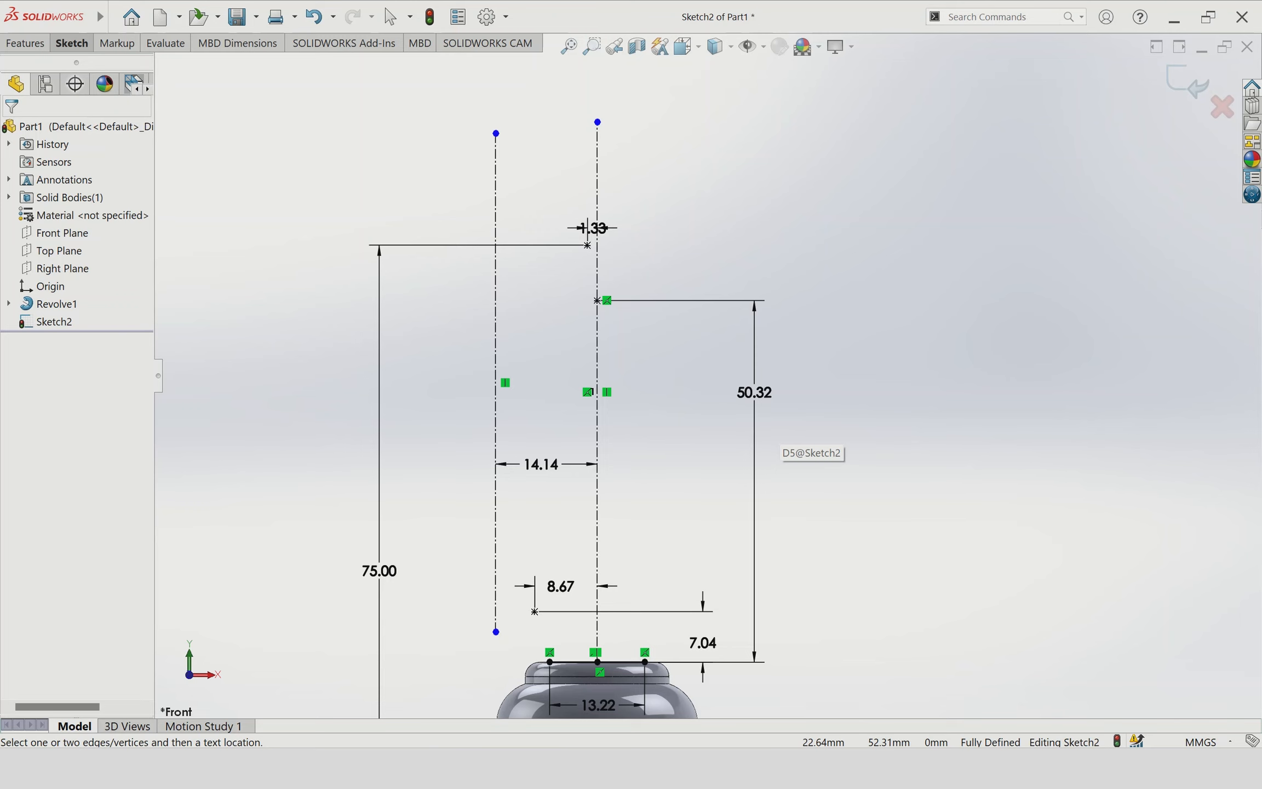
pyautogui.click(129, 86)
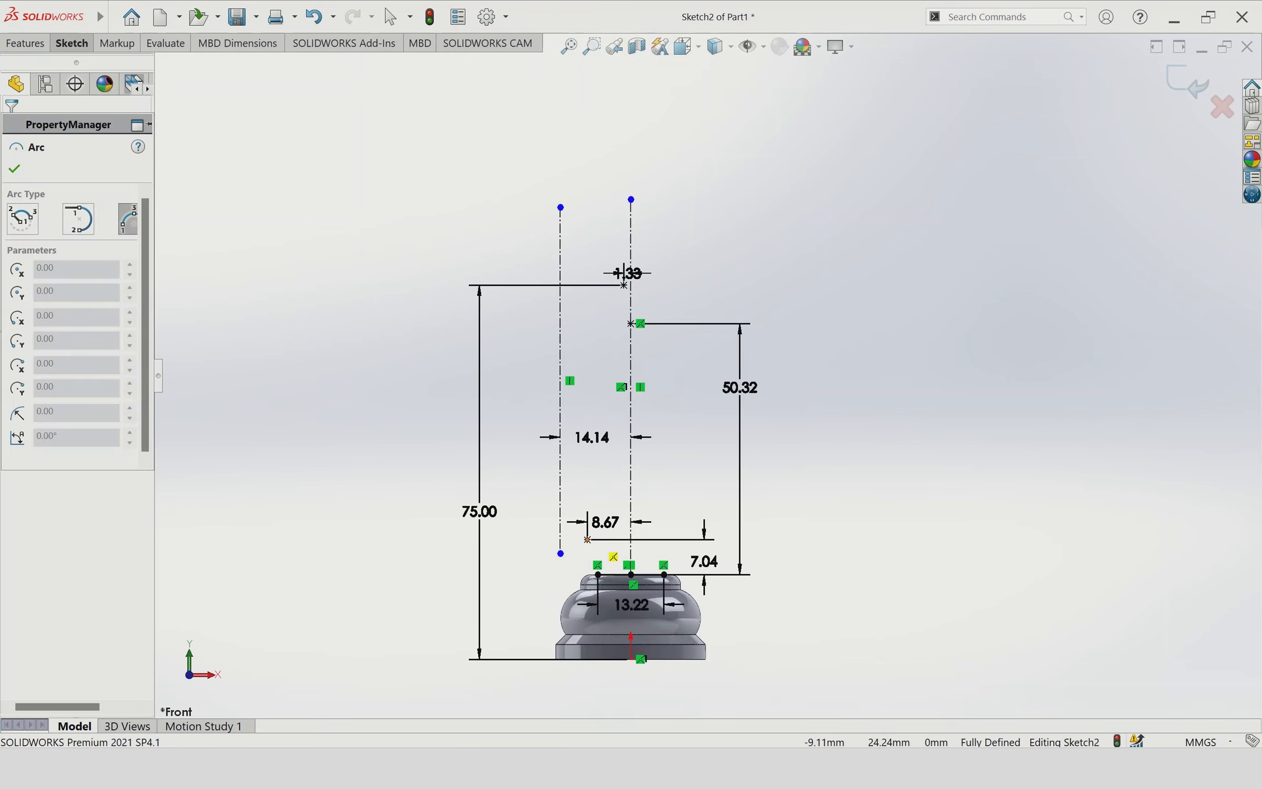
pyautogui.click(587, 539)
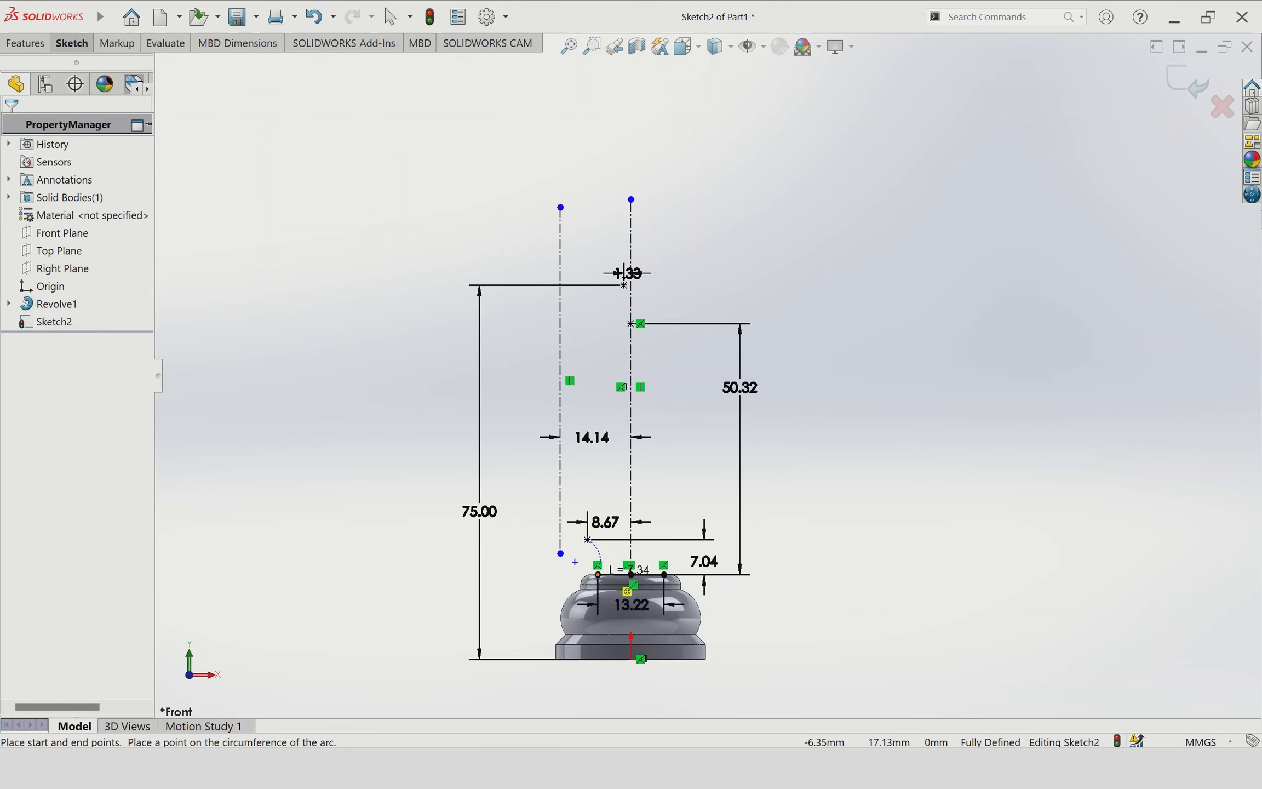
pyautogui.click(599, 574)
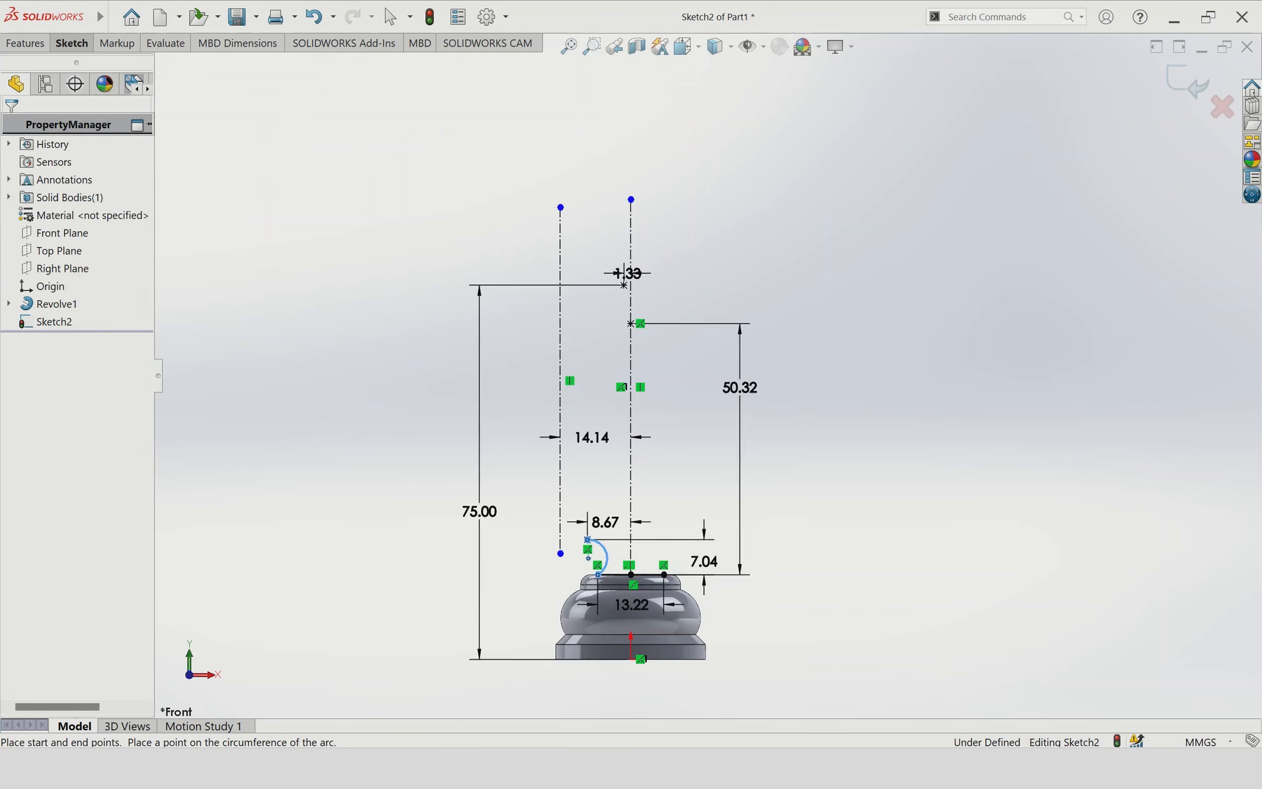
pyautogui.press('Escape')
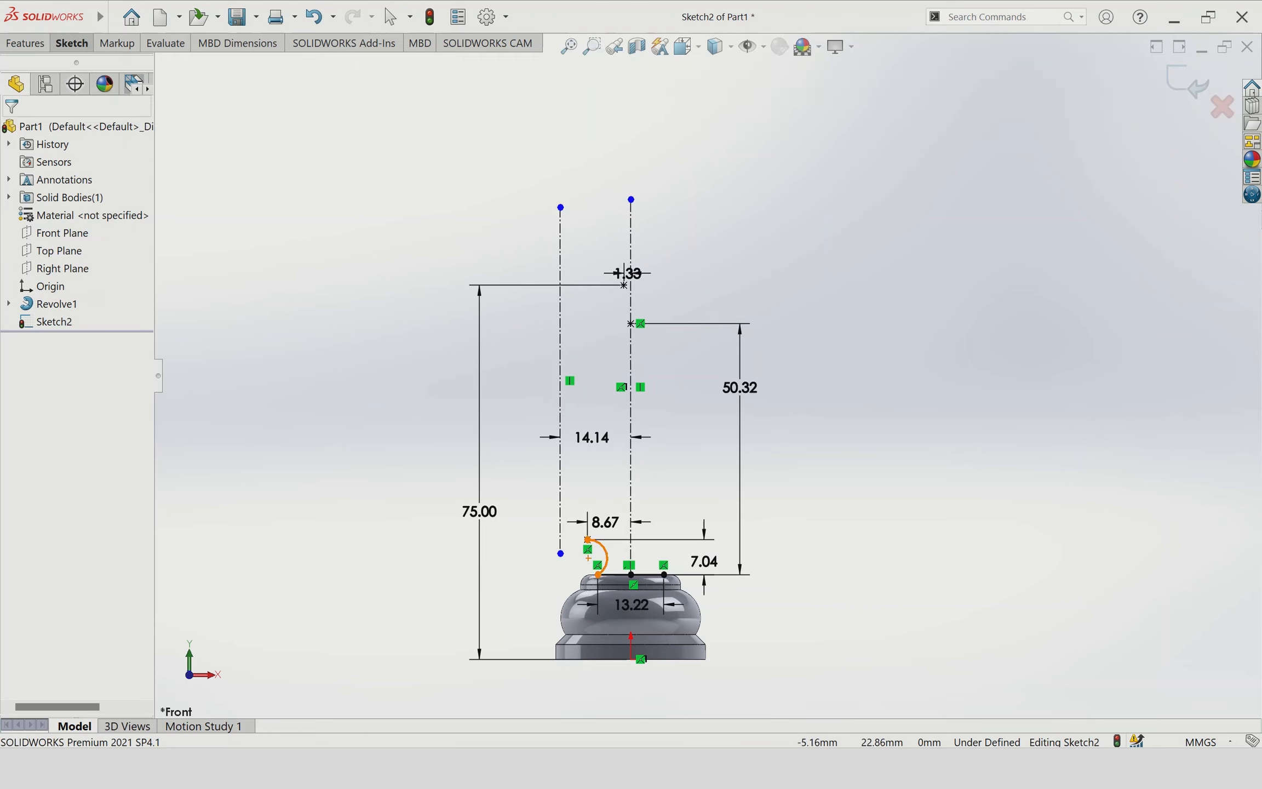
# Dimension the radius of the small arc above the base line's left end to 16.05 mm
pyautogui.click(602, 546)
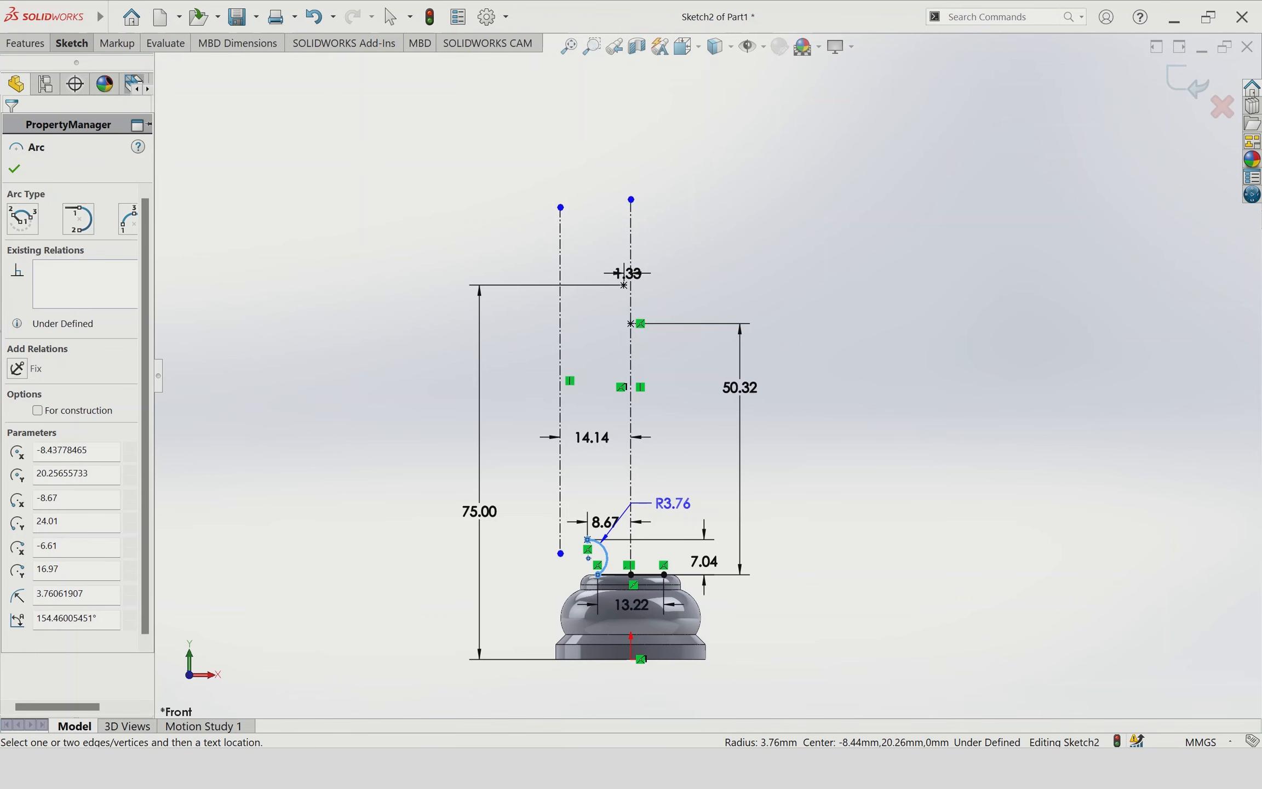
pyautogui.press('Escape')
pyautogui.scroll(-3, 591, 595)
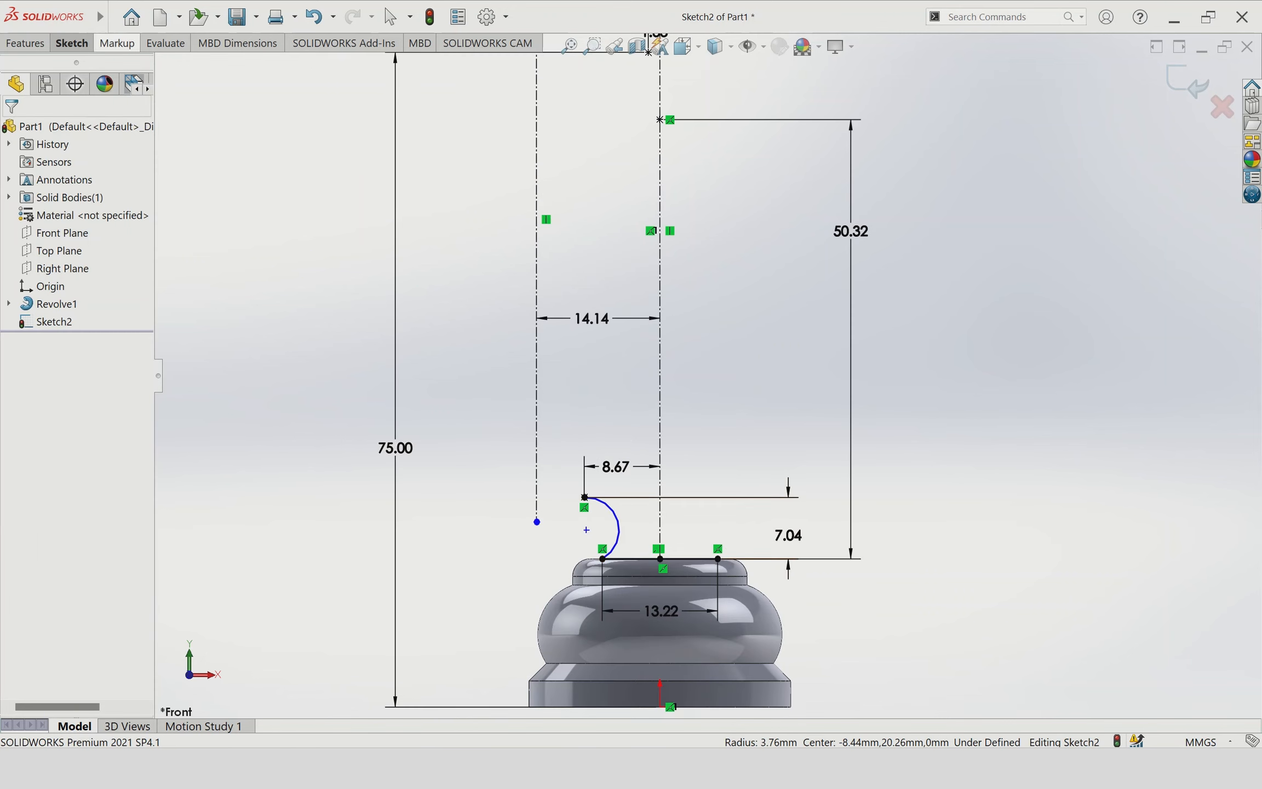
pyautogui.click(71, 43)
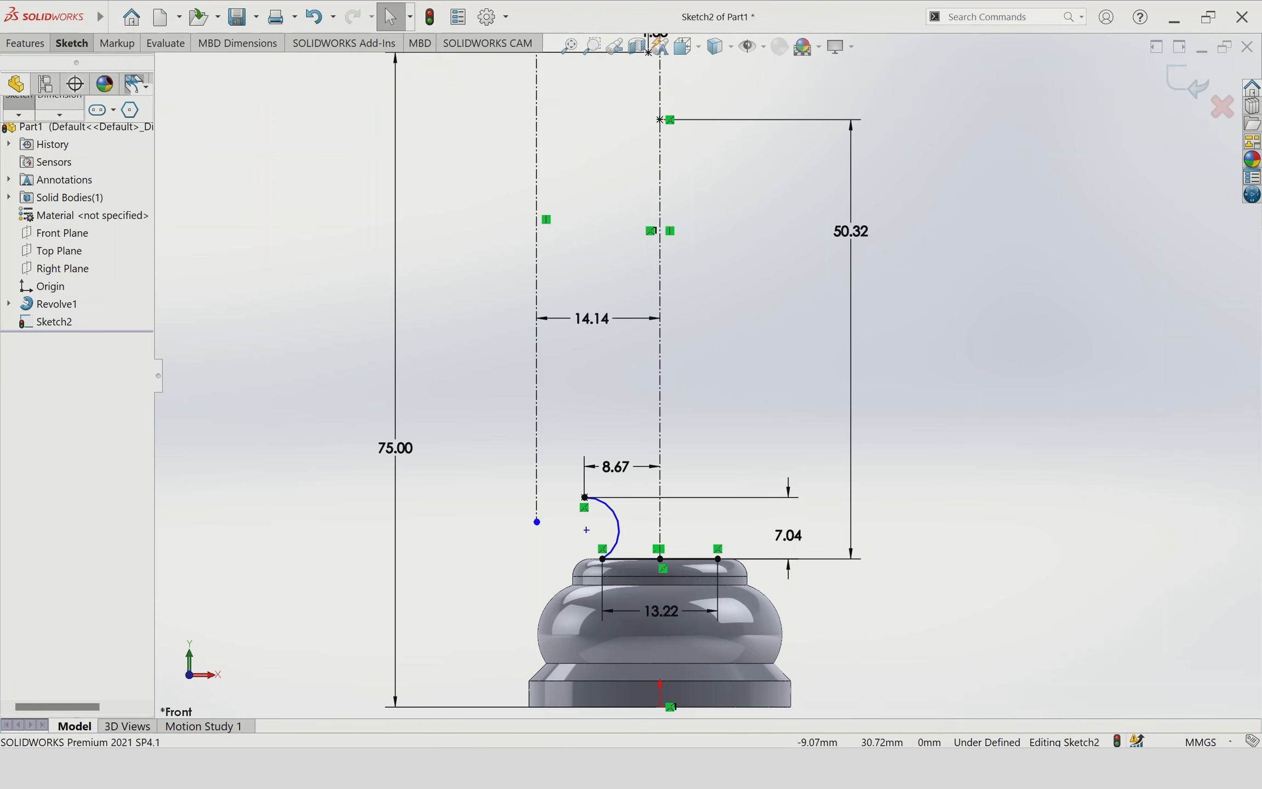
pyautogui.click(617, 517)
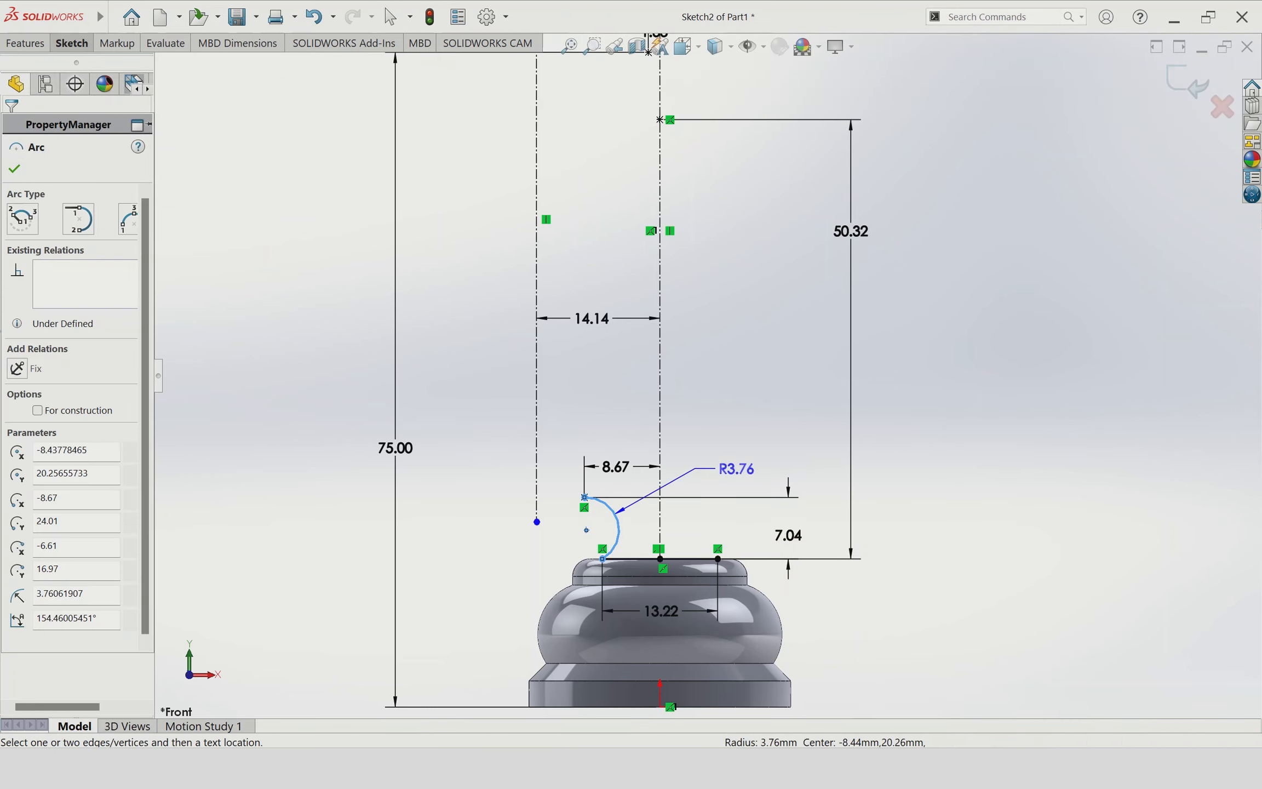
pyautogui.click(685, 485)
pyautogui.write('16.')
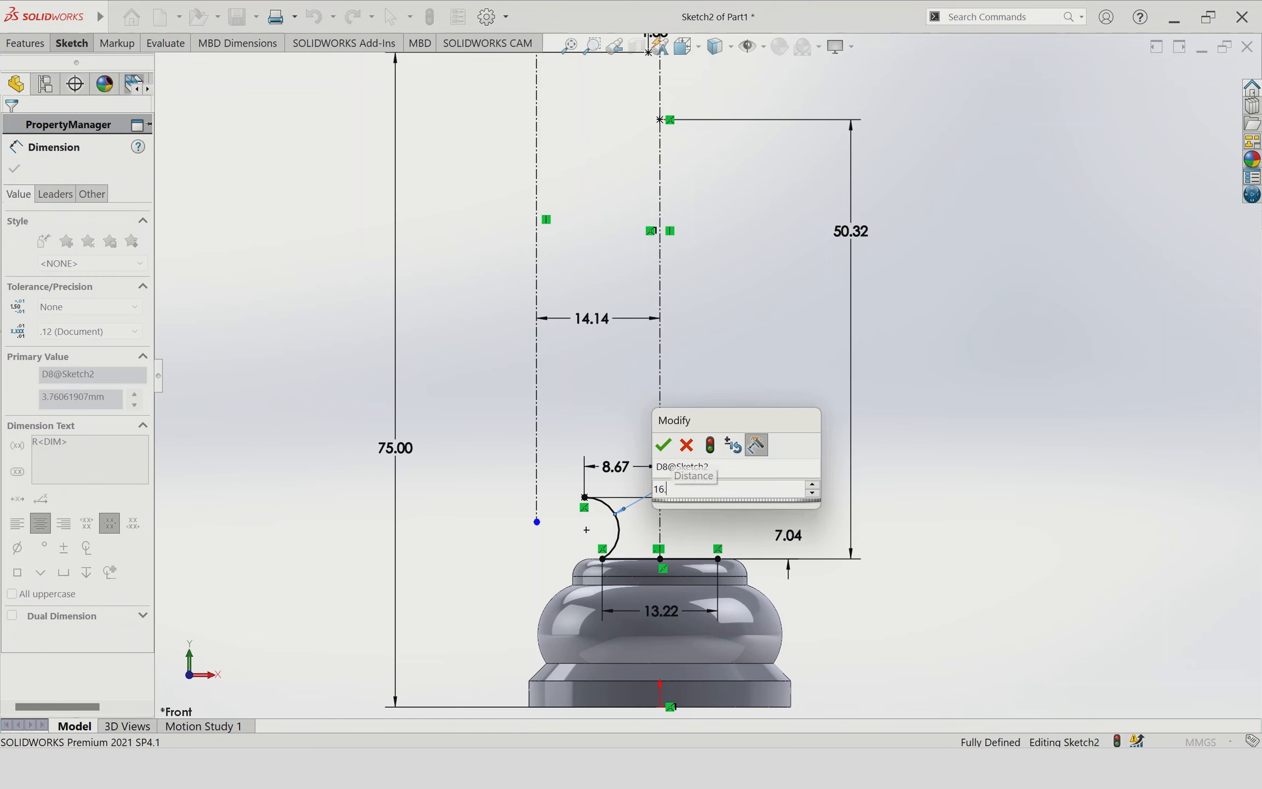
pyautogui.write('05')
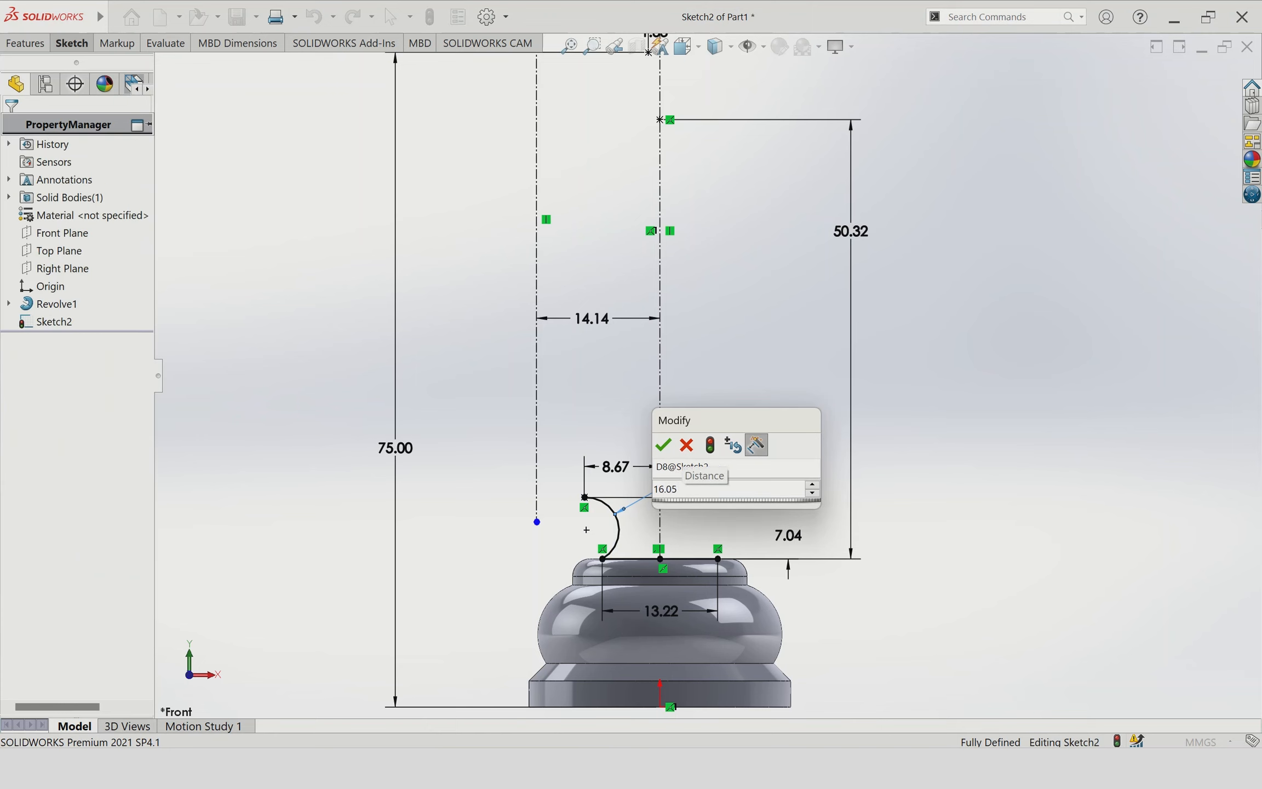
pyautogui.press('Return')
pyautogui.click(945, 573)
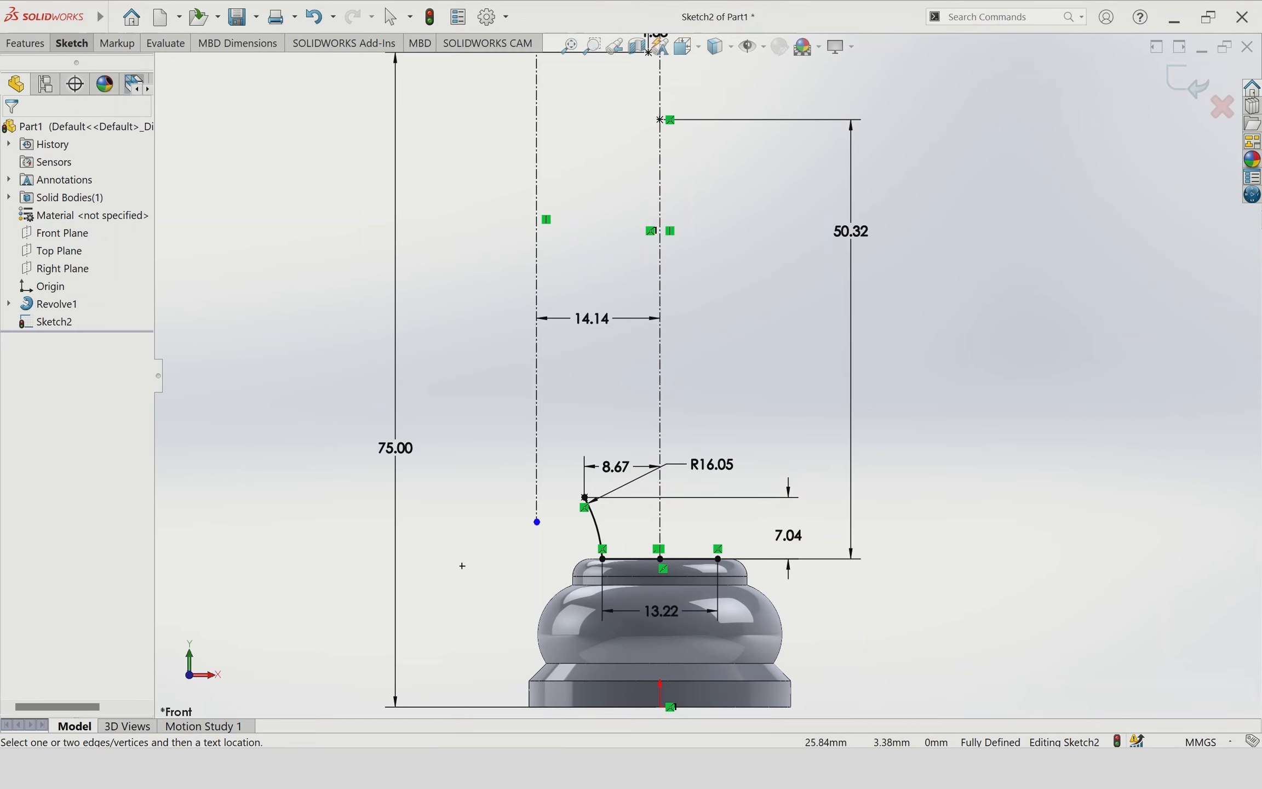
# Sketch a three-point arc of about 38 mm radius from the highest sketch point to the small arc's upper end, bulging outward to the left
pyautogui.press('z')
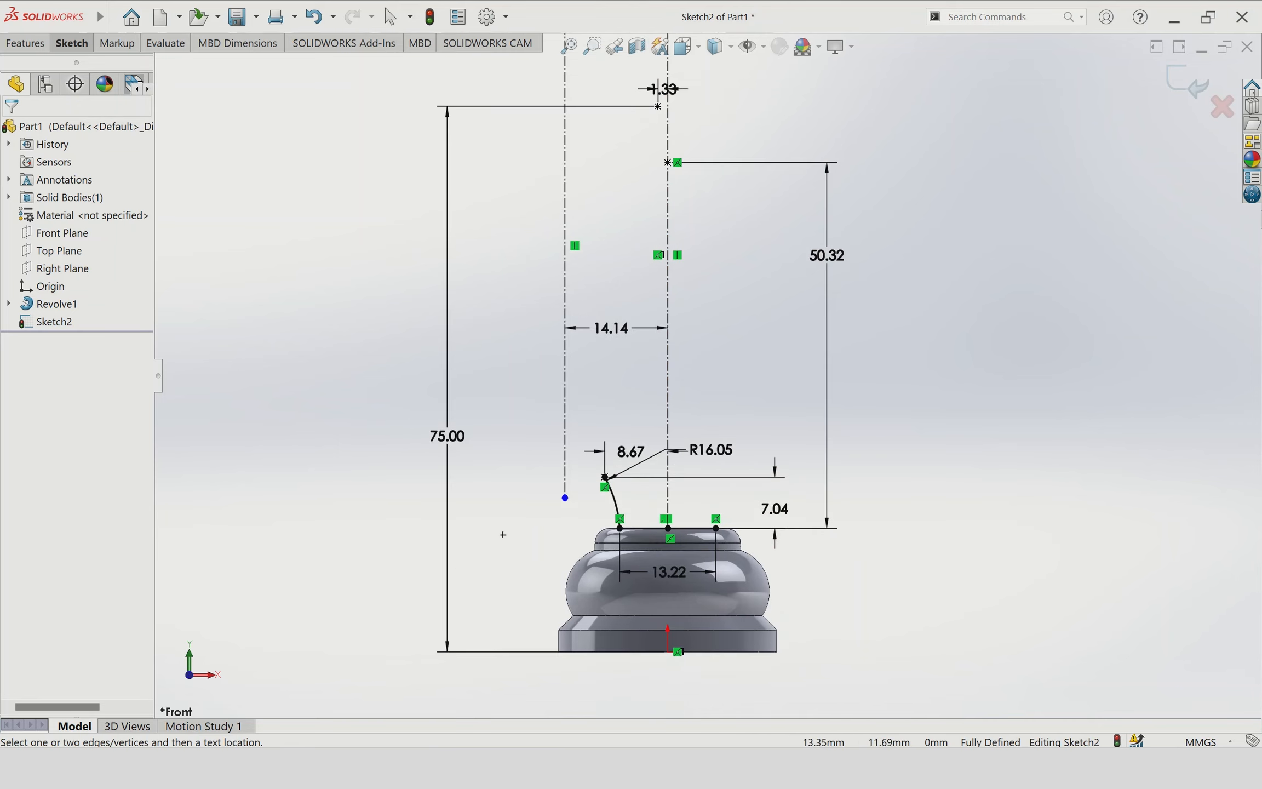
pyautogui.click(72, 43)
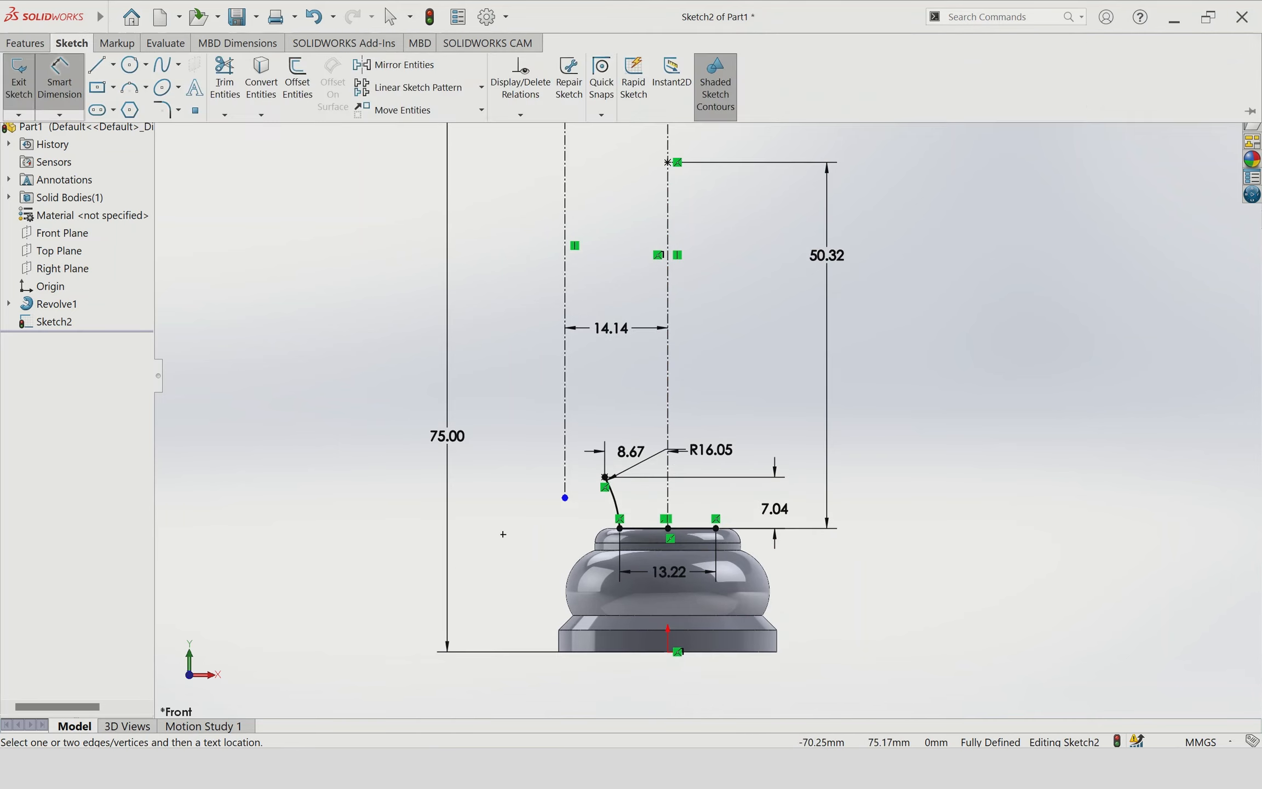
pyautogui.click(130, 87)
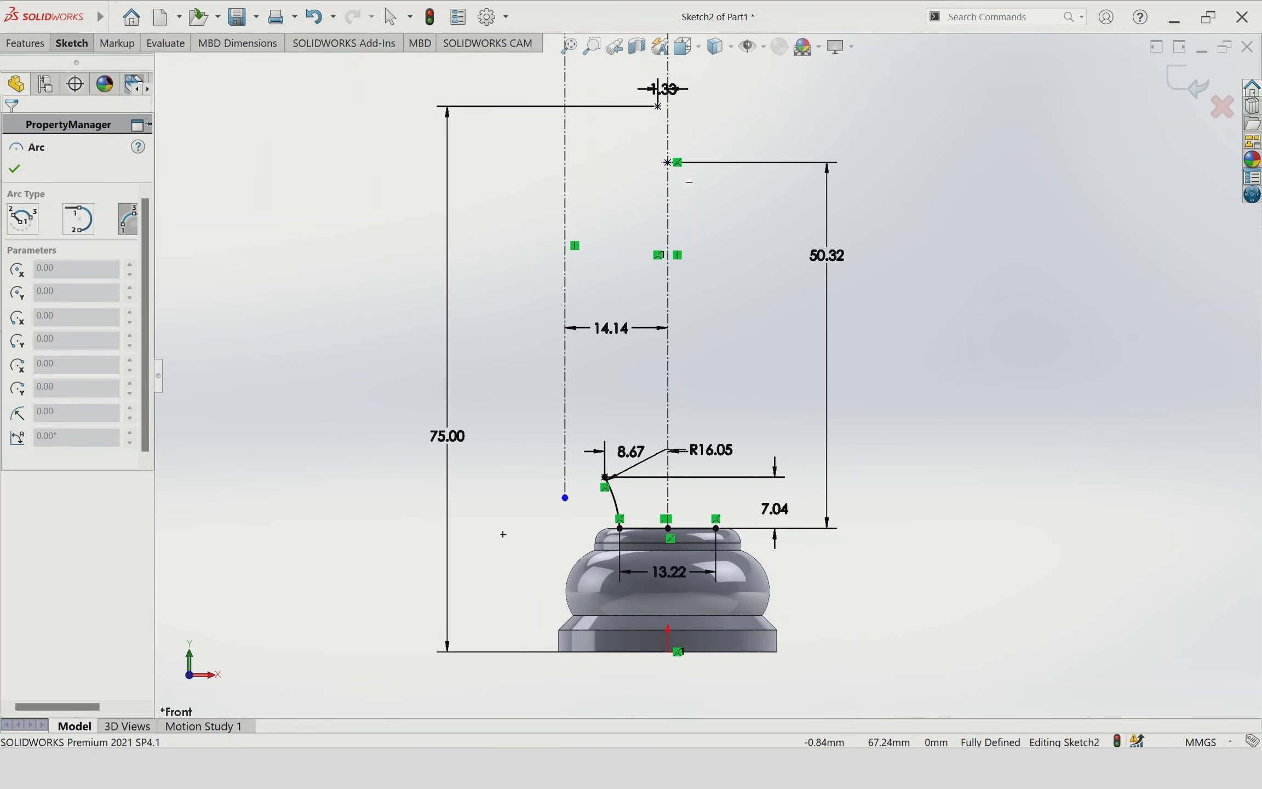
pyautogui.click(658, 106)
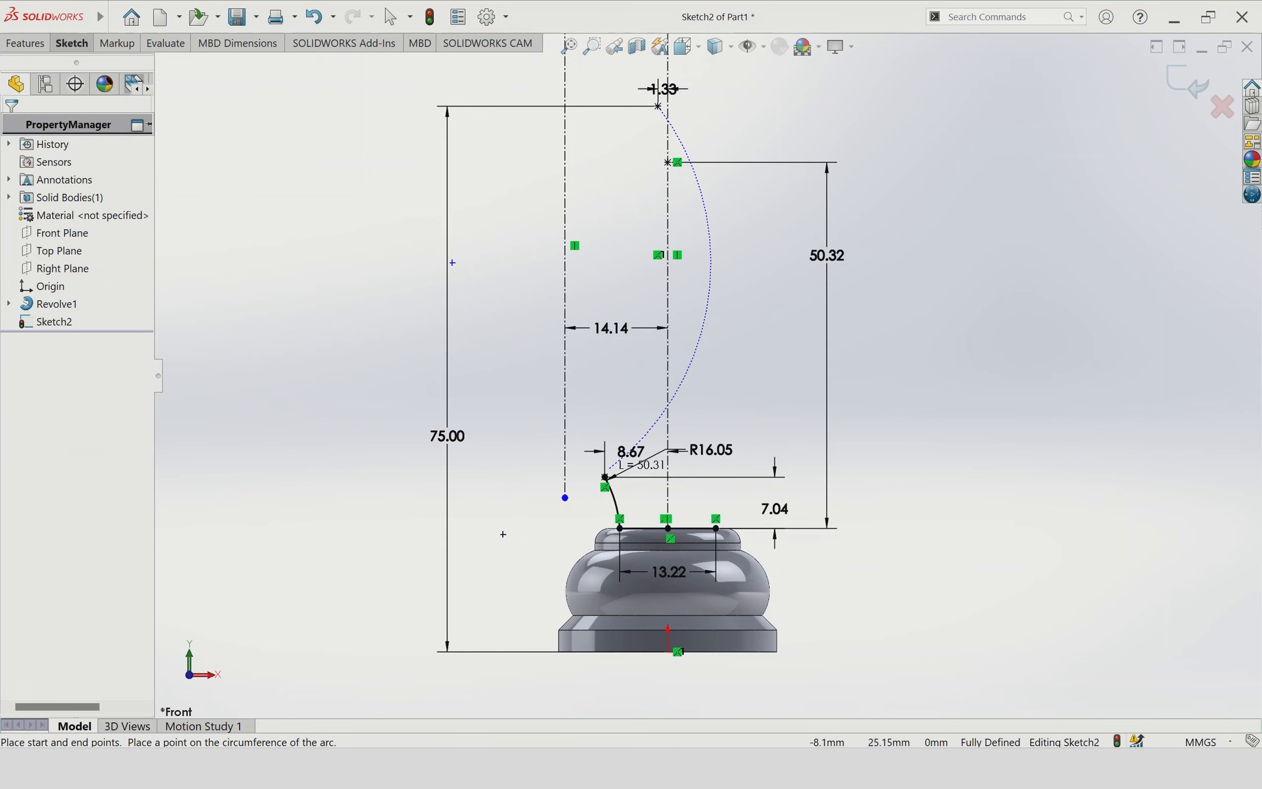
pyautogui.click(606, 477)
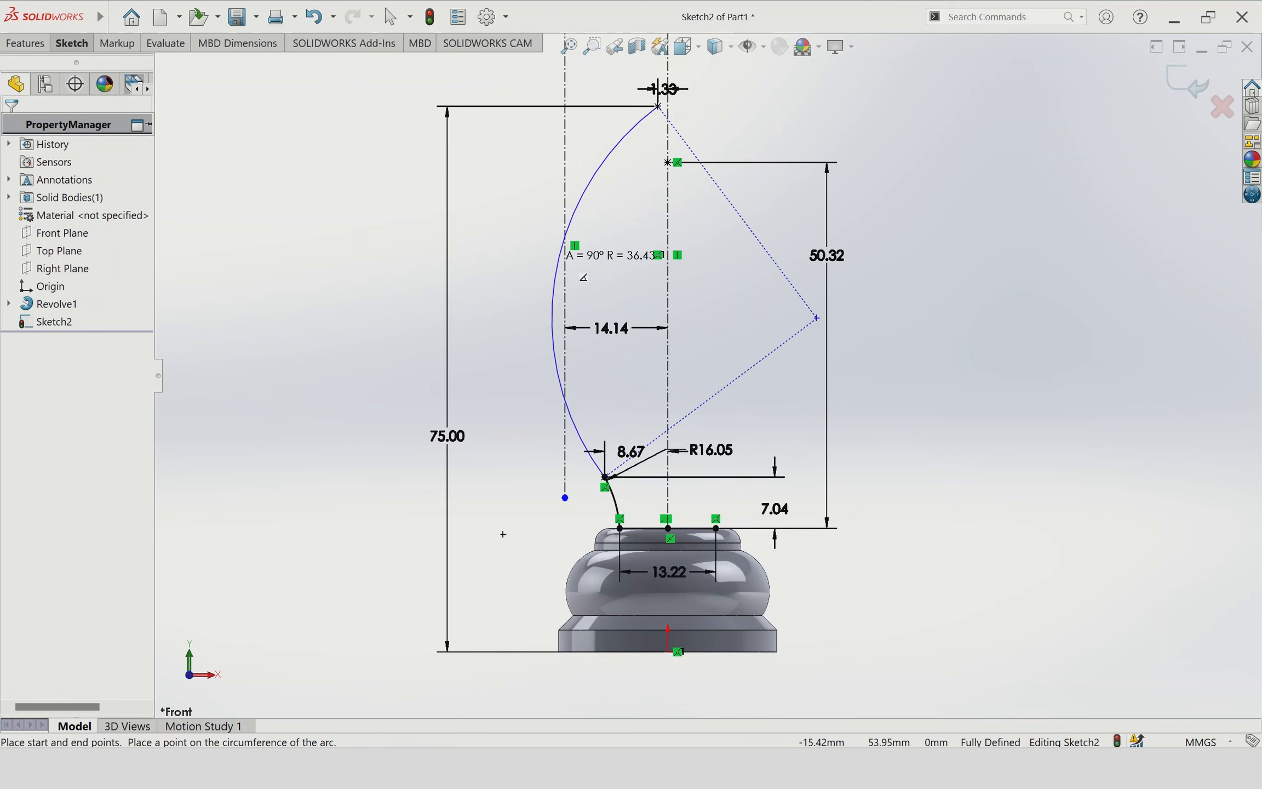
pyautogui.click(585, 285)
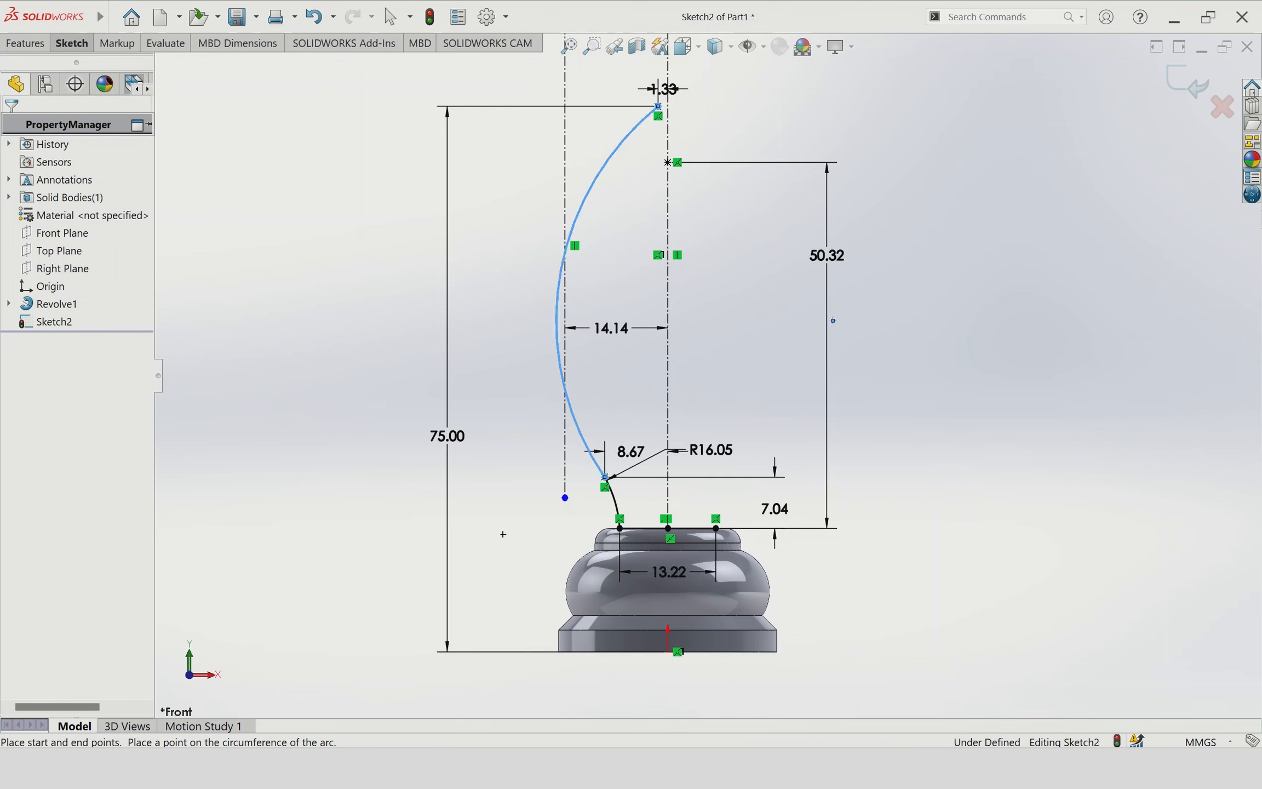
pyautogui.press('Escape')
# Make the large outward-bulging arc tangent to the outer vertical centerline
pyautogui.scroll(-3, 524, 250)
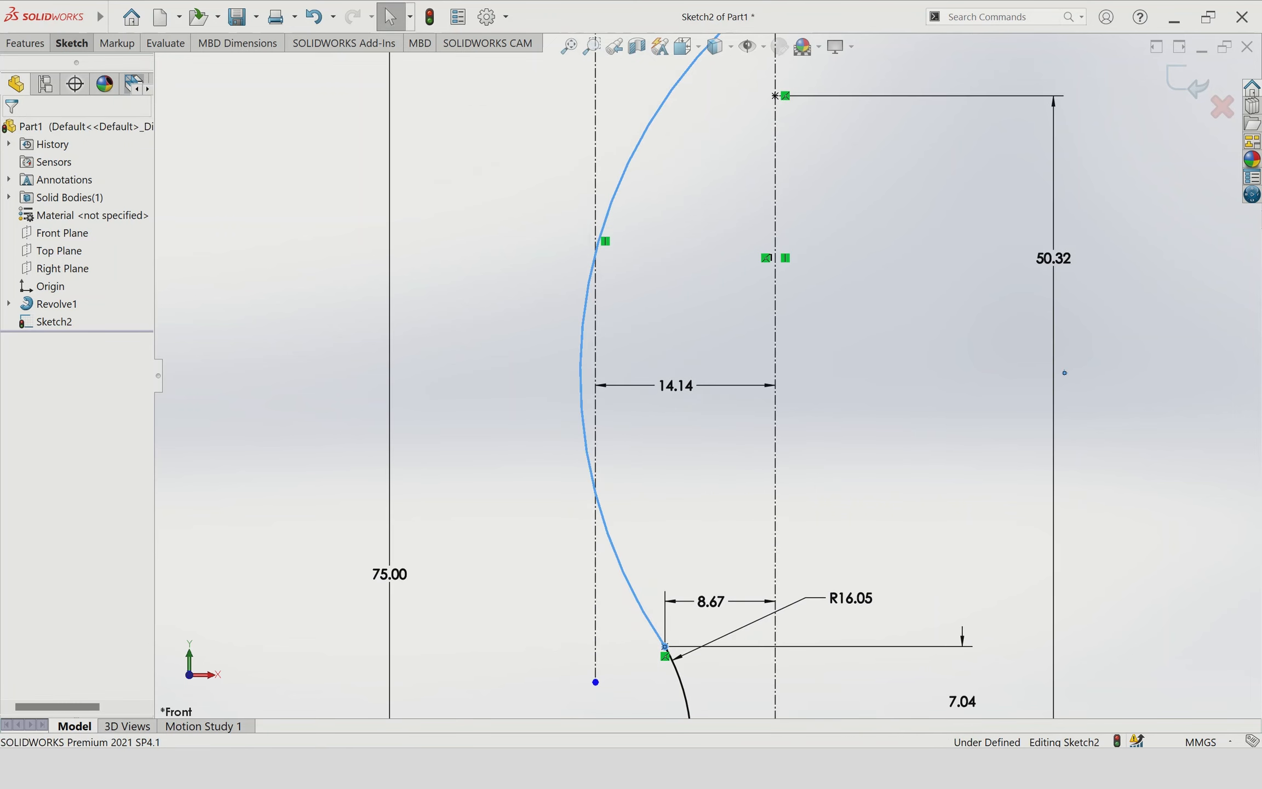
pyautogui.click(71, 42)
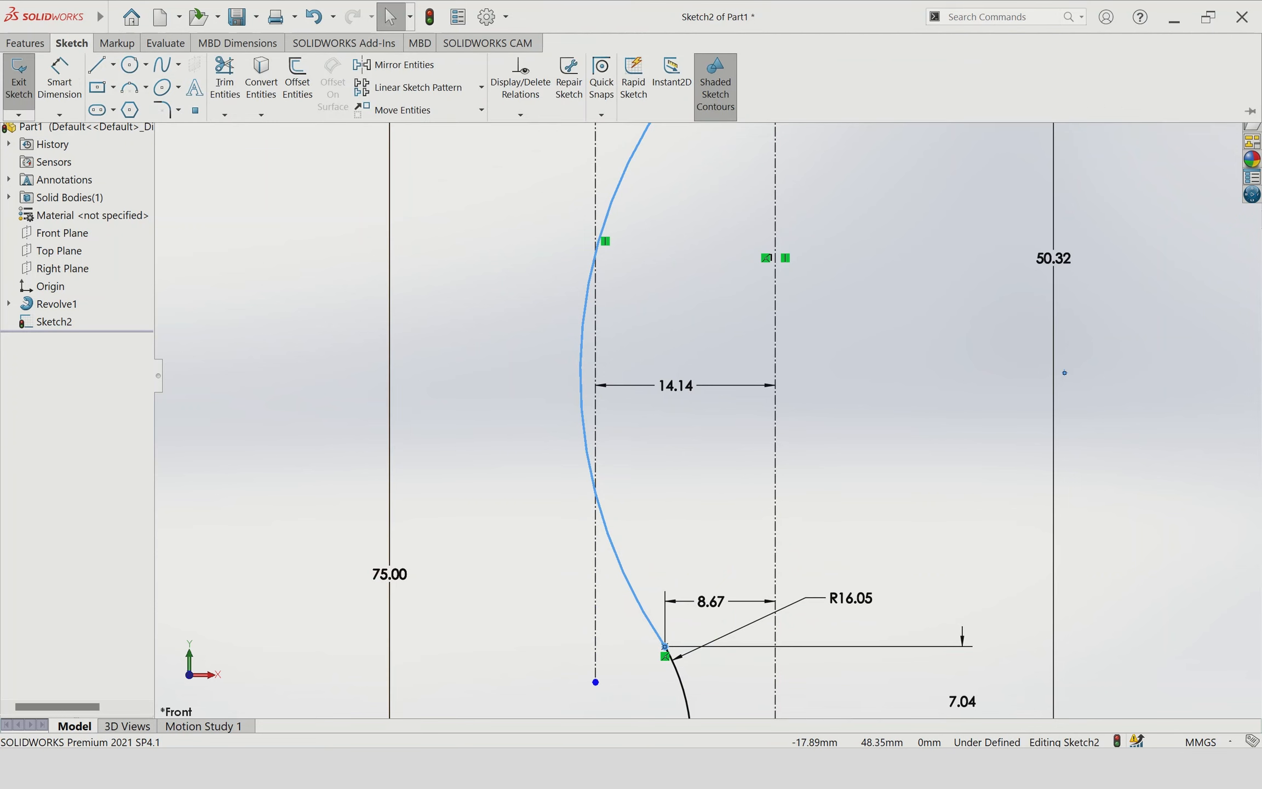
pyautogui.click(546, 335)
pyautogui.click(580, 366)
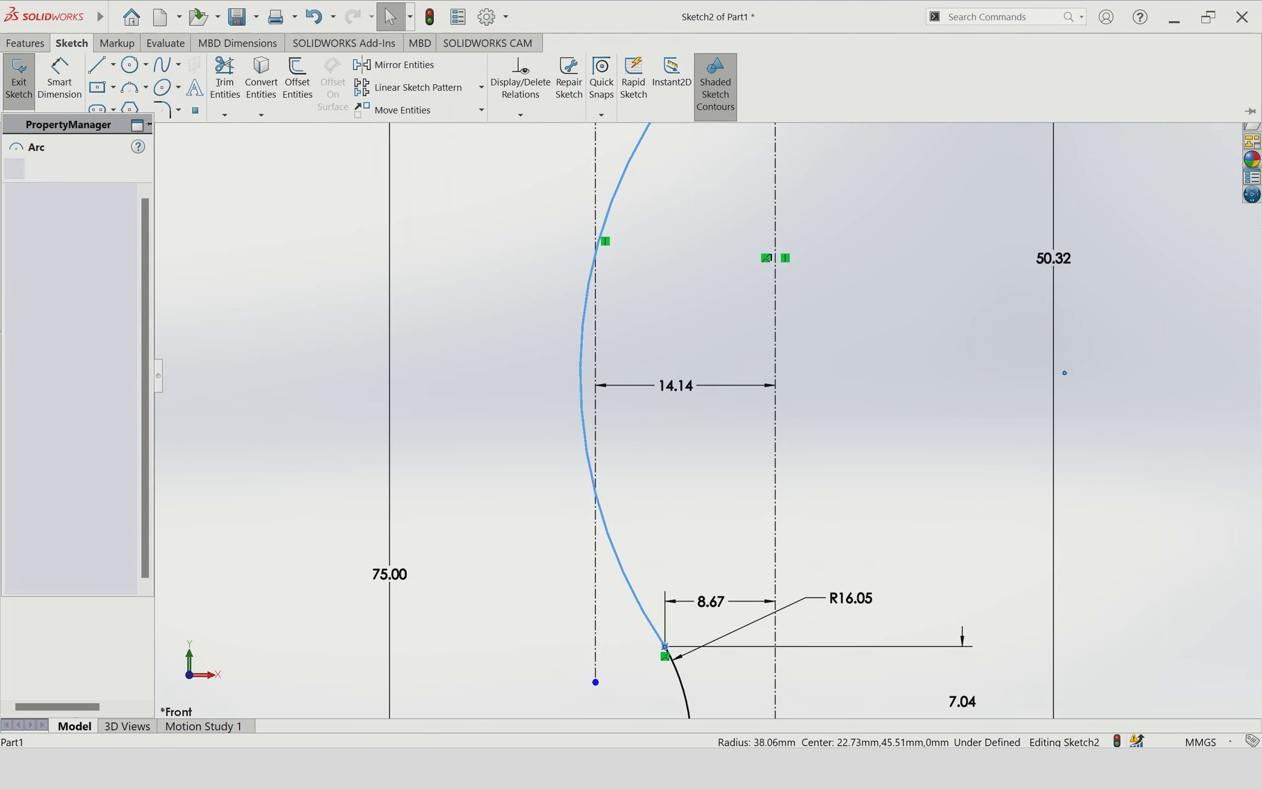
pyautogui.keyDown('ctrl'); pyautogui.click(595, 419); pyautogui.keyUp('ctrl')
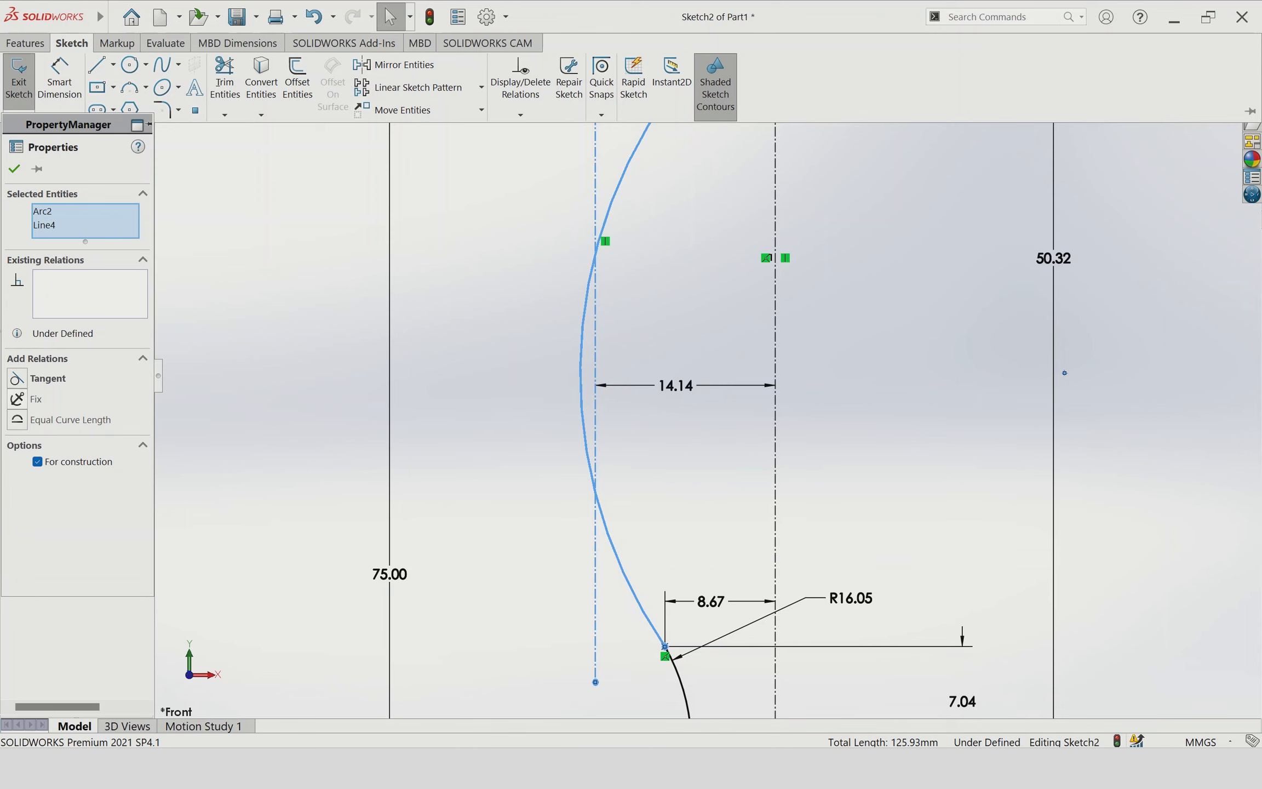
pyautogui.click(17, 379)
pyautogui.click(545, 346)
# Sketch a straight line from the point on the main centerline to the large arc's upper end
pyautogui.scroll(5, 679, 344)
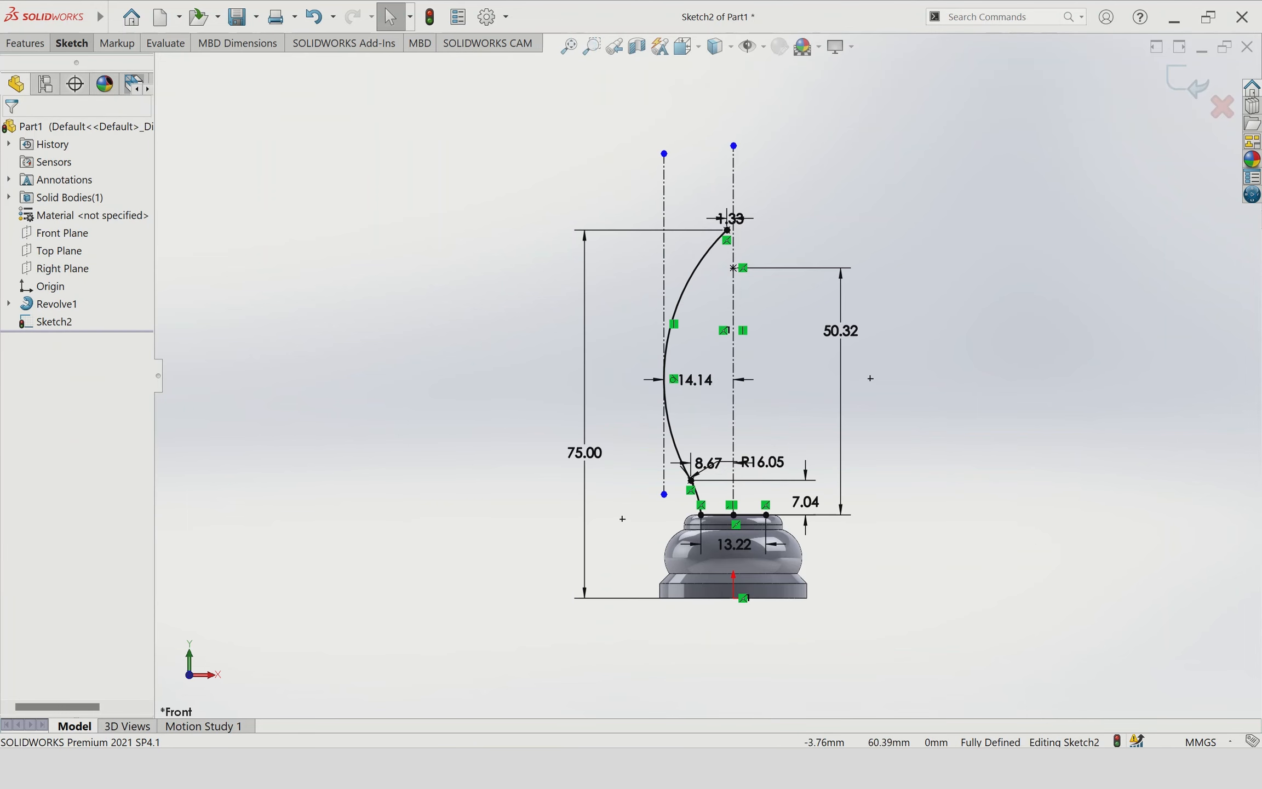
pyautogui.scroll(-5, 736, 218)
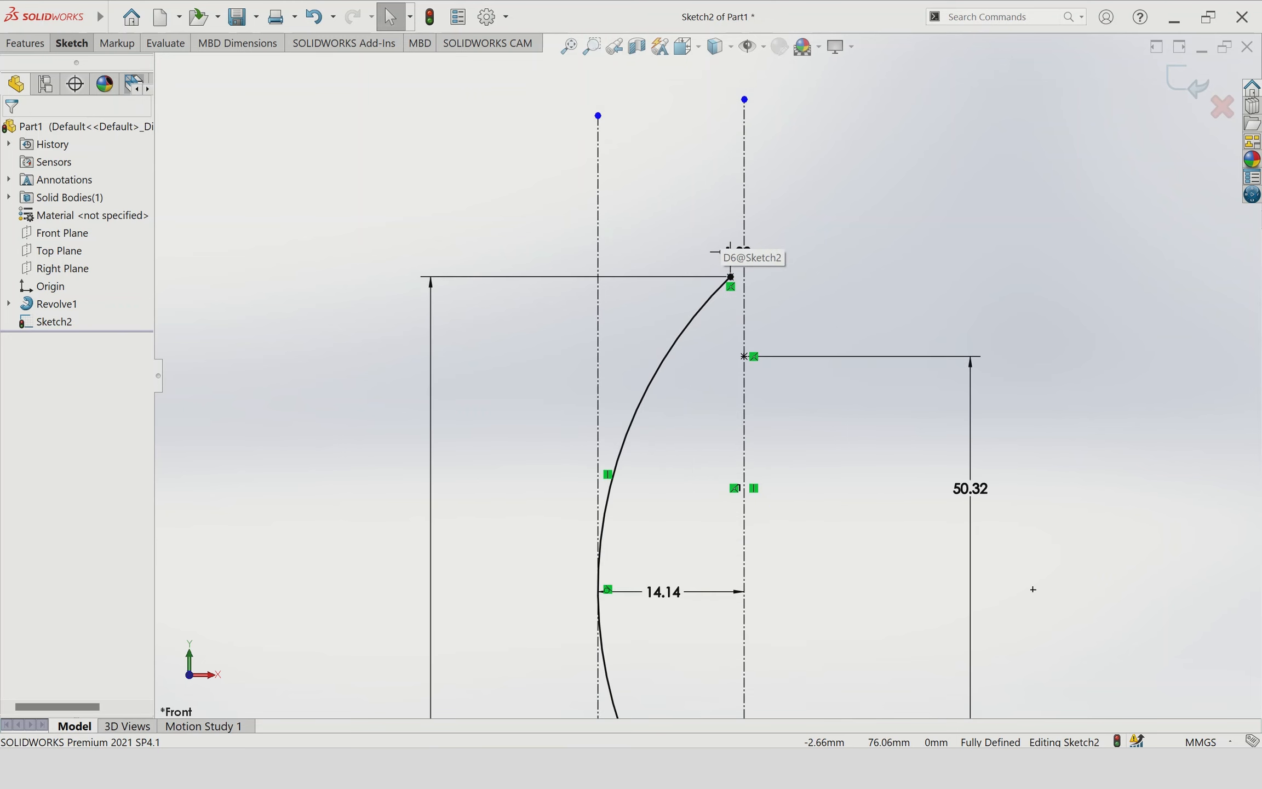
pyautogui.scroll(-2, 770, 295)
pyautogui.click(72, 43)
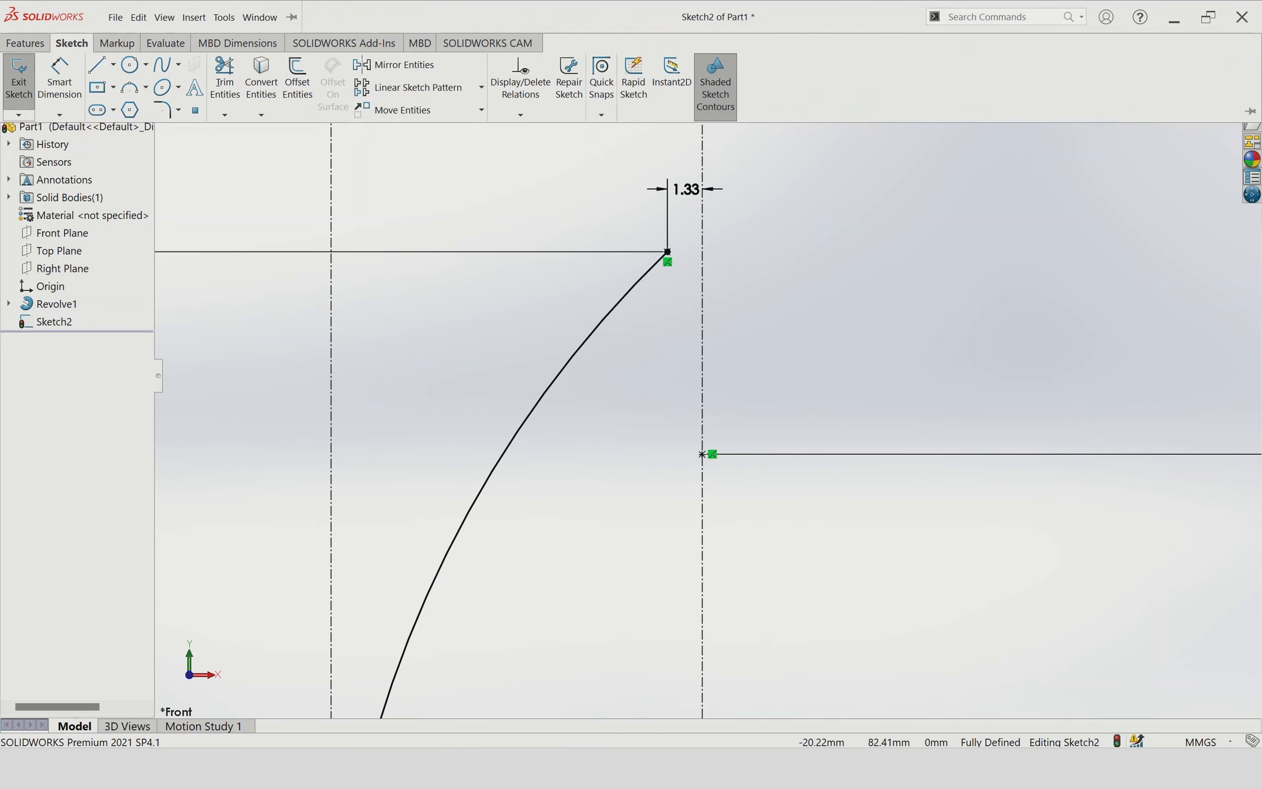
pyautogui.click(97, 65)
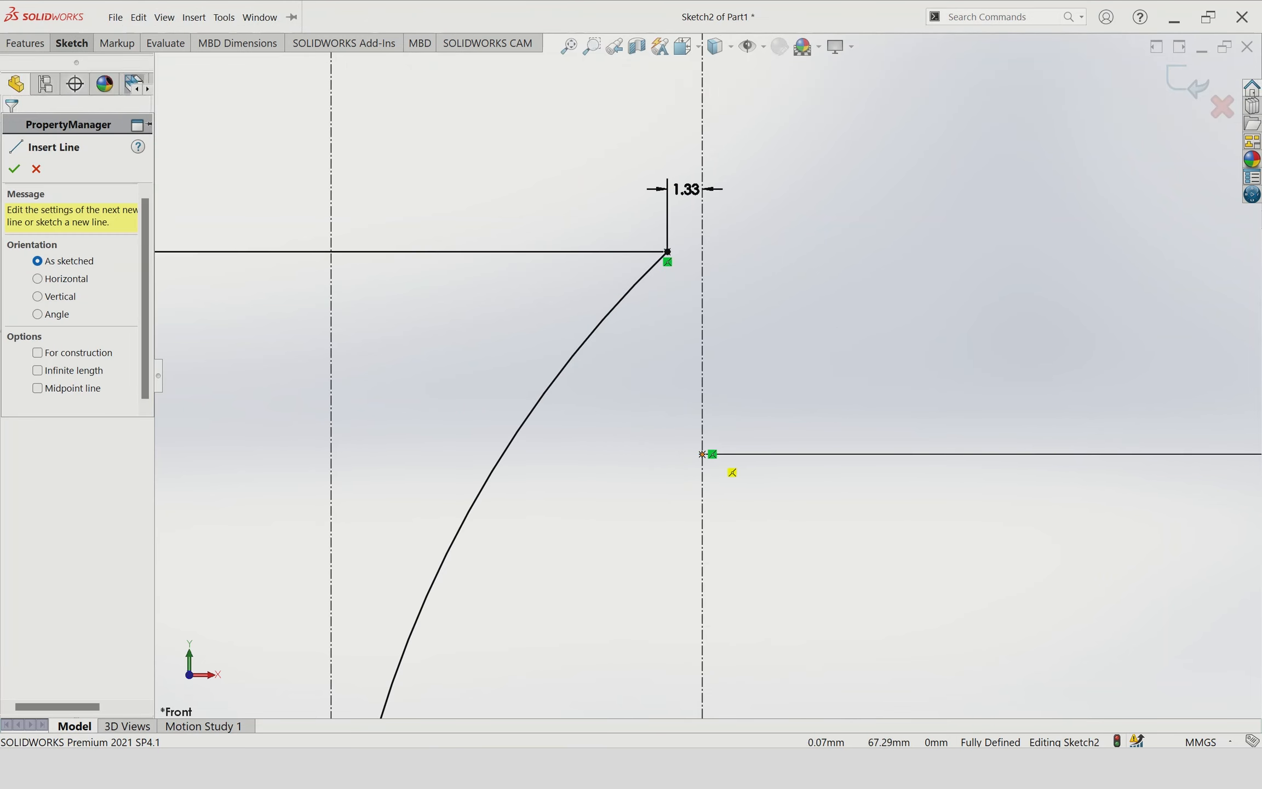
pyautogui.click(703, 454)
pyautogui.click(667, 252)
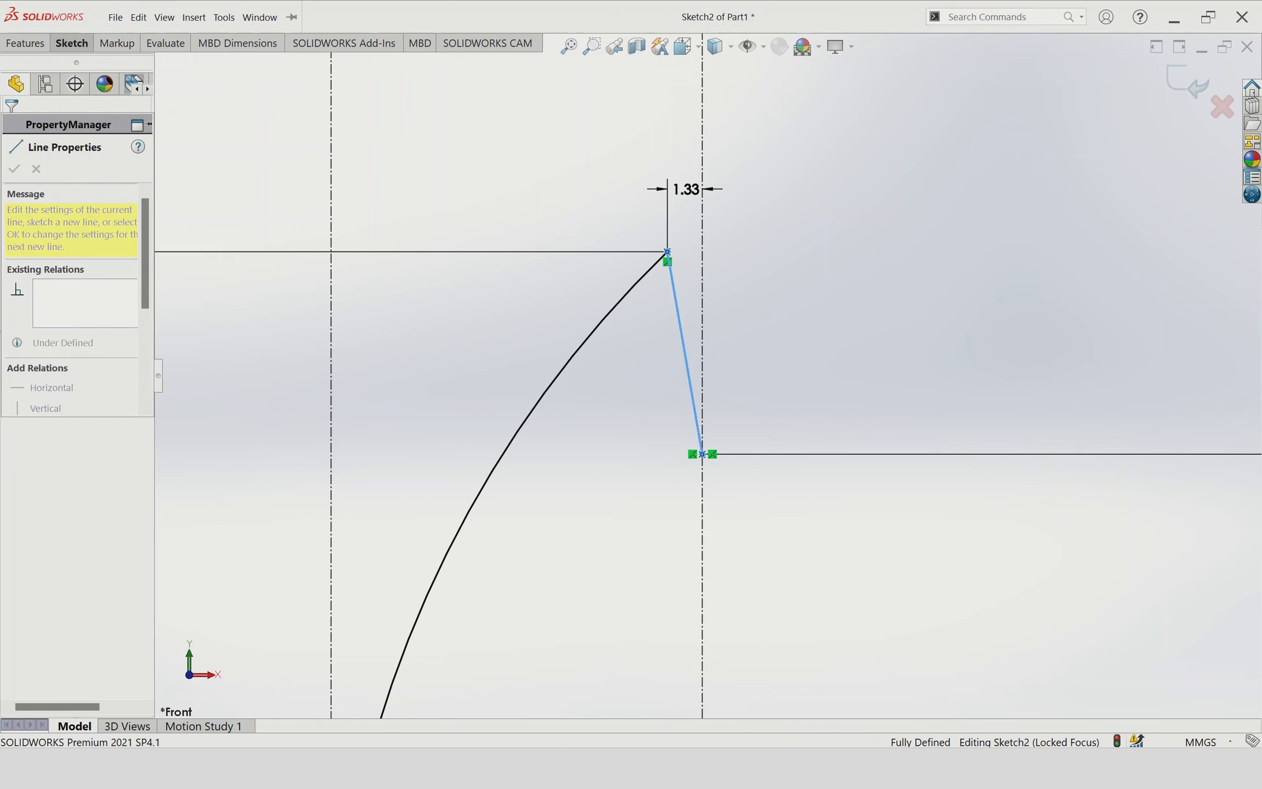
pyautogui.press('Escape')
# Rearrange the profile's height, offset and radius dimensions so they sit to the left of the sketched curve
pyautogui.scroll(5, 684, 353)
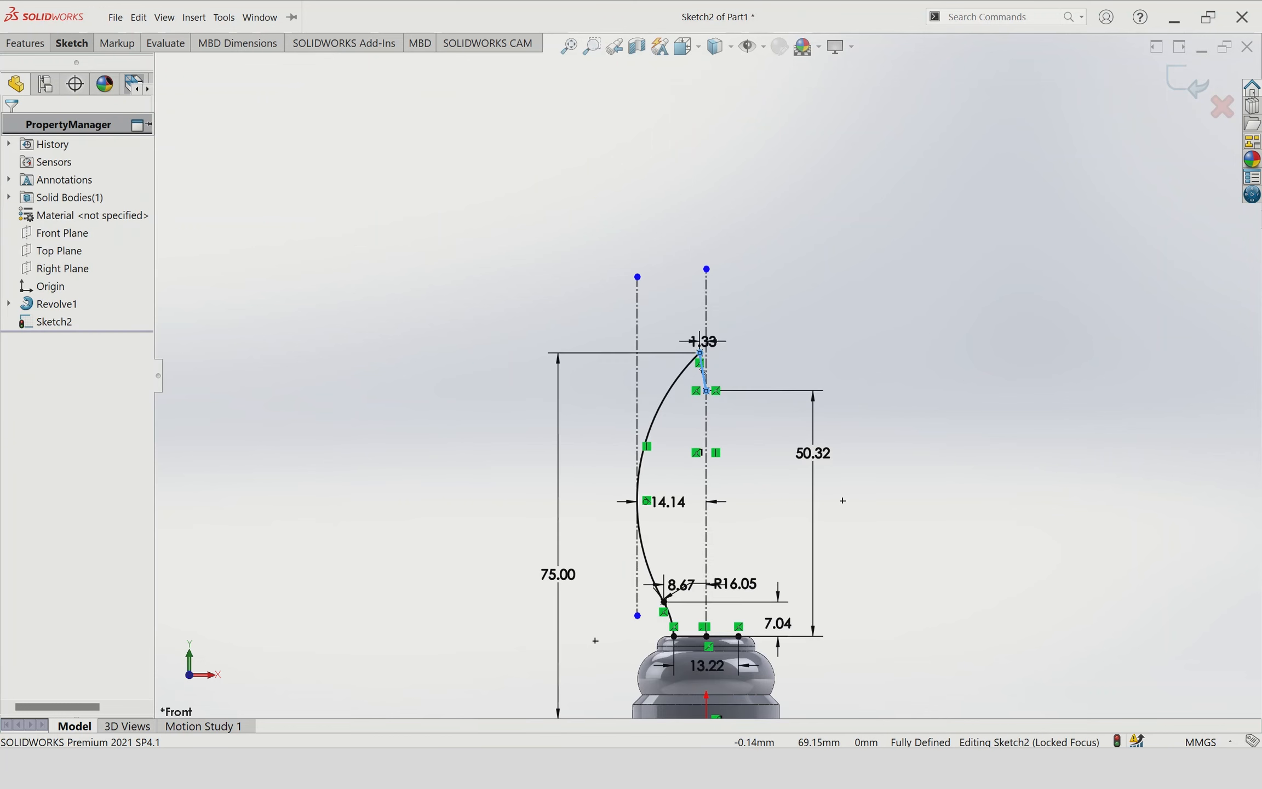
pyautogui.scroll(2, 695, 410)
pyautogui.scroll(2, 696, 417)
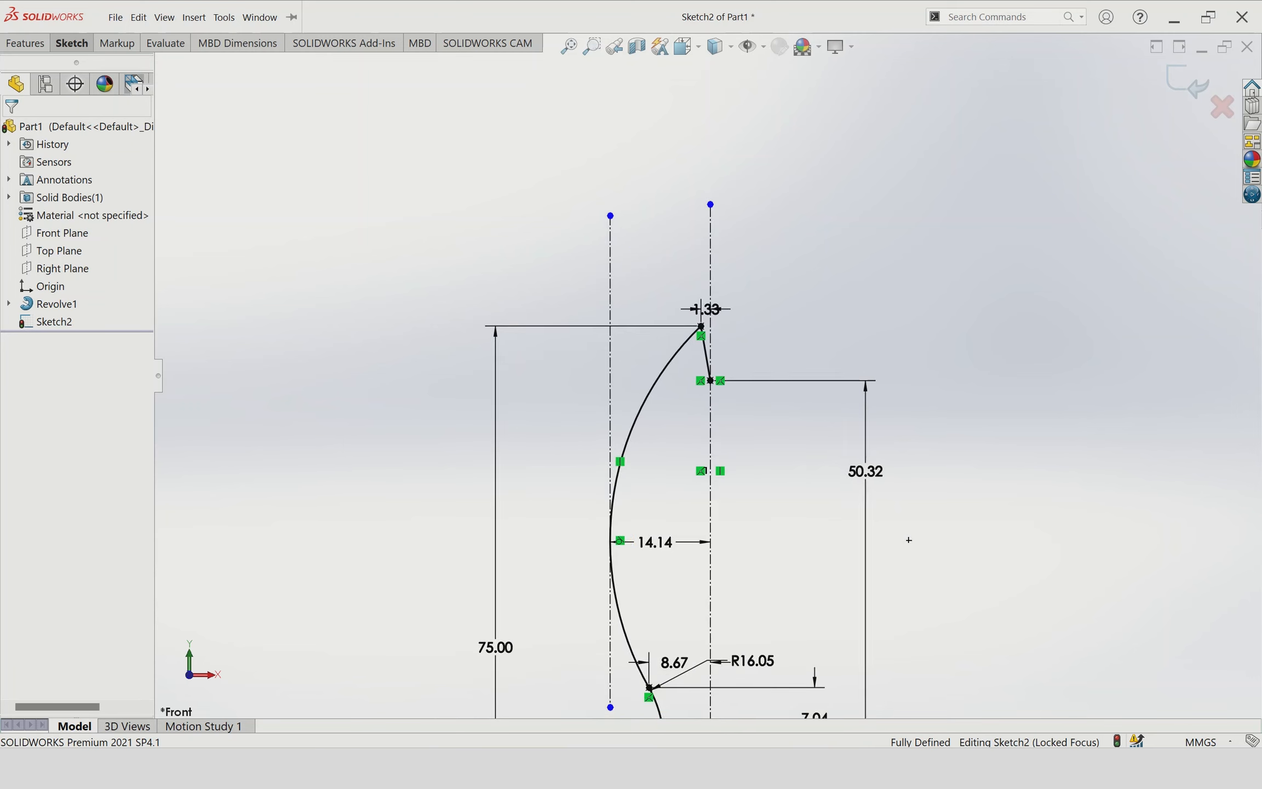
pyautogui.scroll(3, 705, 471)
pyautogui.scroll(-4, 704, 472)
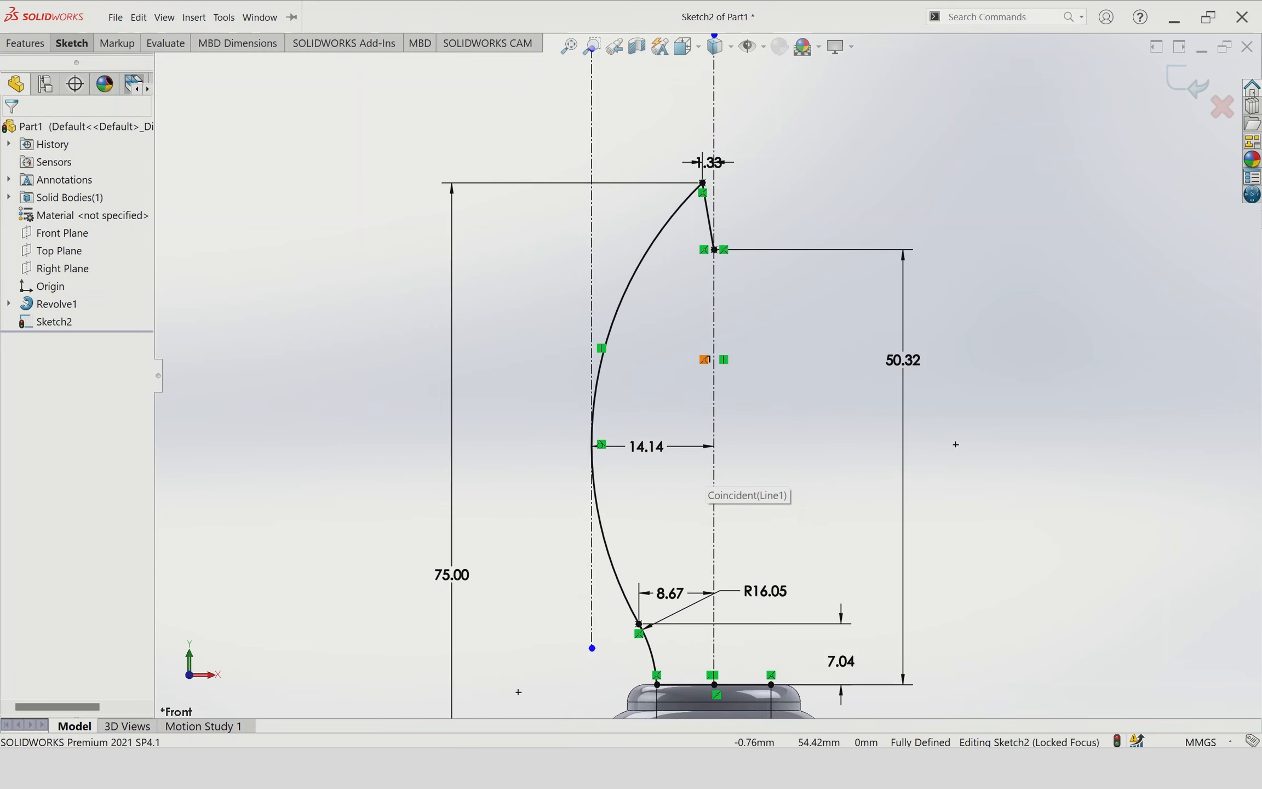
pyautogui.click(903, 360)
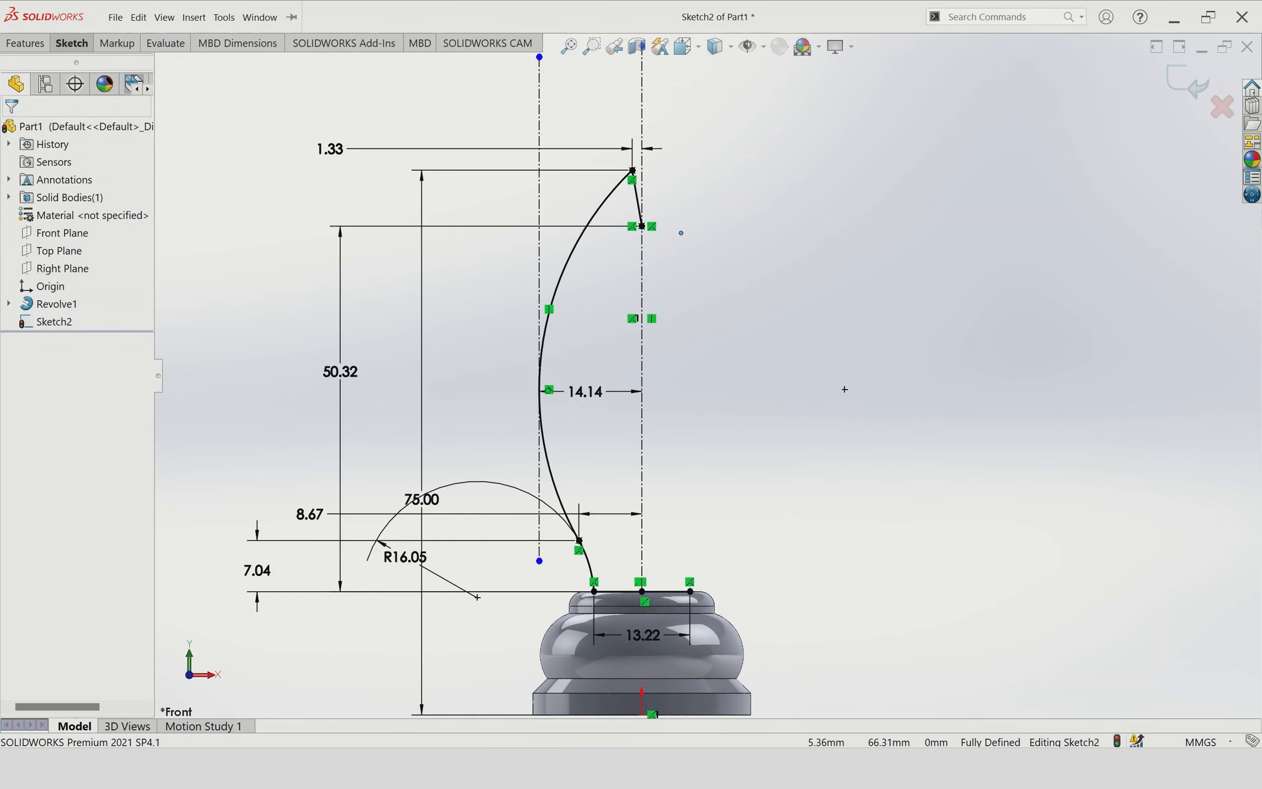
# Place three sketch points right of the main centerline, at about (5.4, 66.3), (2.6, 63.2) and (17.9, 55.8) mm
pyautogui.click(680, 233)
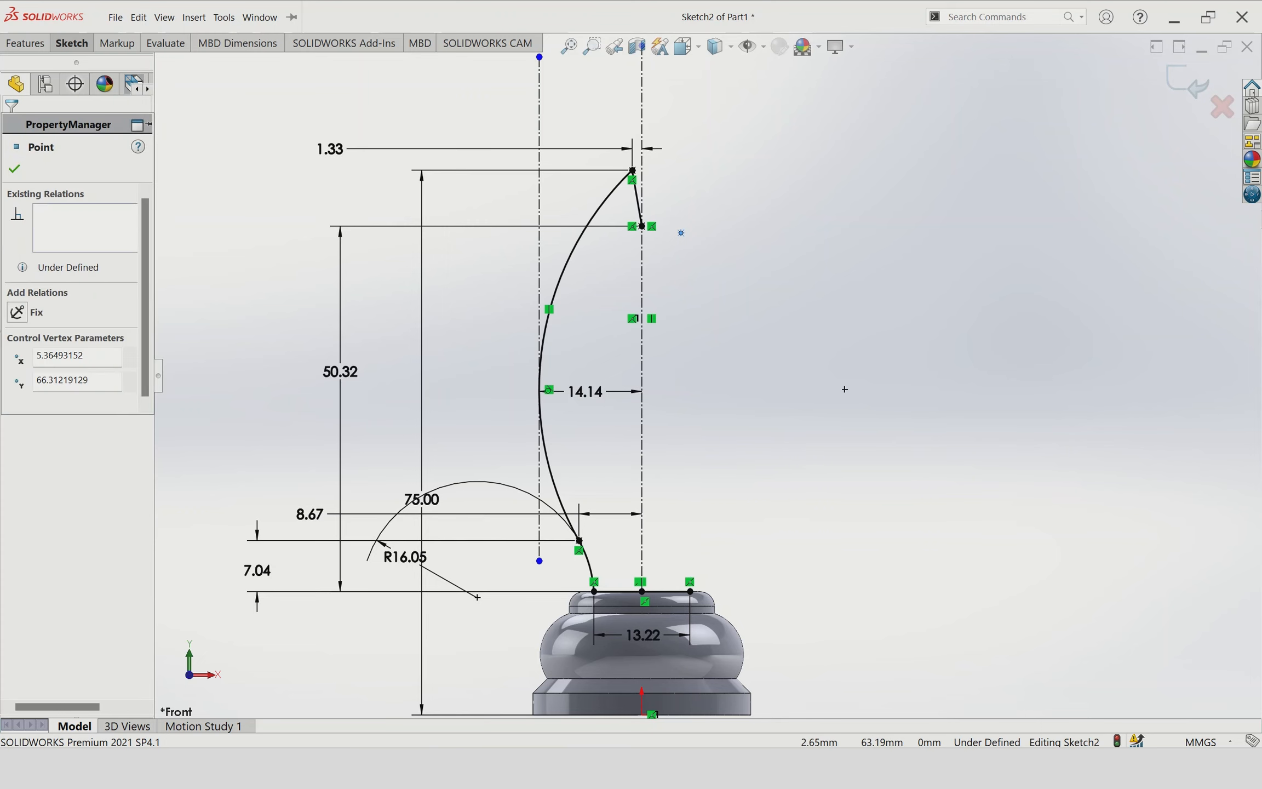
pyautogui.click(661, 256)
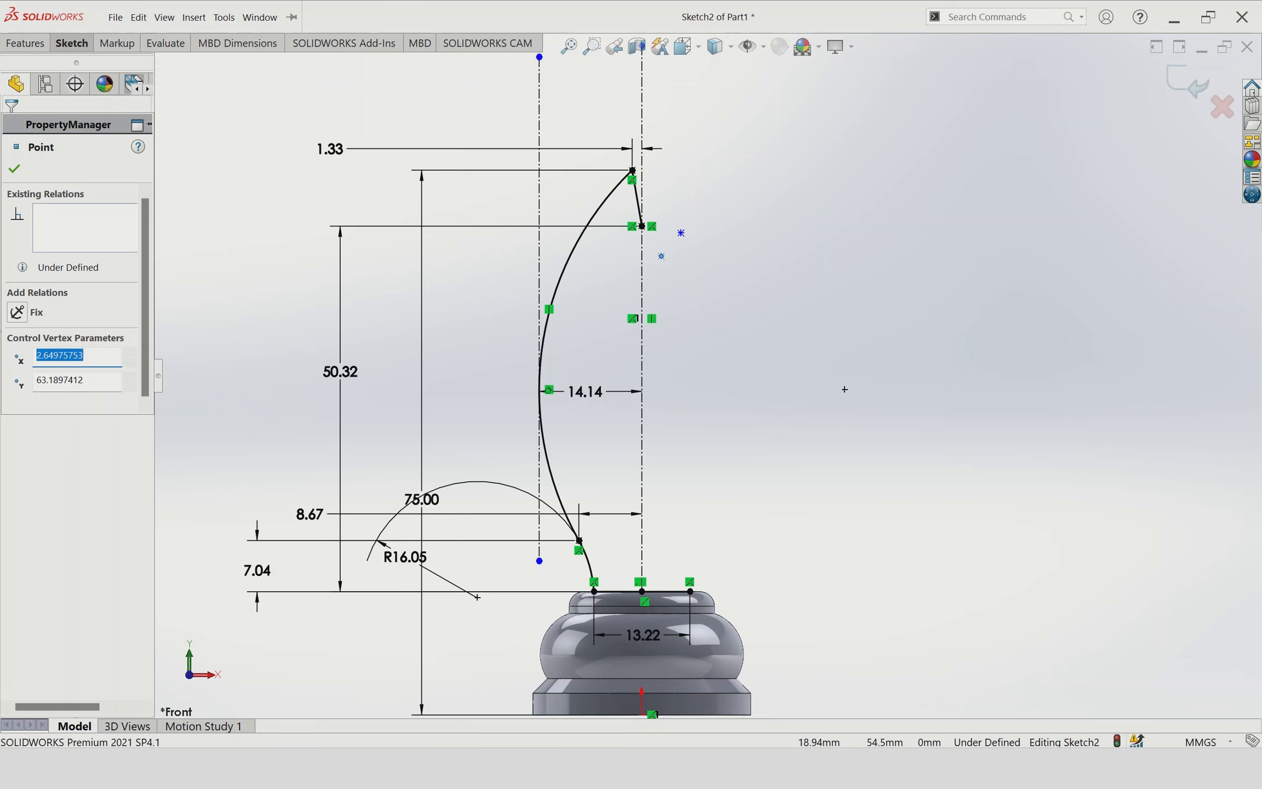
pyautogui.click(773, 309)
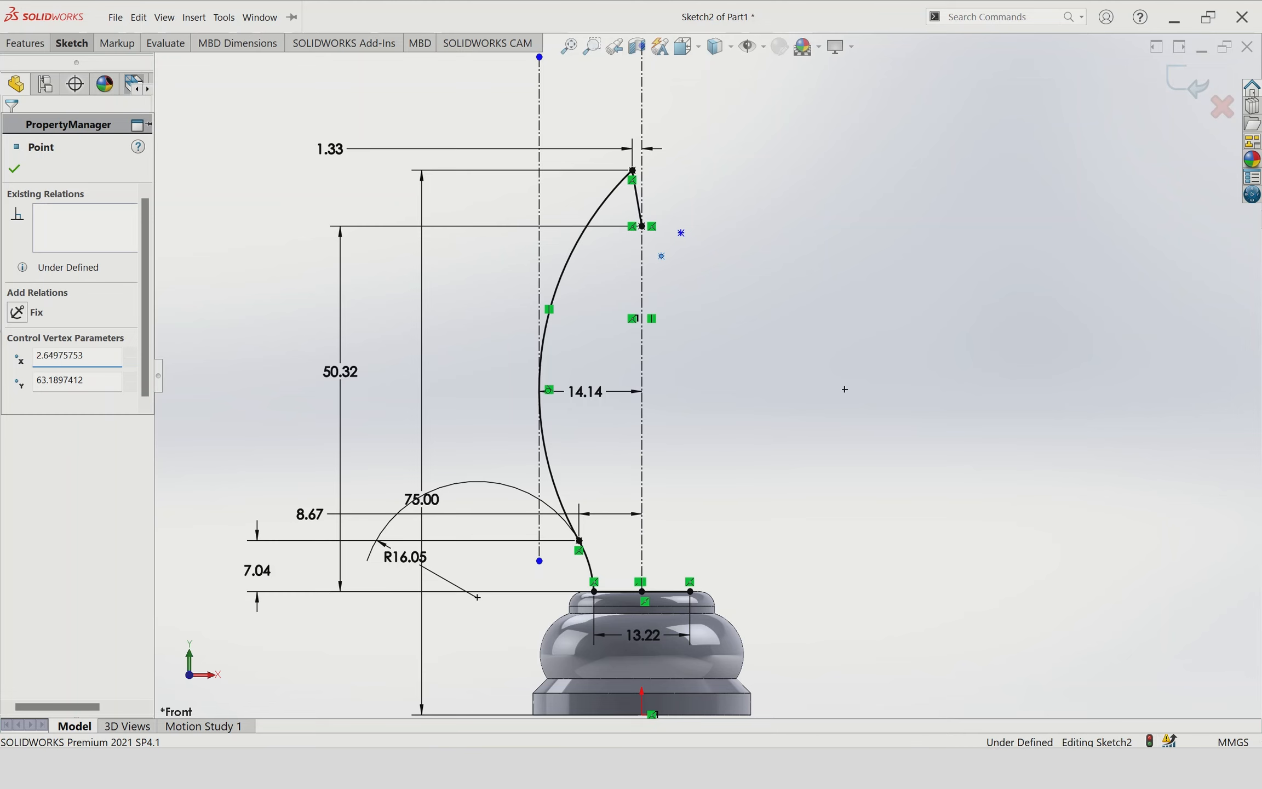
pyautogui.press('Escape')
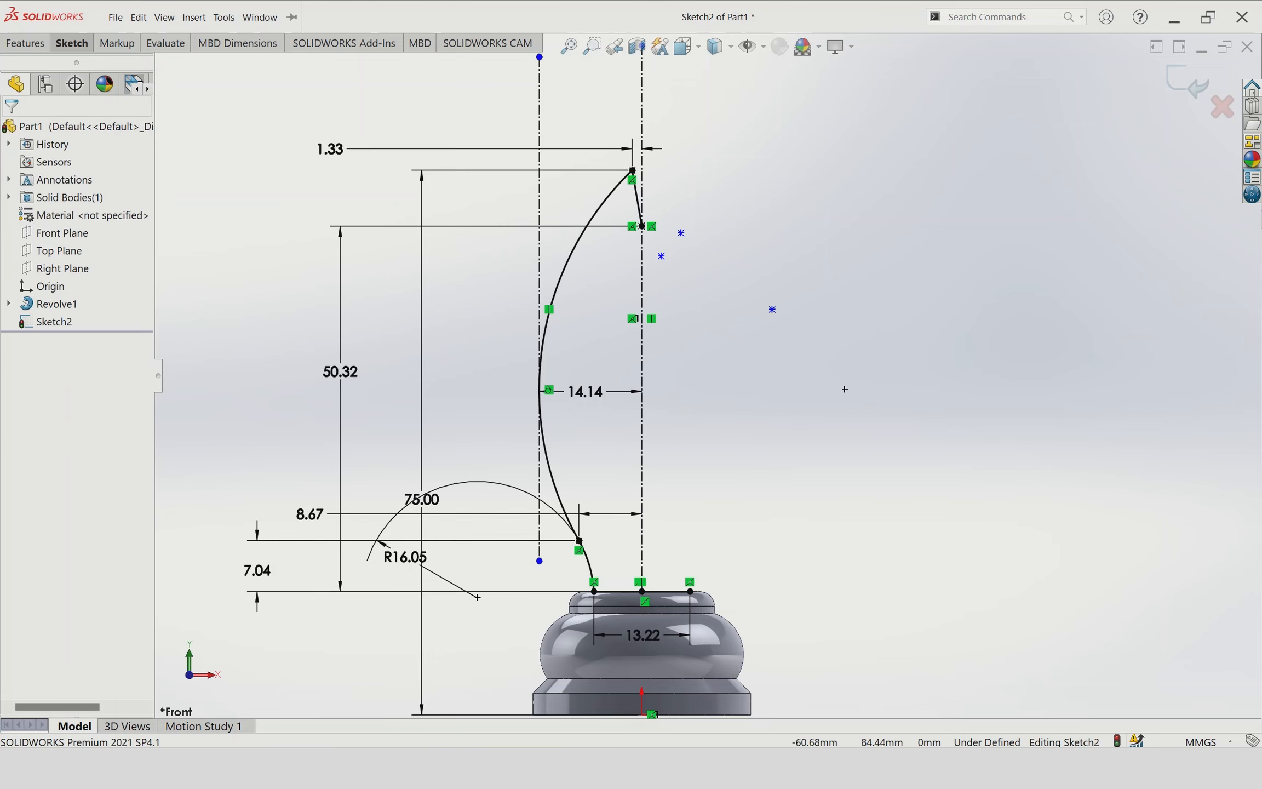
# Dimension the horizontal distance from the main centerline to the highest of the three new points to 4.18 mm
pyautogui.click(73, 44)
pyautogui.click(641, 241)
pyautogui.click(681, 233)
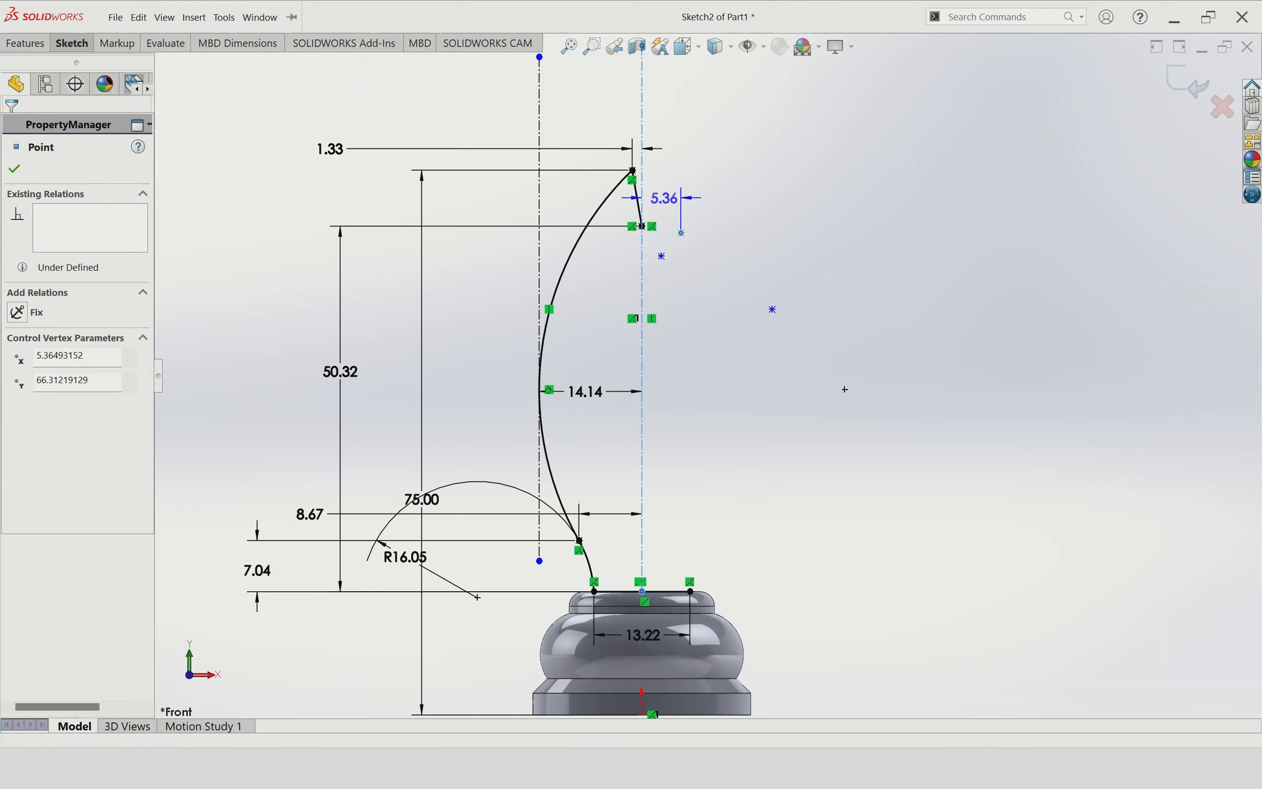
pyautogui.click(664, 198)
pyautogui.write('4.')
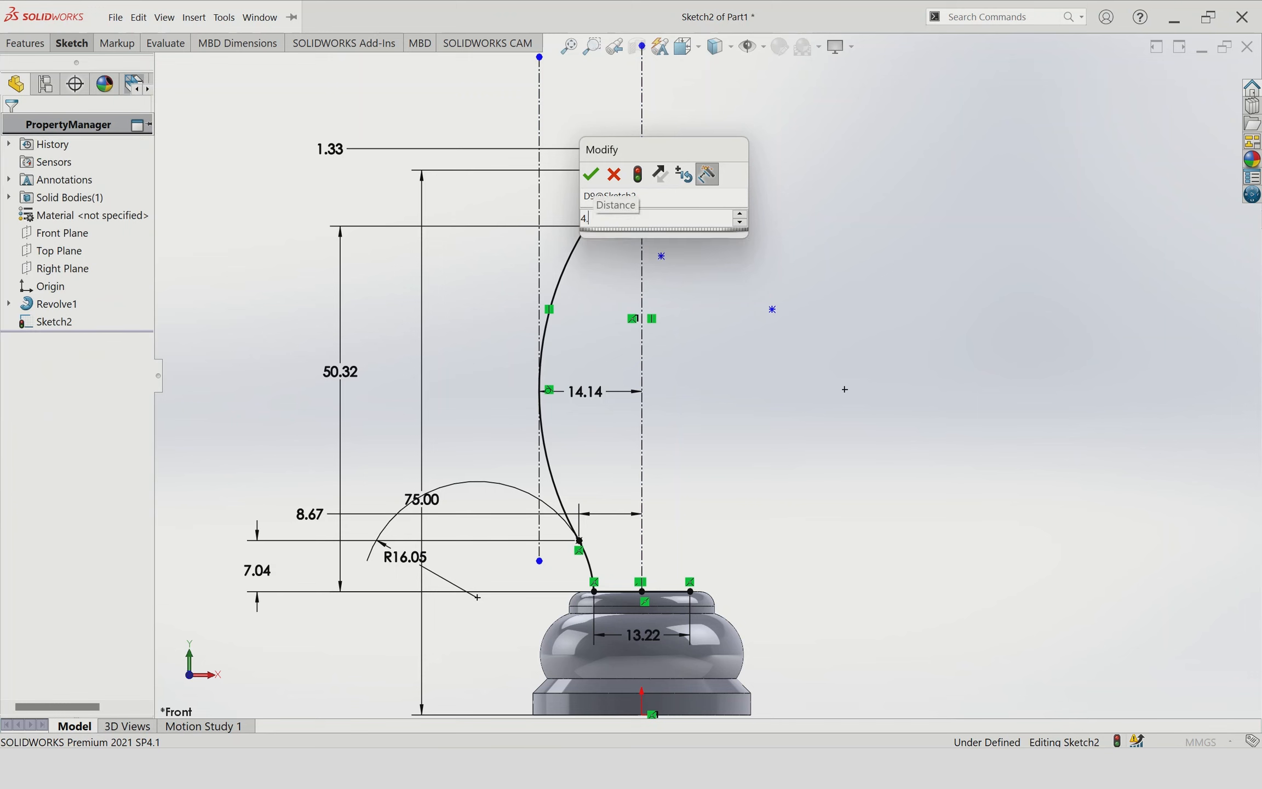
pyautogui.write('18')
pyautogui.press('Return')
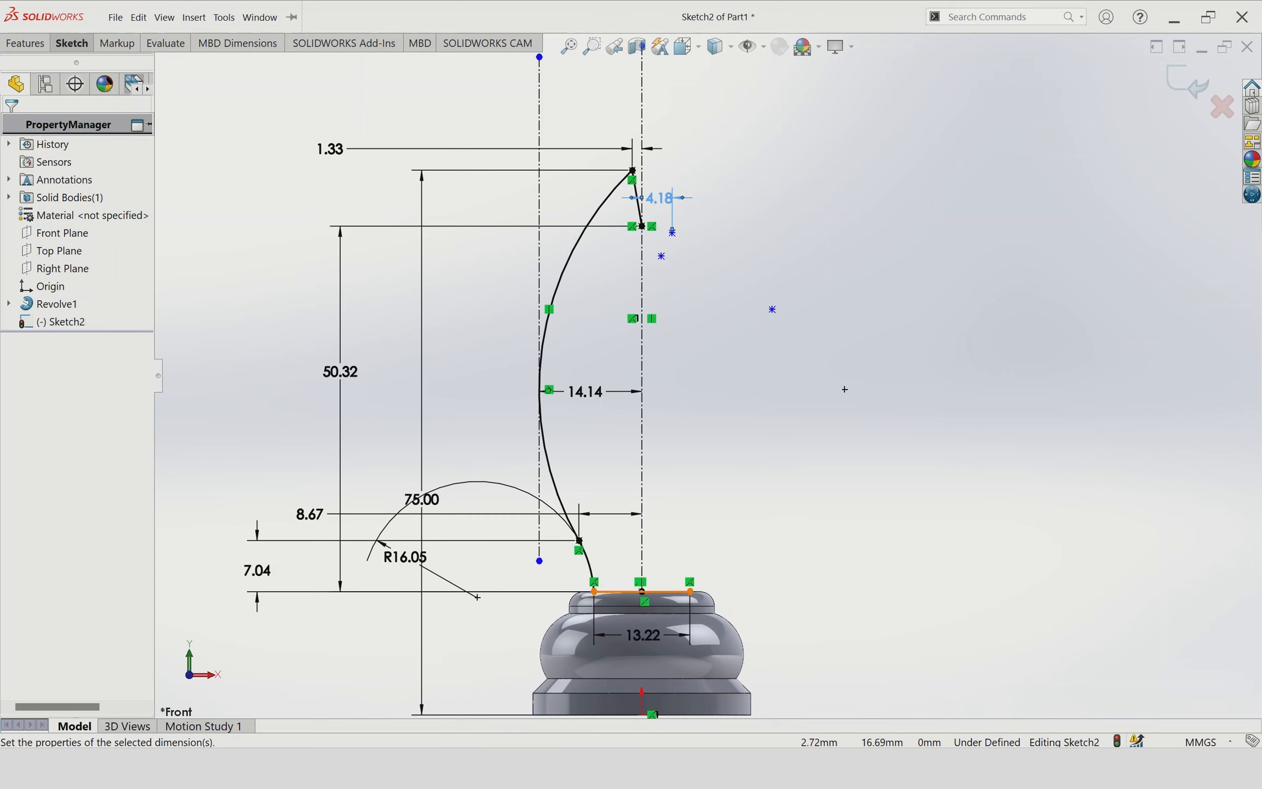
# Dimension the height of the highest new point above the base line to 47.59 mm
pyautogui.click(661, 592)
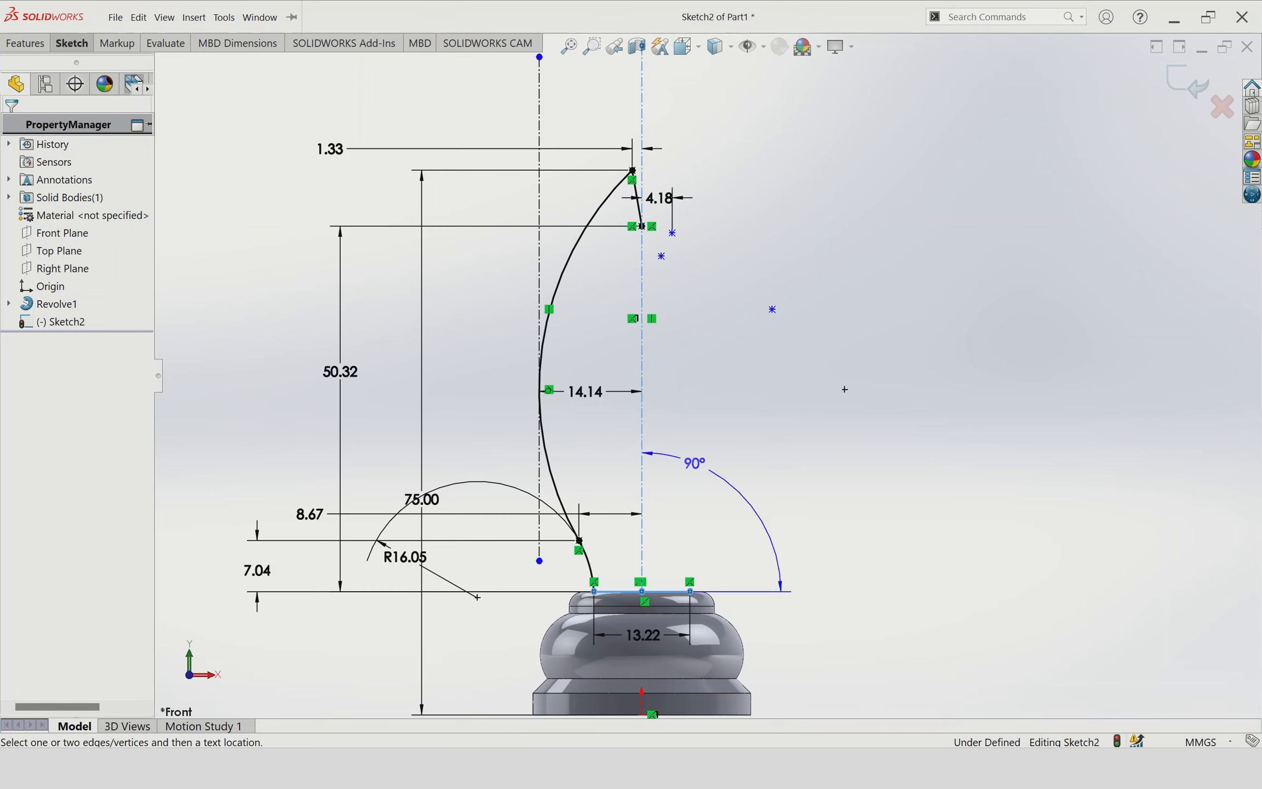
pyautogui.click(673, 233)
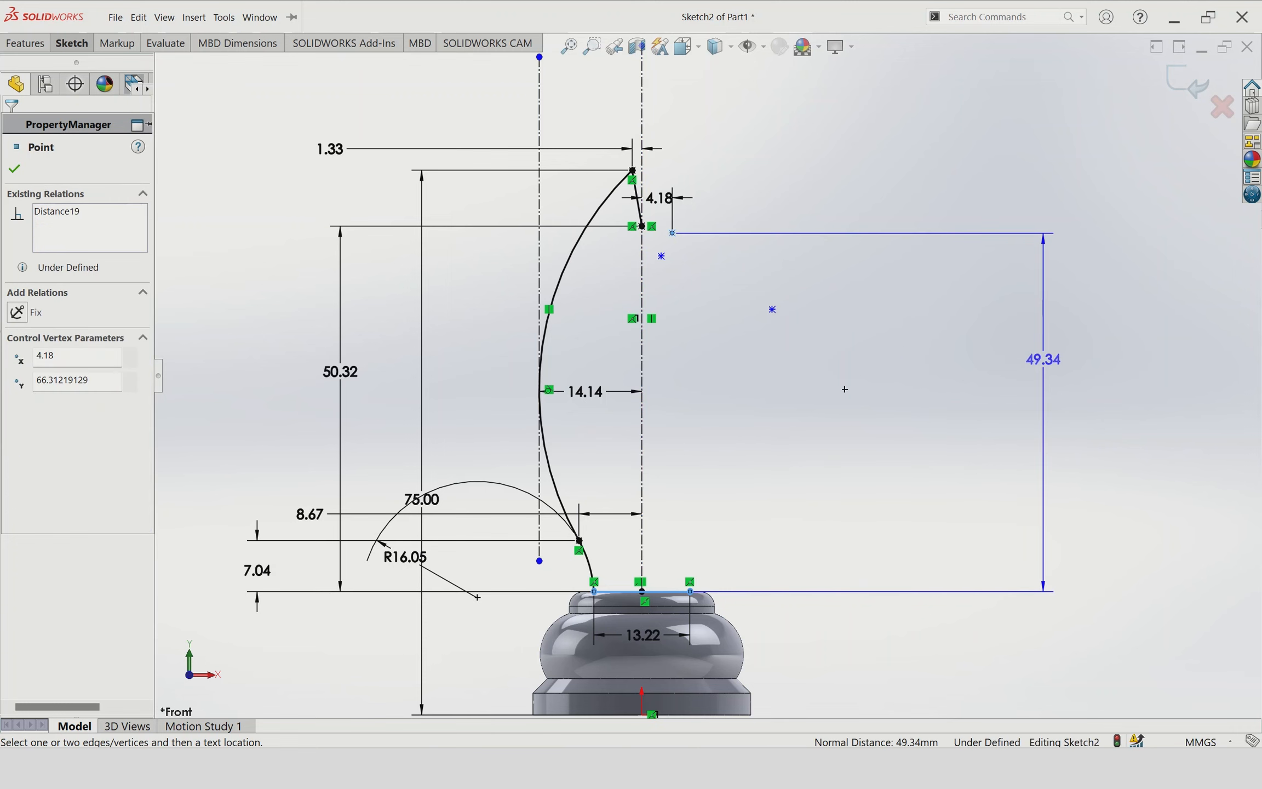
pyautogui.click(1042, 359)
pyautogui.write('47')
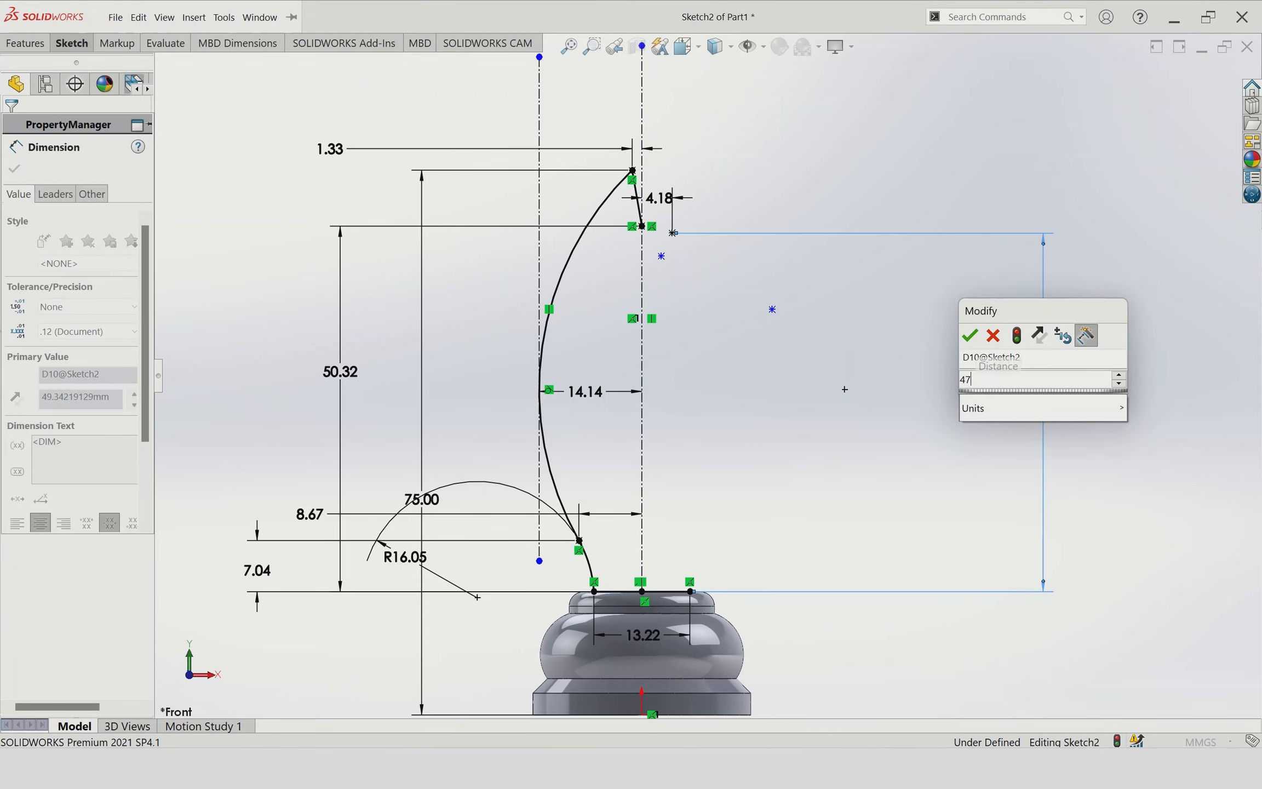
pyautogui.write('.59')
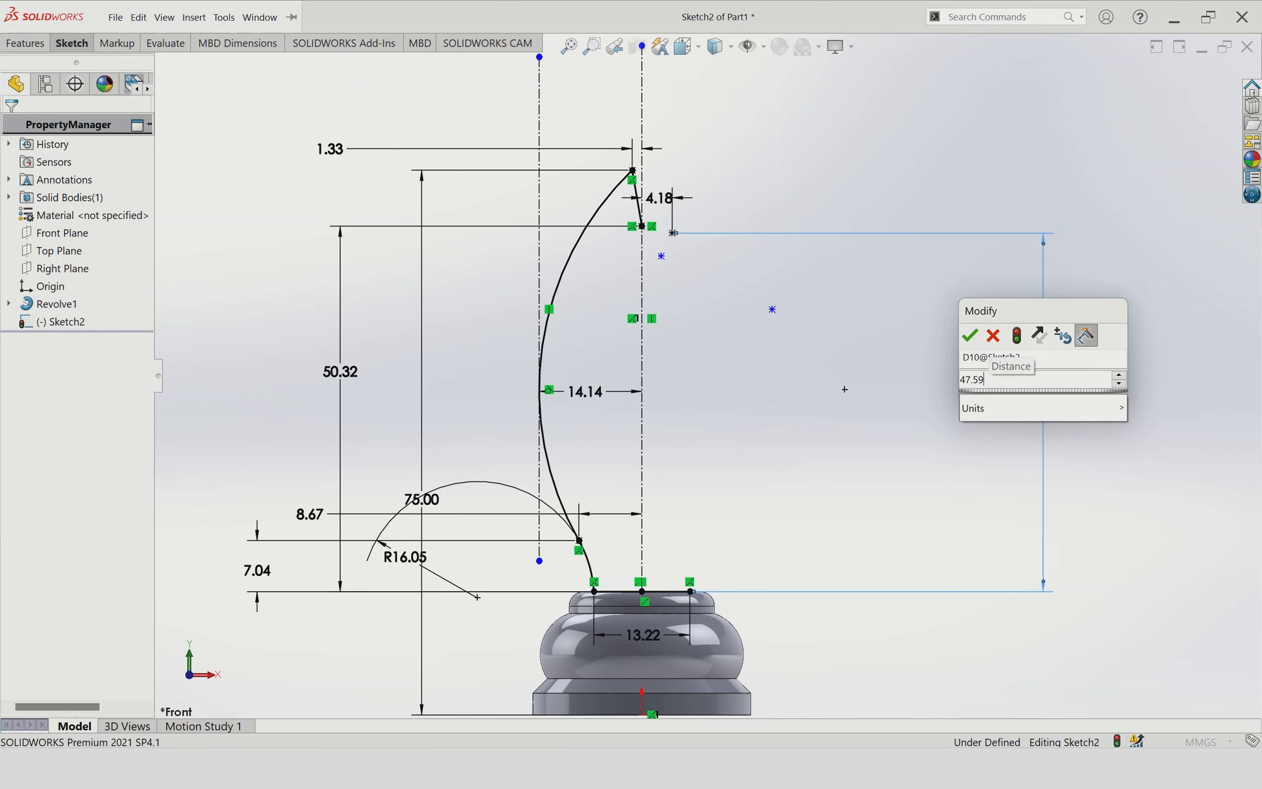
pyautogui.press('Return')
pyautogui.scroll(2, 655, 218)
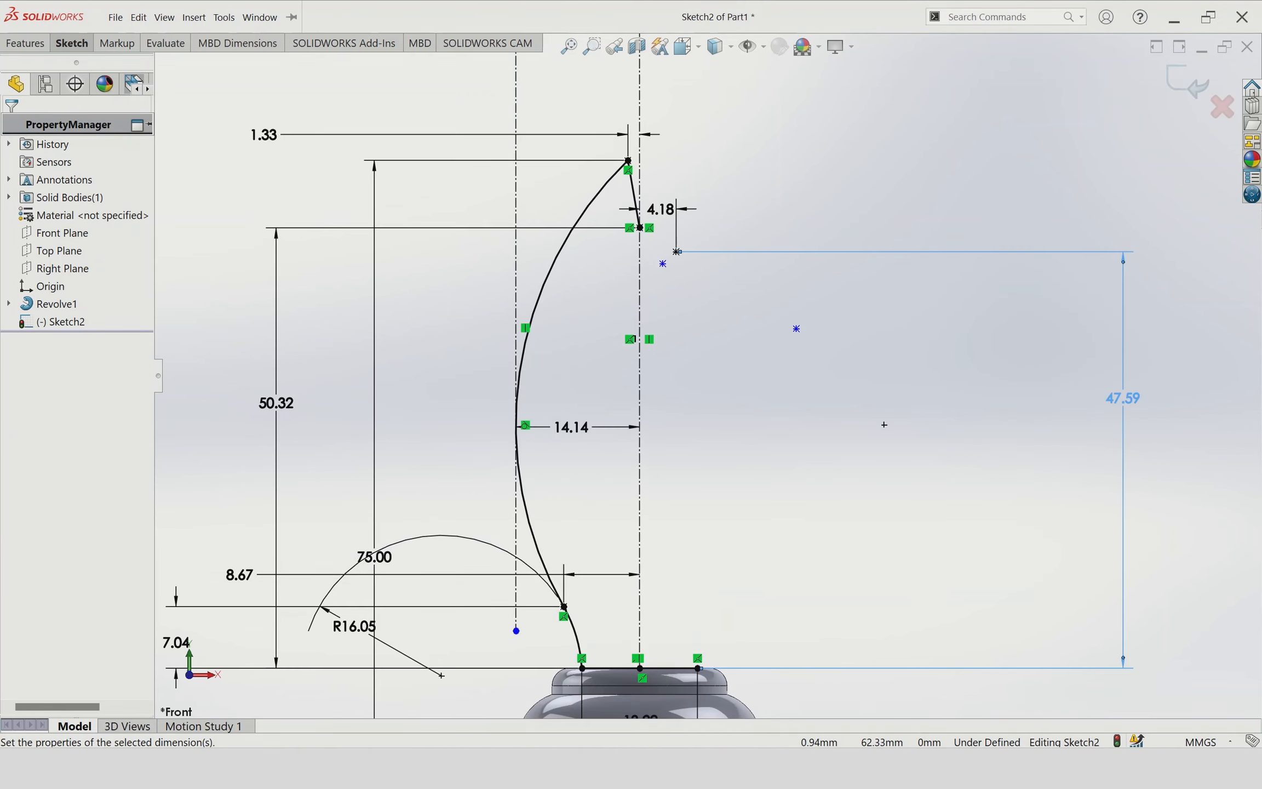
# Dimension the middle new point's doubled horizontal distance across the main centerline to 3.08 mm
pyautogui.click(640, 264)
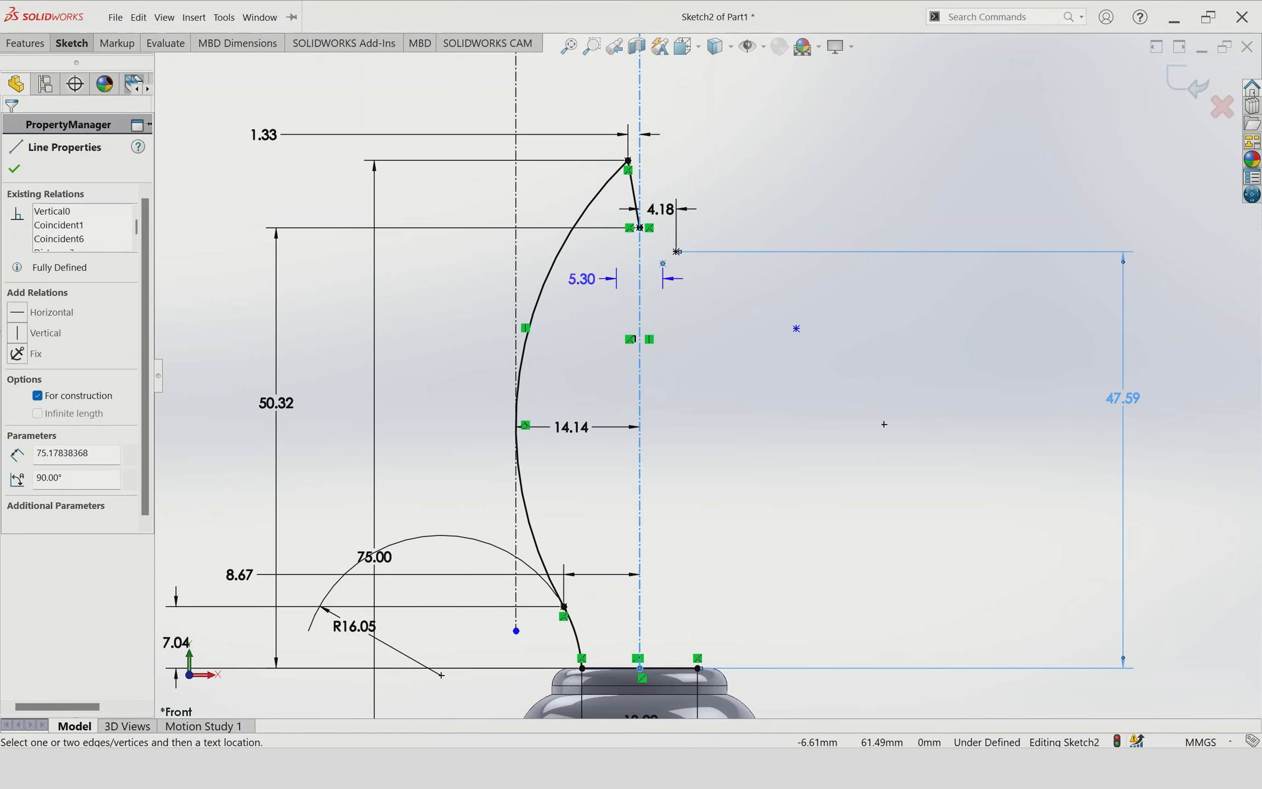
pyautogui.click(591, 279)
pyautogui.write('3.')
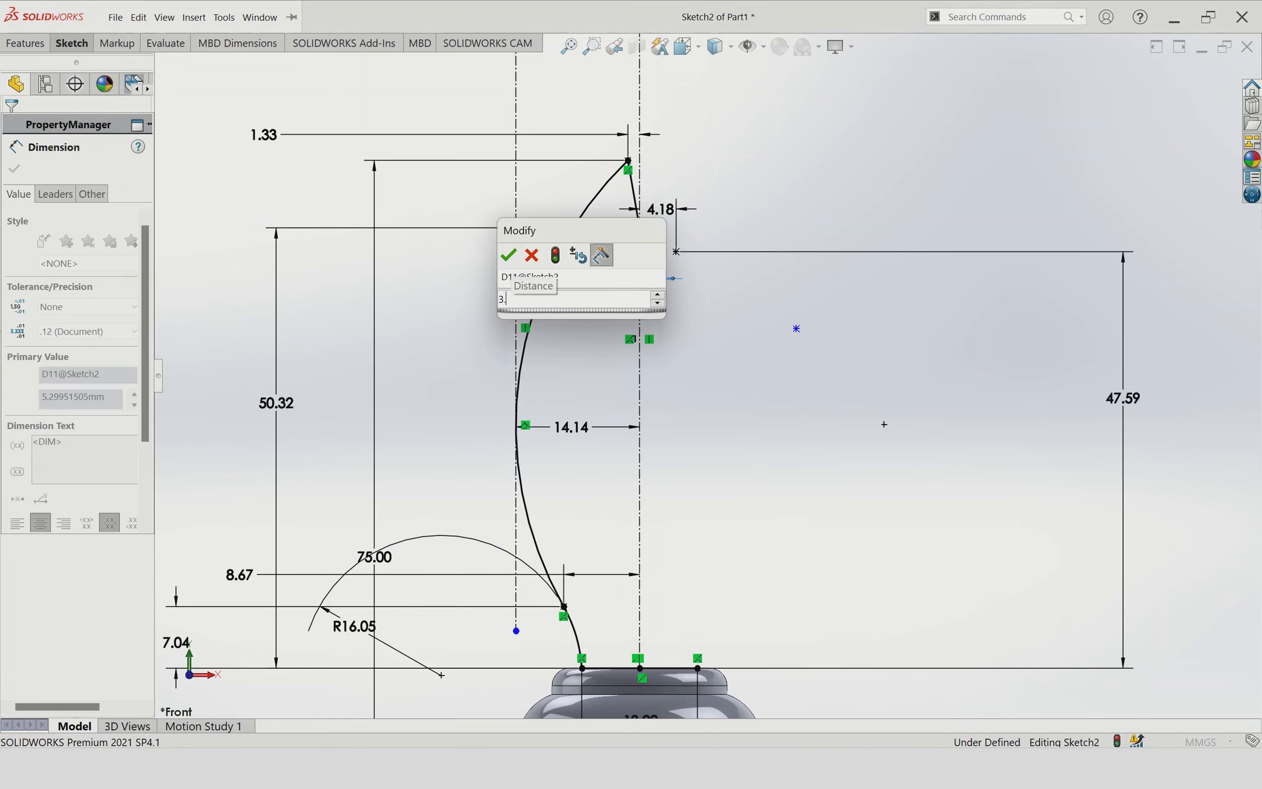
pyautogui.write('08')
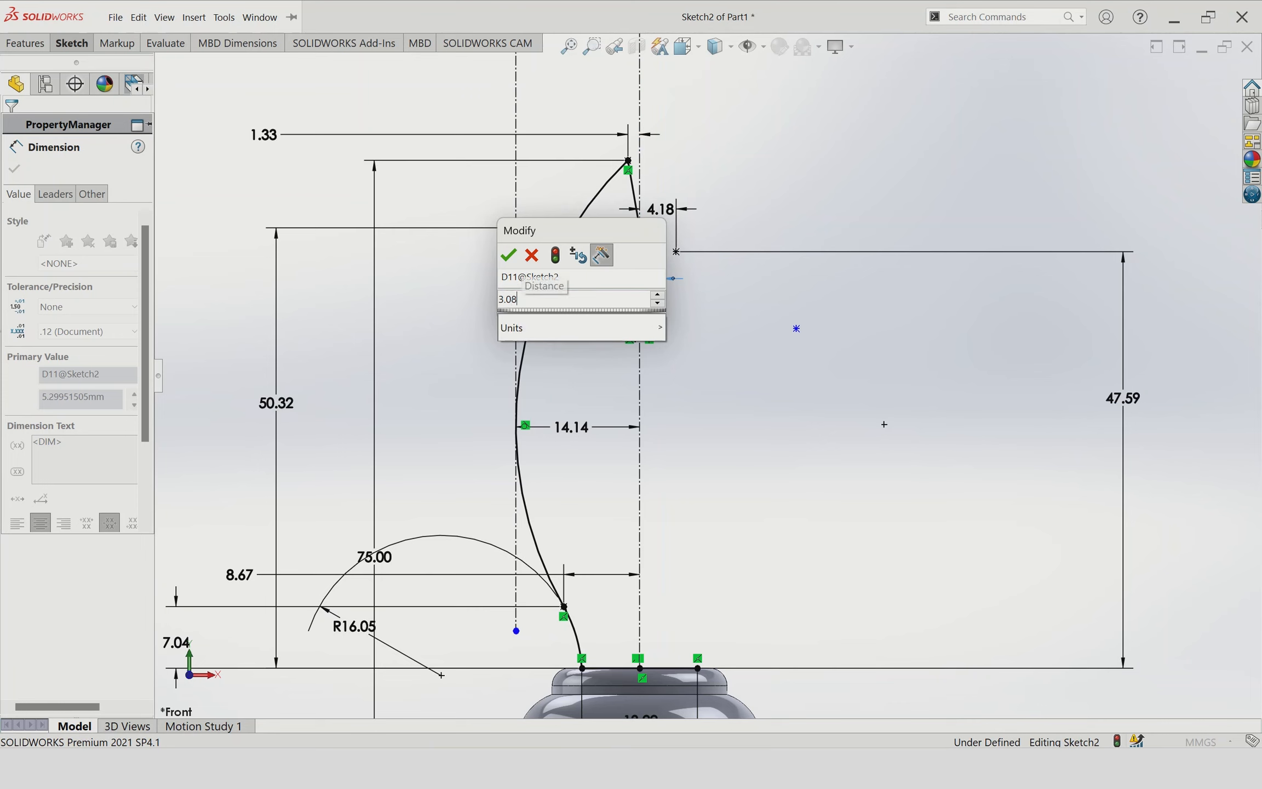
pyautogui.press('Return')
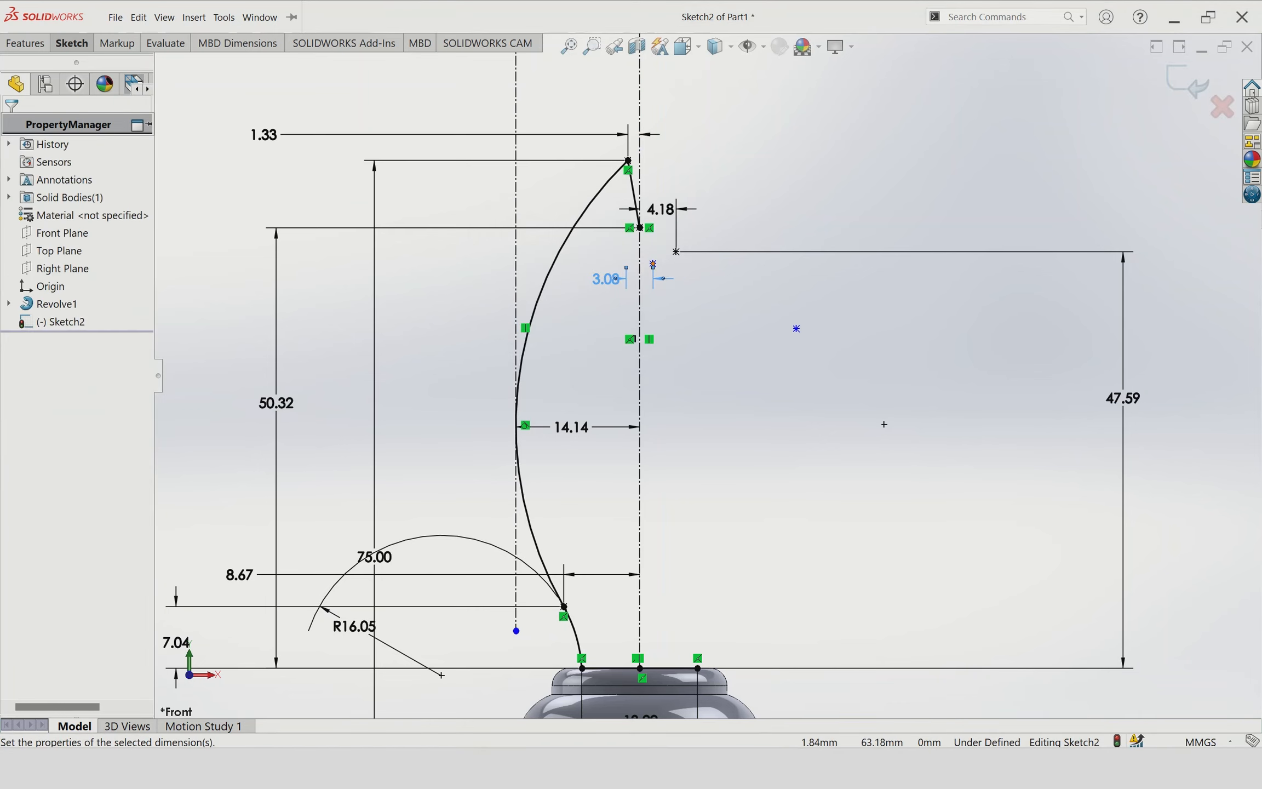
# Dimension the height of the point nearest the main centerline above the base line's midpoint to 45.91 mm
pyautogui.click(653, 263)
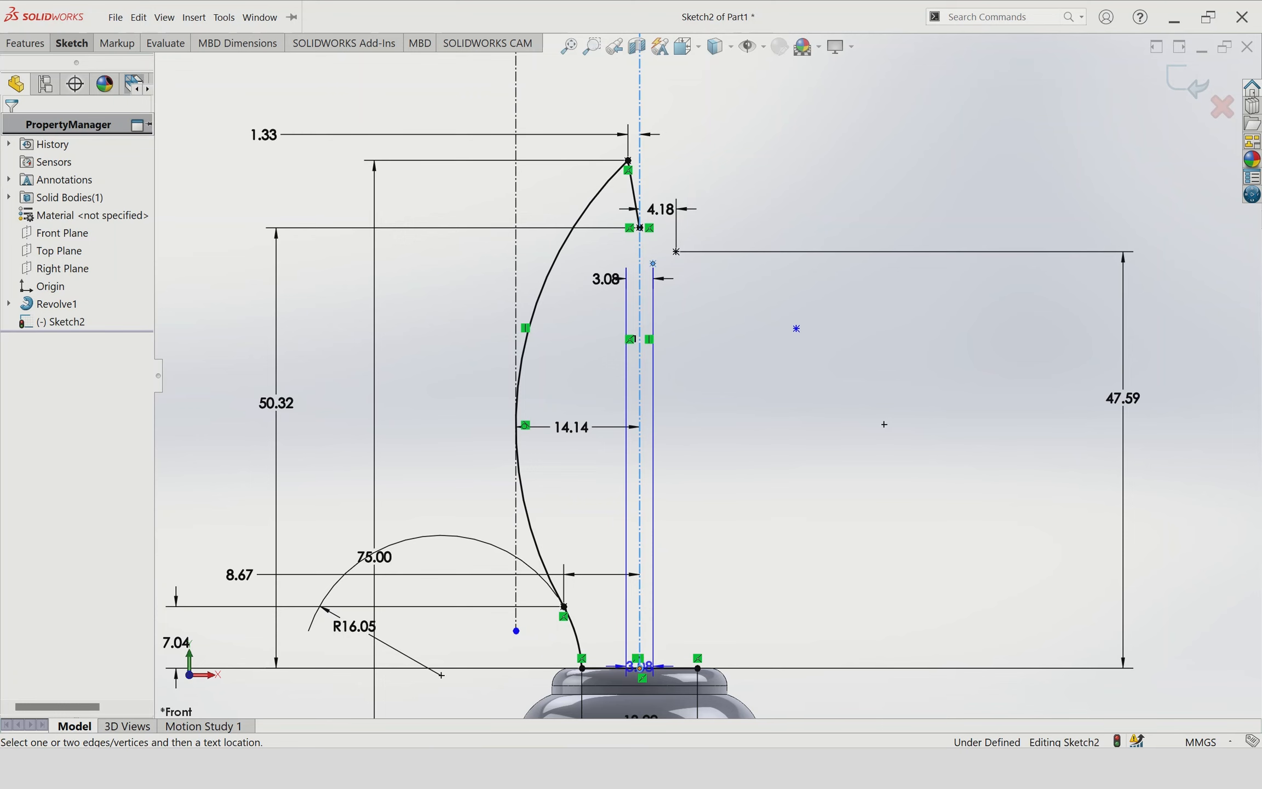
pyautogui.click(639, 668)
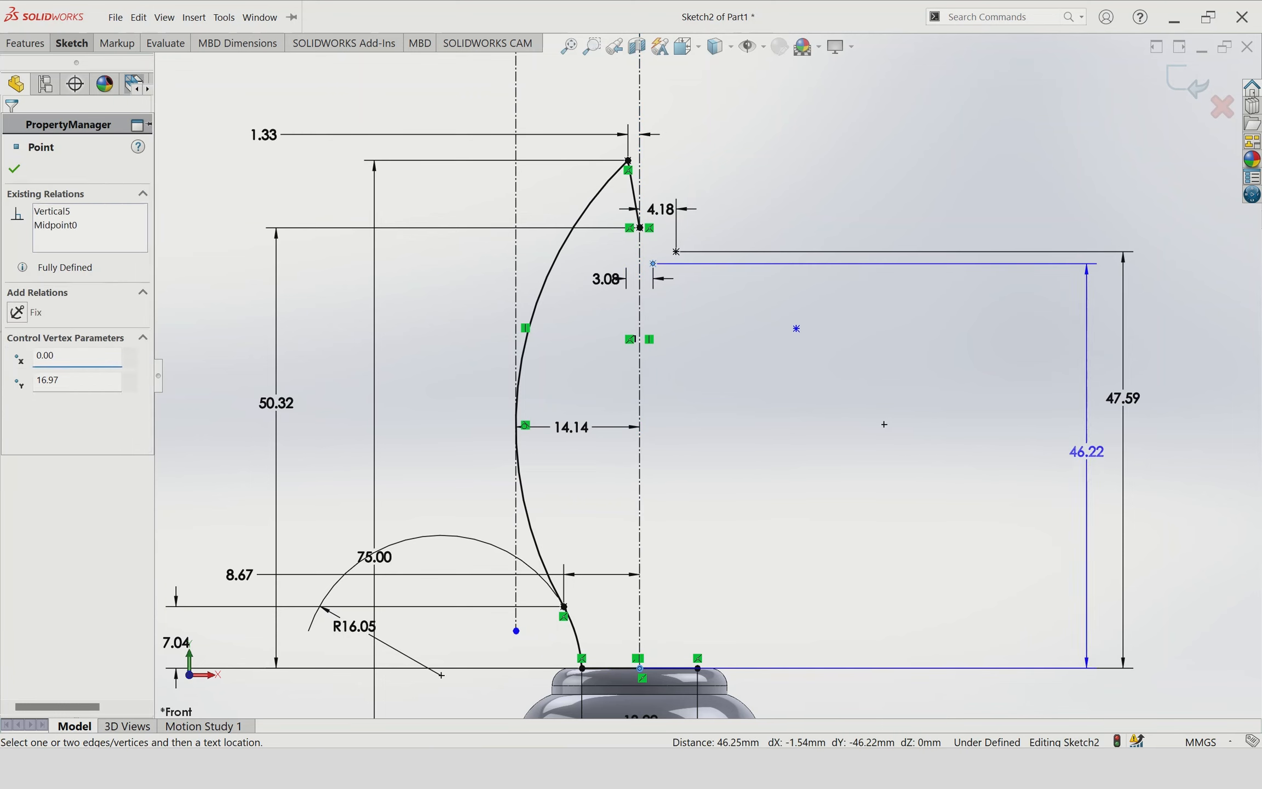
pyautogui.click(1087, 451)
pyautogui.write('45.9')
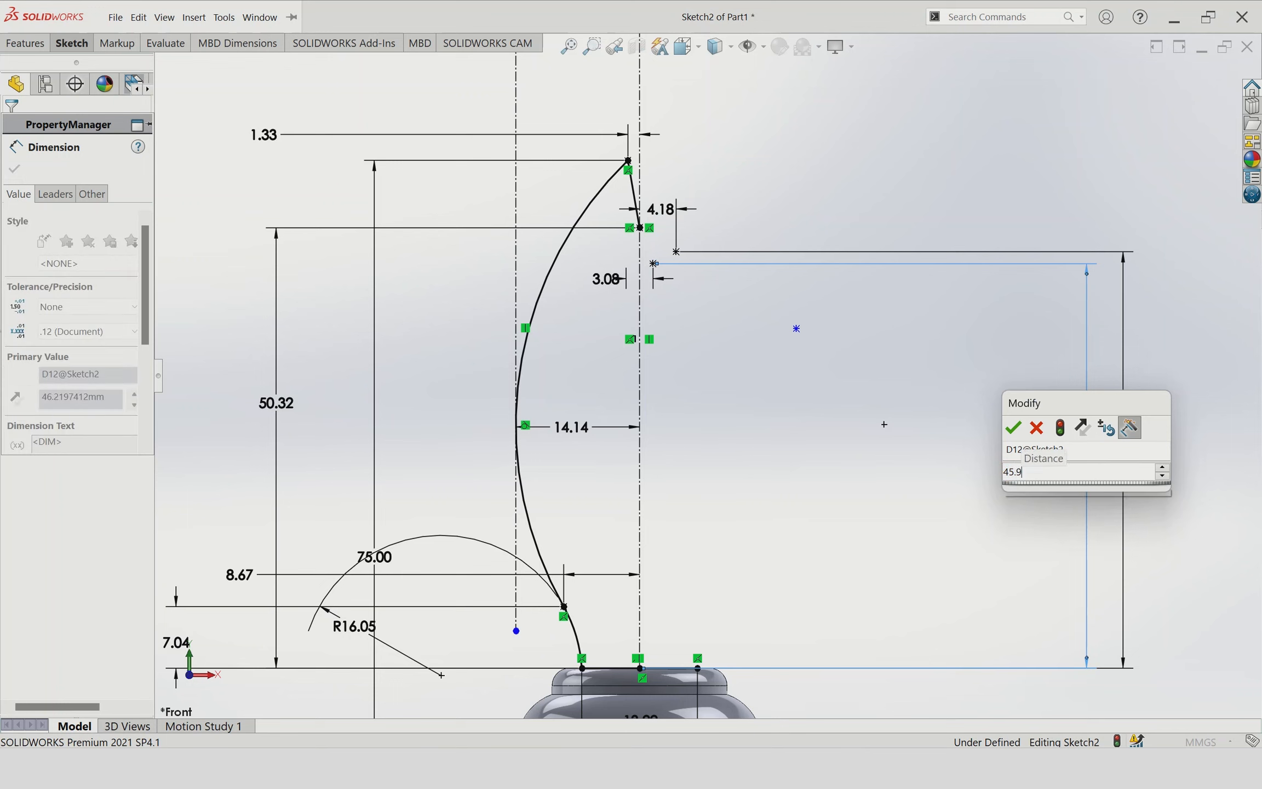
pyautogui.write('5')
pyautogui.press('Return')
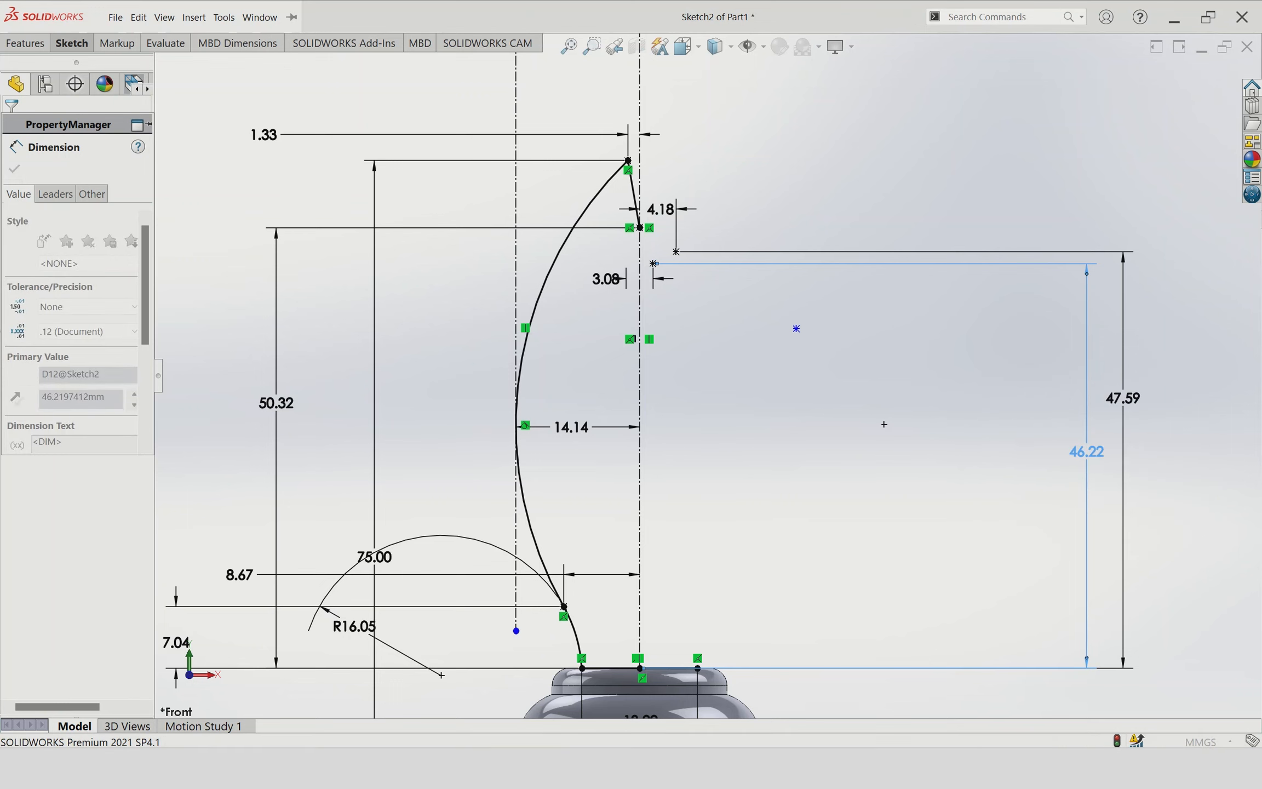
pyautogui.click(640, 371)
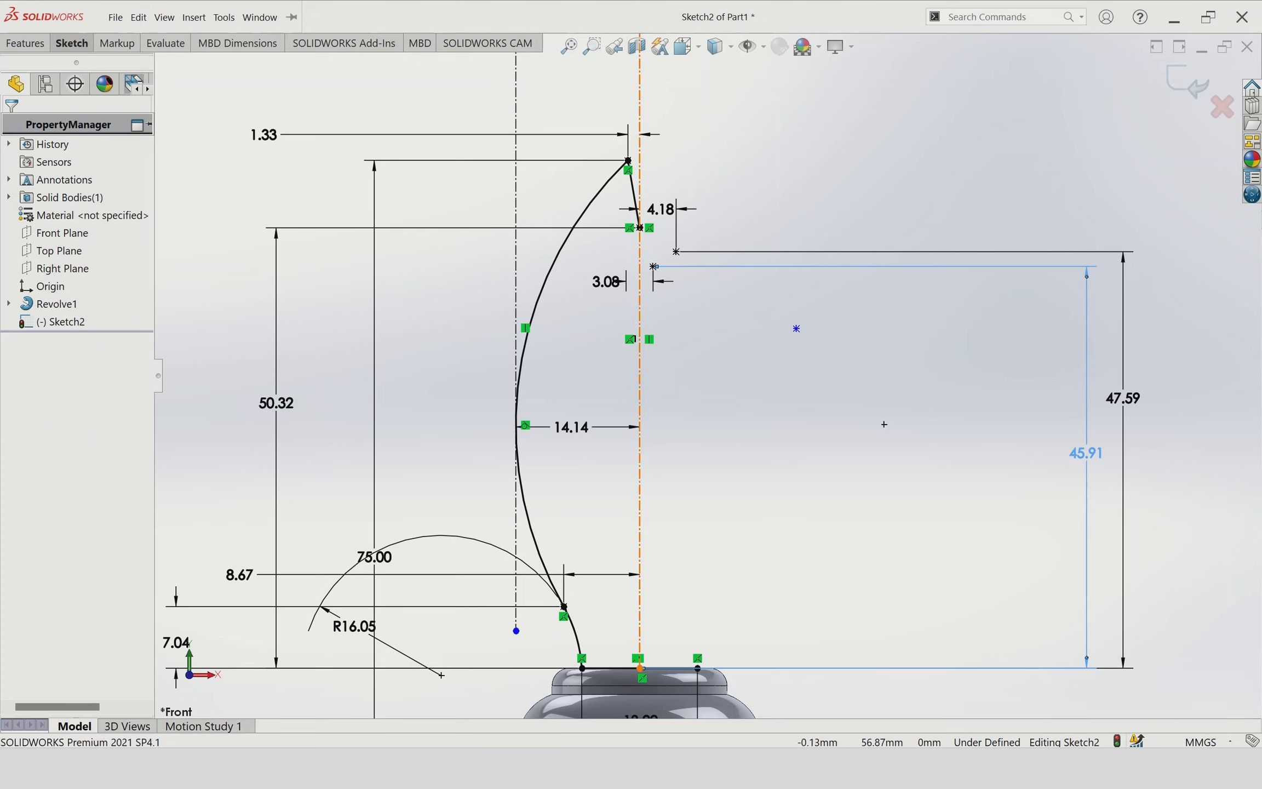
pyautogui.click(640, 319)
pyautogui.click(796, 328)
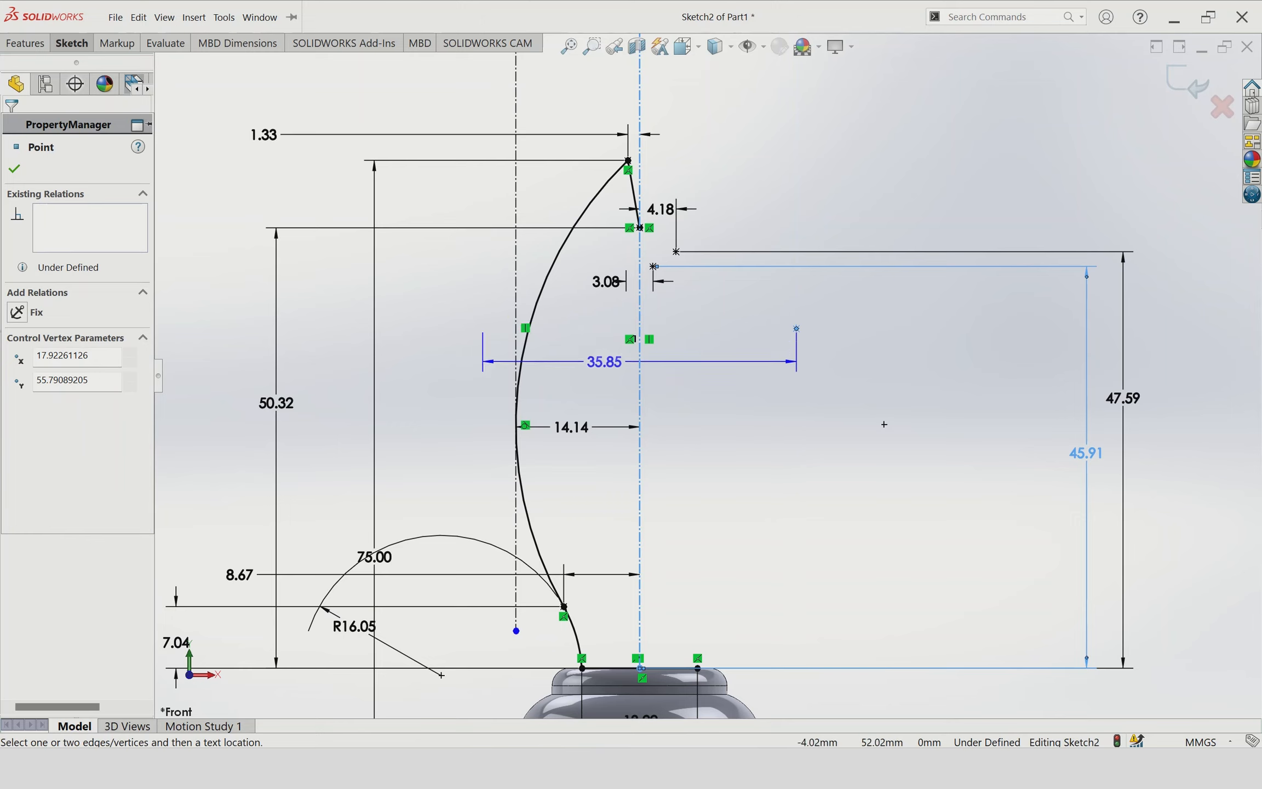
pyautogui.press('Escape')
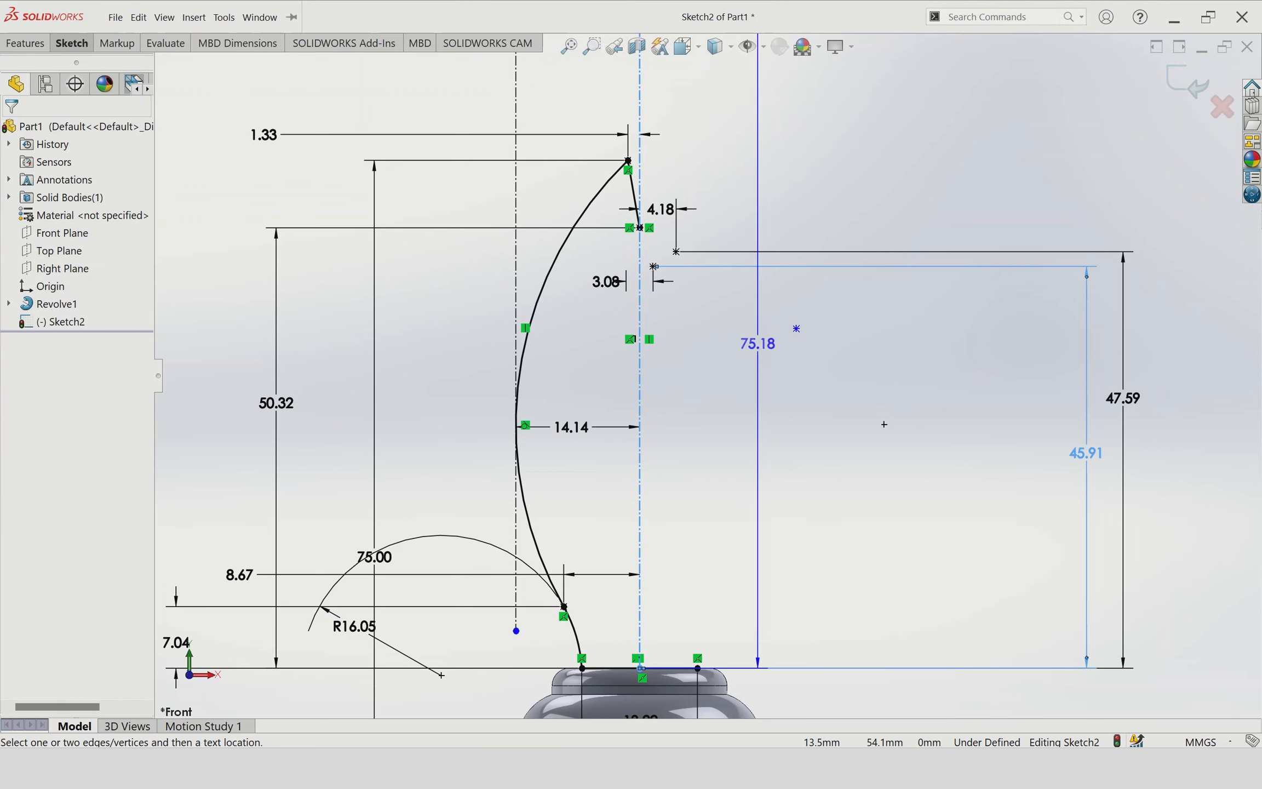
pyautogui.press('Escape')
# Dimension the horizontal distance from the main centerline to the outermost reference point to 14.14 mm
pyautogui.click(798, 328)
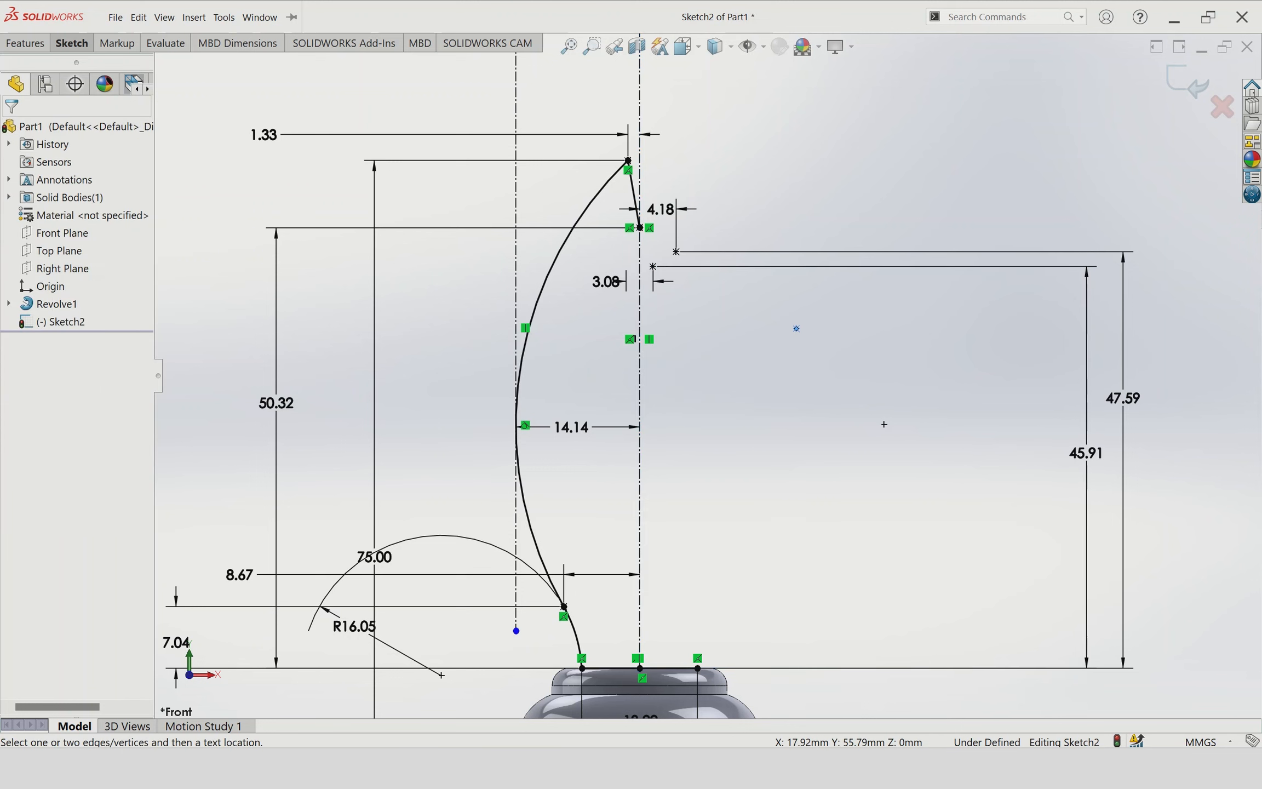
pyautogui.click(640, 338)
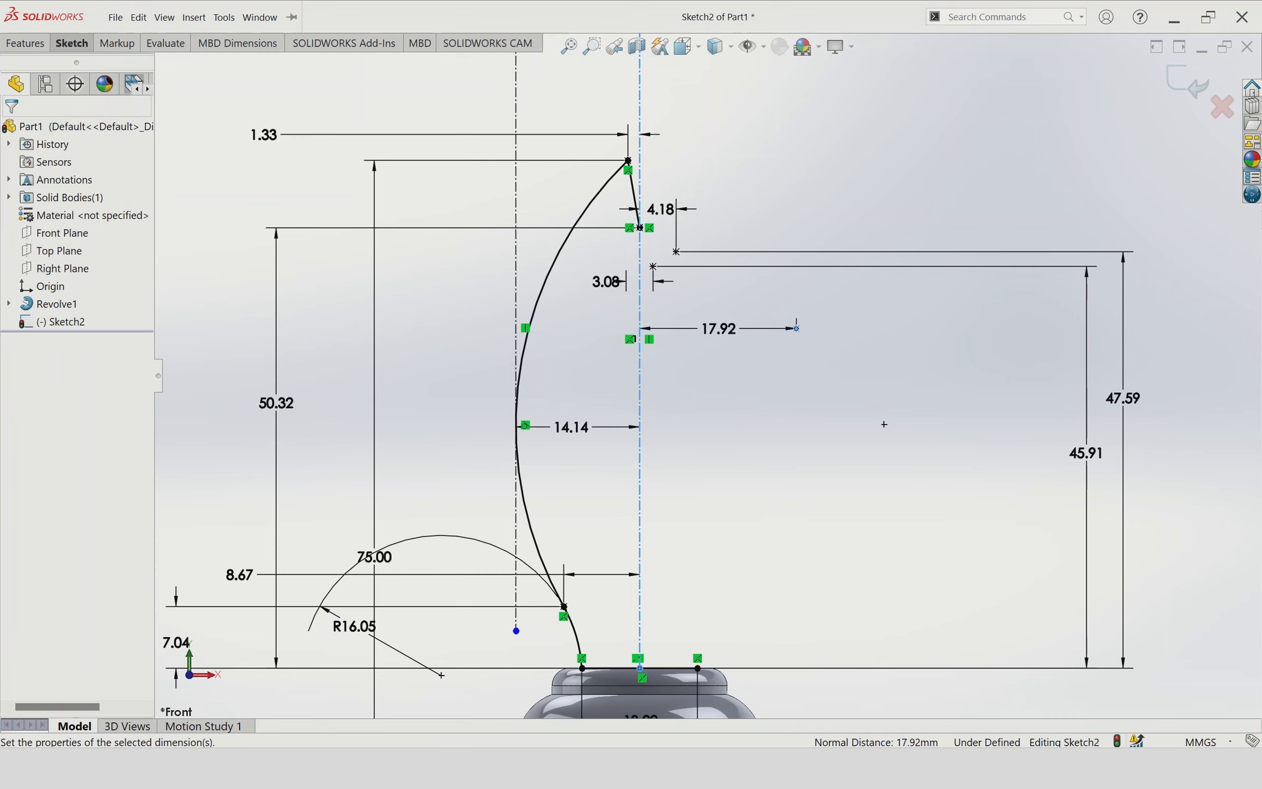
pyautogui.click(719, 329)
pyautogui.write('14.14')
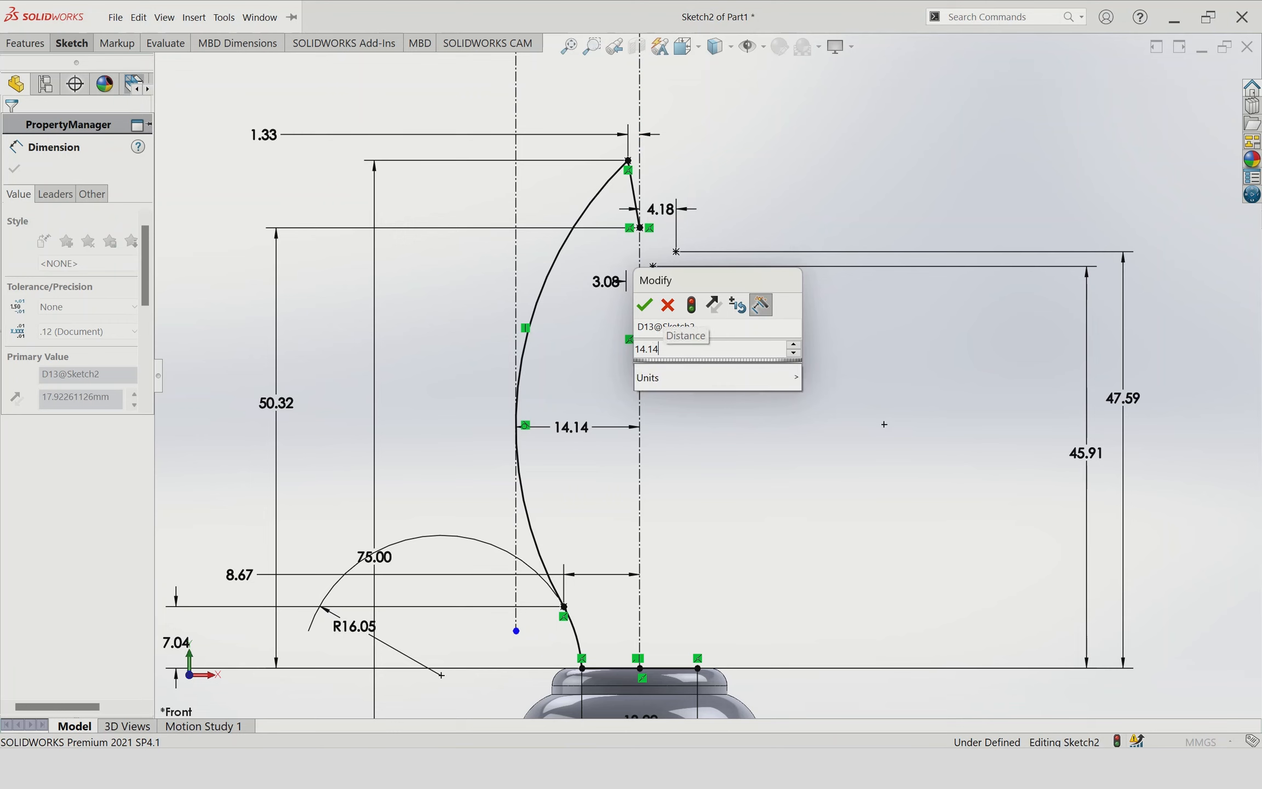
pyautogui.press('Return')
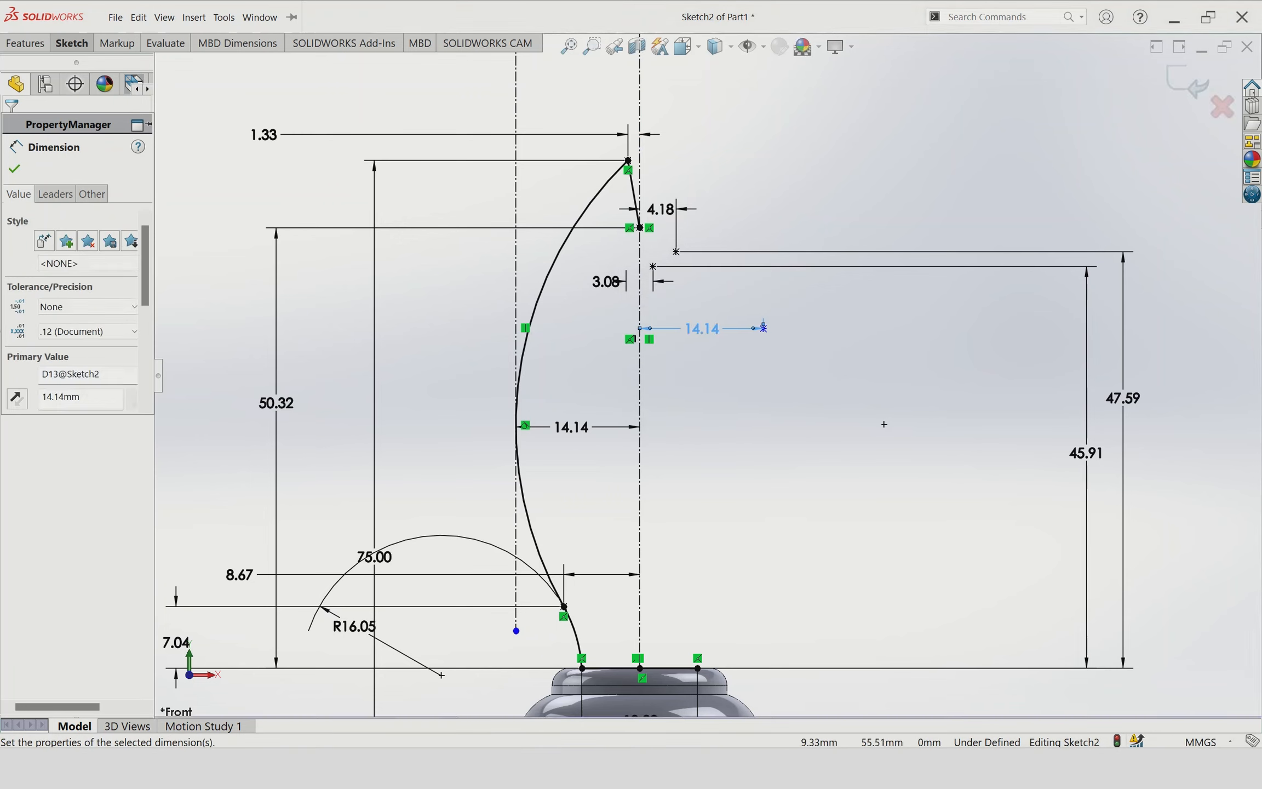
# Dimension the height of the outermost reference point above the base line to 38.65 mm
pyautogui.click(666, 668)
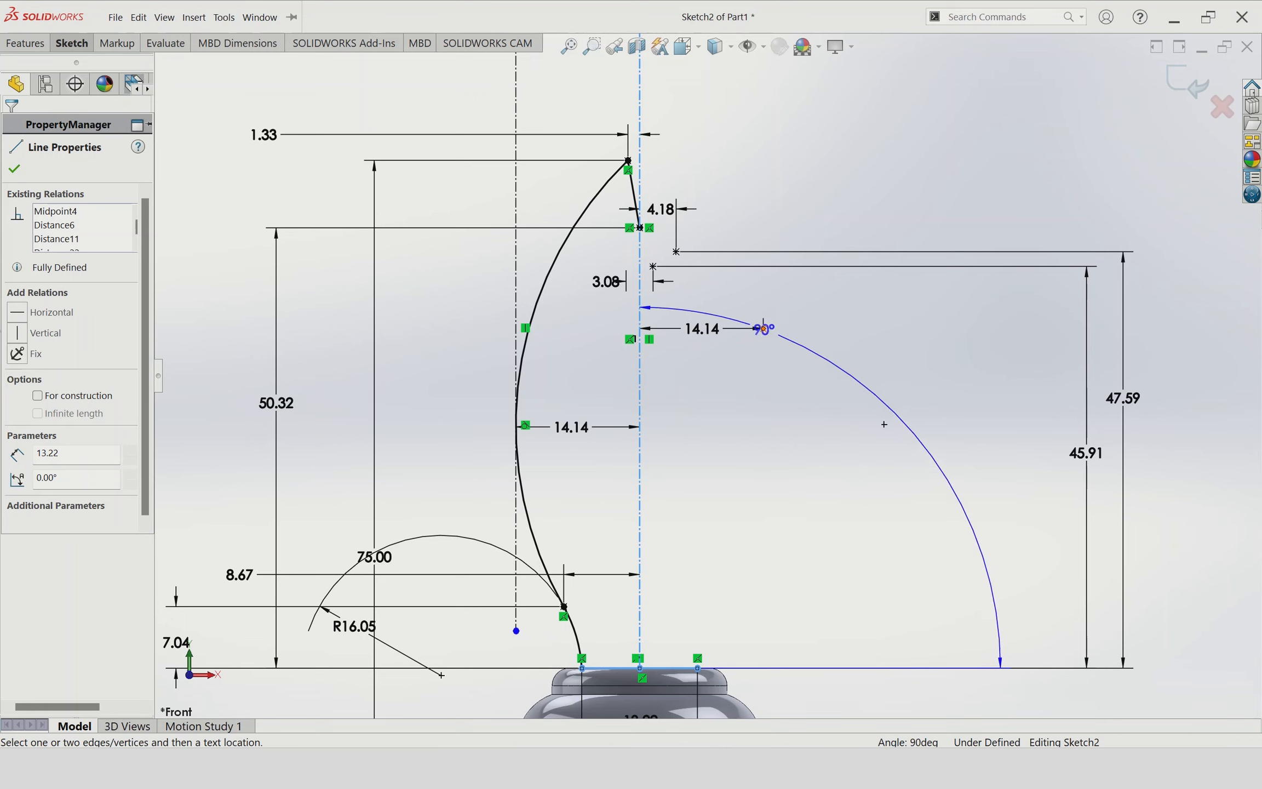
pyautogui.click(763, 329)
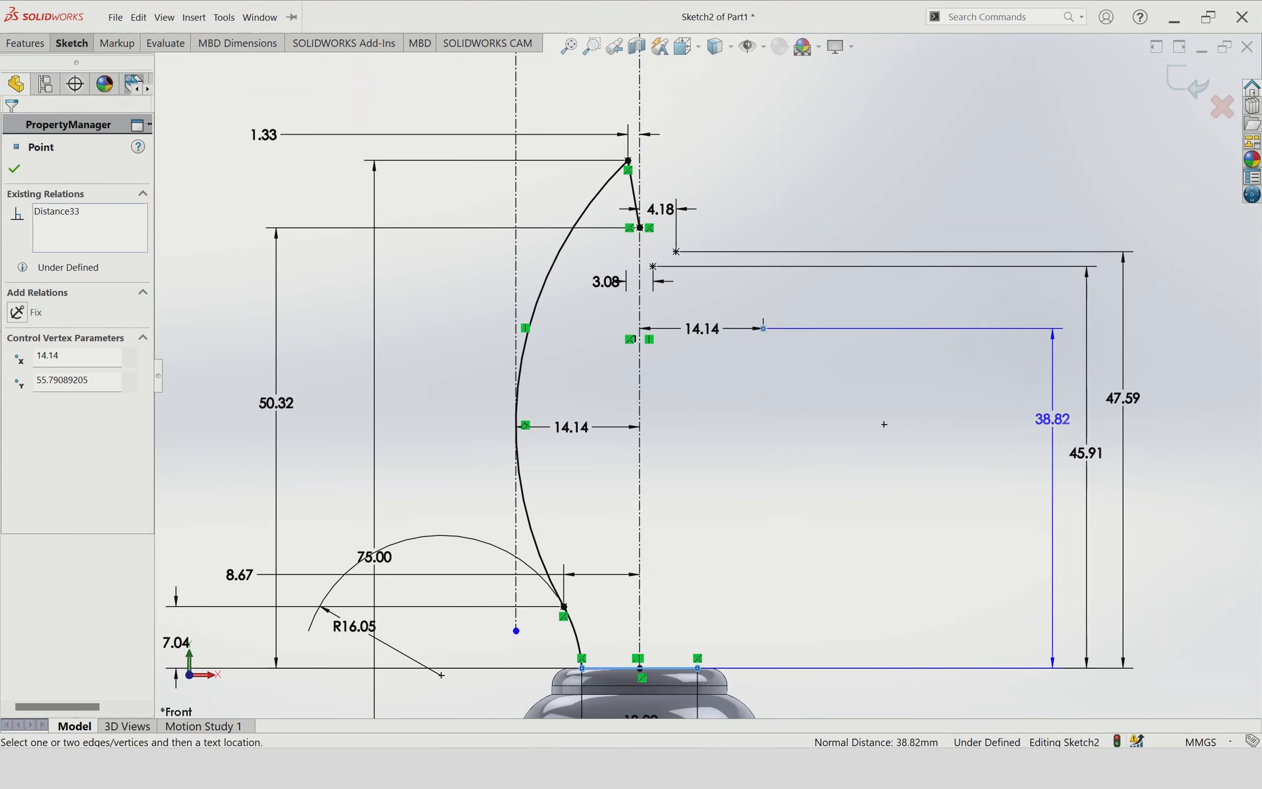
pyautogui.click(1052, 419)
pyautogui.write('3')
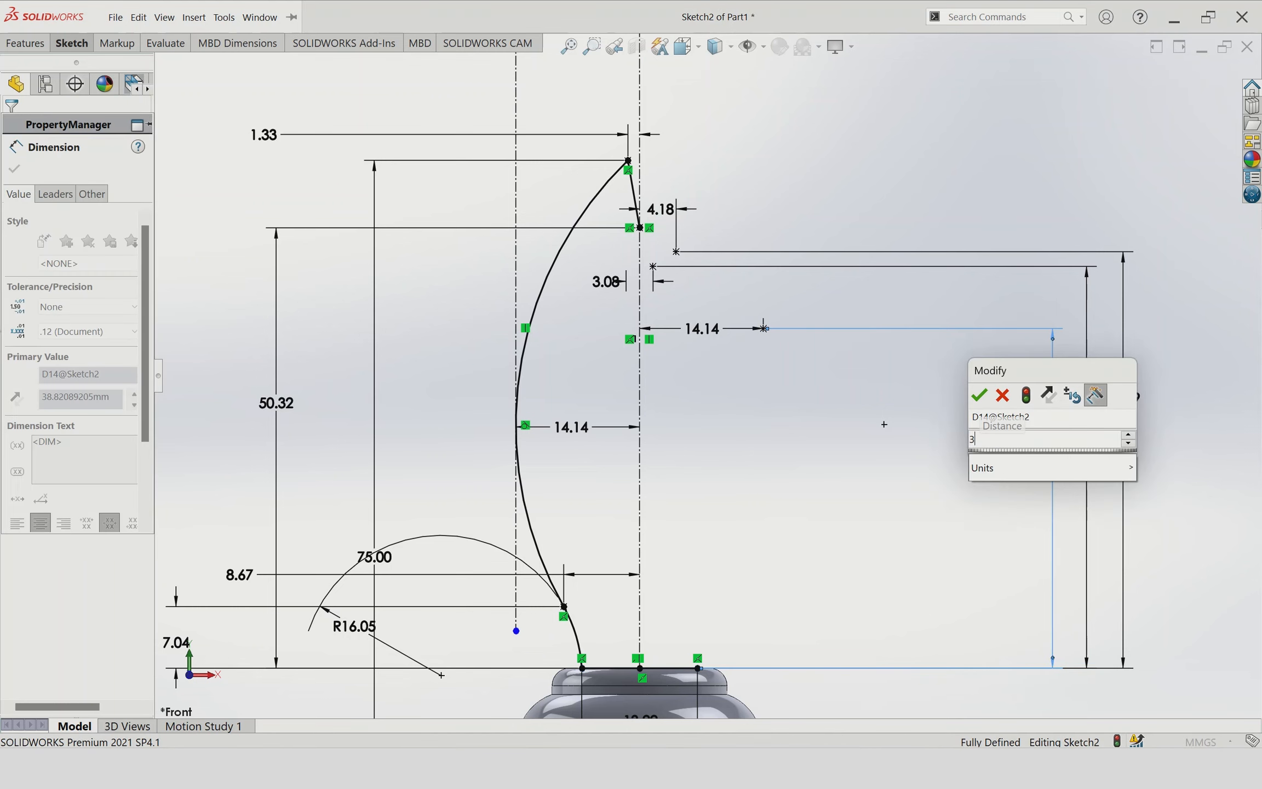
pyautogui.write('8.65')
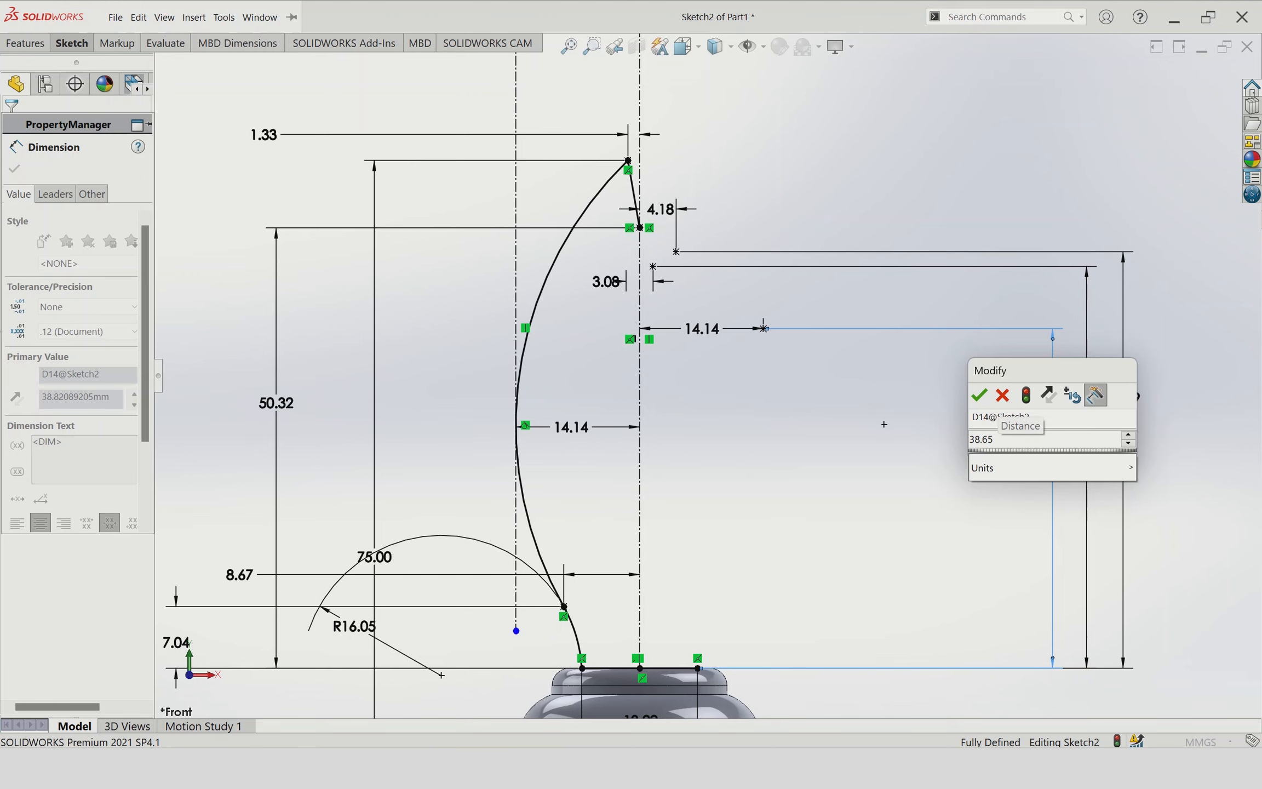
pyautogui.press('Return')
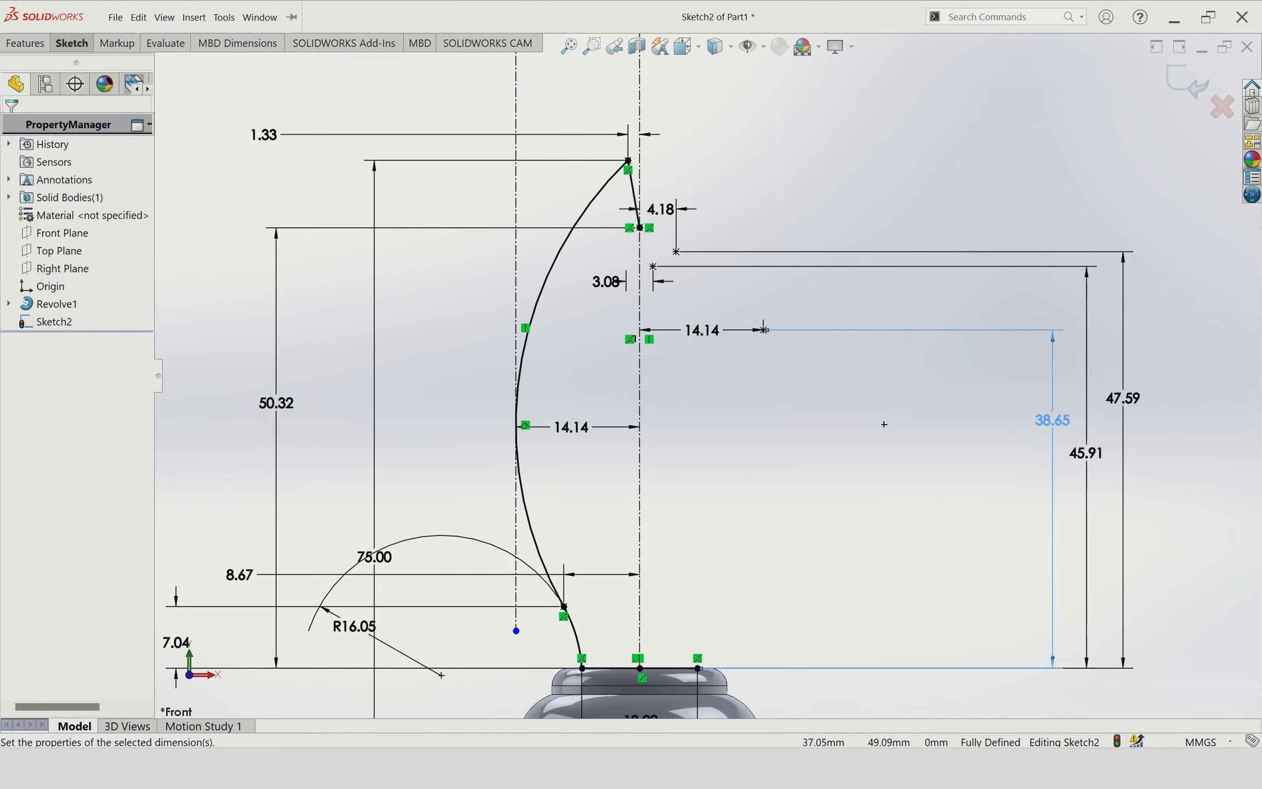
pyautogui.press('Escape')
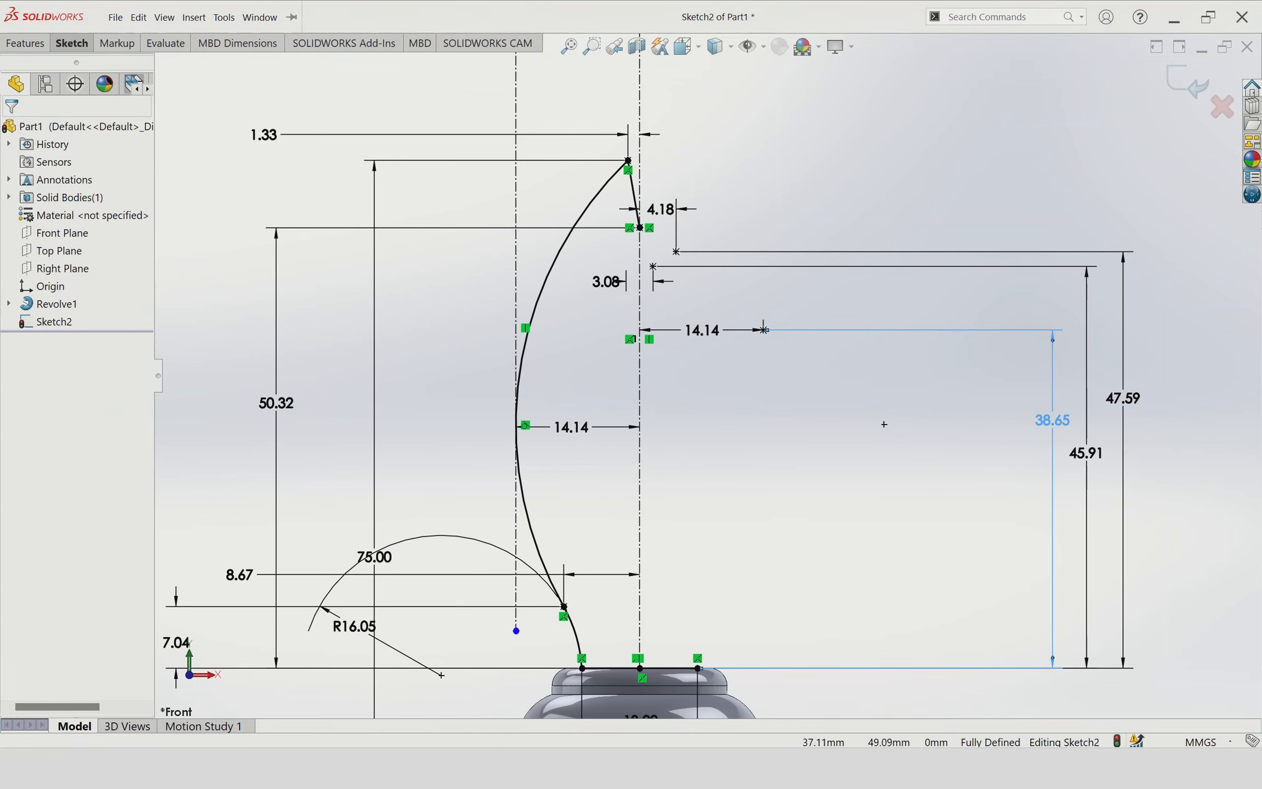
# Draw three connected lines from the short line's lower end on the main centerline through the three dimensioned reference points, from highest to lowest
pyautogui.click(71, 43)
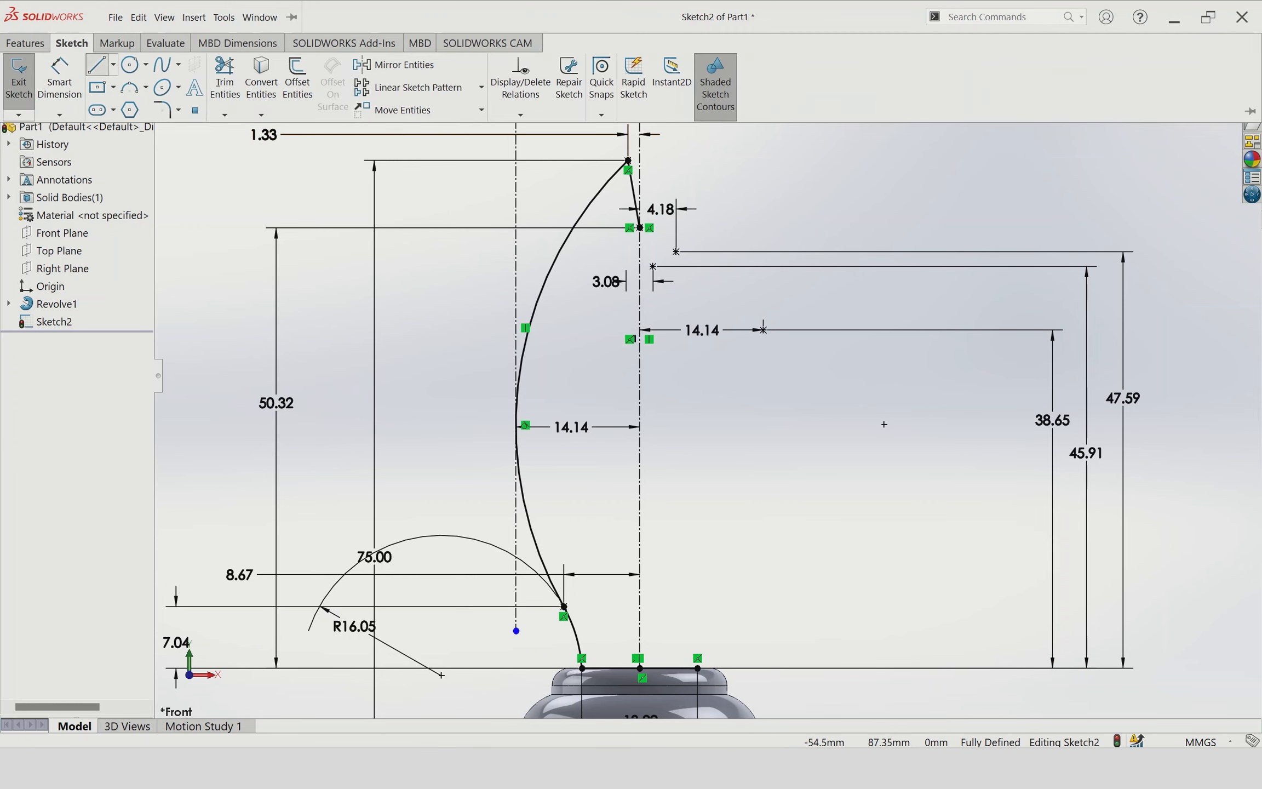
pyautogui.click(97, 65)
pyautogui.click(640, 227)
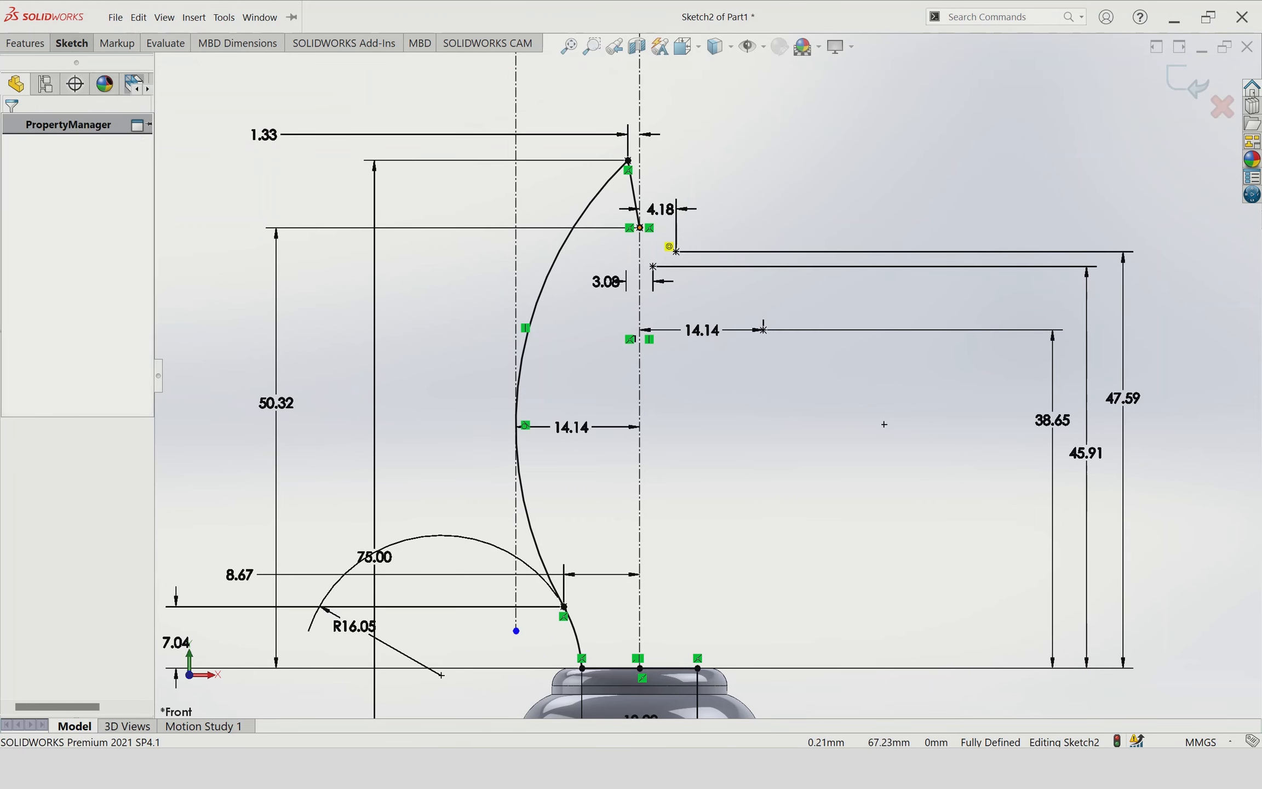
pyautogui.click(676, 252)
pyautogui.click(653, 266)
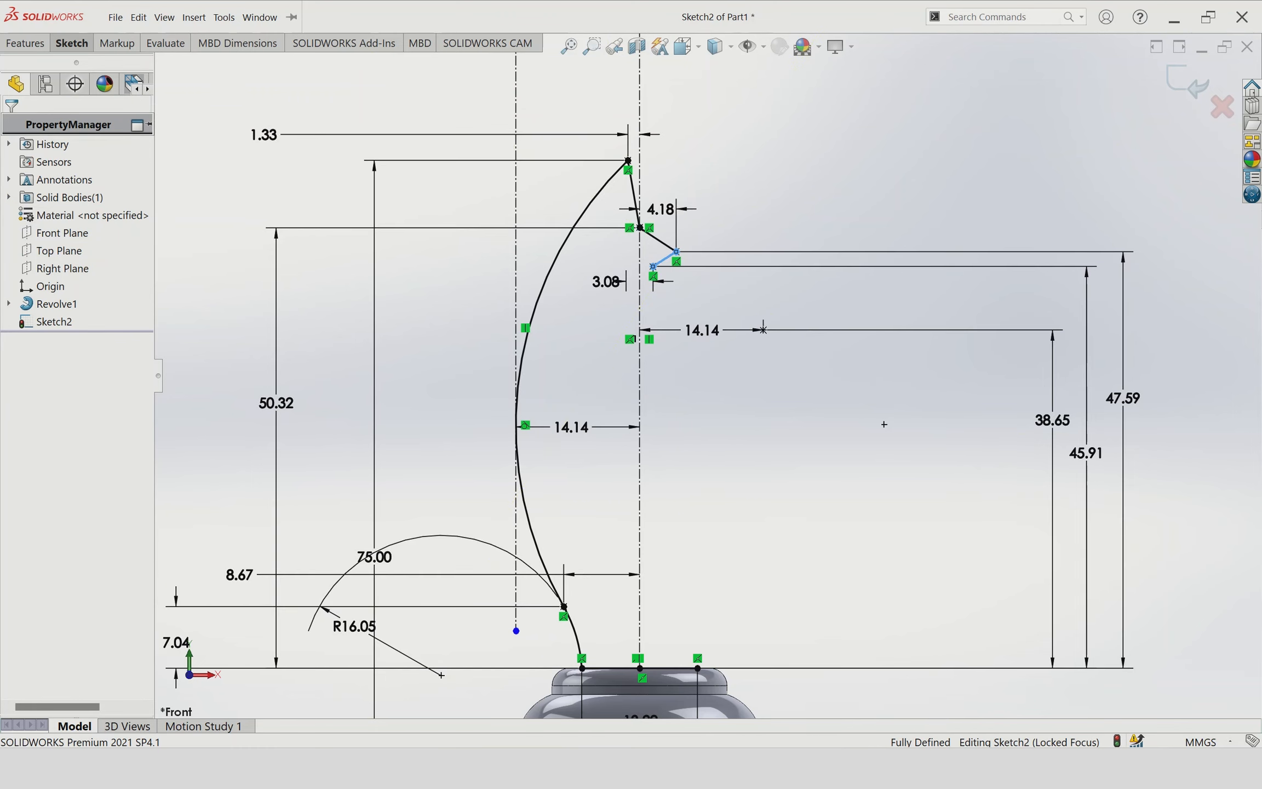
pyautogui.click(763, 329)
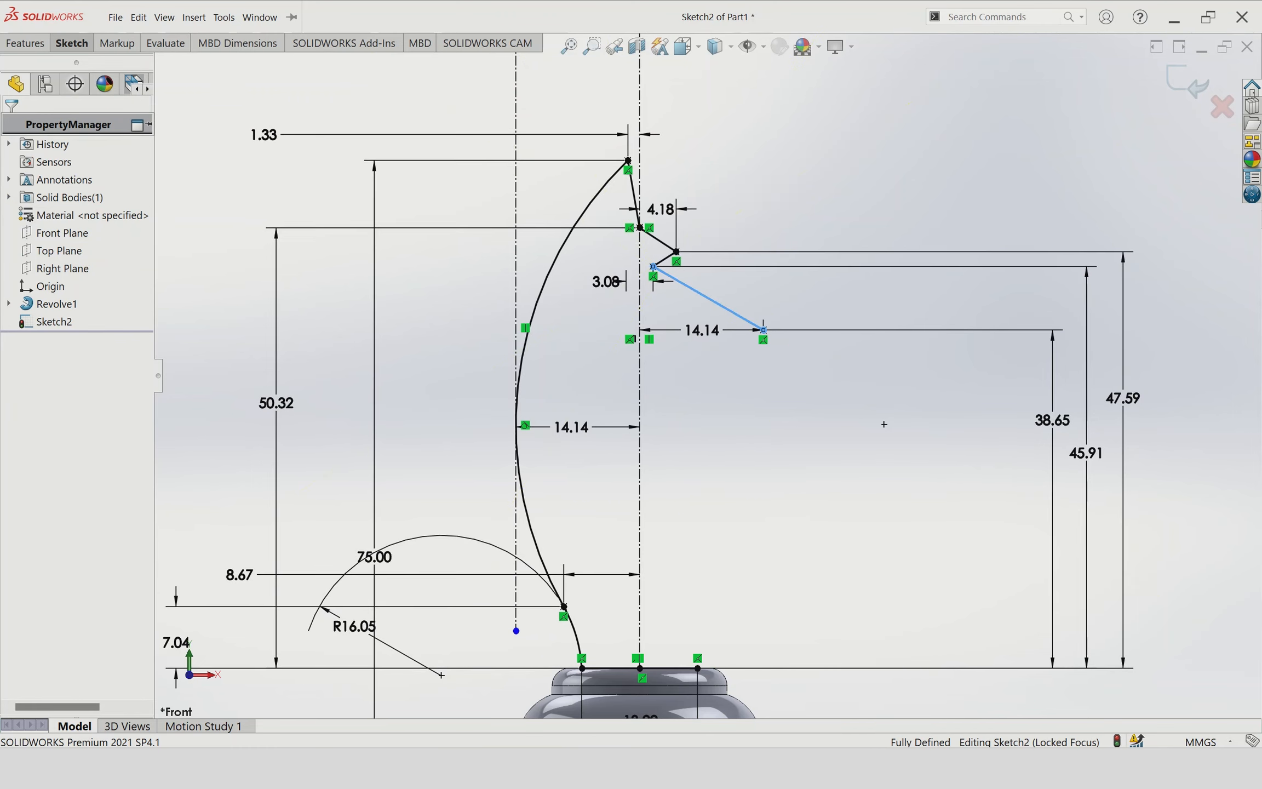
pyautogui.press('Escape')
# Move the 14.14 mm dimension of the long sloped line's lower end above that point, with its text across the main centerline
pyautogui.scroll(2, 752, 502)
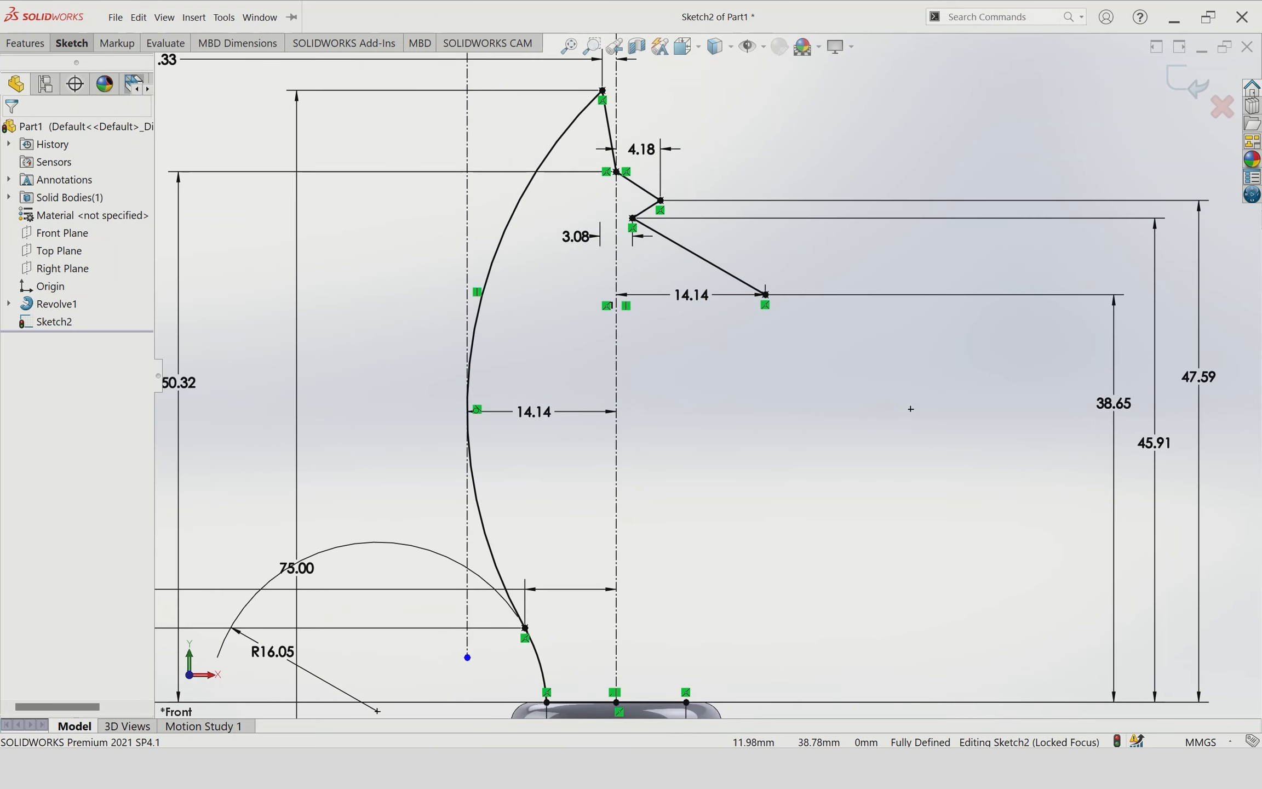
pyautogui.scroll(-1, 753, 501)
pyautogui.moveTo(675, 252); pyautogui.dragTo(490, 227)
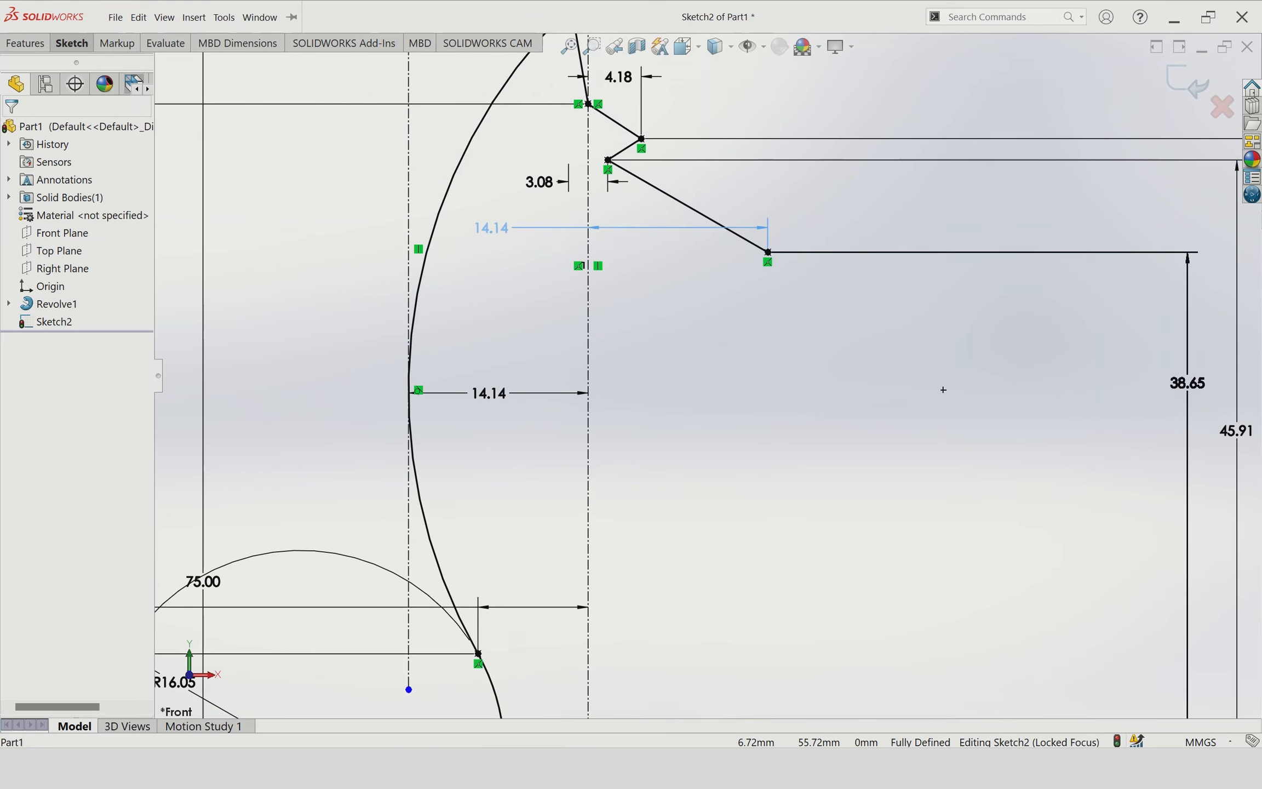
pyautogui.scroll(1, 941, 389)
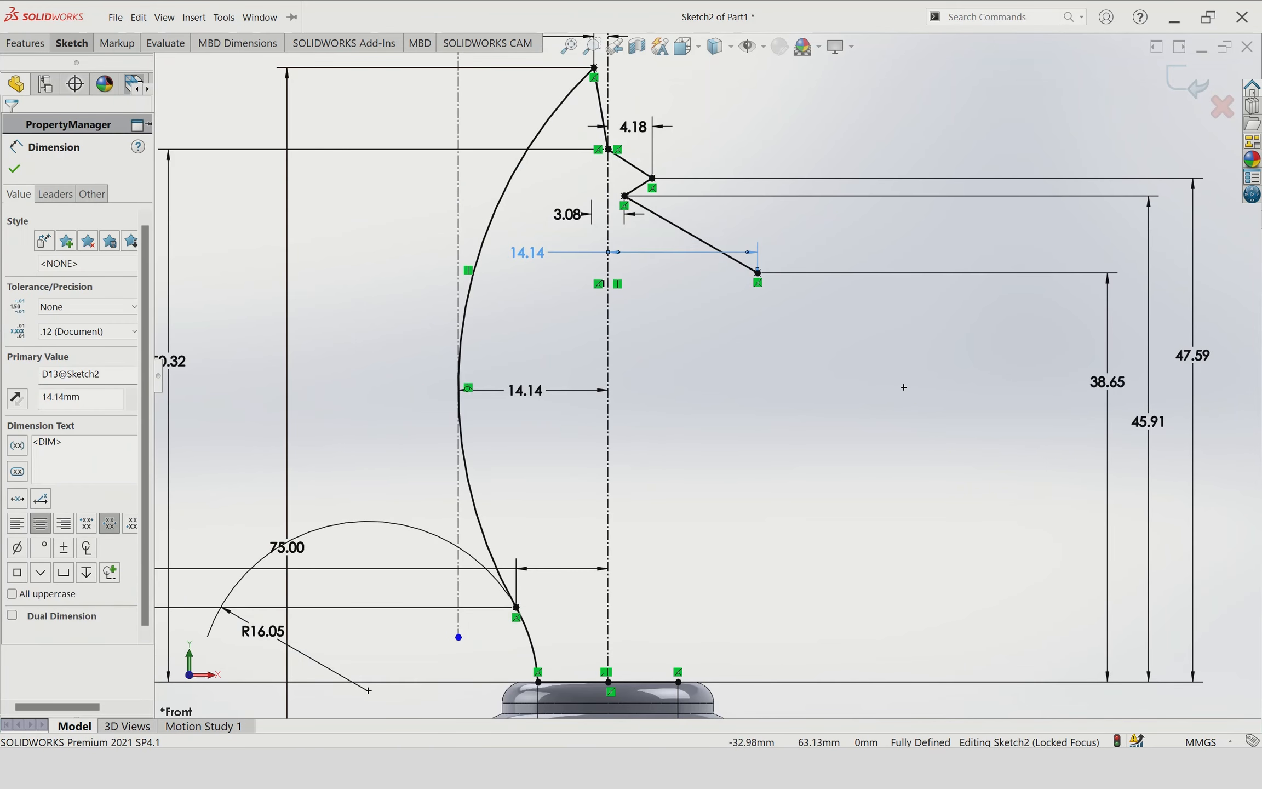
# Try placing two sketch points below the long sloped line, and undo them
pyautogui.click(71, 43)
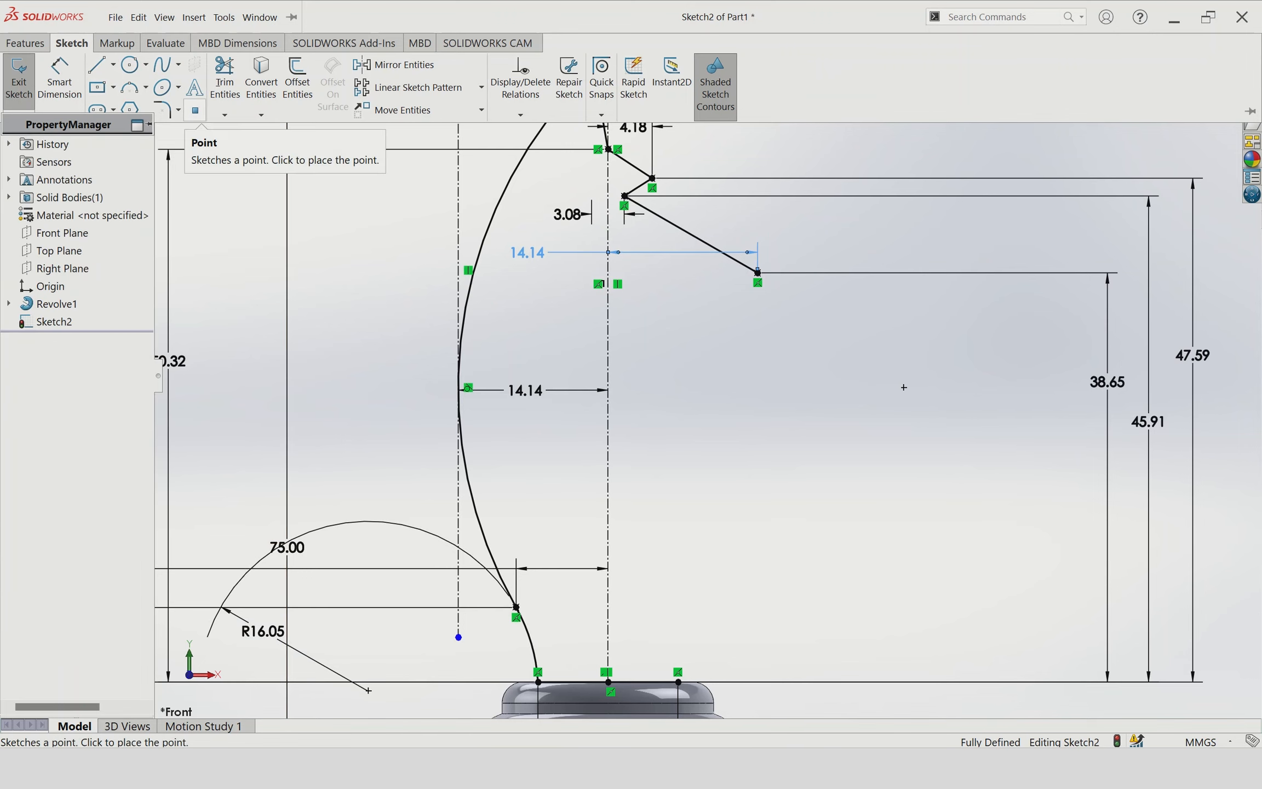
pyautogui.click(195, 110)
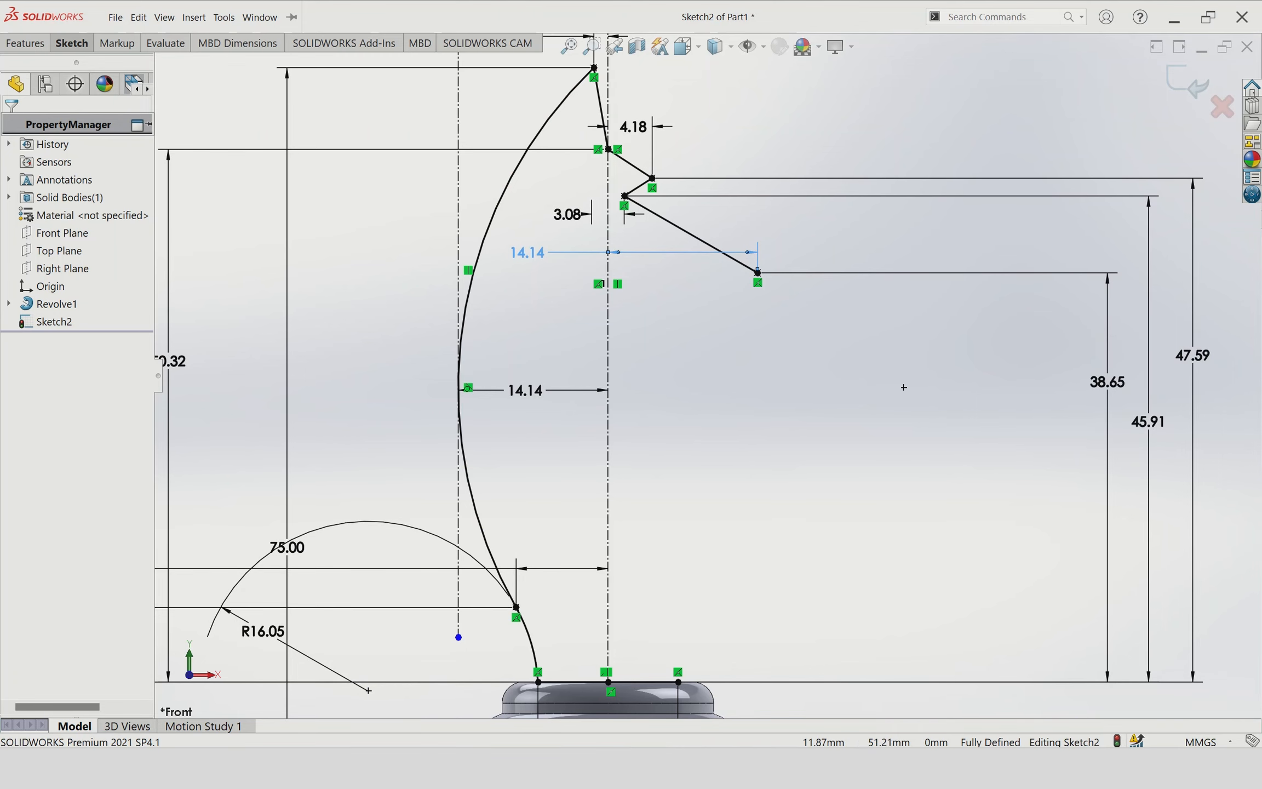
pyautogui.click(734, 319)
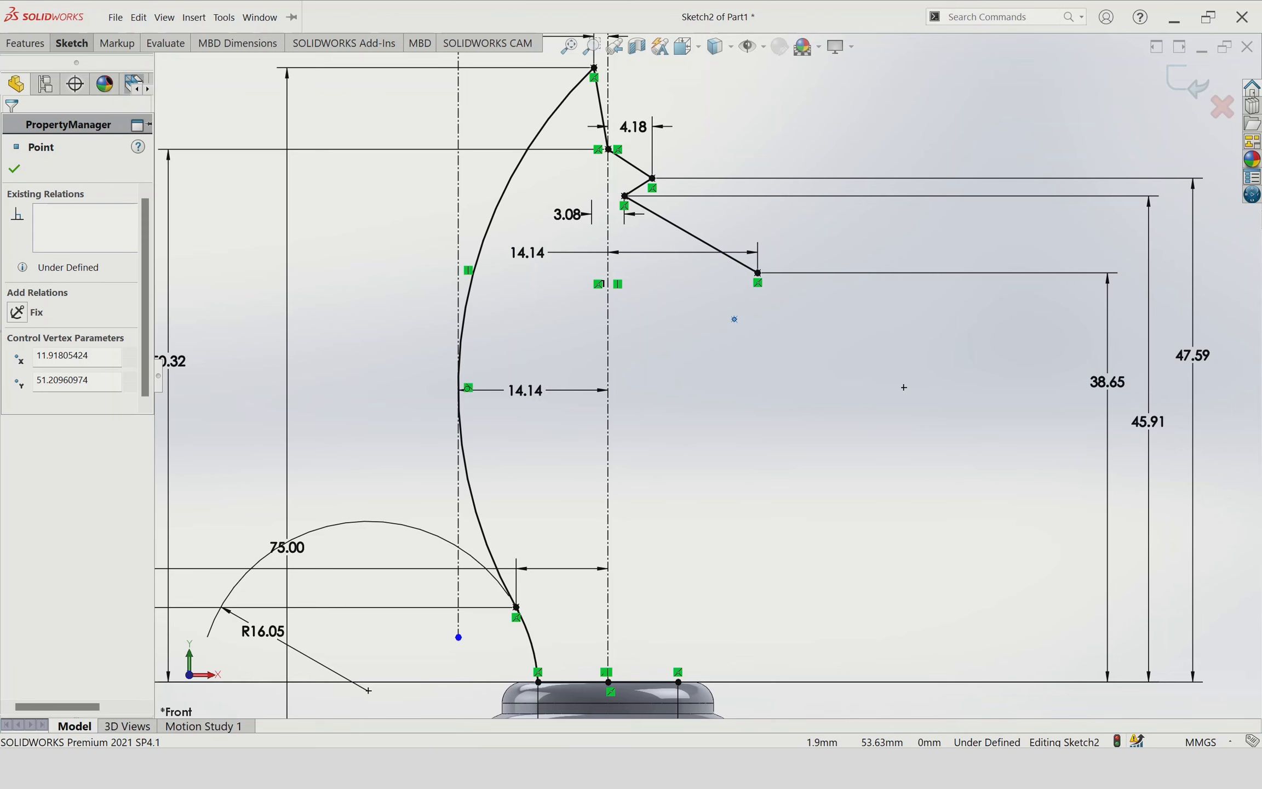
pyautogui.click(624, 297)
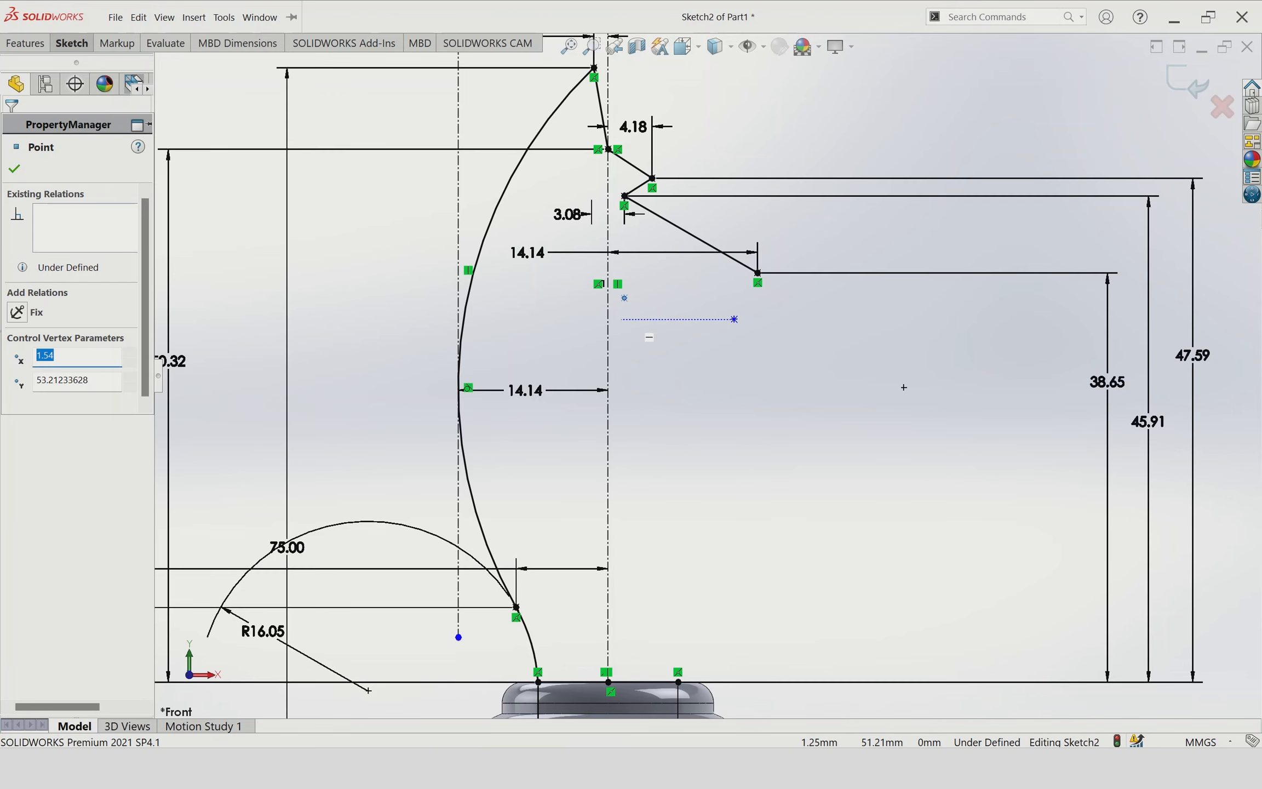
pyautogui.press('Escape')
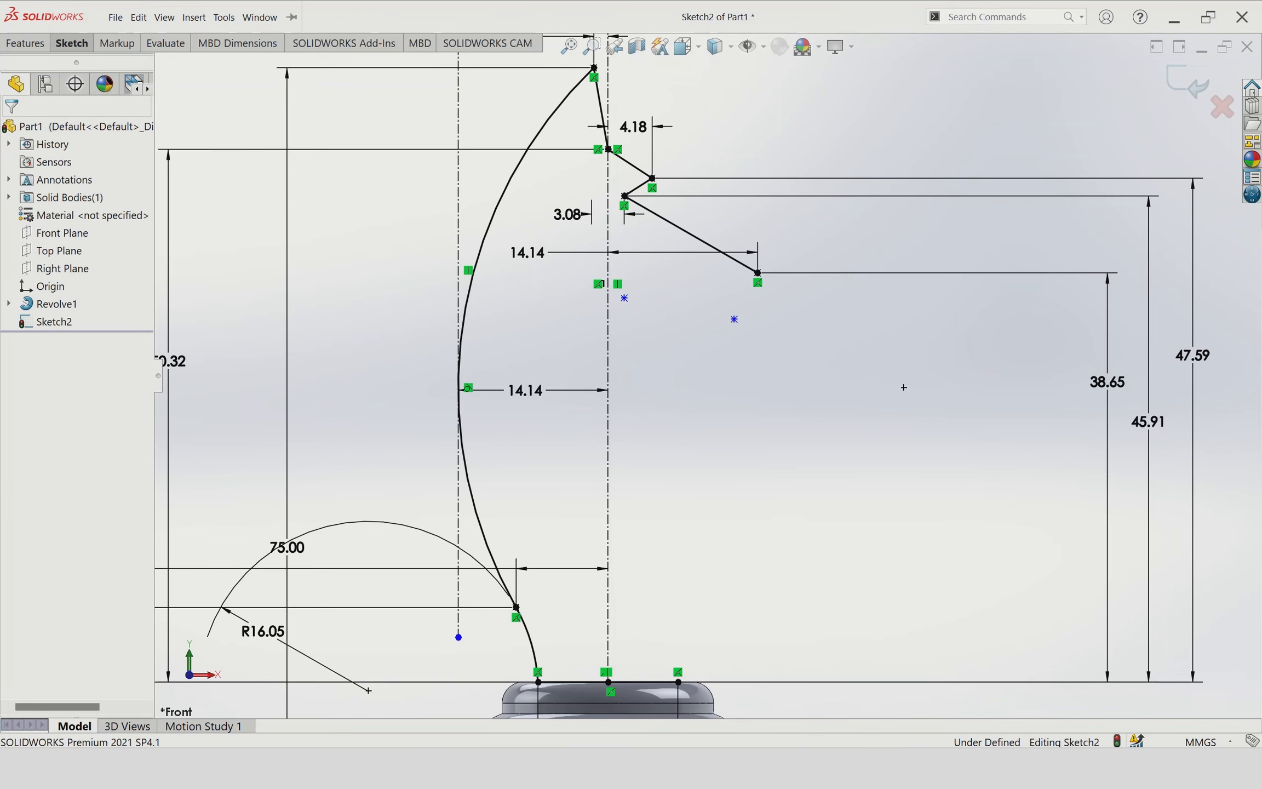
pyautogui.hotkey('ctrl', 'z')
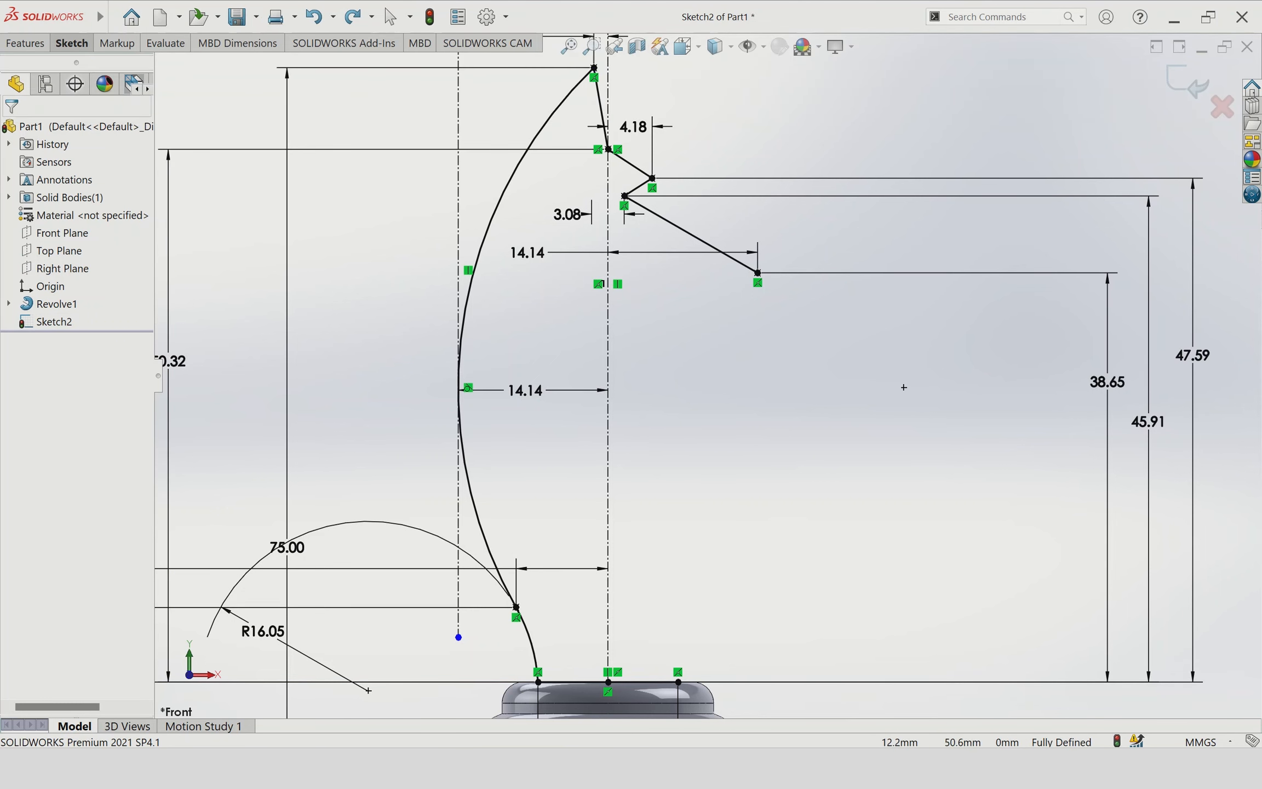
# Place sketch points at about (12.2, 50.6), (3.7, 53.4) and (-2.8, 49.4) mm, plus one on the main centerline below them
pyautogui.hotkey('ctrl', 'y')
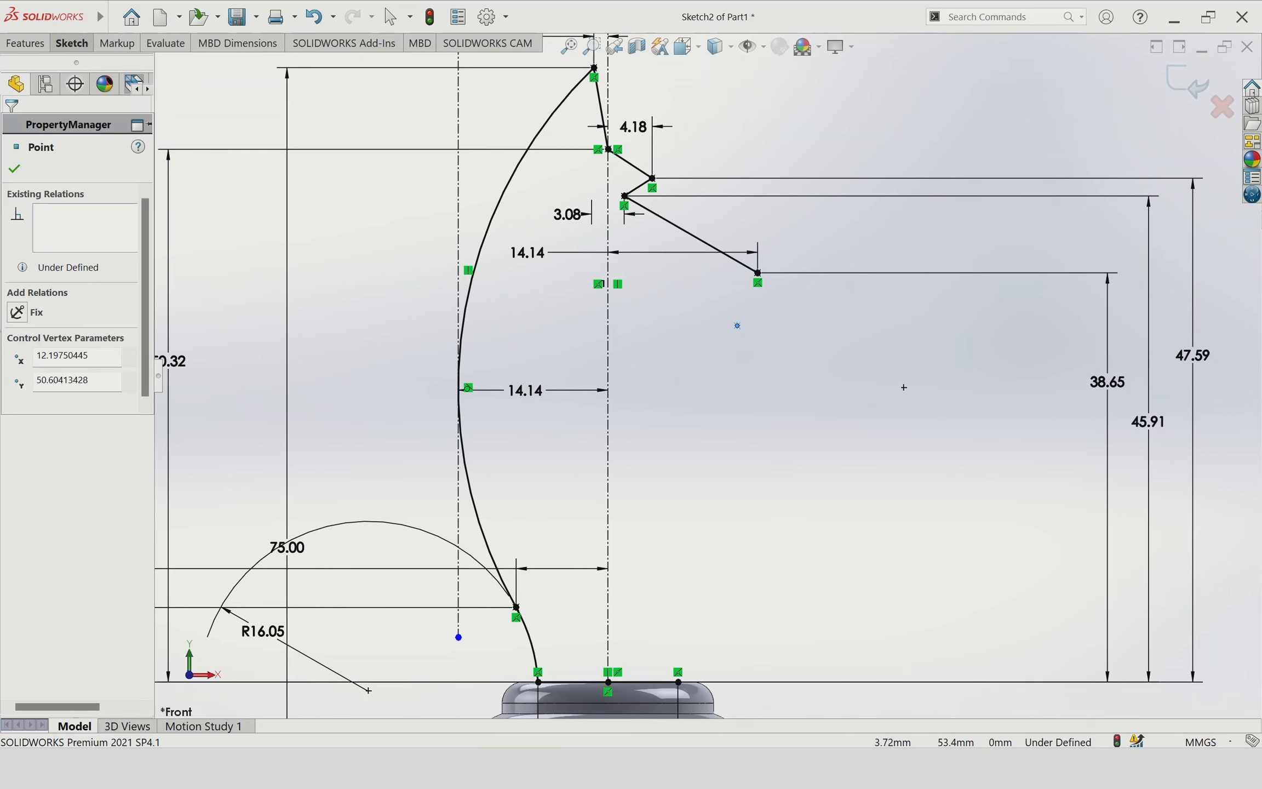
pyautogui.click(647, 296)
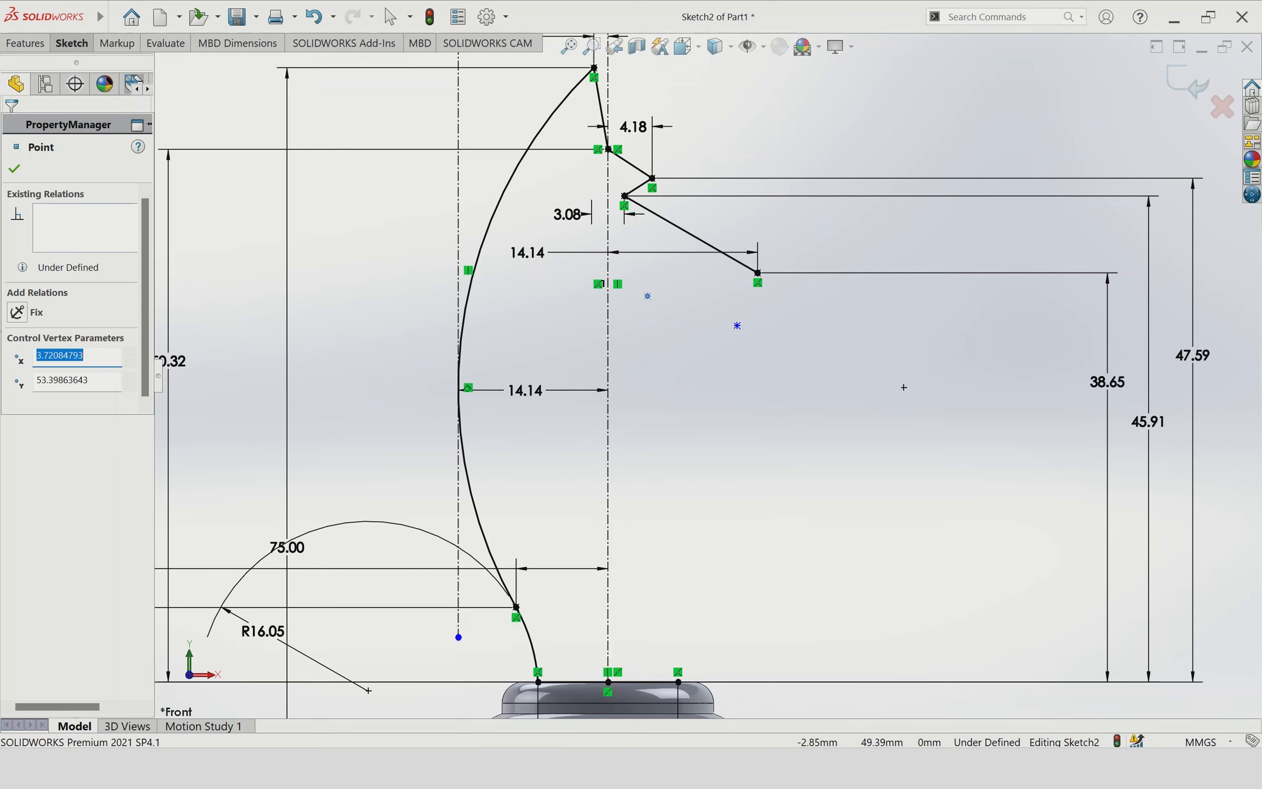
pyautogui.click(578, 338)
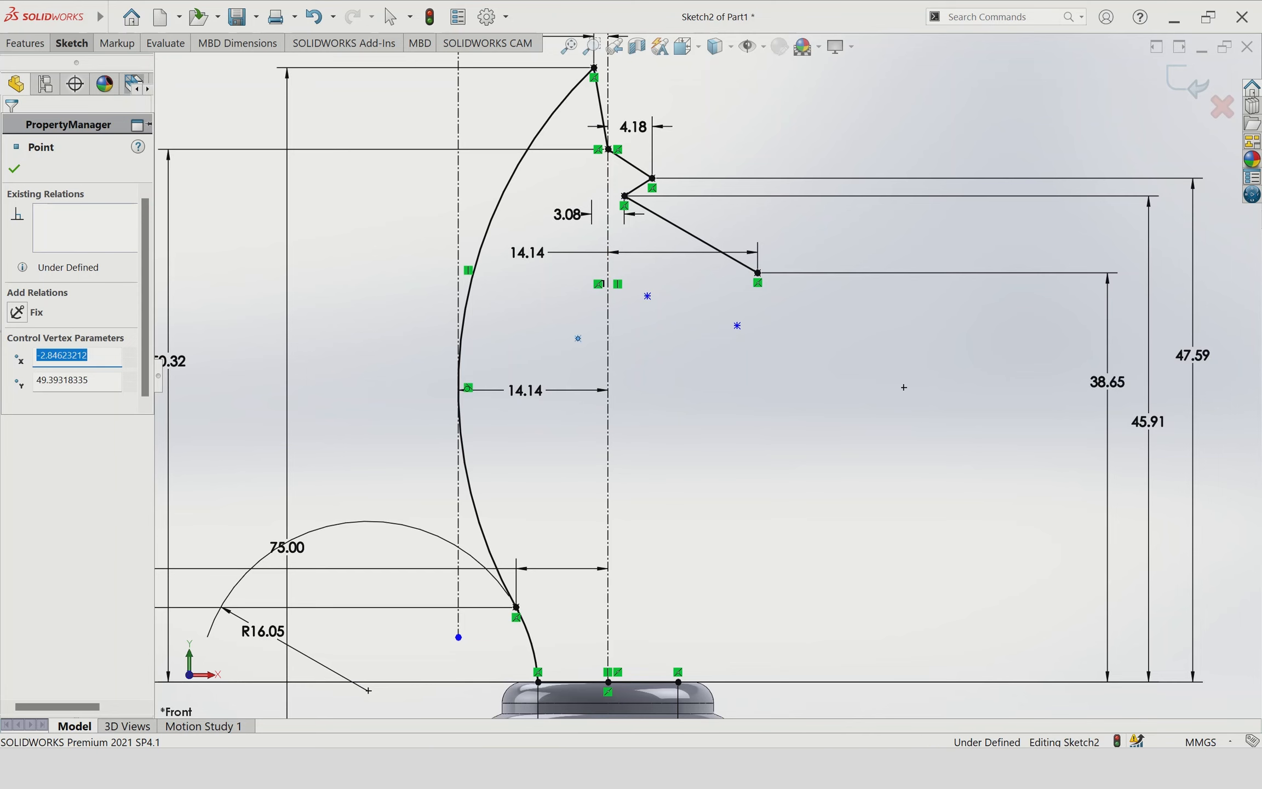
pyautogui.click(608, 415)
pyautogui.press('Escape')
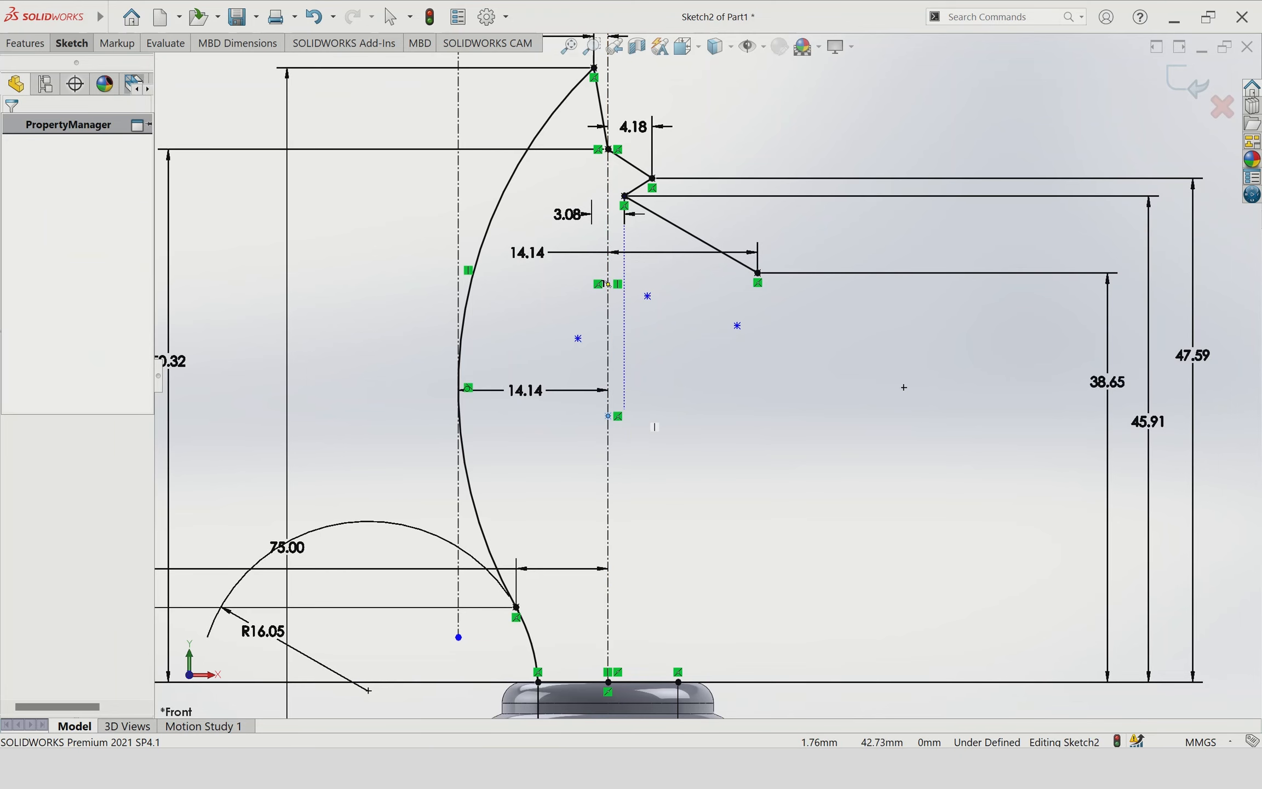
# Dimension the free sketch point farthest from the main centerline, beneath the long sloped line, 12.3 mm horizontally from that centerline
pyautogui.click(71, 43)
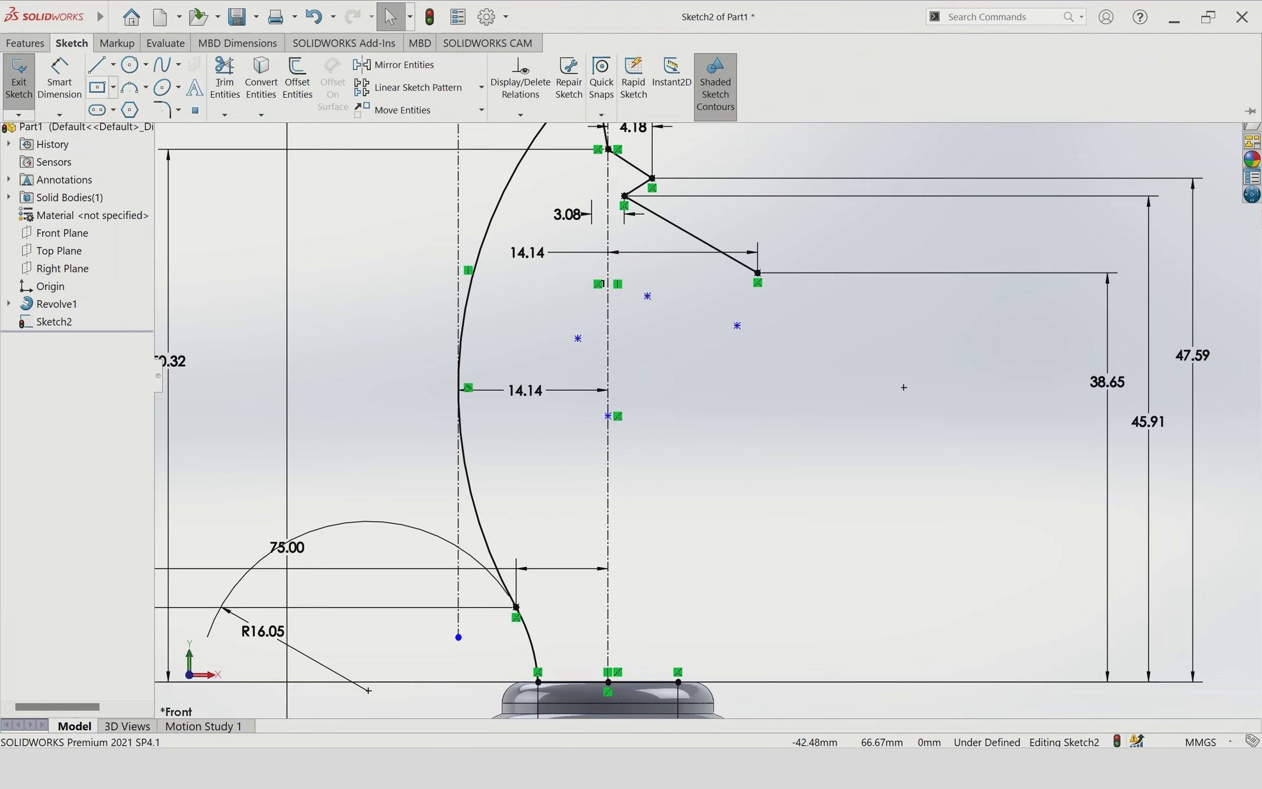
pyautogui.click(62, 77)
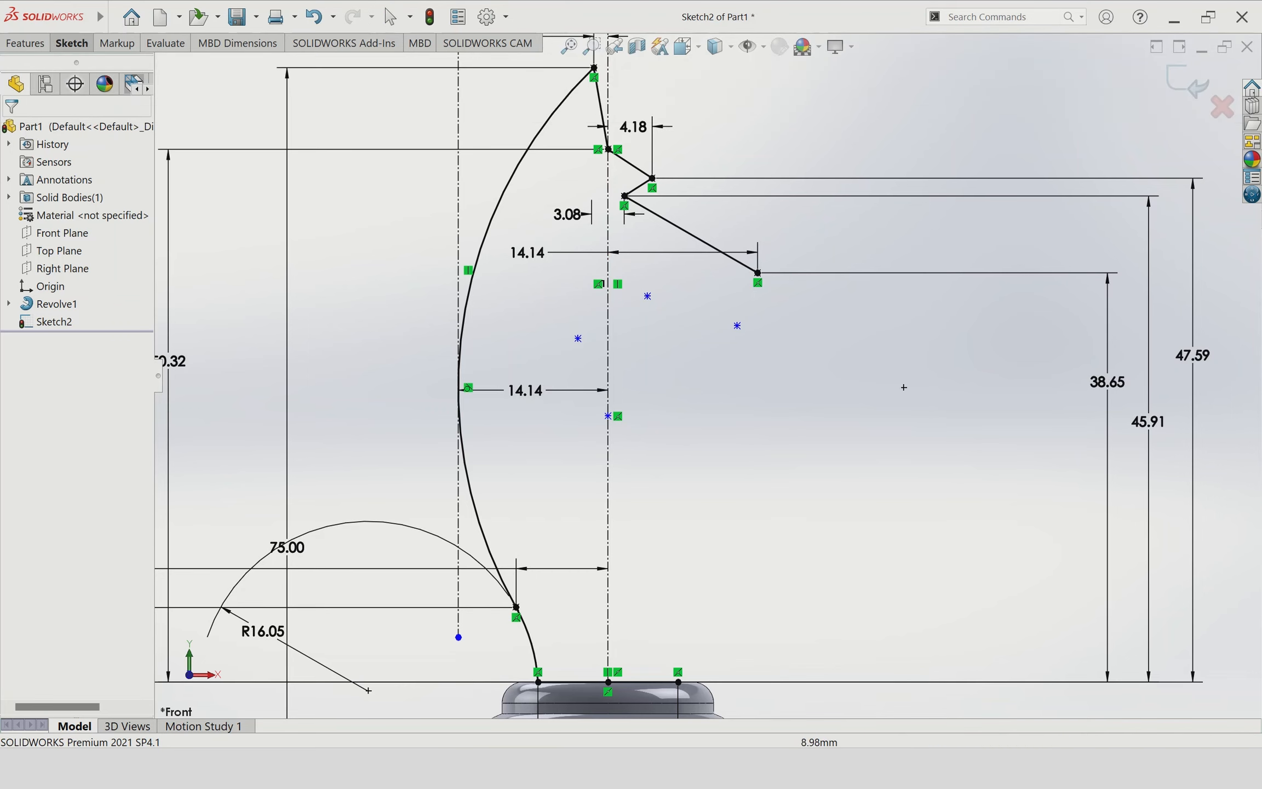
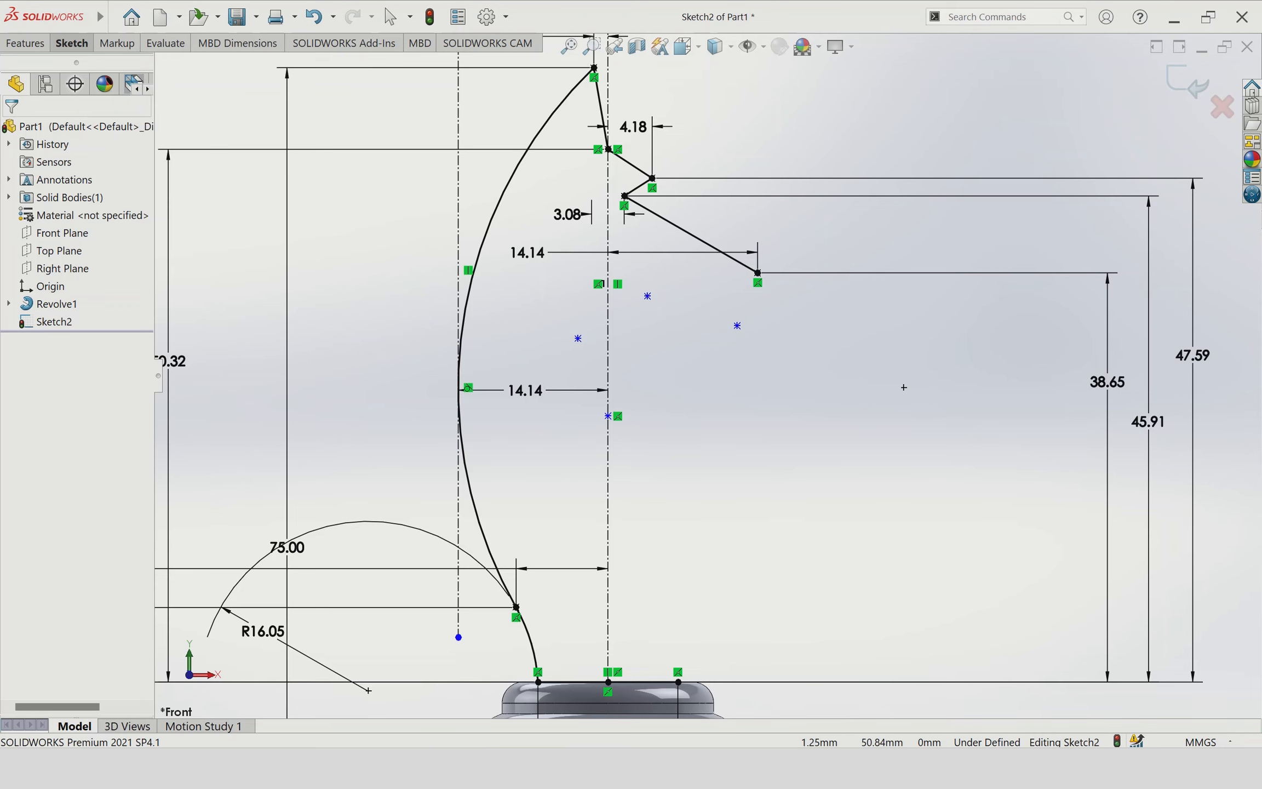
pyautogui.click(608, 327)
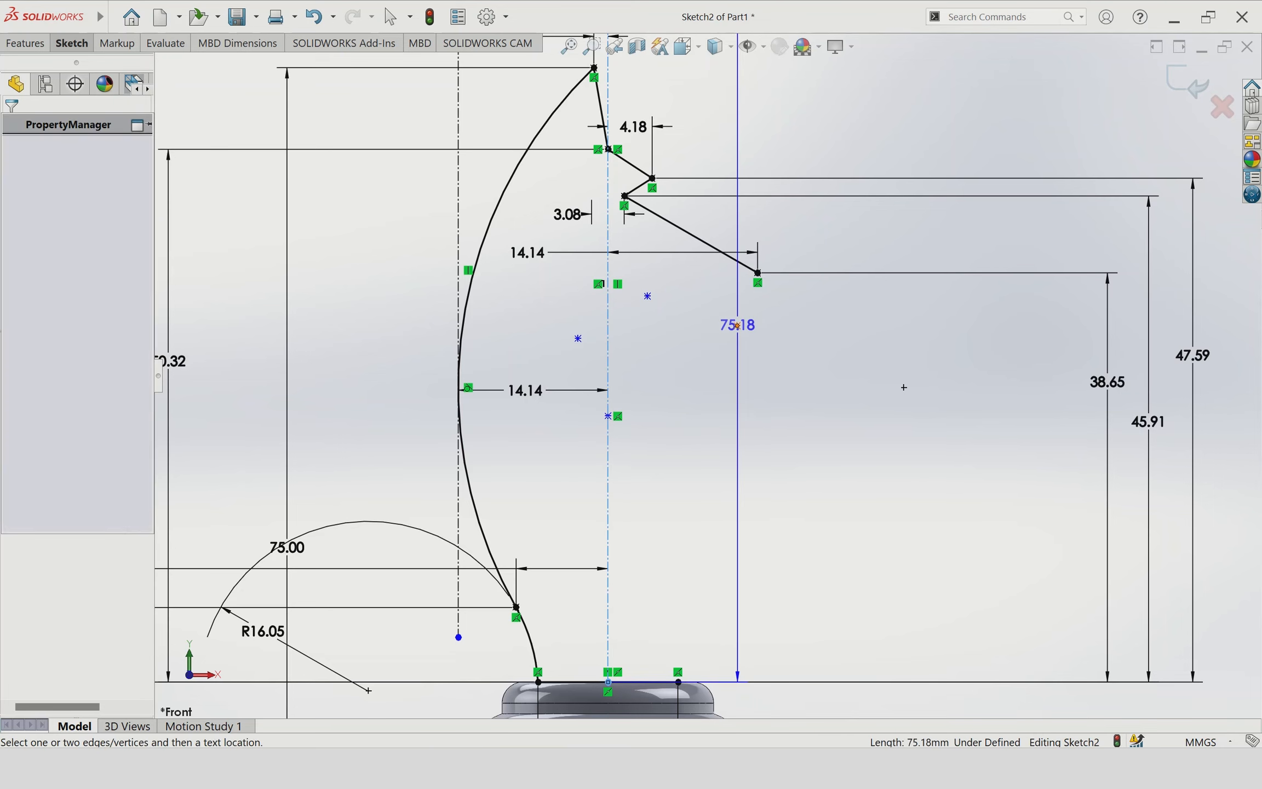
pyautogui.click(737, 325)
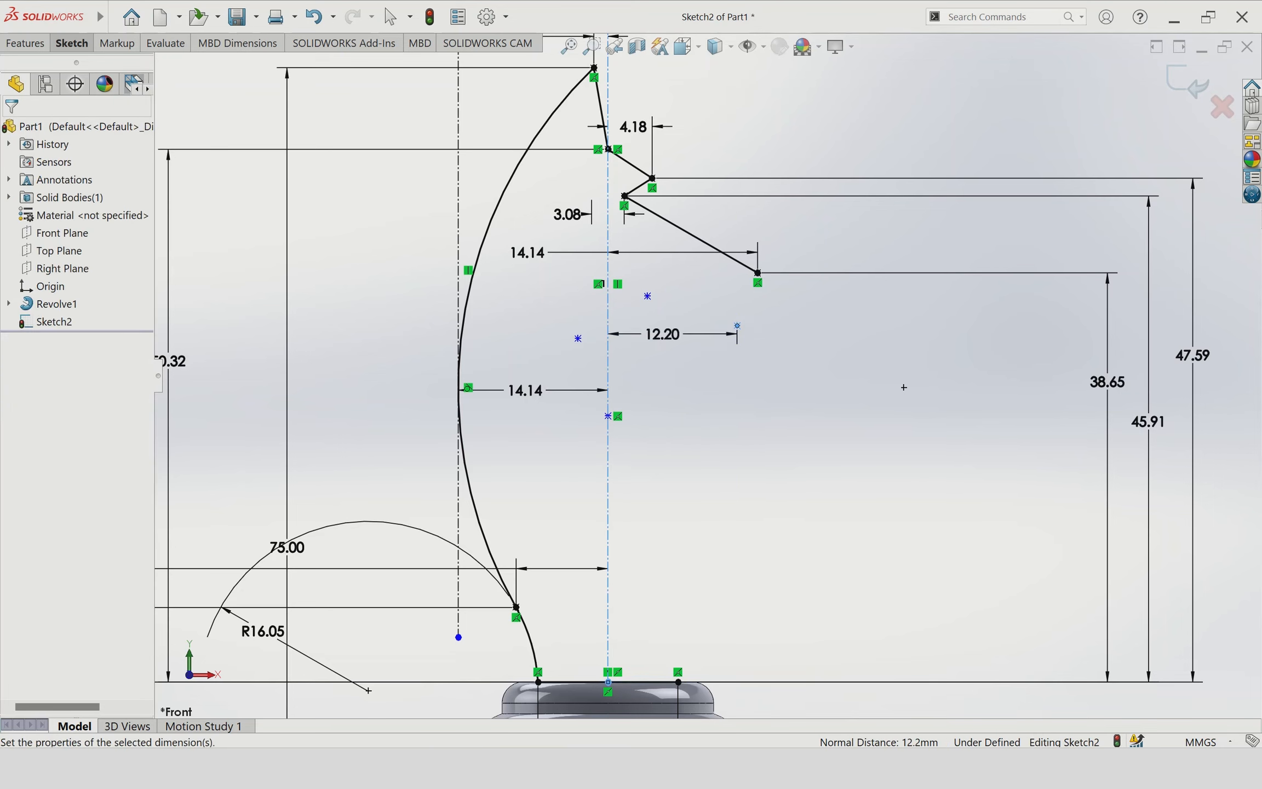
pyautogui.click(663, 334)
pyautogui.write('12.3')
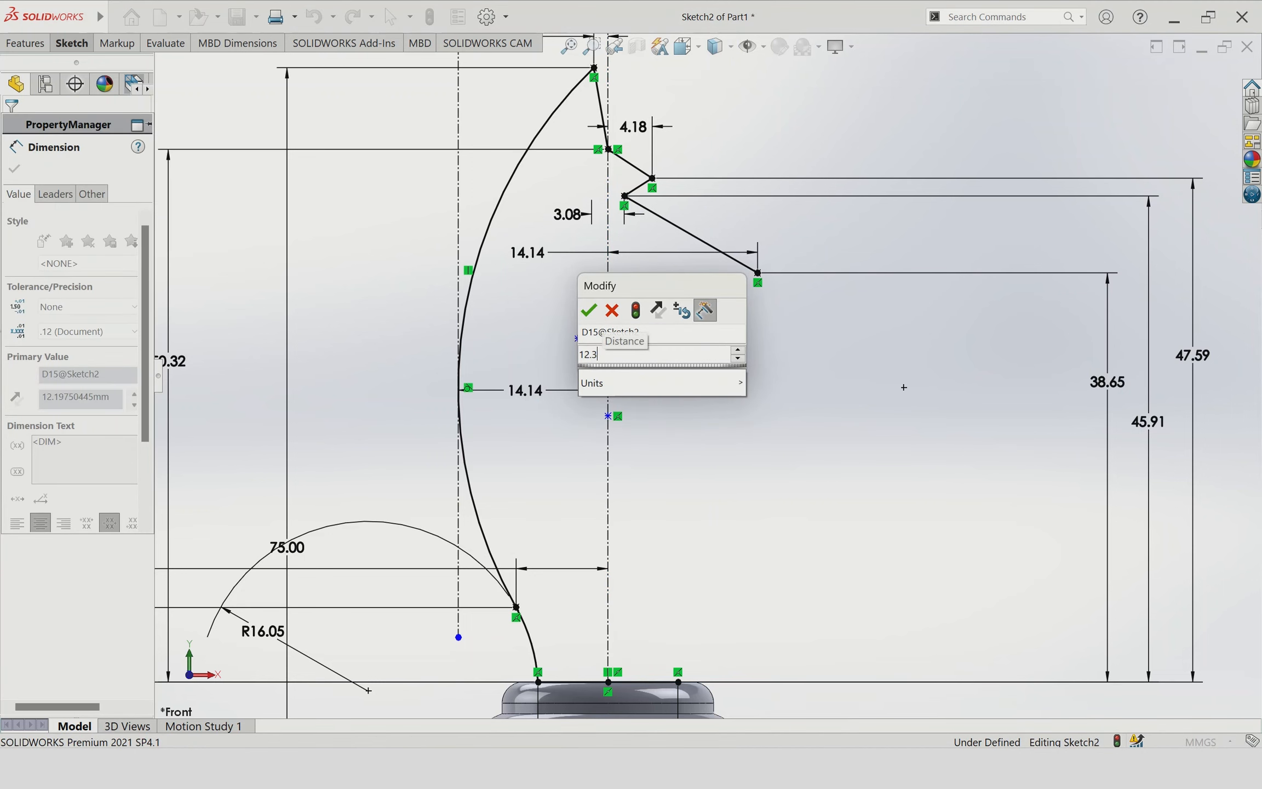
pyautogui.press('Return')
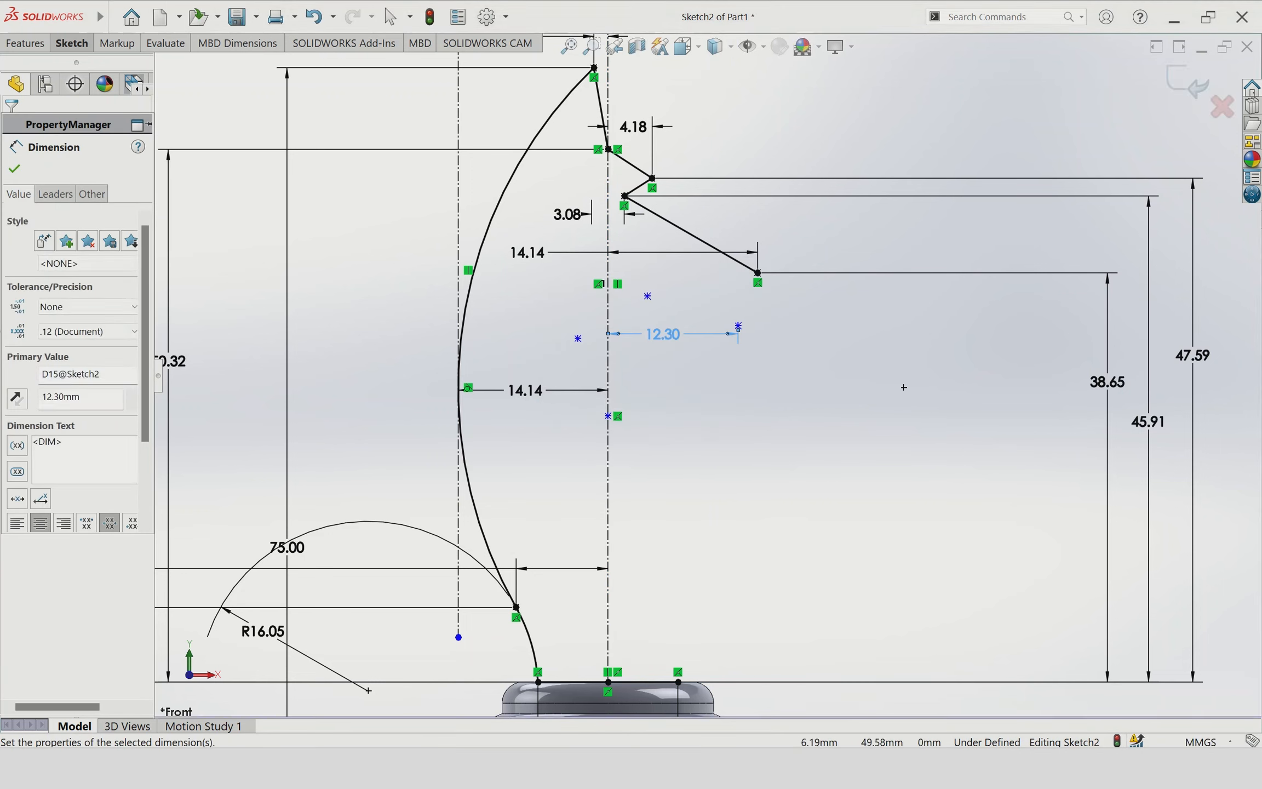
# Dimension the height of the 12.3 mm offset point above the profile's base line as 34.9 mm
pyautogui.click(738, 326)
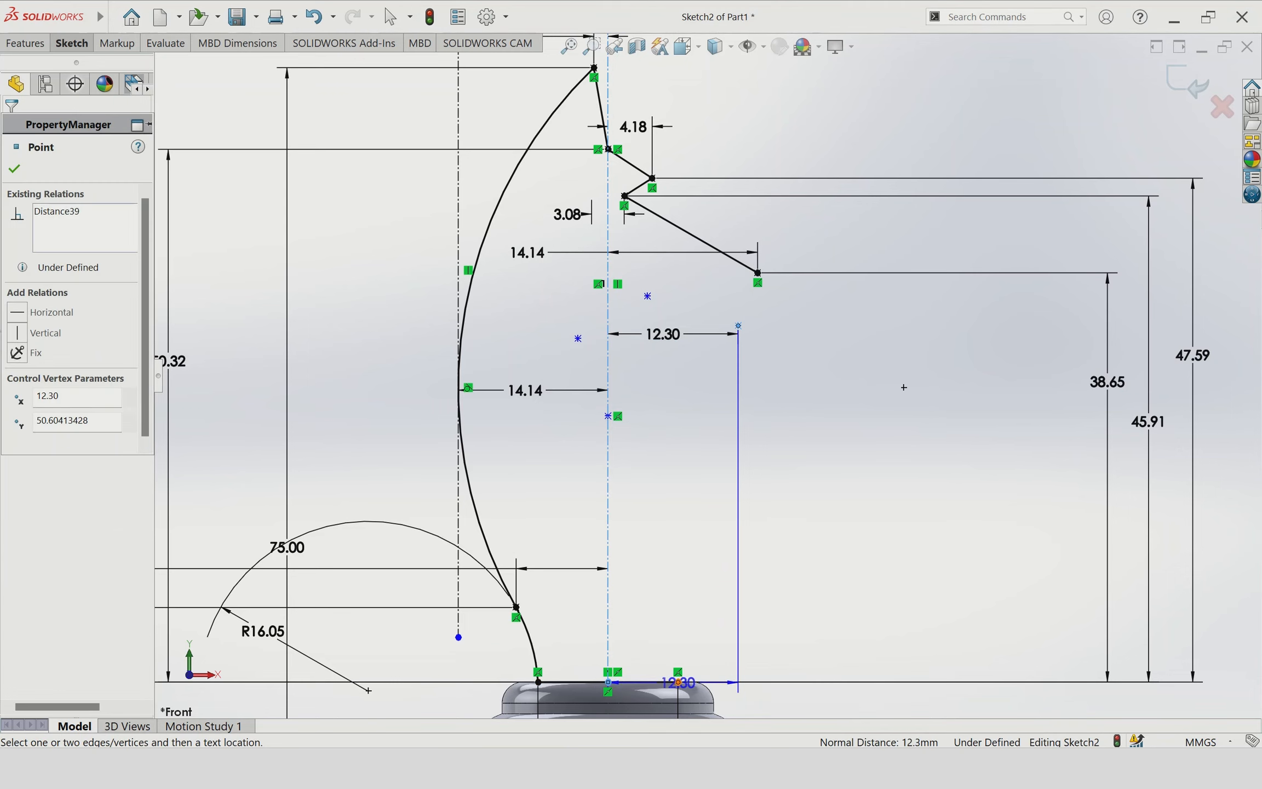
pyautogui.click(678, 682)
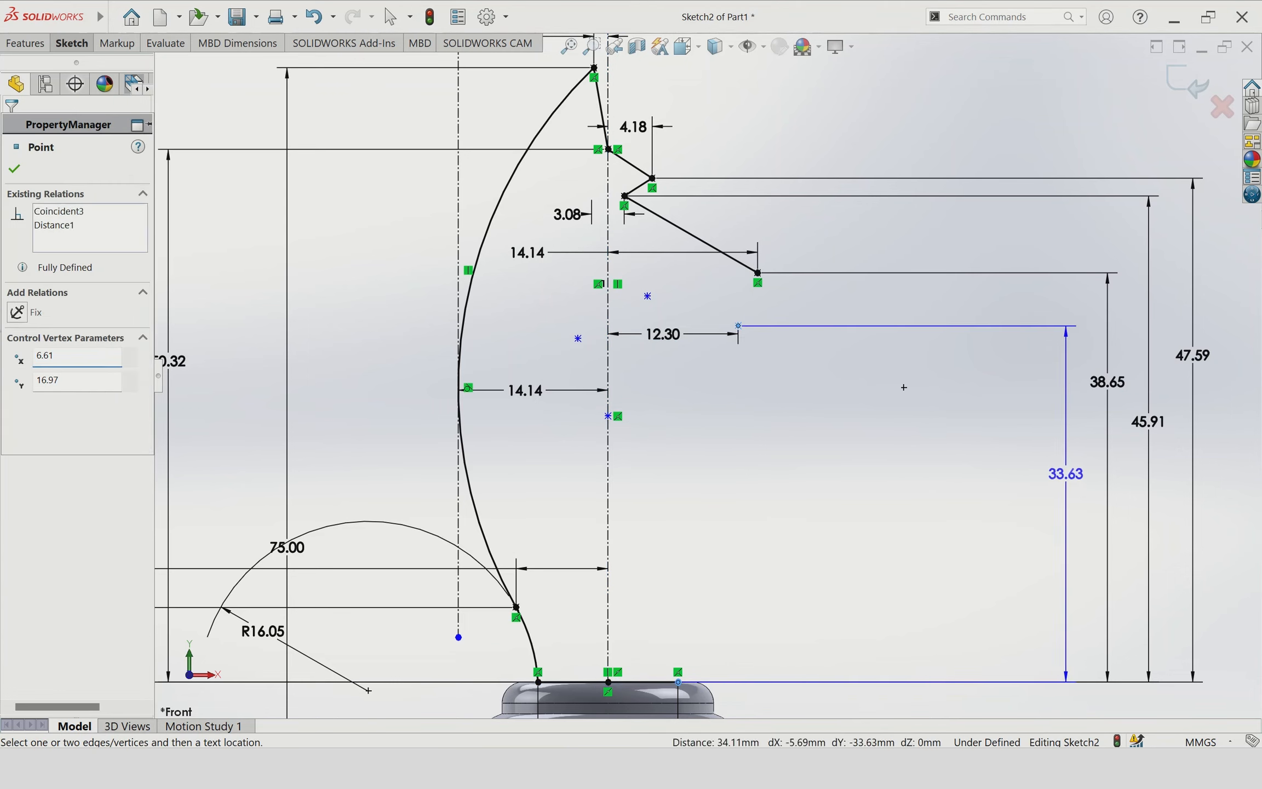
pyautogui.click(1065, 473)
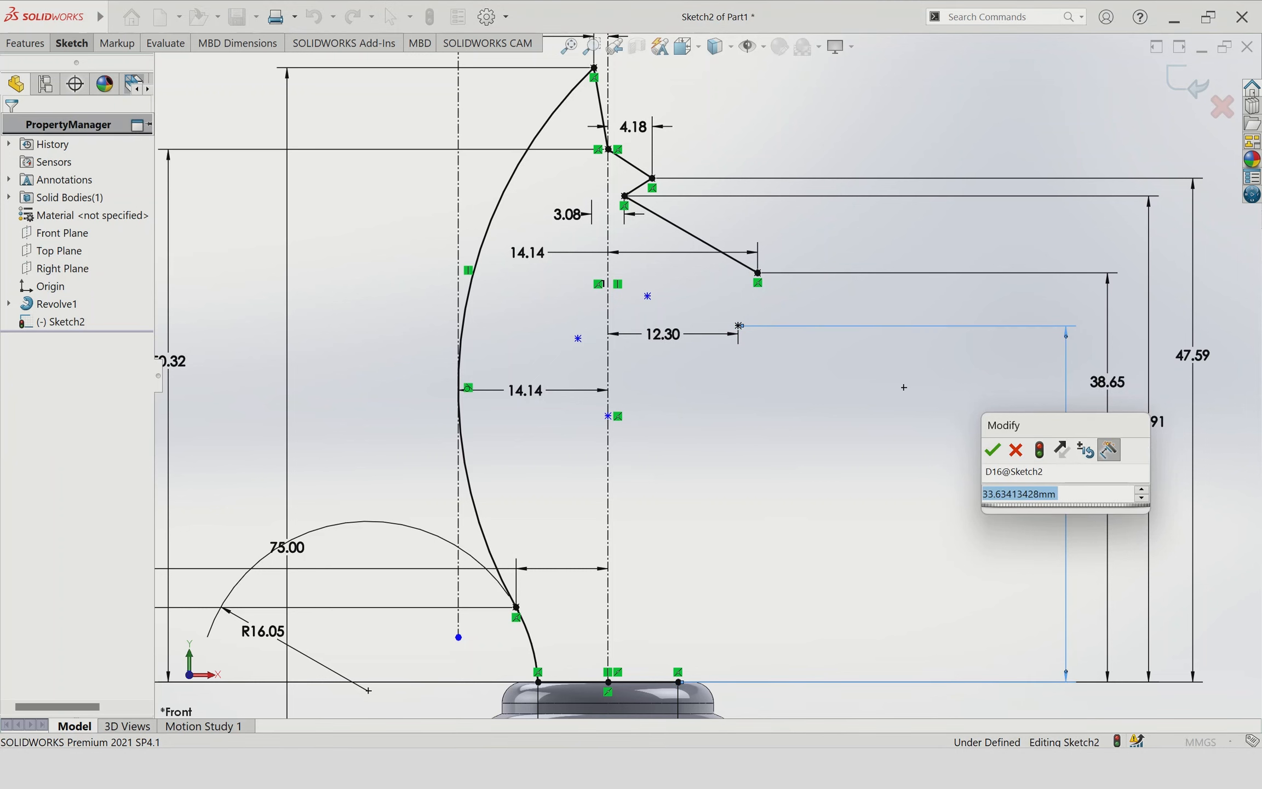
pyautogui.write('34.9')
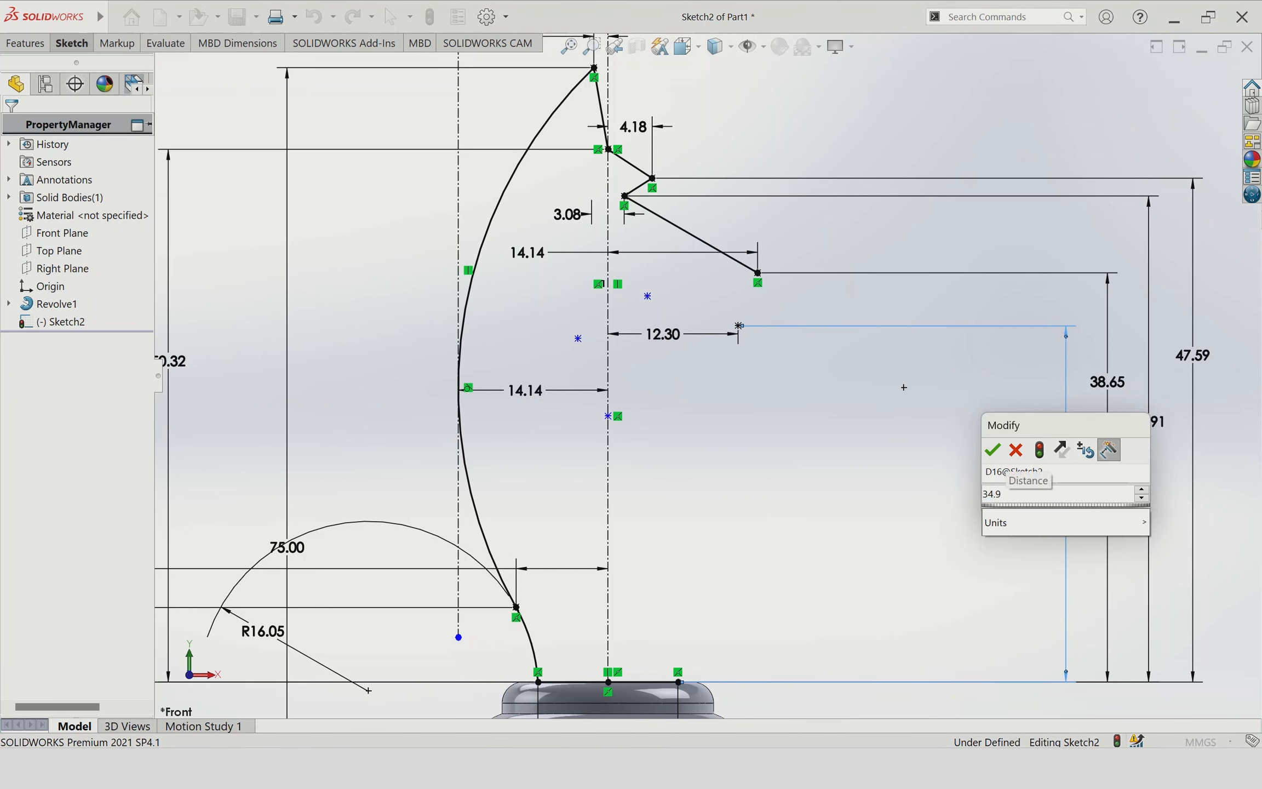
pyautogui.press('Return')
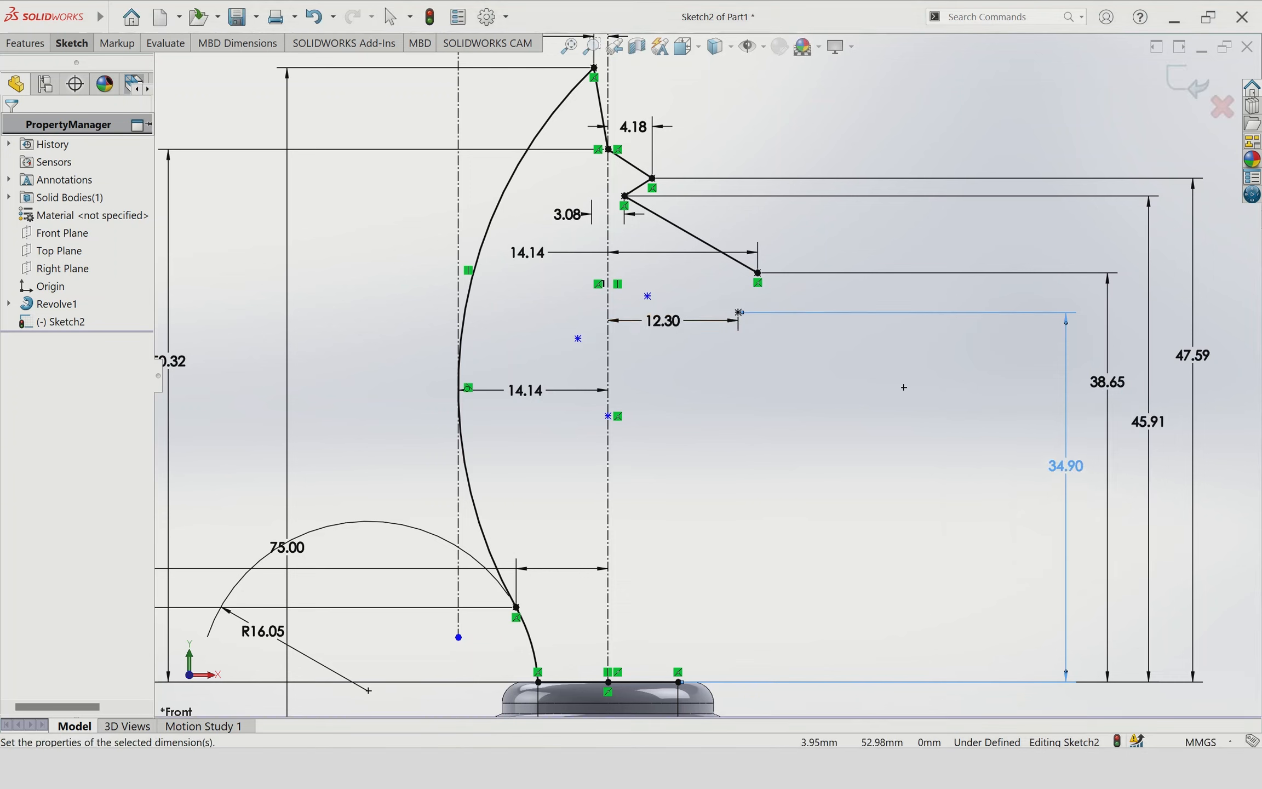
# Dimension the highest undimensioned sketch point 0.78 mm horizontally from the main centerline
pyautogui.click(647, 296)
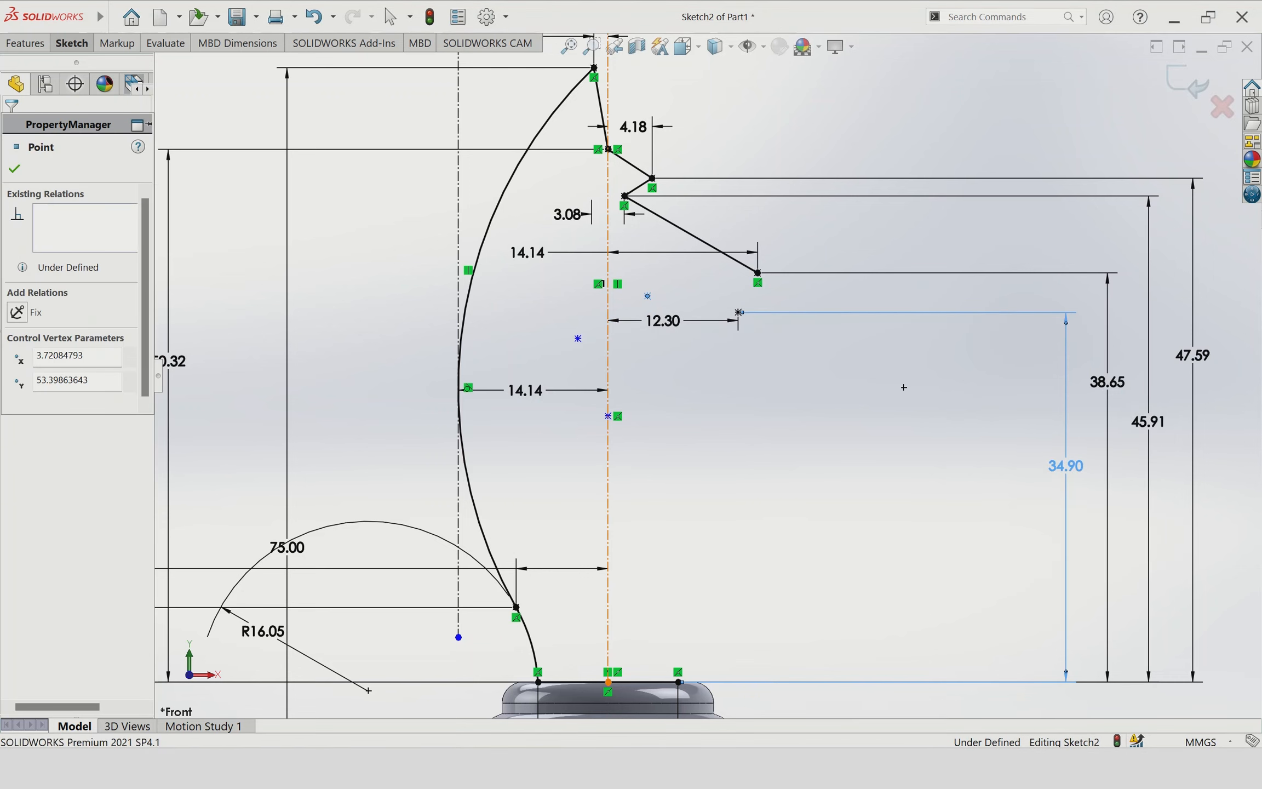
pyautogui.click(608, 300)
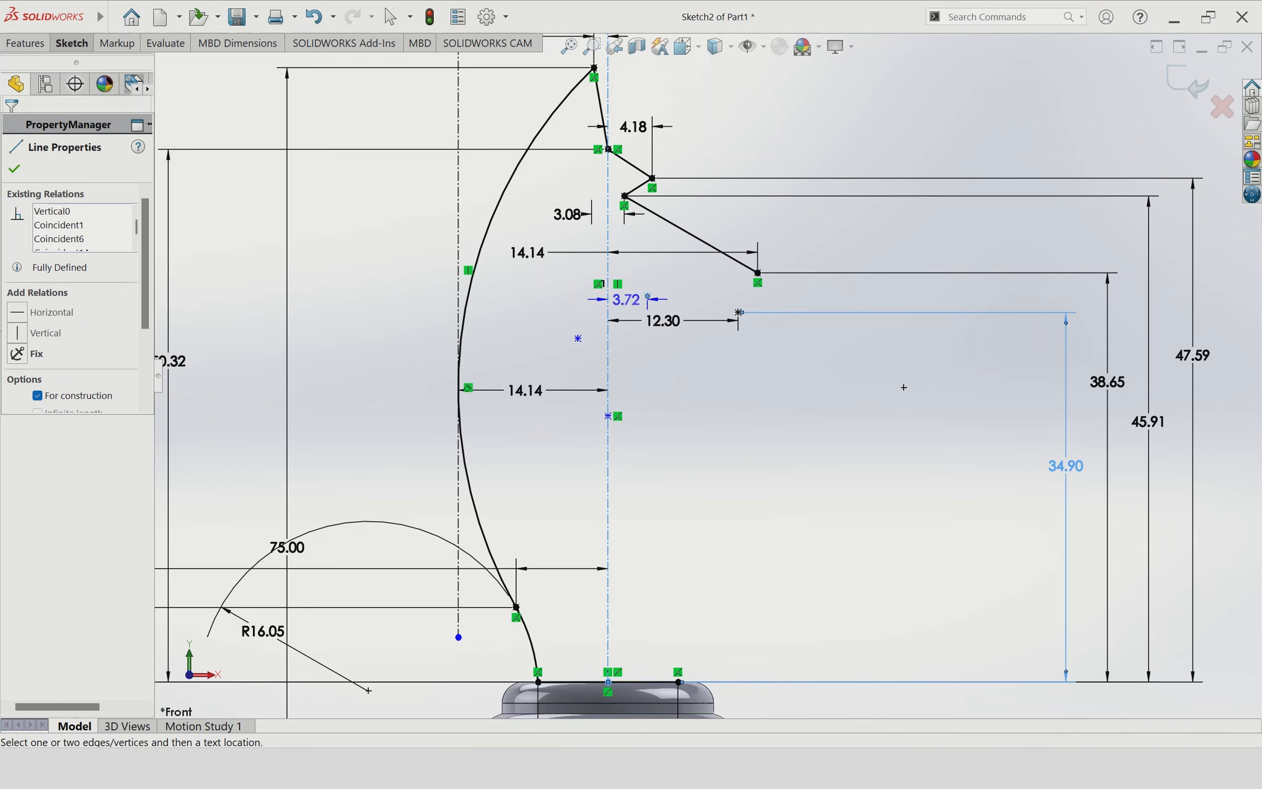
pyautogui.click(626, 300)
pyautogui.write('0.')
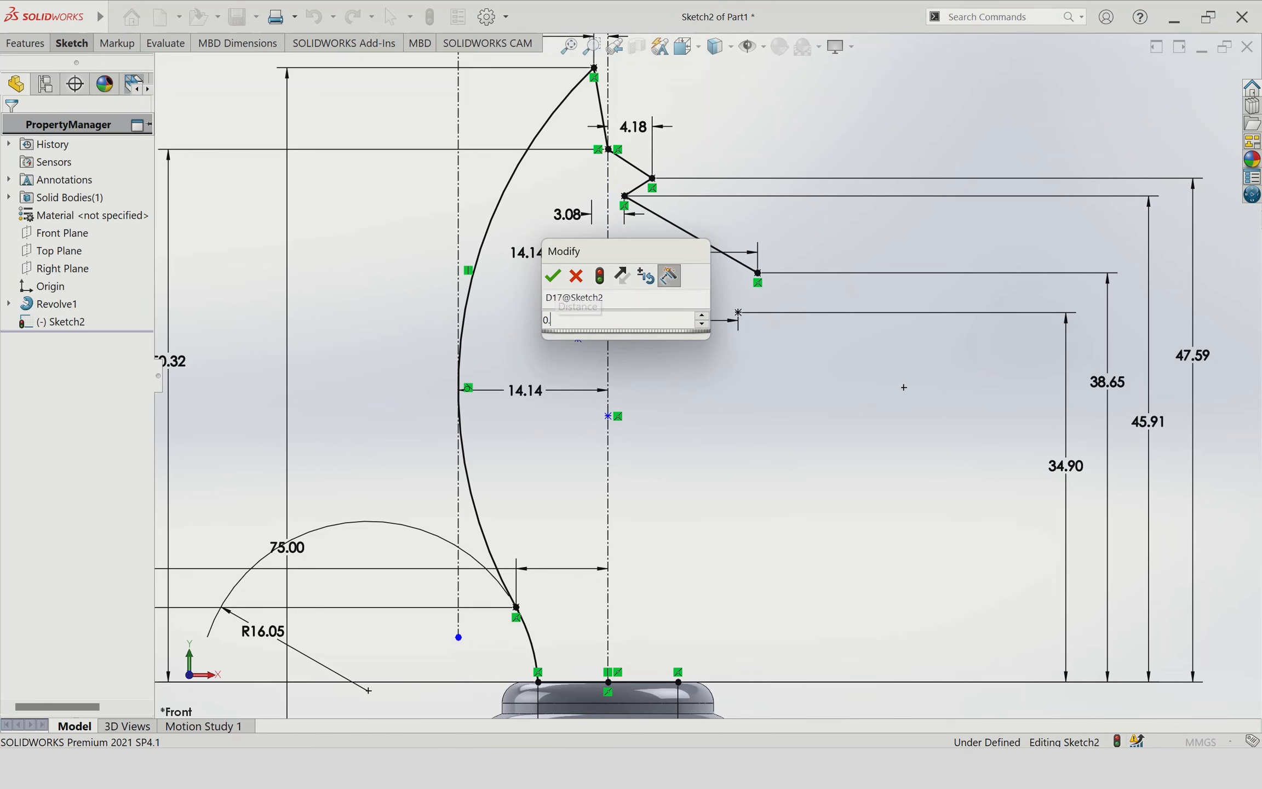
pyautogui.write('78')
pyautogui.press('Return')
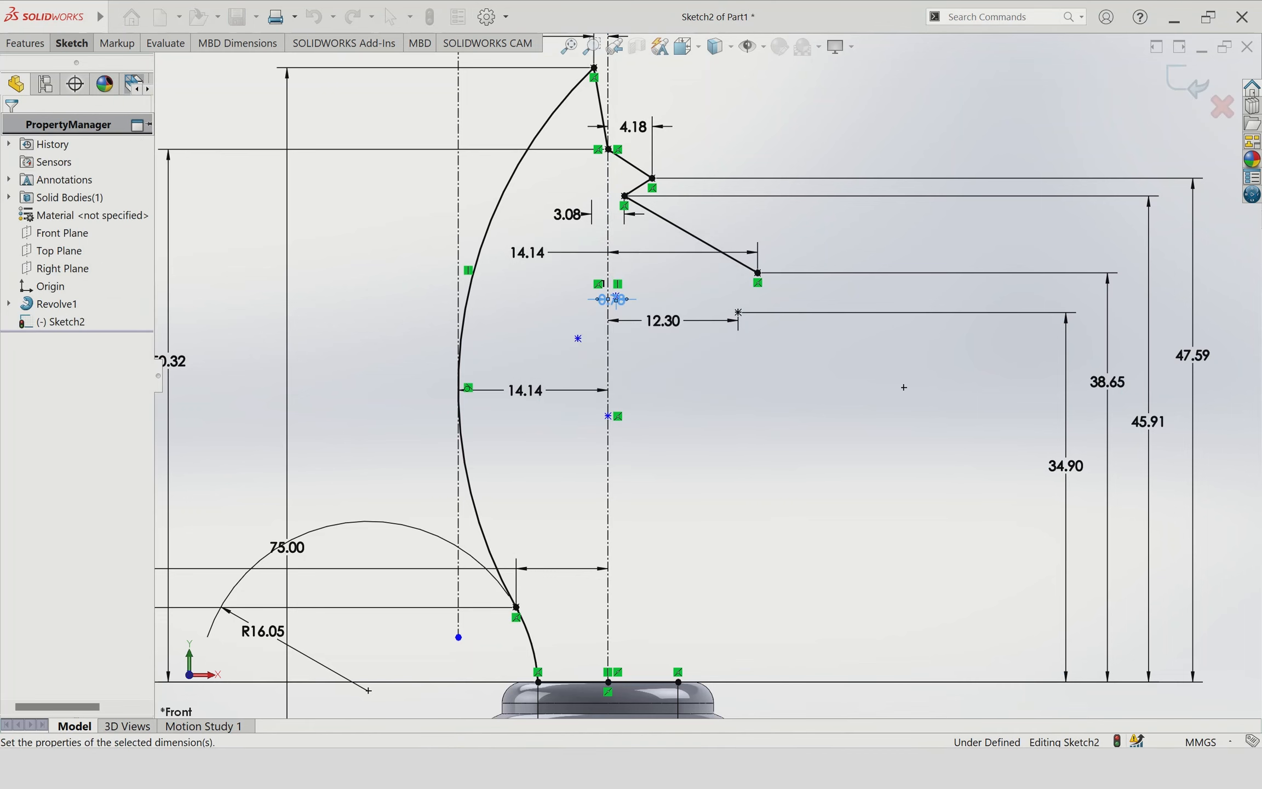
# Dimension the height of the 0.78 mm offset point above the profile's base line as 35.84 mm
pyautogui.scroll(-3, 904, 387)
pyautogui.scroll(5, 704, 375)
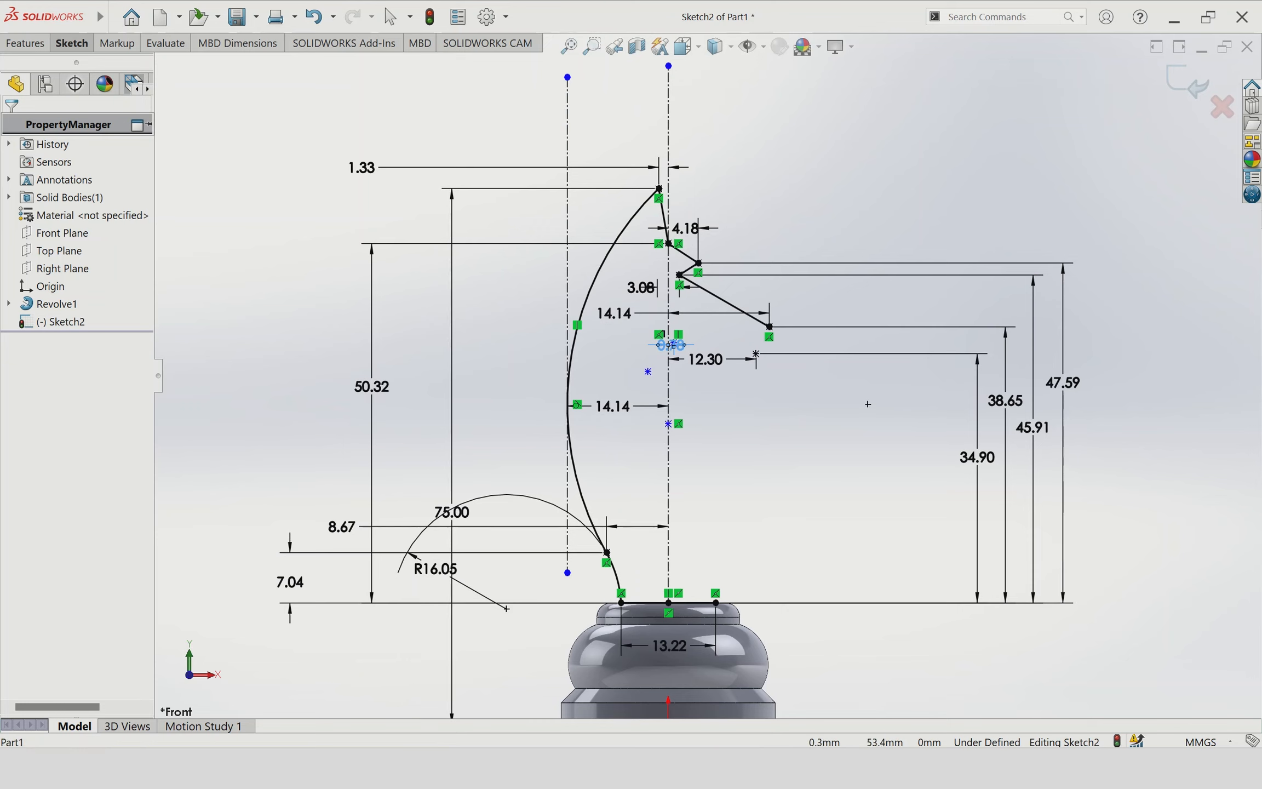
pyautogui.click(674, 343)
pyautogui.click(668, 455)
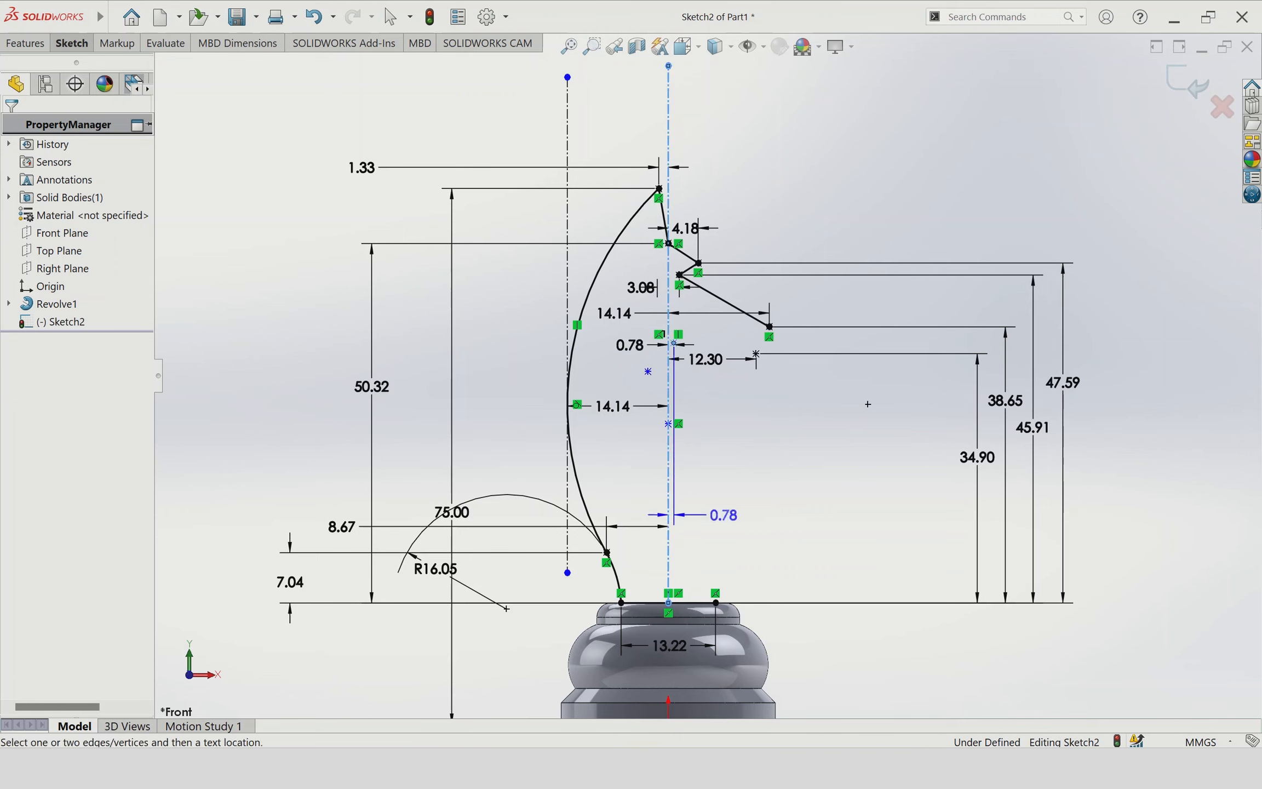
pyautogui.click(716, 602)
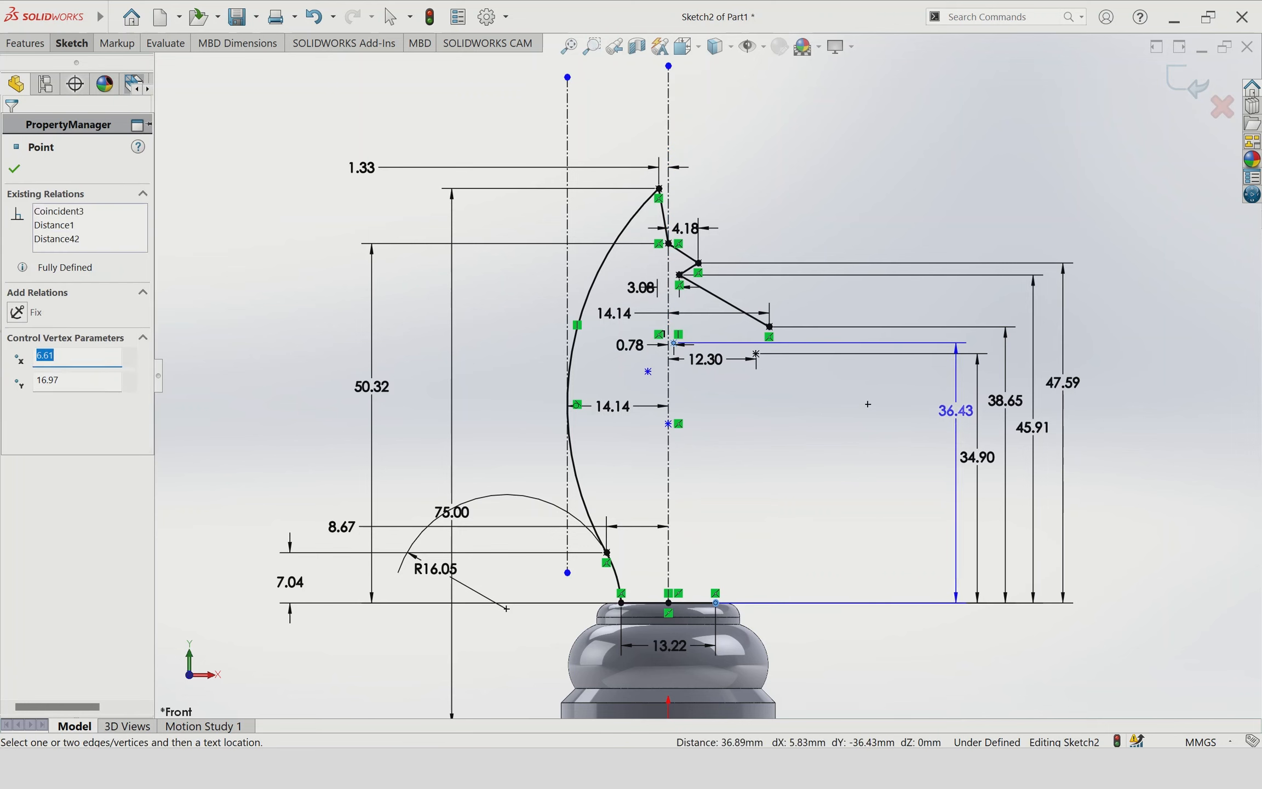
pyautogui.click(868, 403)
pyautogui.write('35')
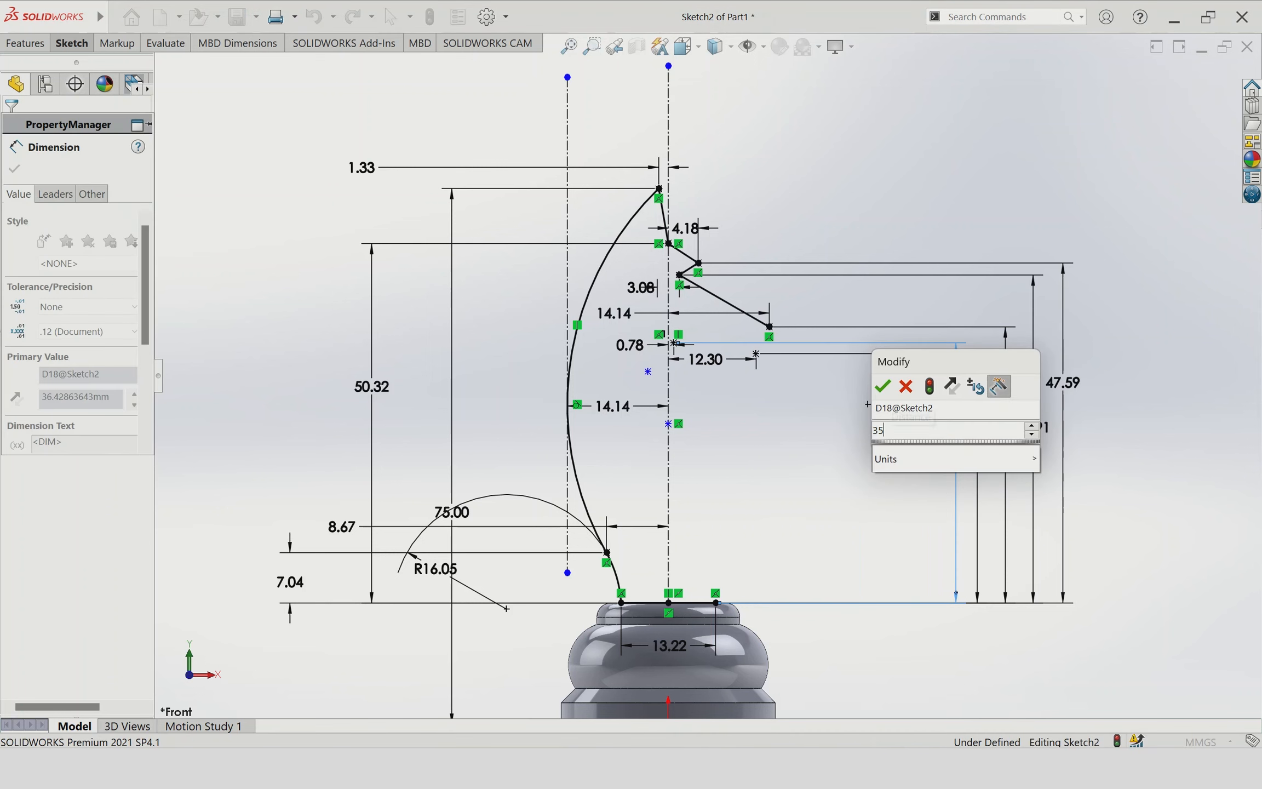
pyautogui.write('.84')
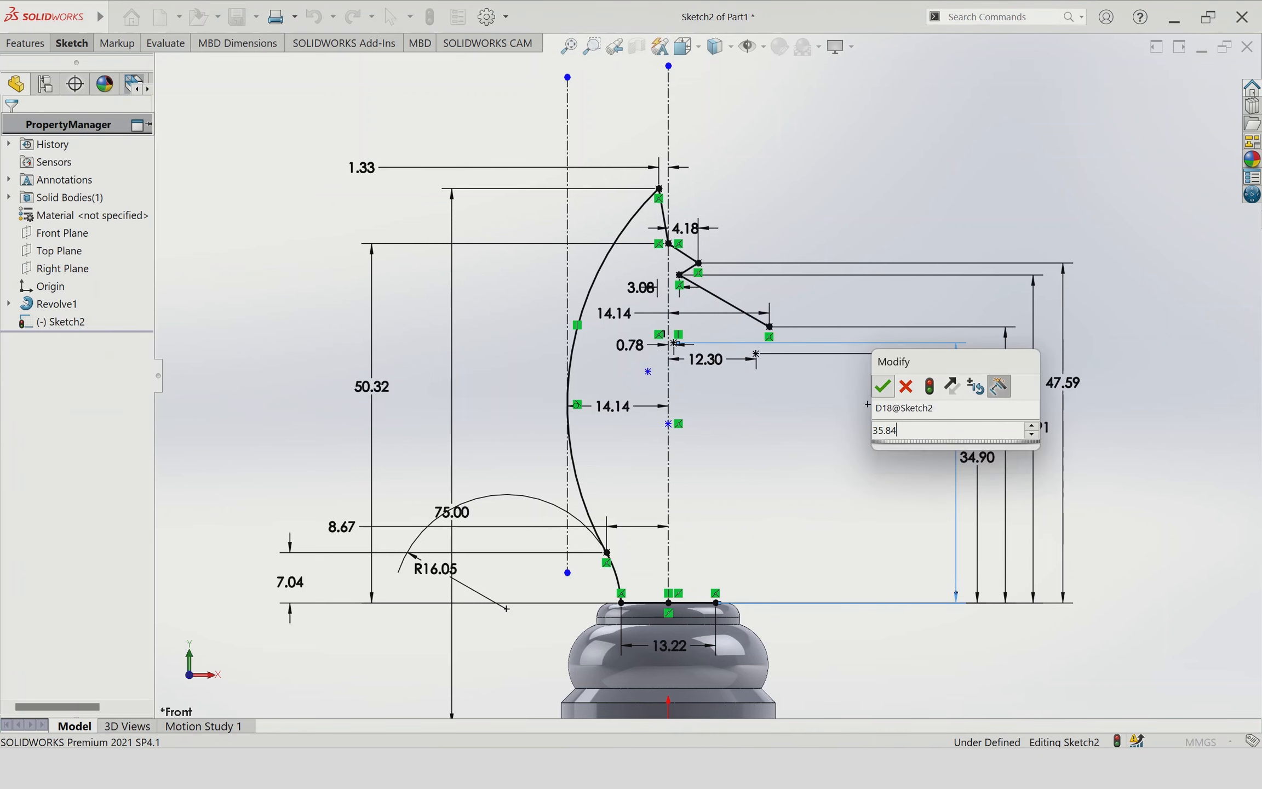
pyautogui.press('Return')
# Dimension the free sketch point between the large arc and the main centerline 1 mm horizontally from that centerline
pyautogui.scroll(3, 712, 487)
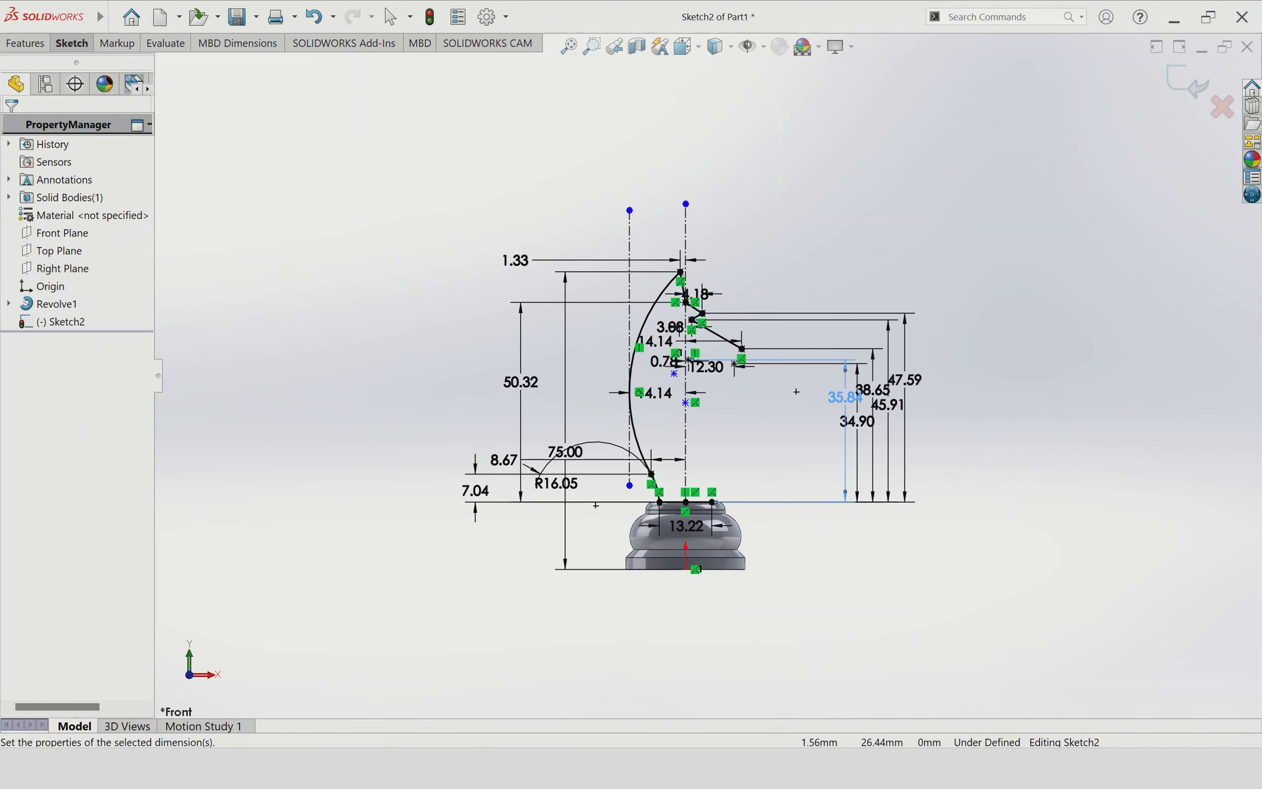
pyautogui.scroll(-4, 698, 449)
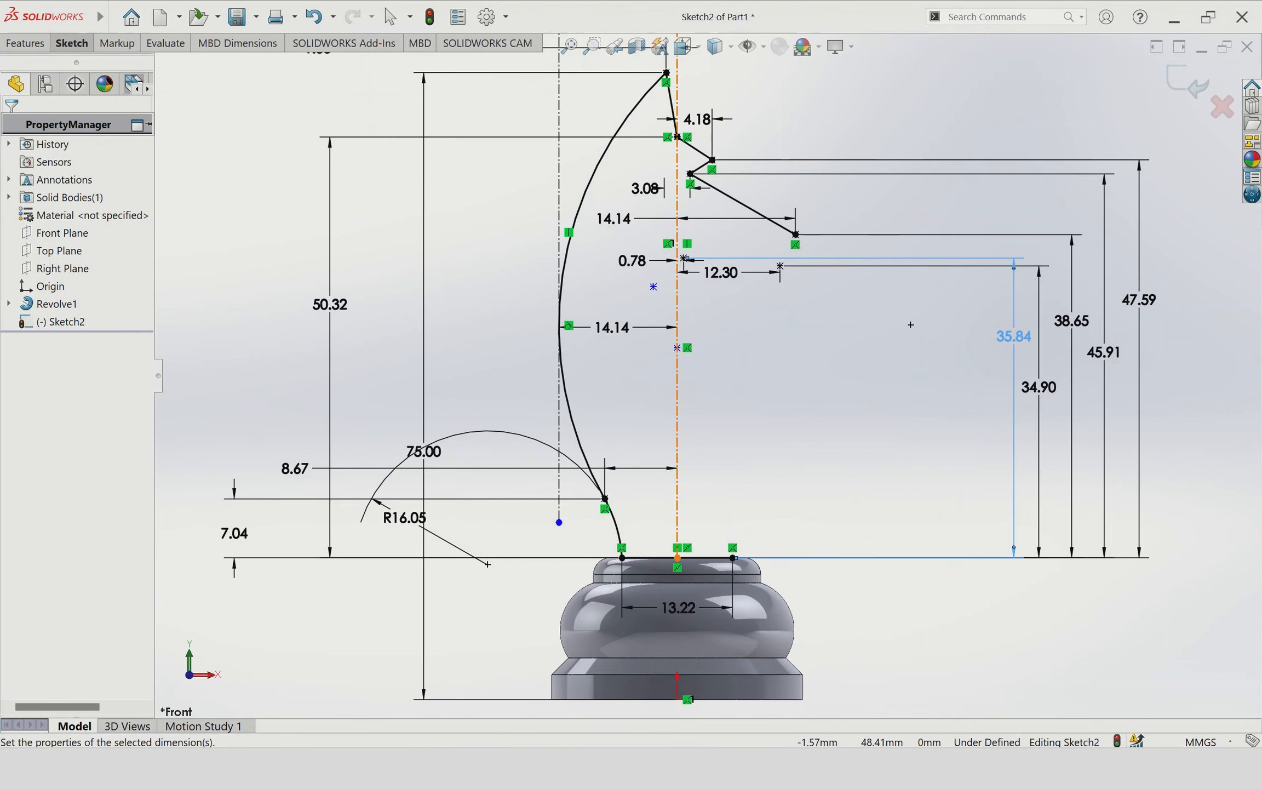
pyautogui.click(654, 287)
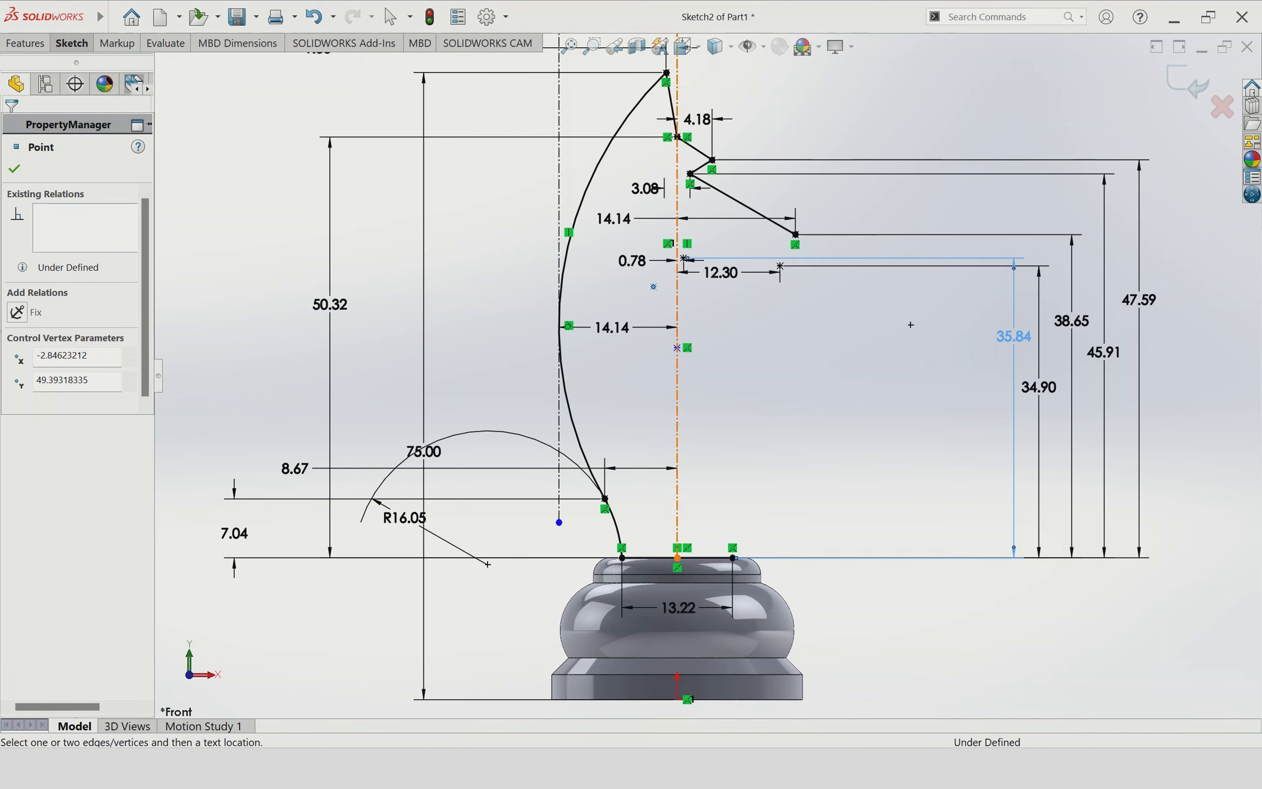
pyautogui.click(677, 293)
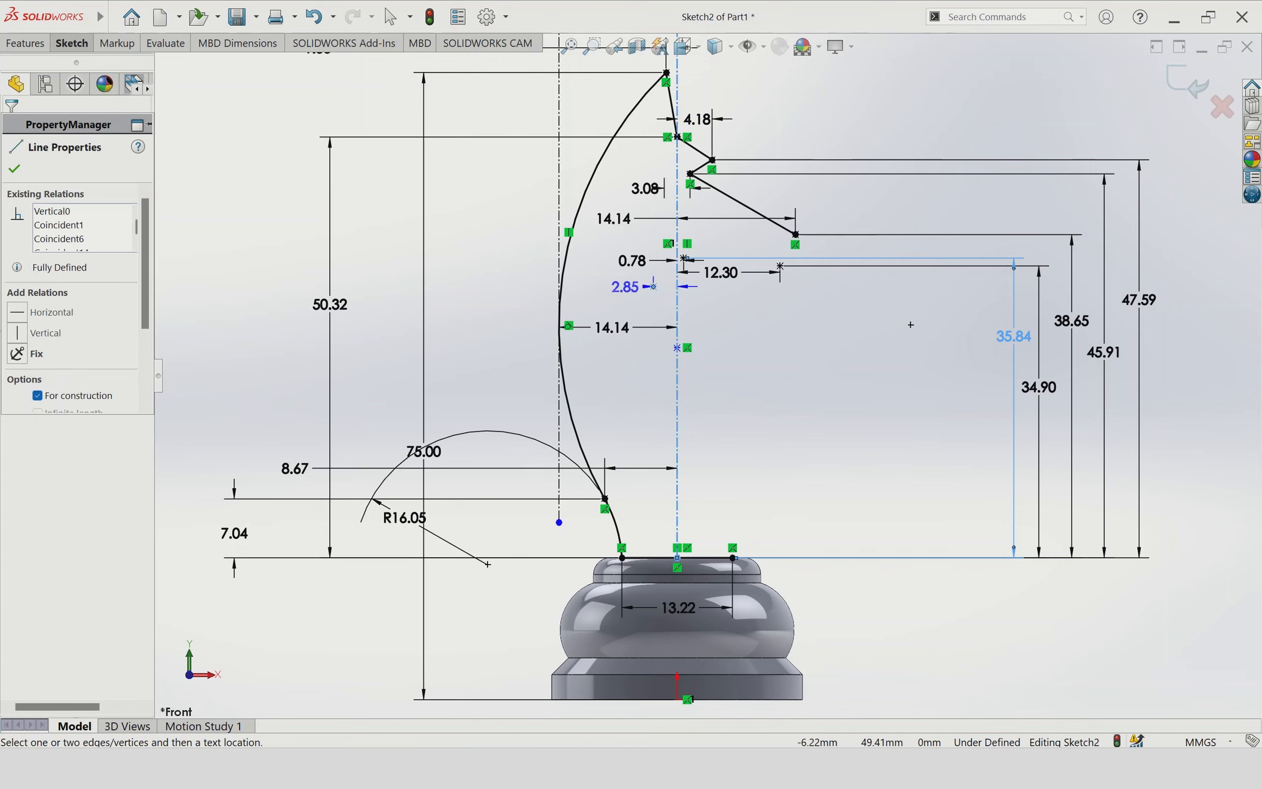
pyautogui.click(653, 286)
pyautogui.write('1')
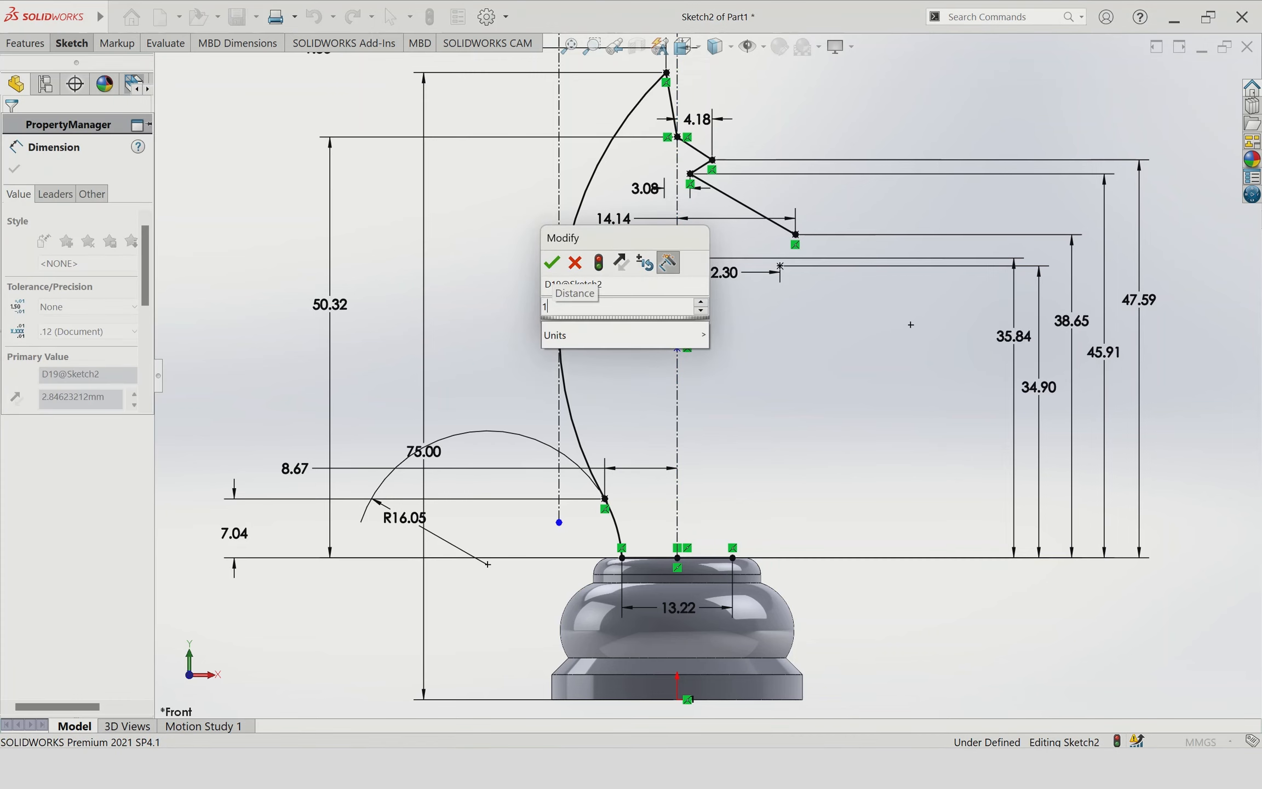
pyautogui.press('Return')
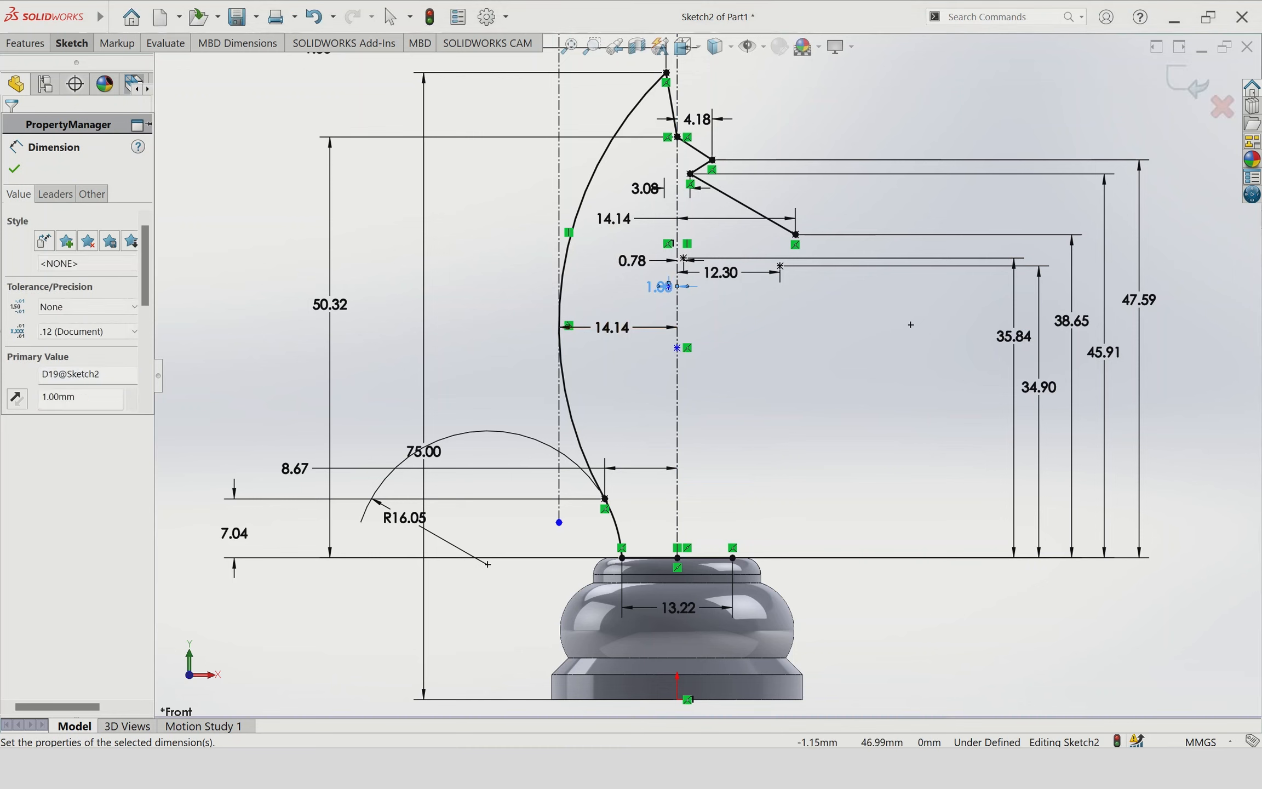
pyautogui.press('Escape')
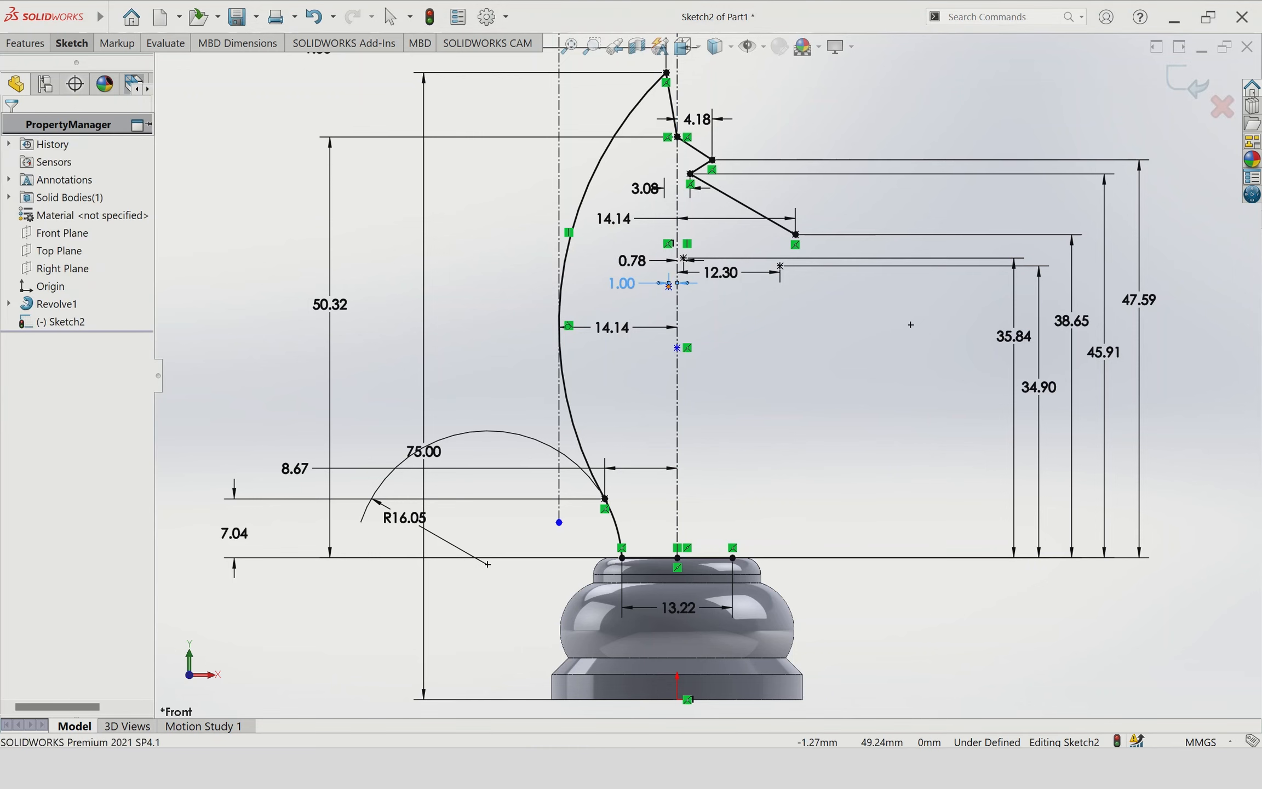
# Dimension the height of the 1 mm offset point above the profile's base line as 33.35 mm
pyautogui.click(668, 286)
pyautogui.click(733, 558)
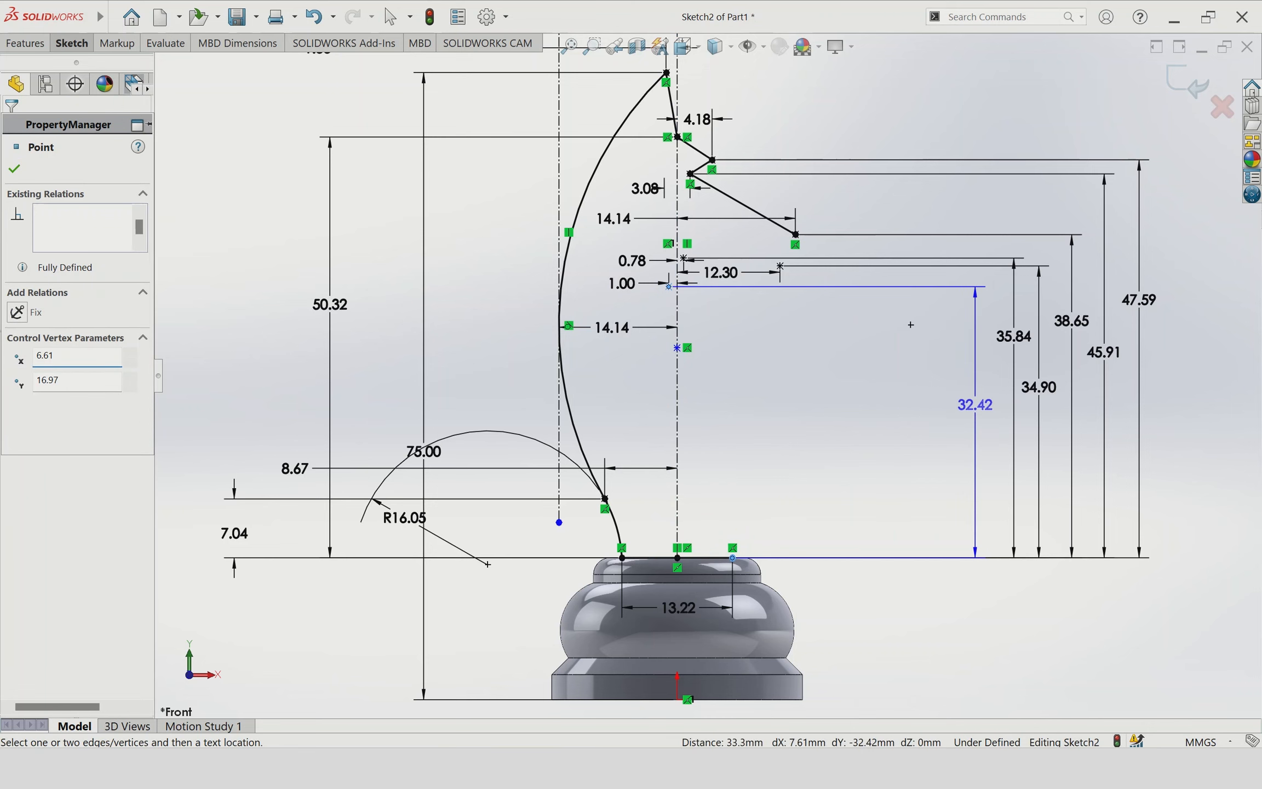
pyautogui.click(975, 405)
pyautogui.write('3')
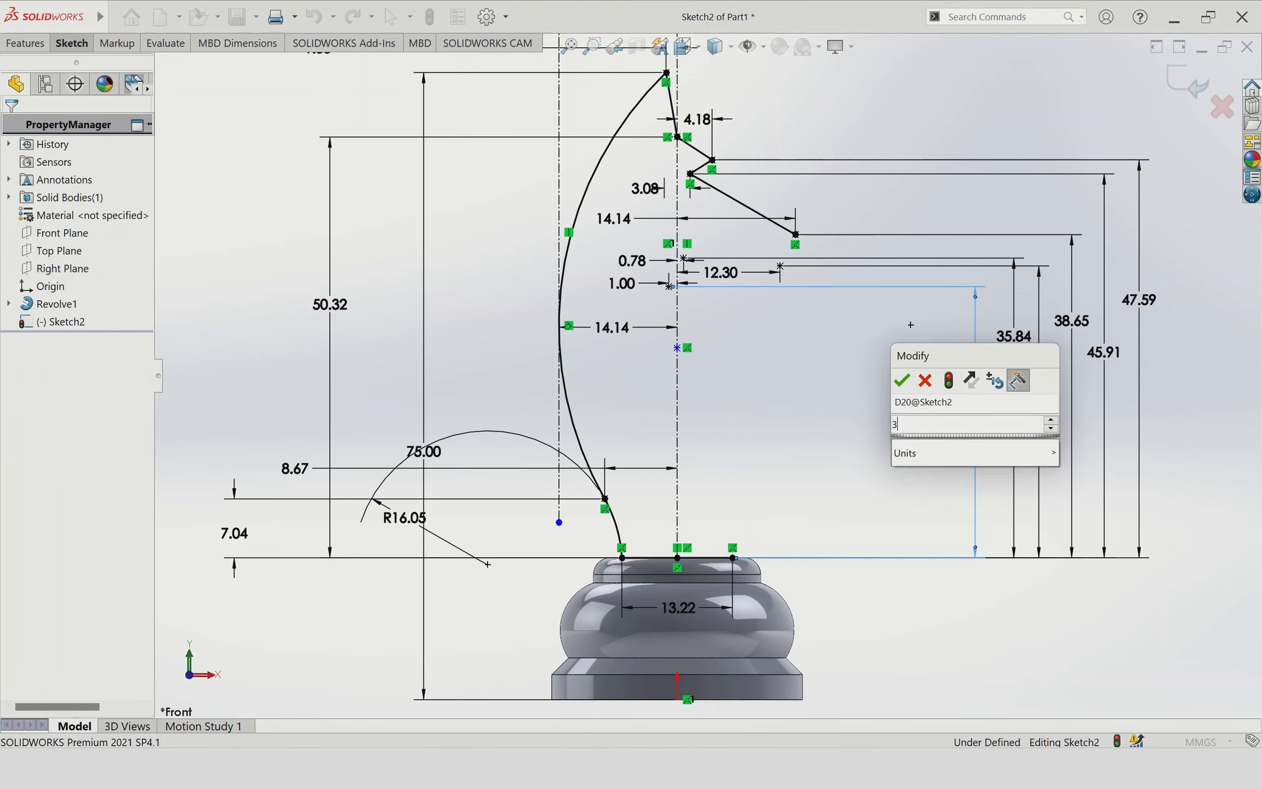
pyautogui.write('3.85')
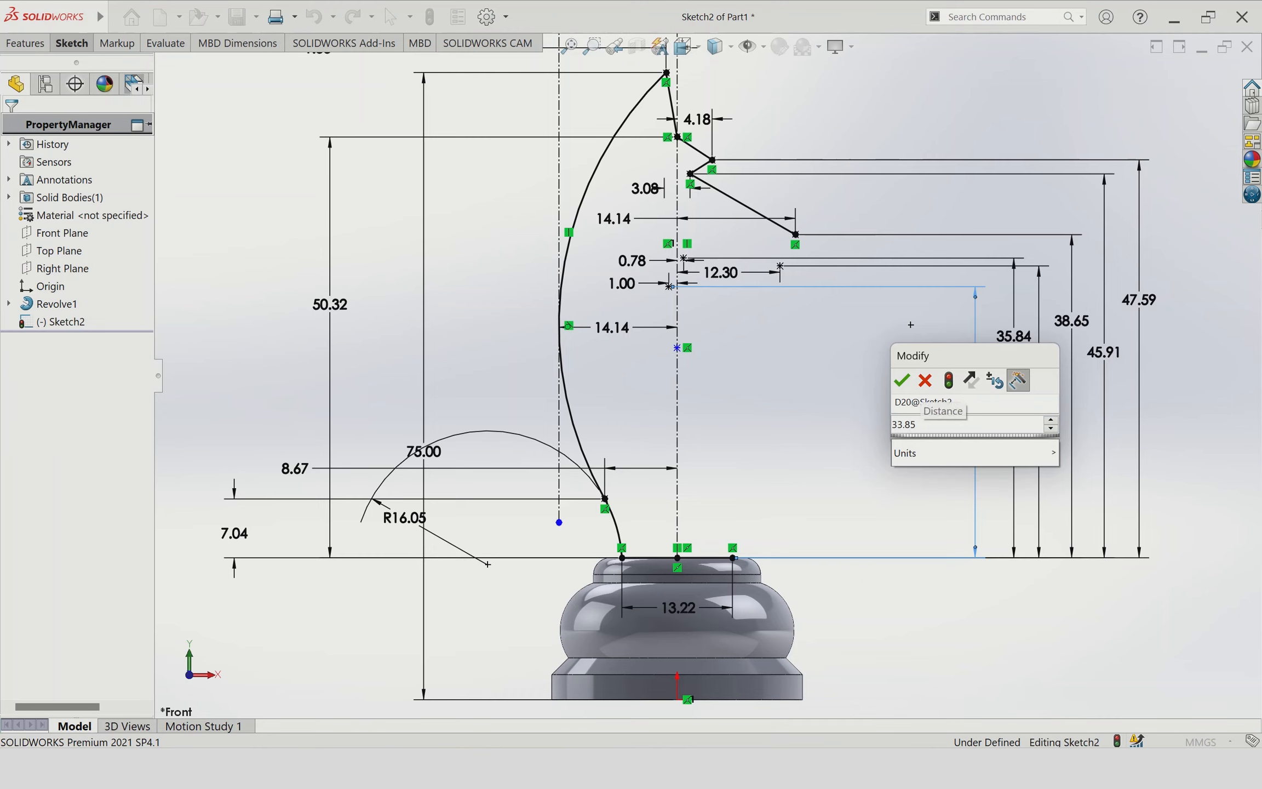
pyautogui.press('BackSpace')
pyautogui.press('BackSpace')
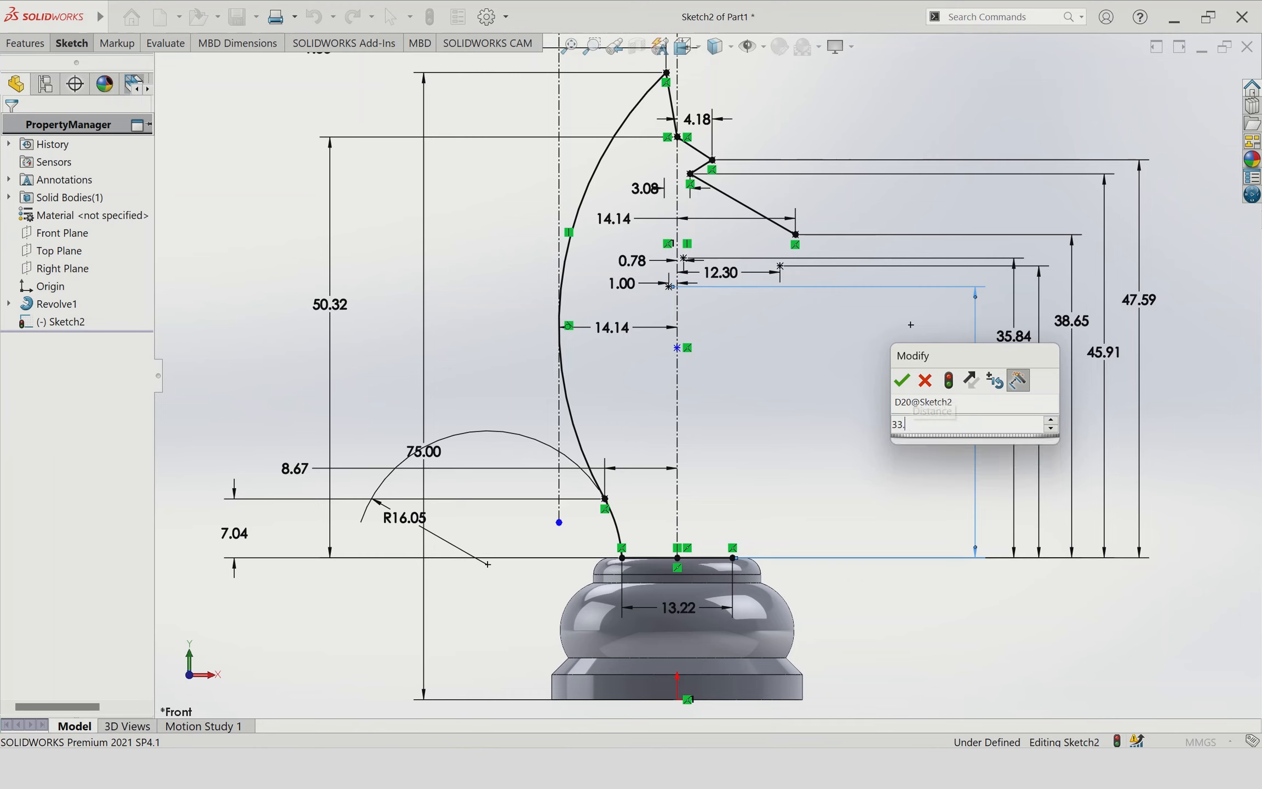
pyautogui.write('35')
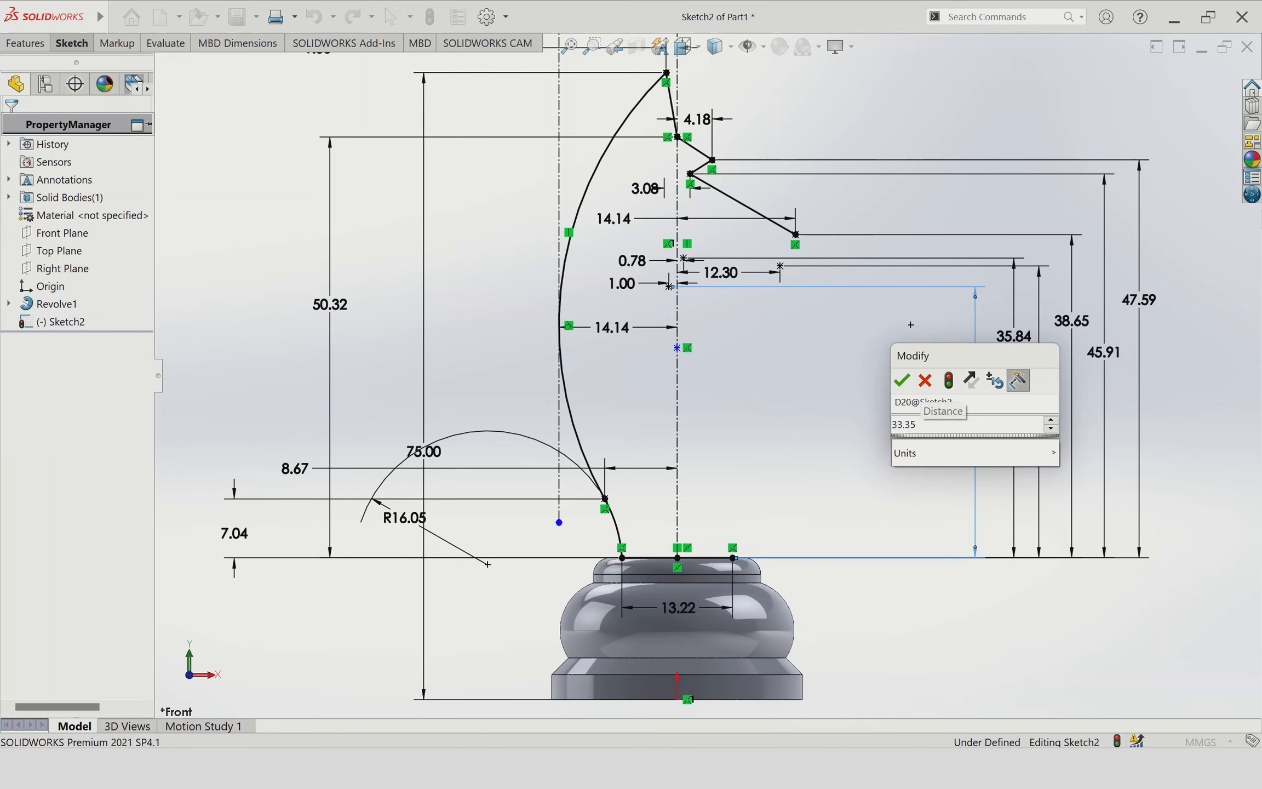
pyautogui.press('Return')
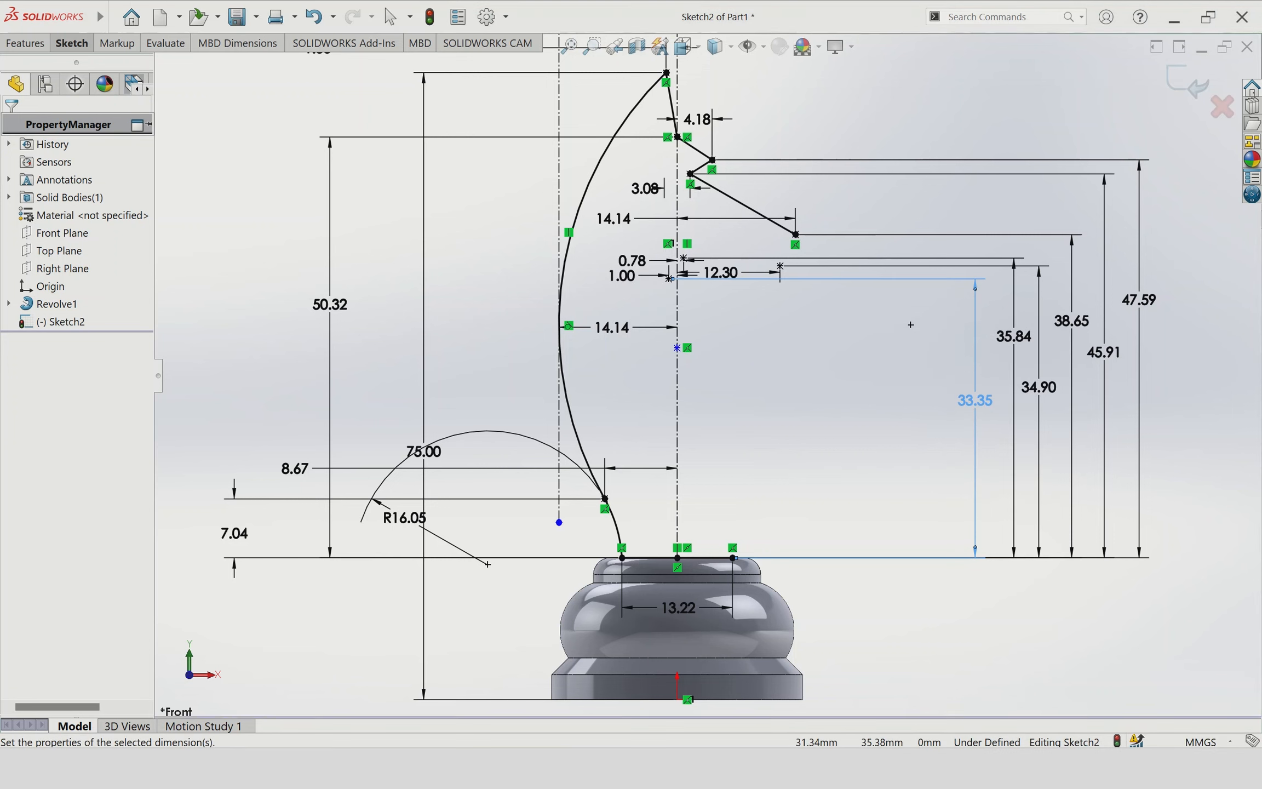
# Dimension the height of the sketch point on the main centerline above the profile's base line as 29.38 mm
pyautogui.click(677, 348)
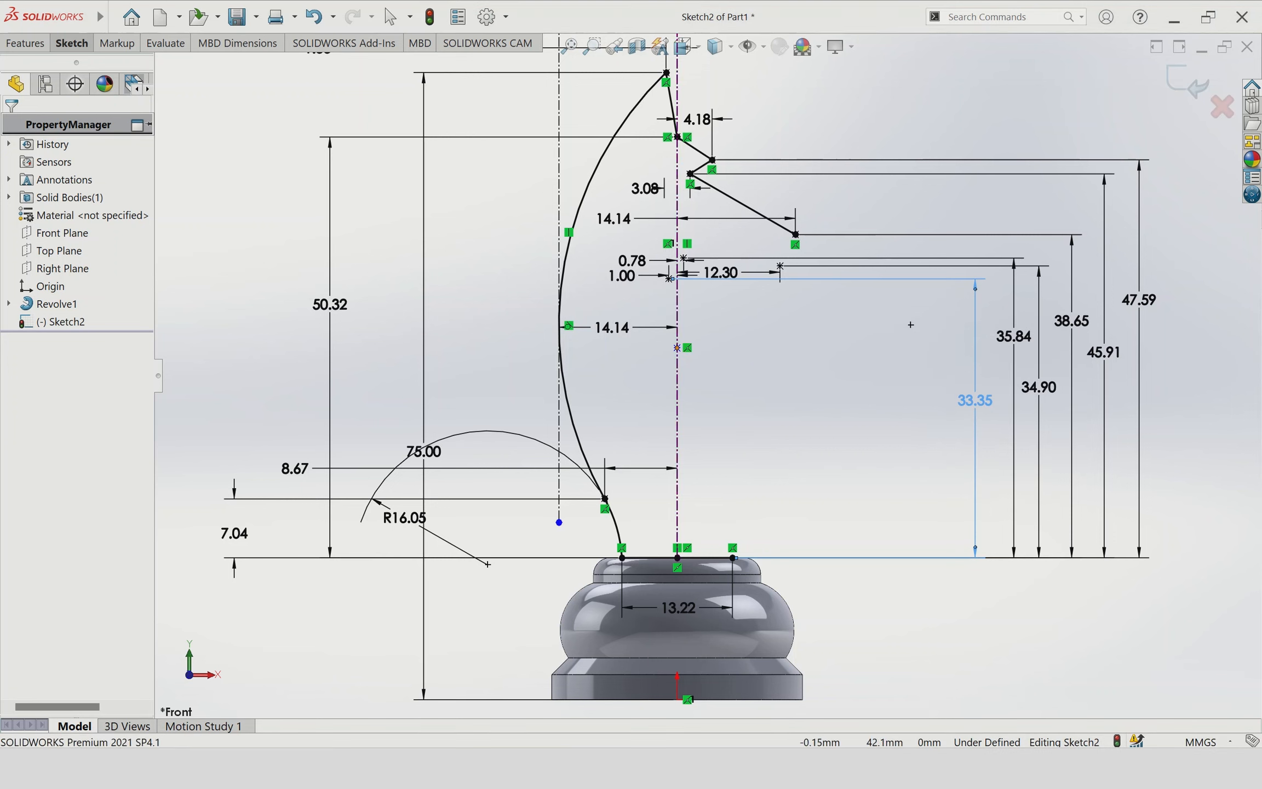
pyautogui.click(732, 558)
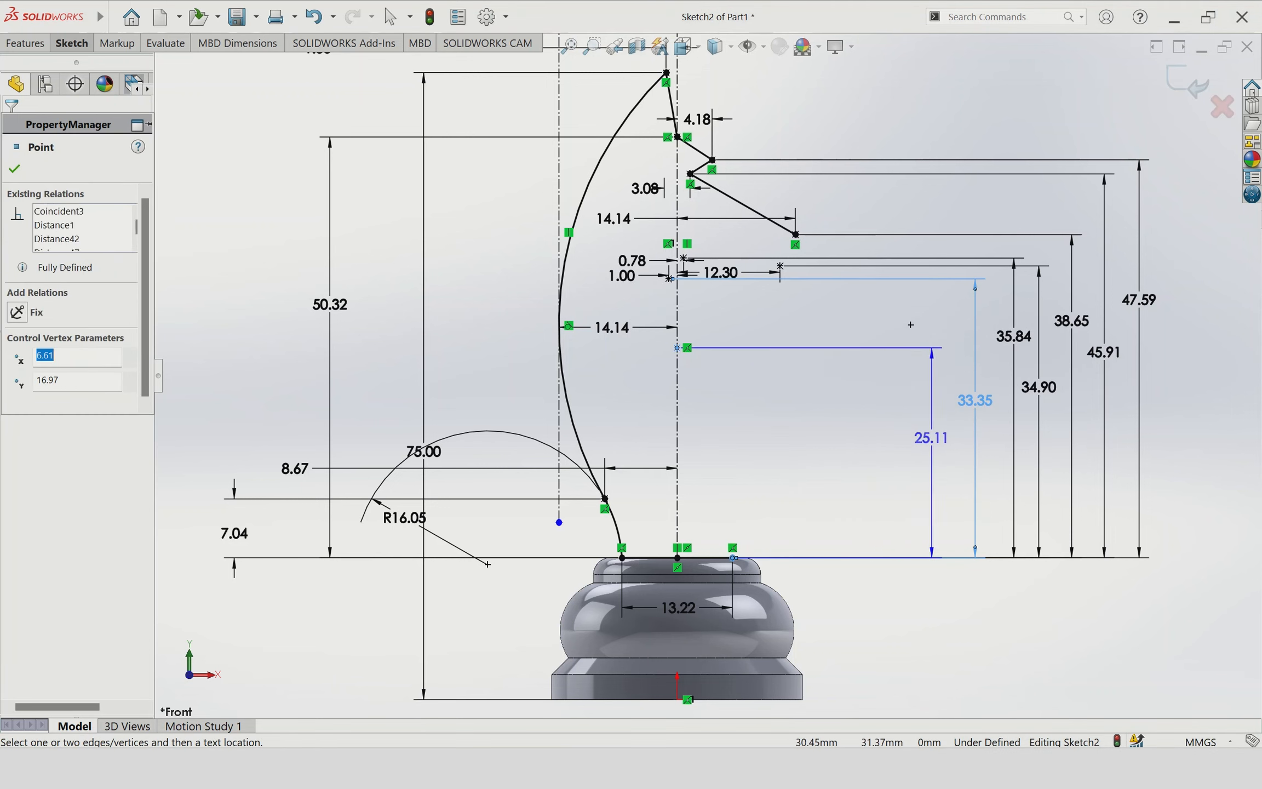
pyautogui.click(932, 438)
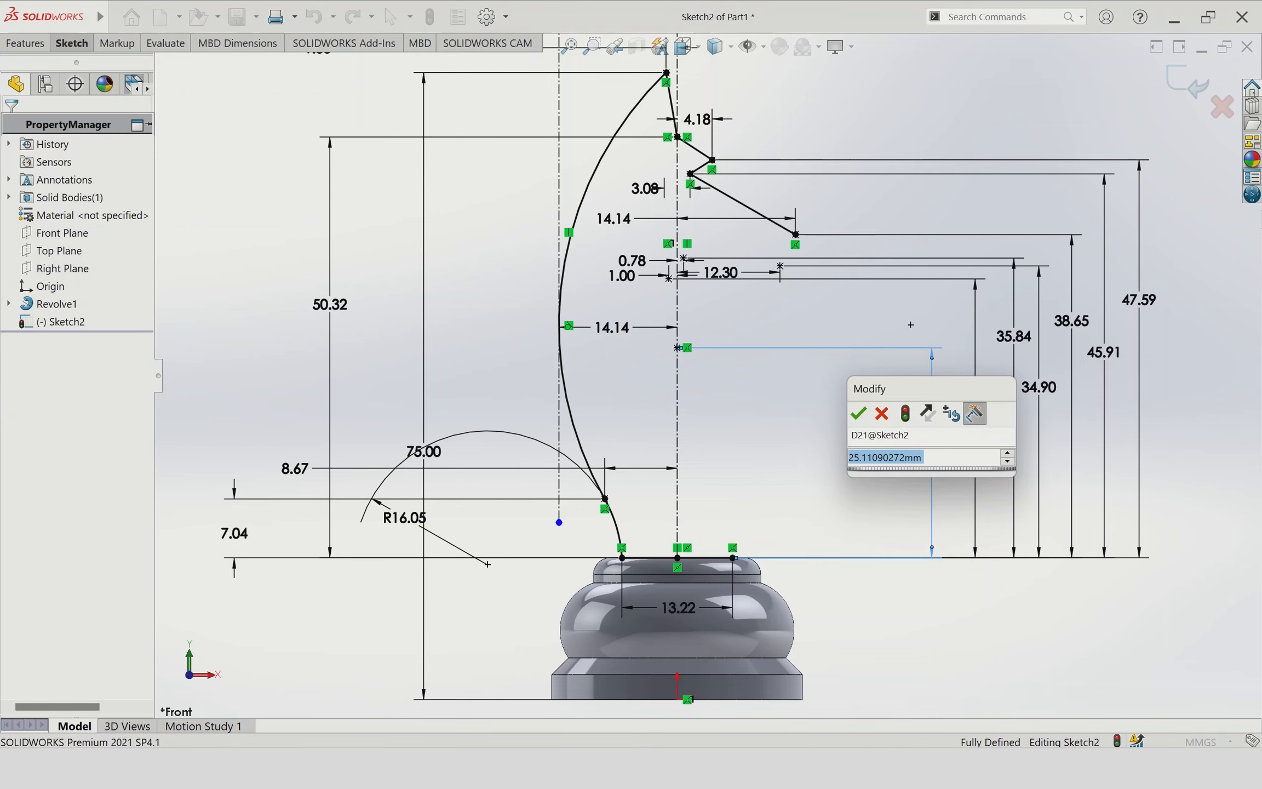
pyautogui.write('29.')
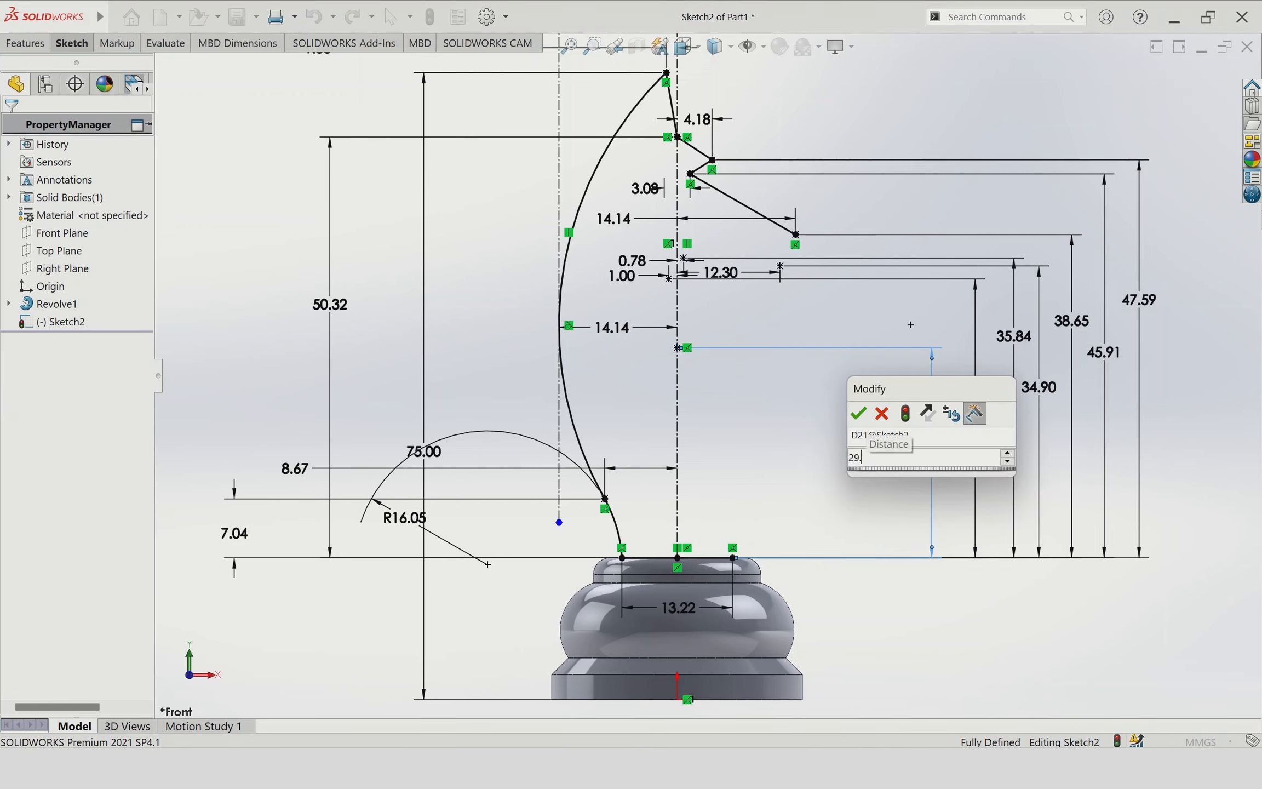
pyautogui.write('38')
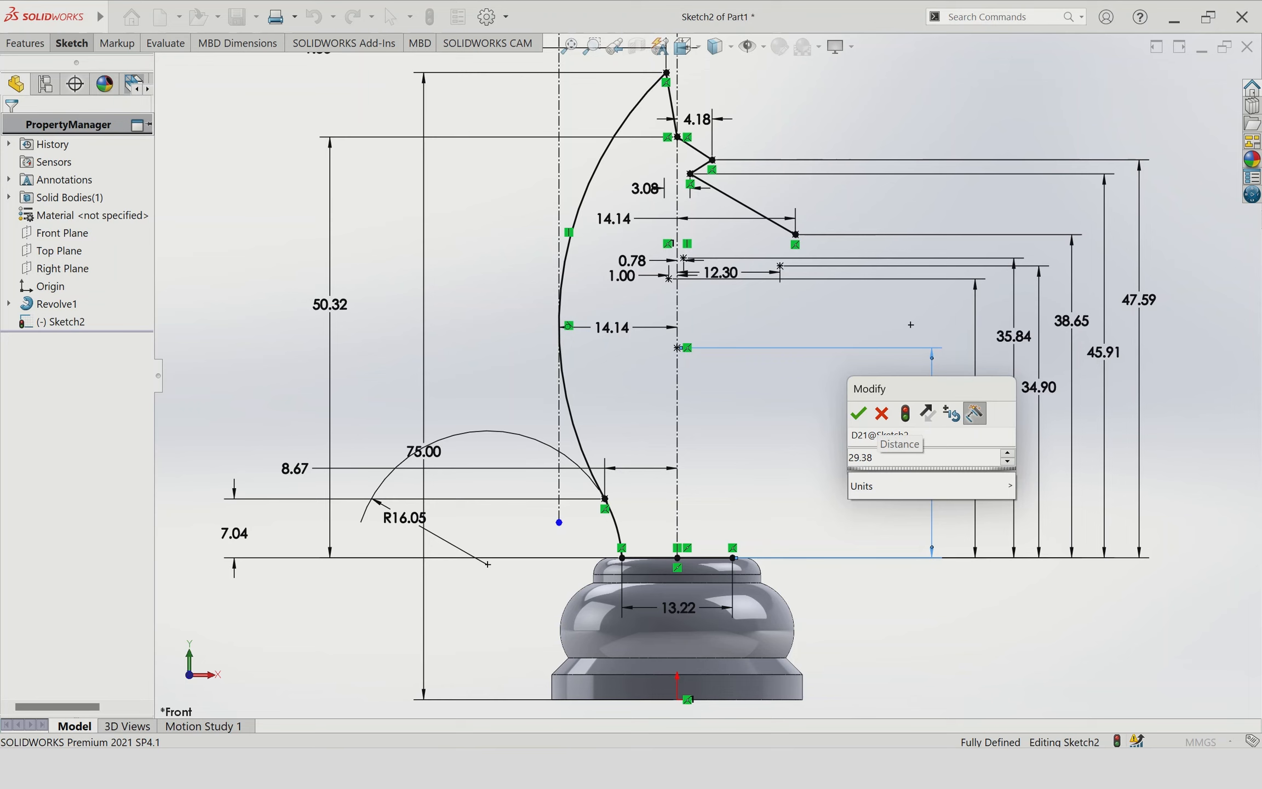
pyautogui.press('Return')
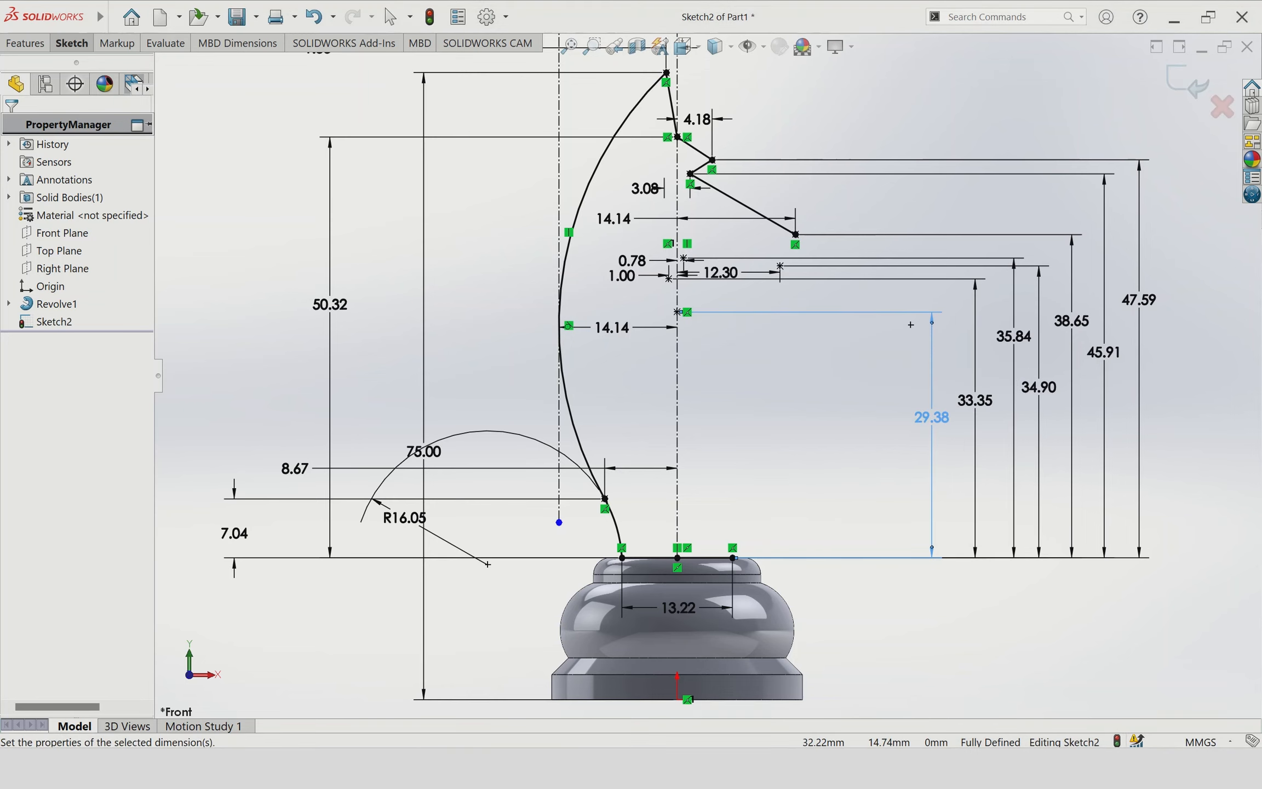
pyautogui.press('Escape')
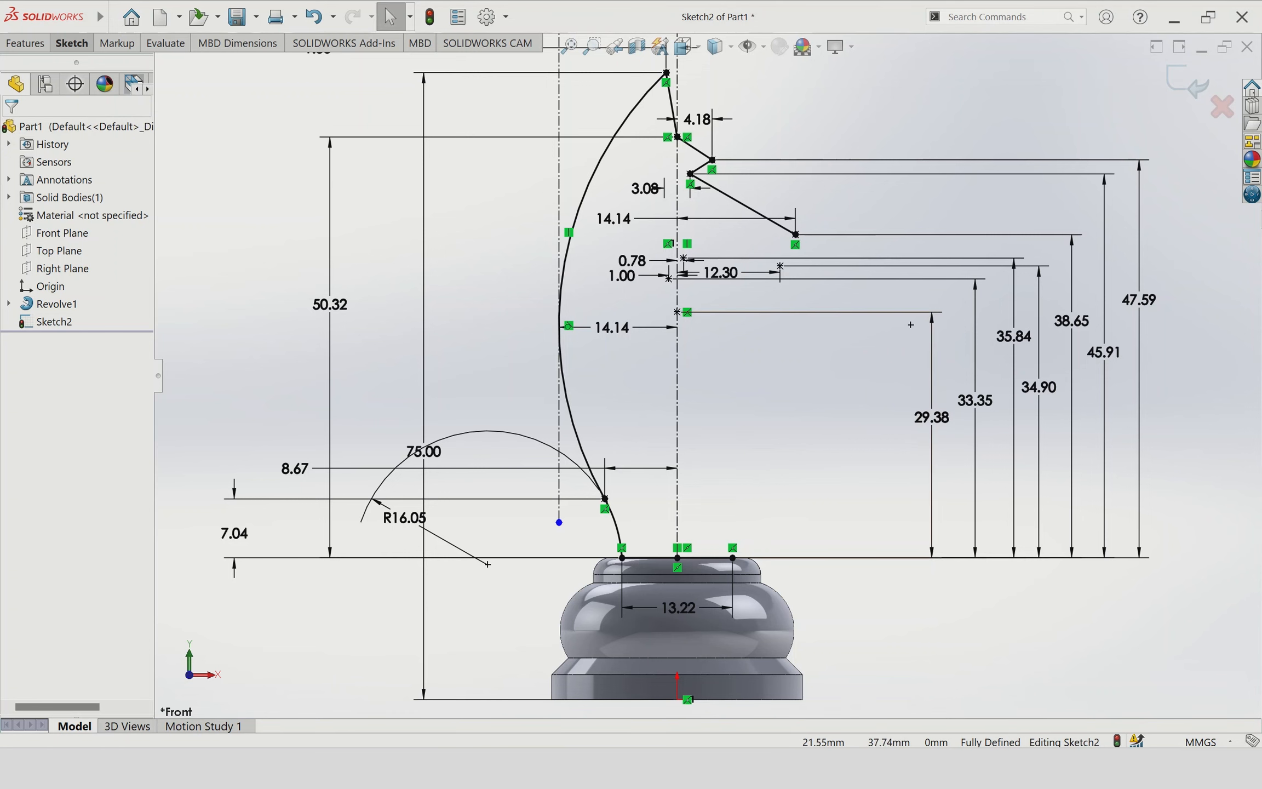
# Draw connected lines from the 14.14 mm offset corner through the 12.30, 0.78 and 1.00 mm offset points to the point on the main centerline
pyautogui.scroll(-2, 813, 298)
pyautogui.click(71, 43)
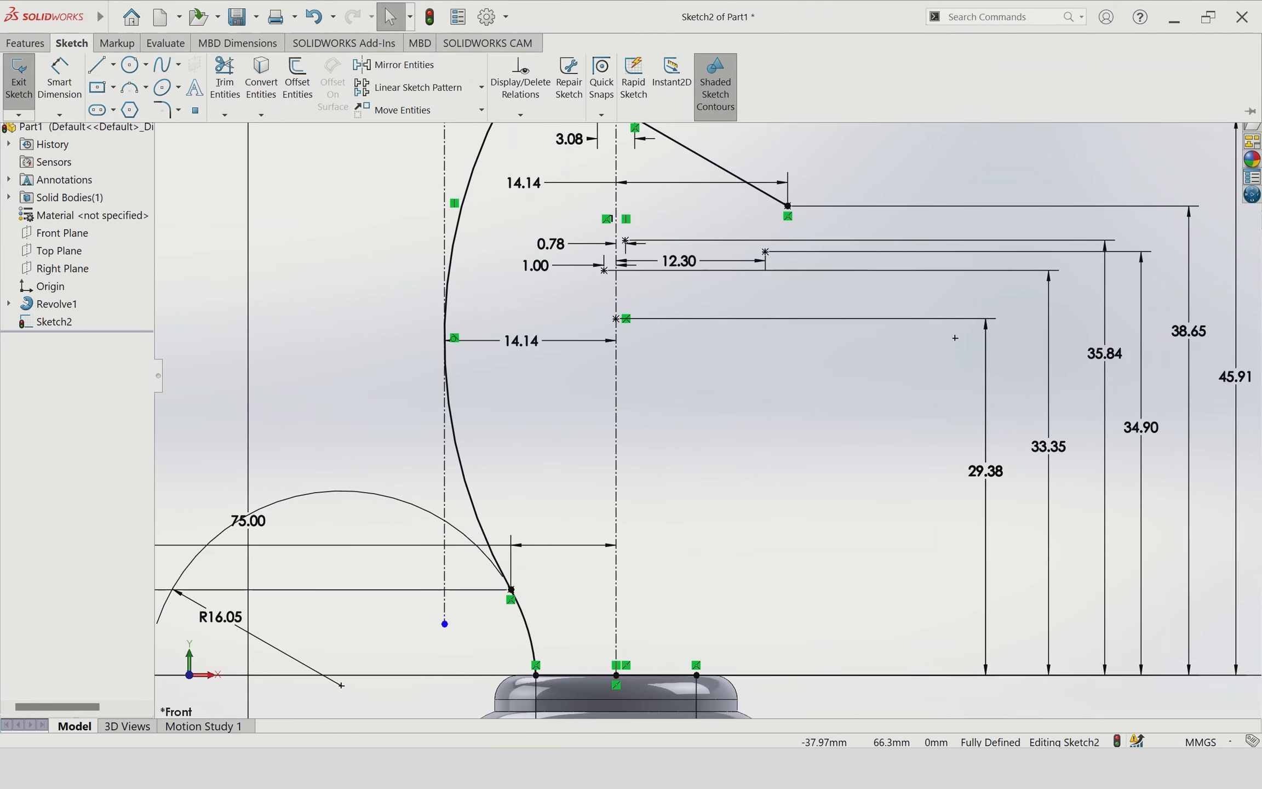
pyautogui.click(97, 65)
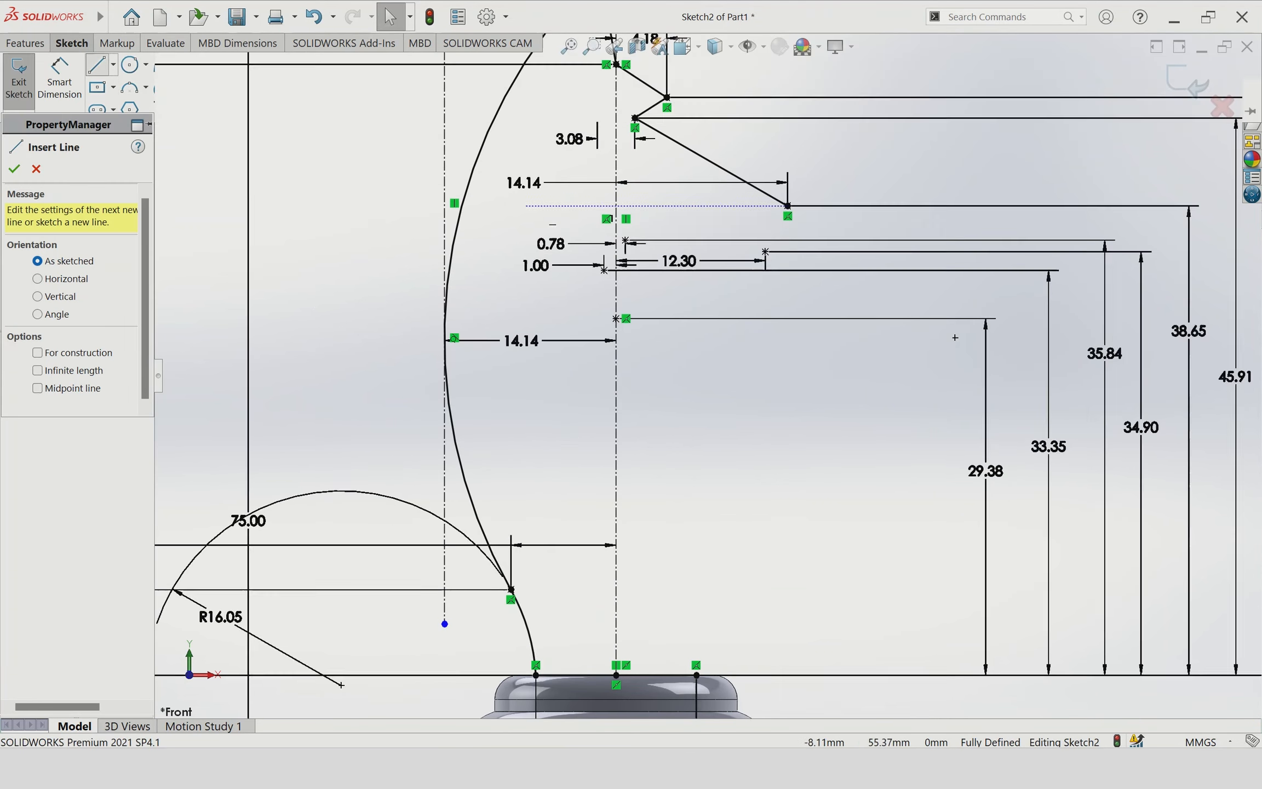
pyautogui.click(787, 206)
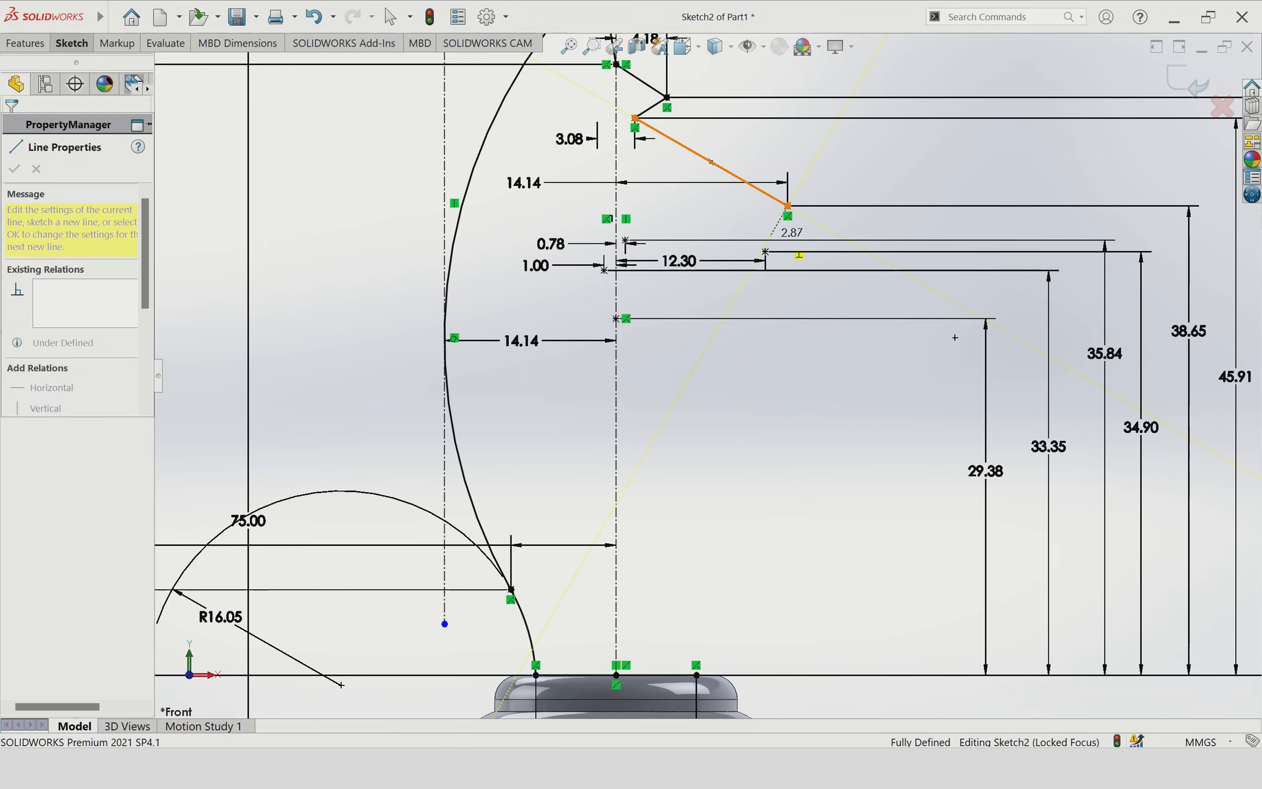
pyautogui.click(766, 251)
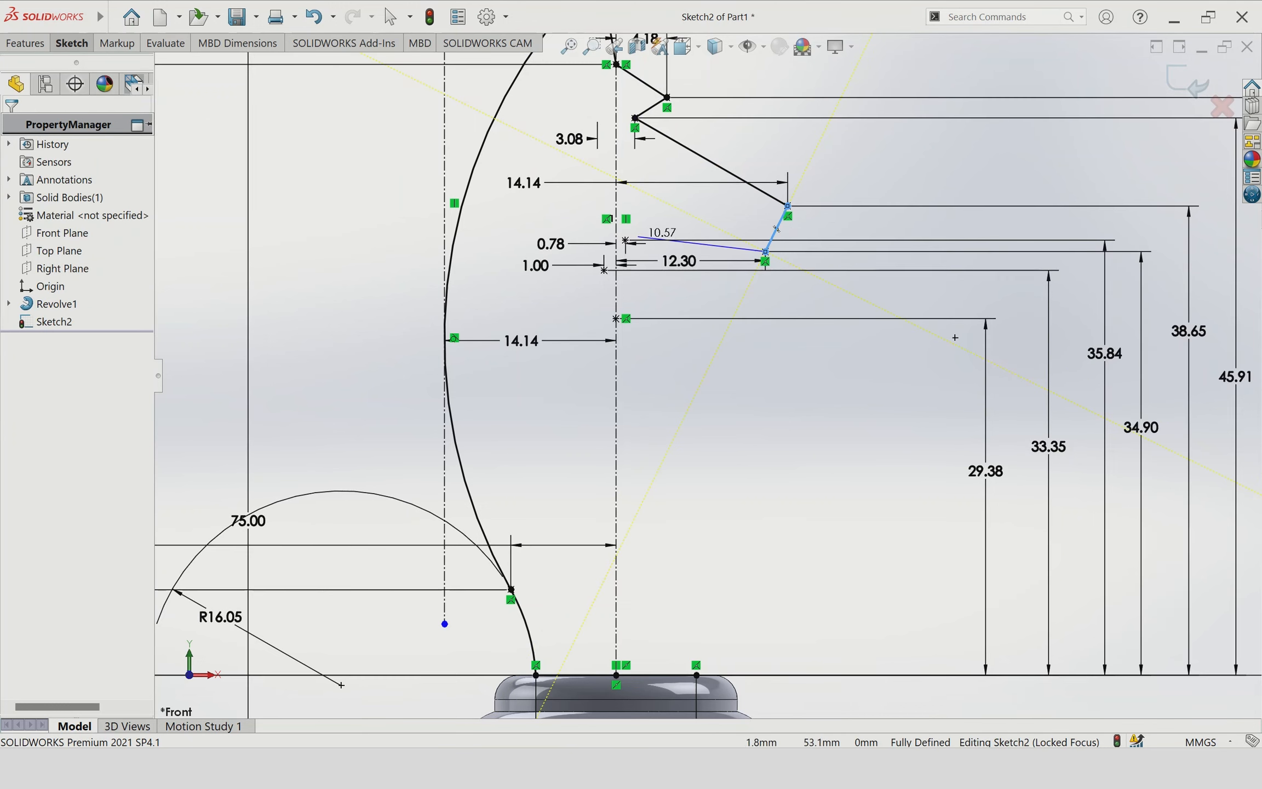
pyautogui.click(626, 241)
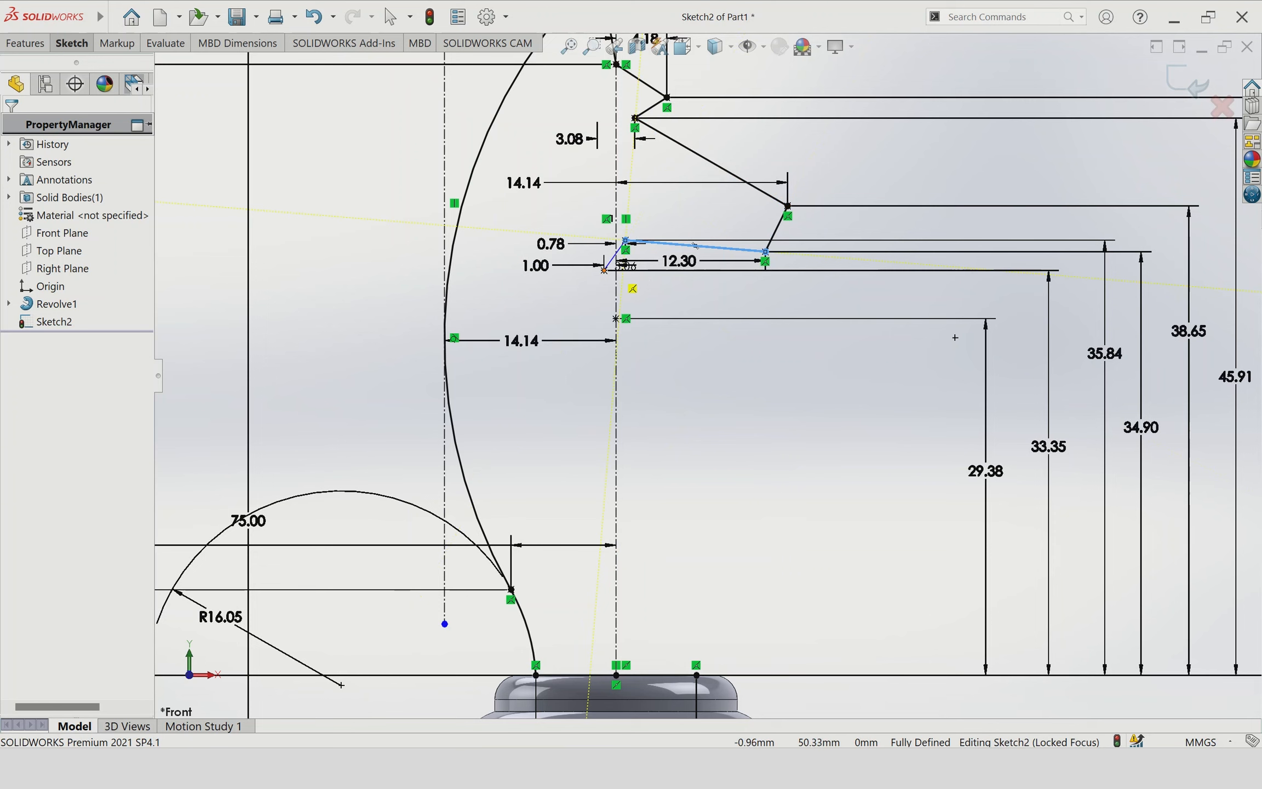
pyautogui.click(604, 270)
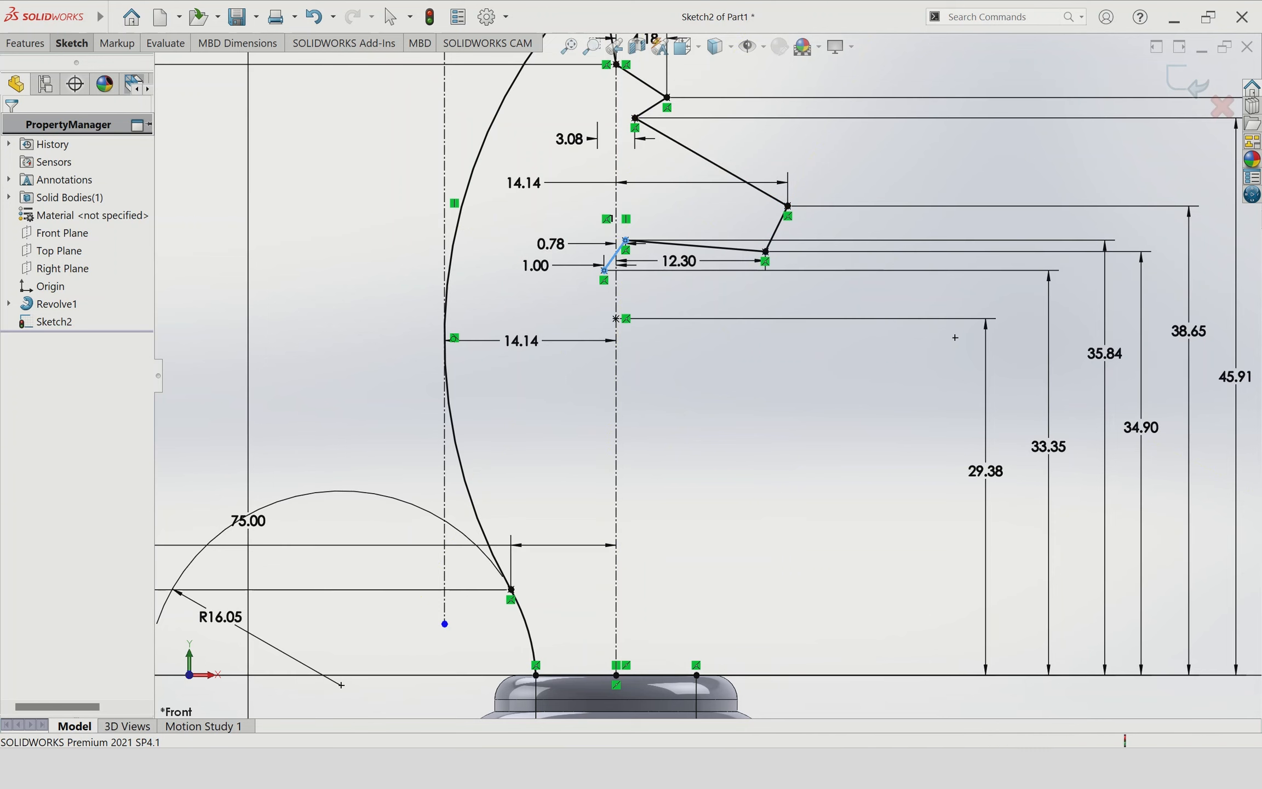
pyautogui.click(616, 318)
pyautogui.press('Escape')
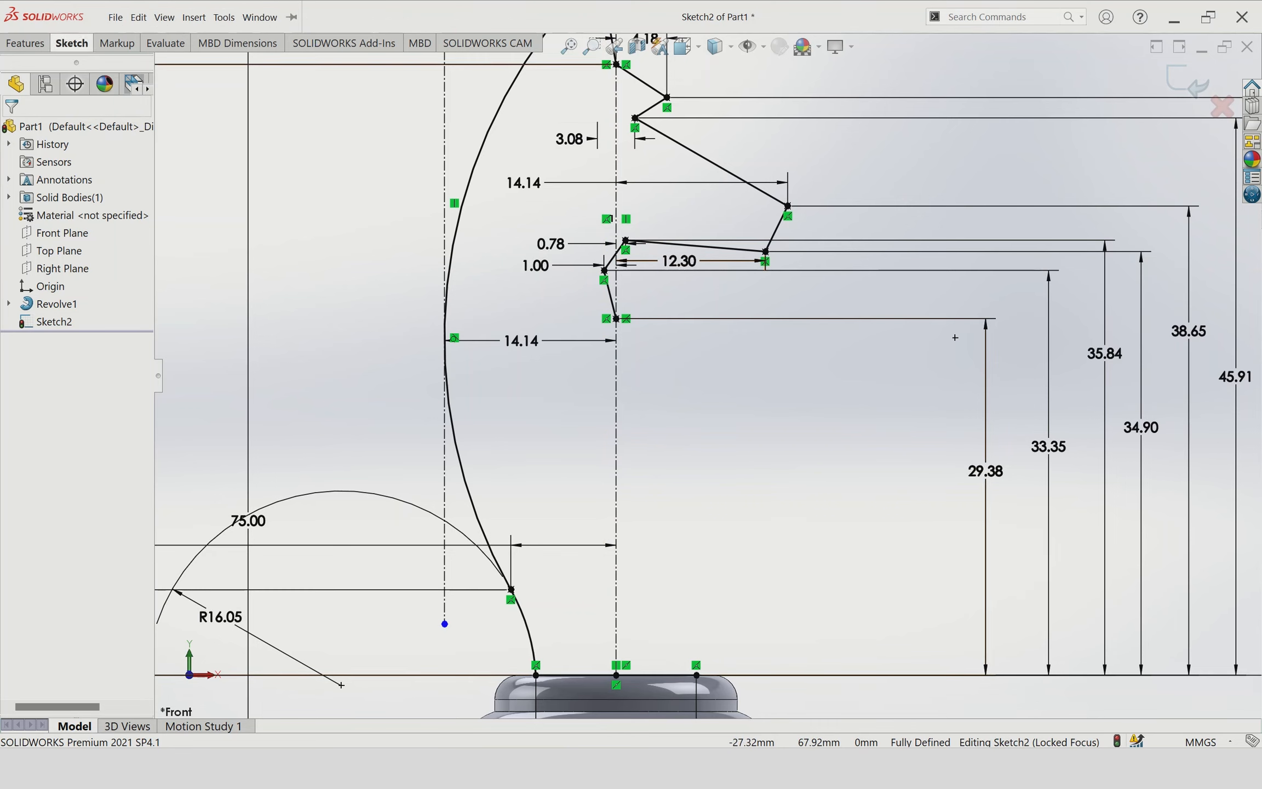
# Mirror the short R16.05 arc at the foot of the profile about the main vertical centerline, keeping the original
pyautogui.click(72, 43)
pyautogui.click(397, 65)
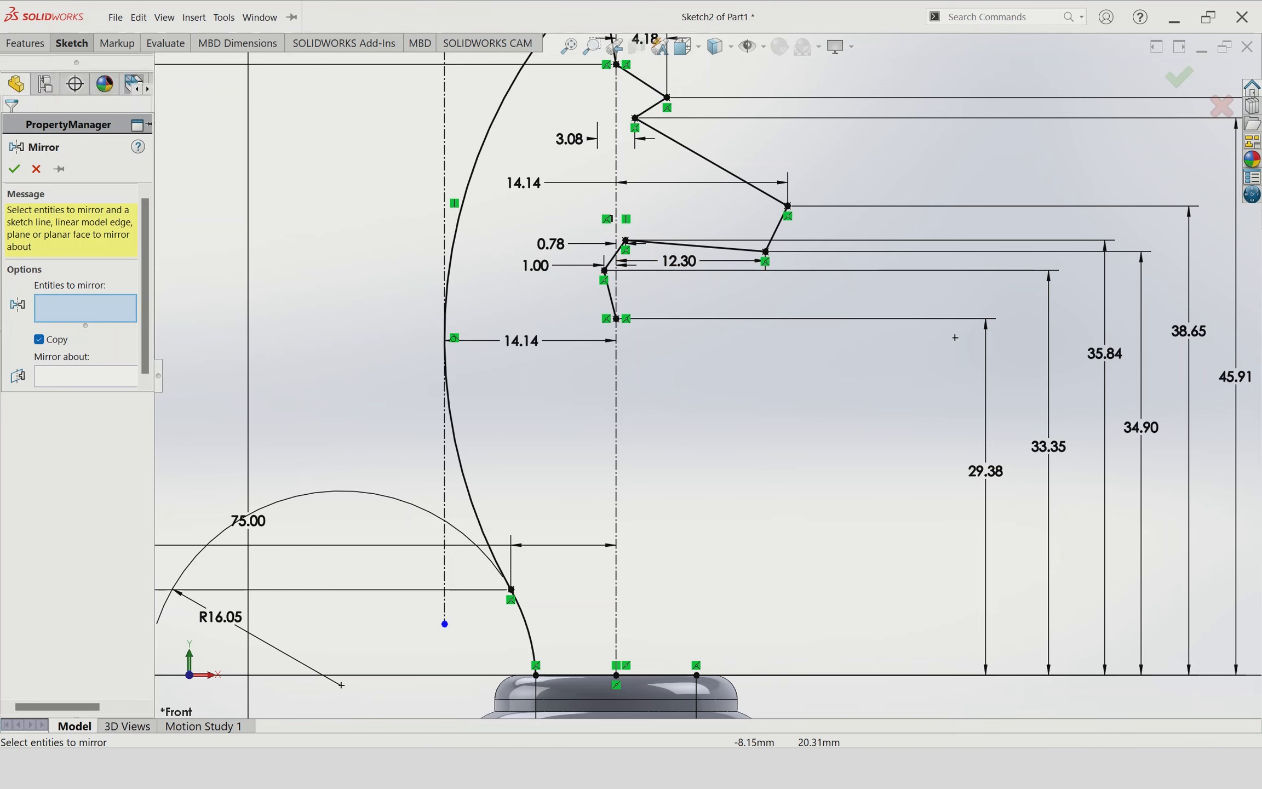
pyautogui.click(523, 630)
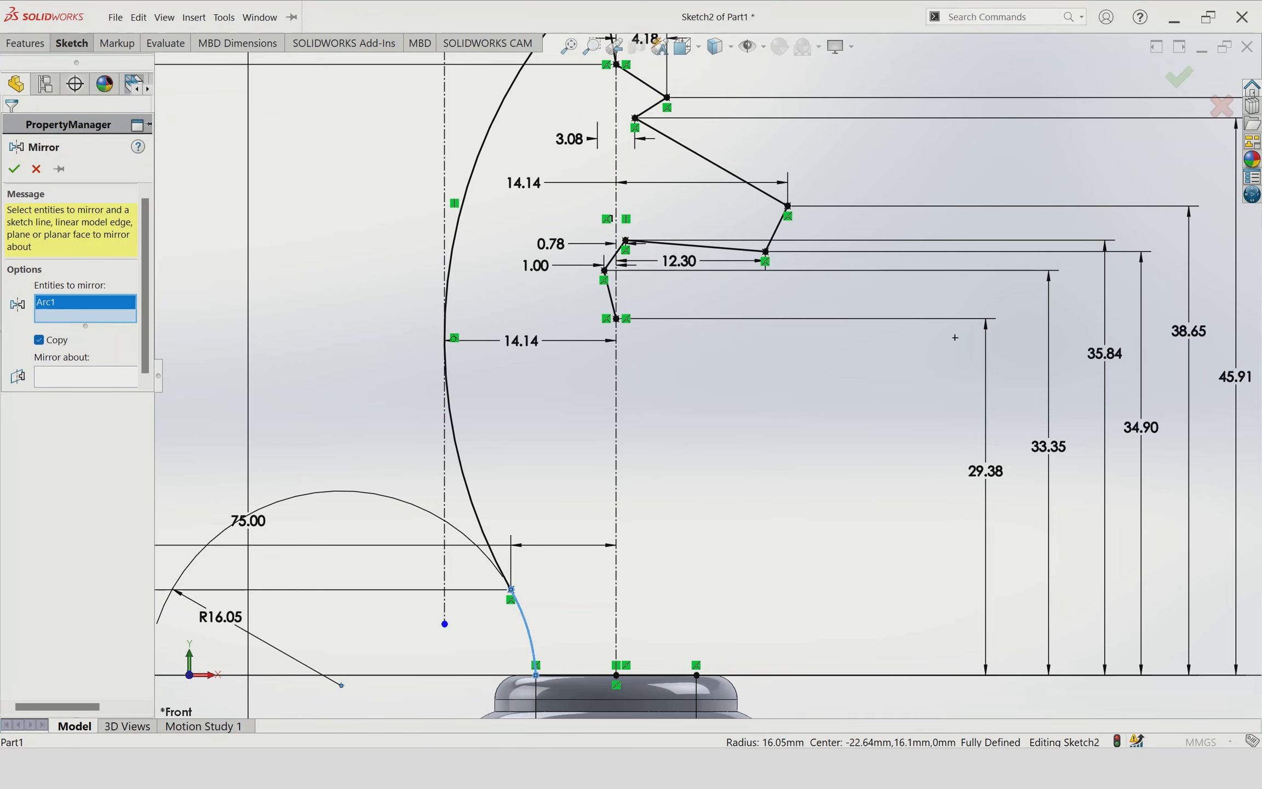
pyautogui.click(616, 439)
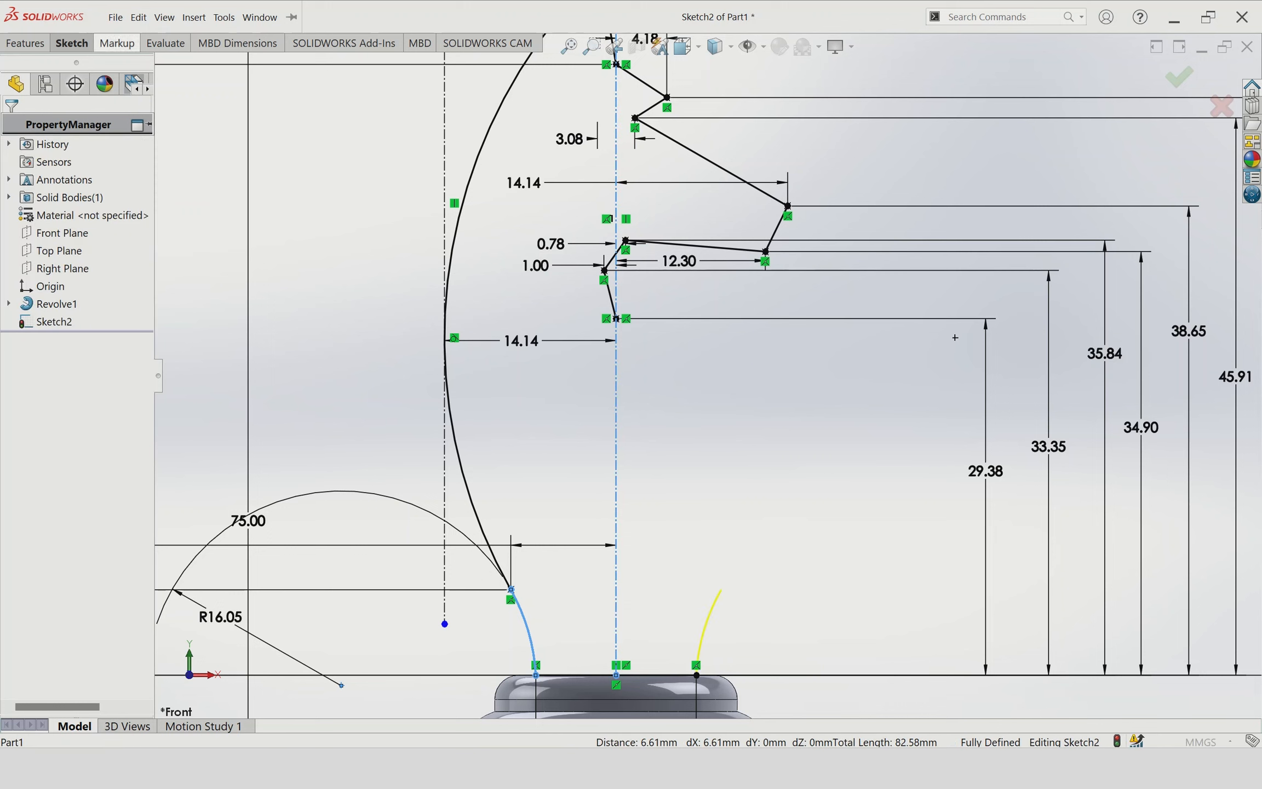
pyautogui.click(72, 43)
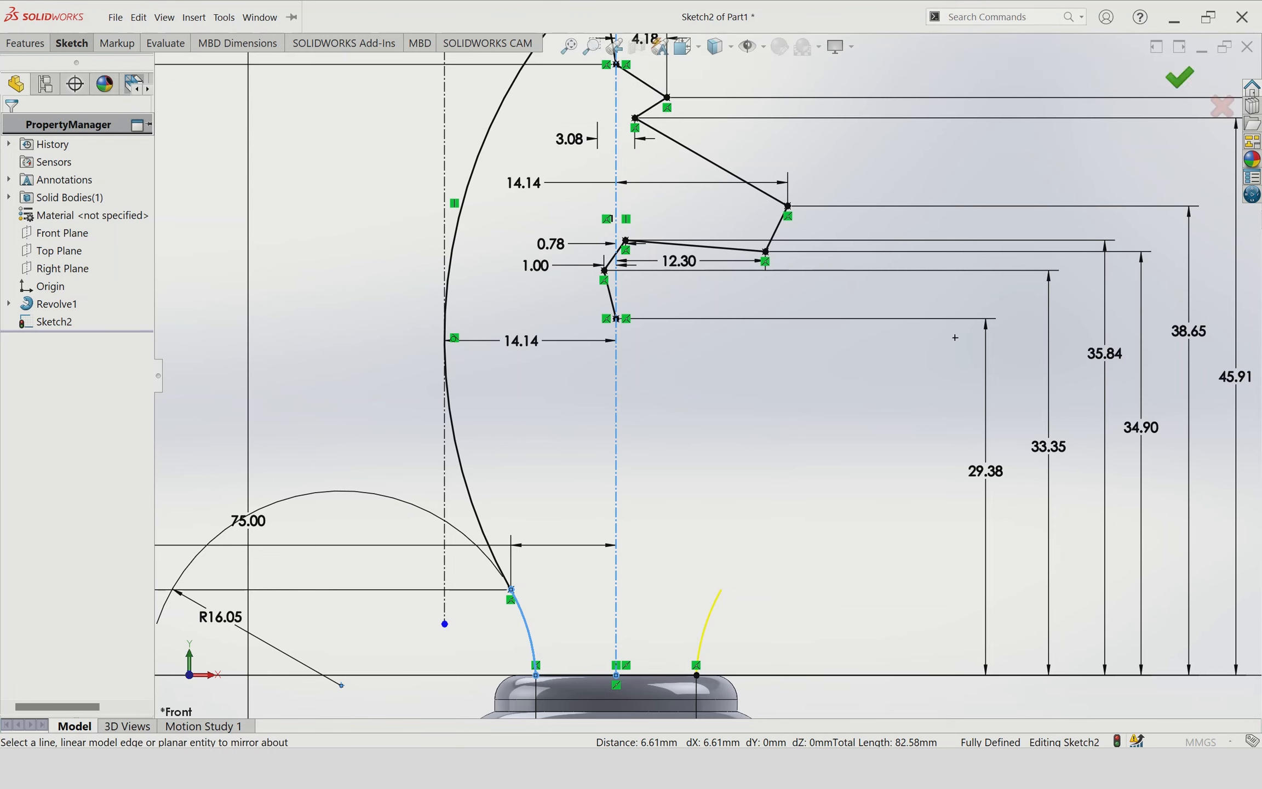
pyautogui.press('Return')
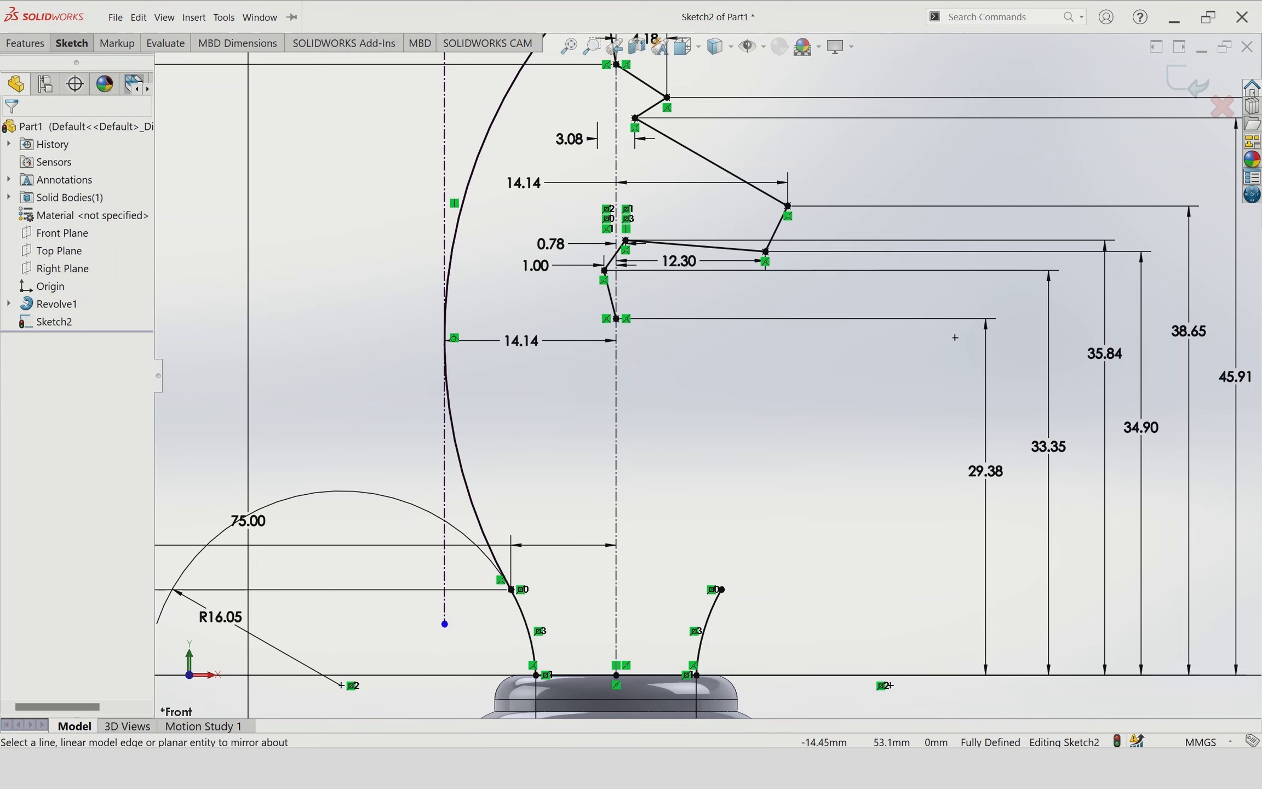
# Place a sketch point about 7.5 mm right of the main centerline and about 20 mm above the profile's base line
pyautogui.moveTo(72, 44)
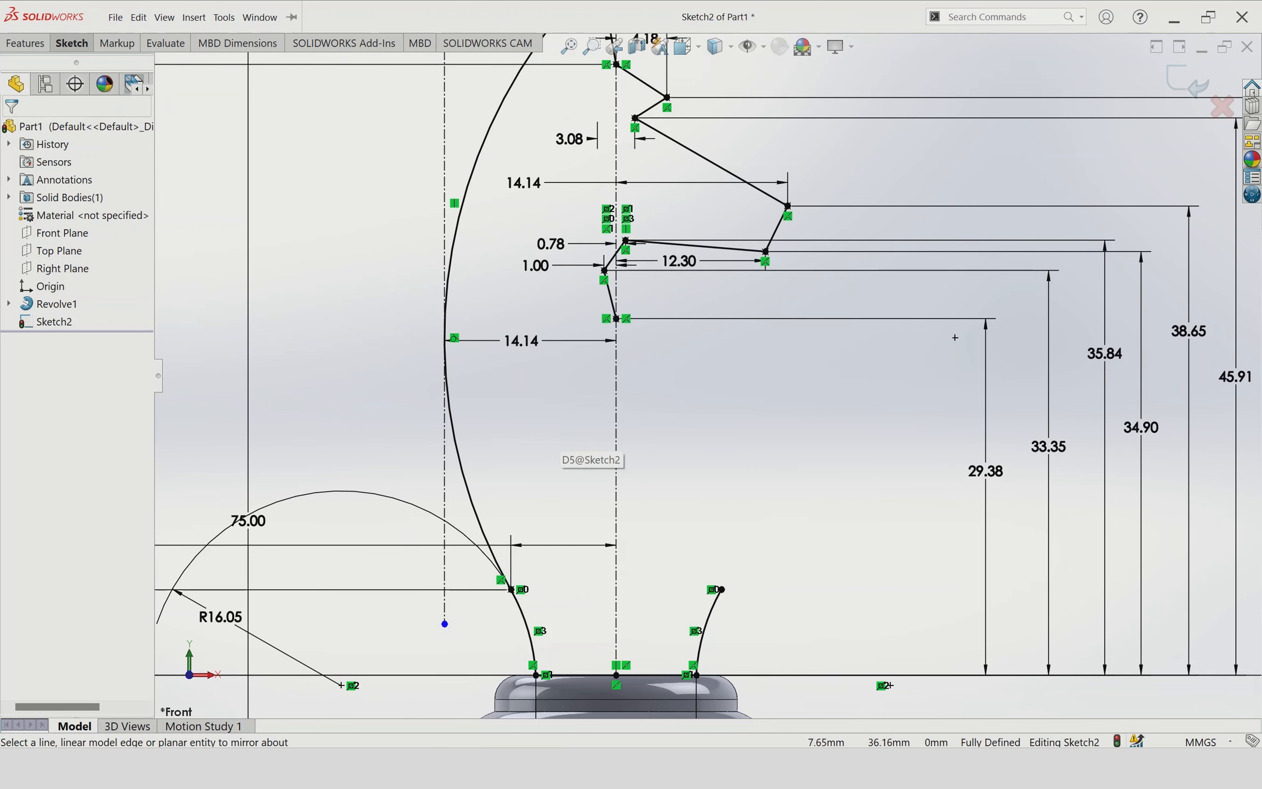
pyautogui.click(707, 431)
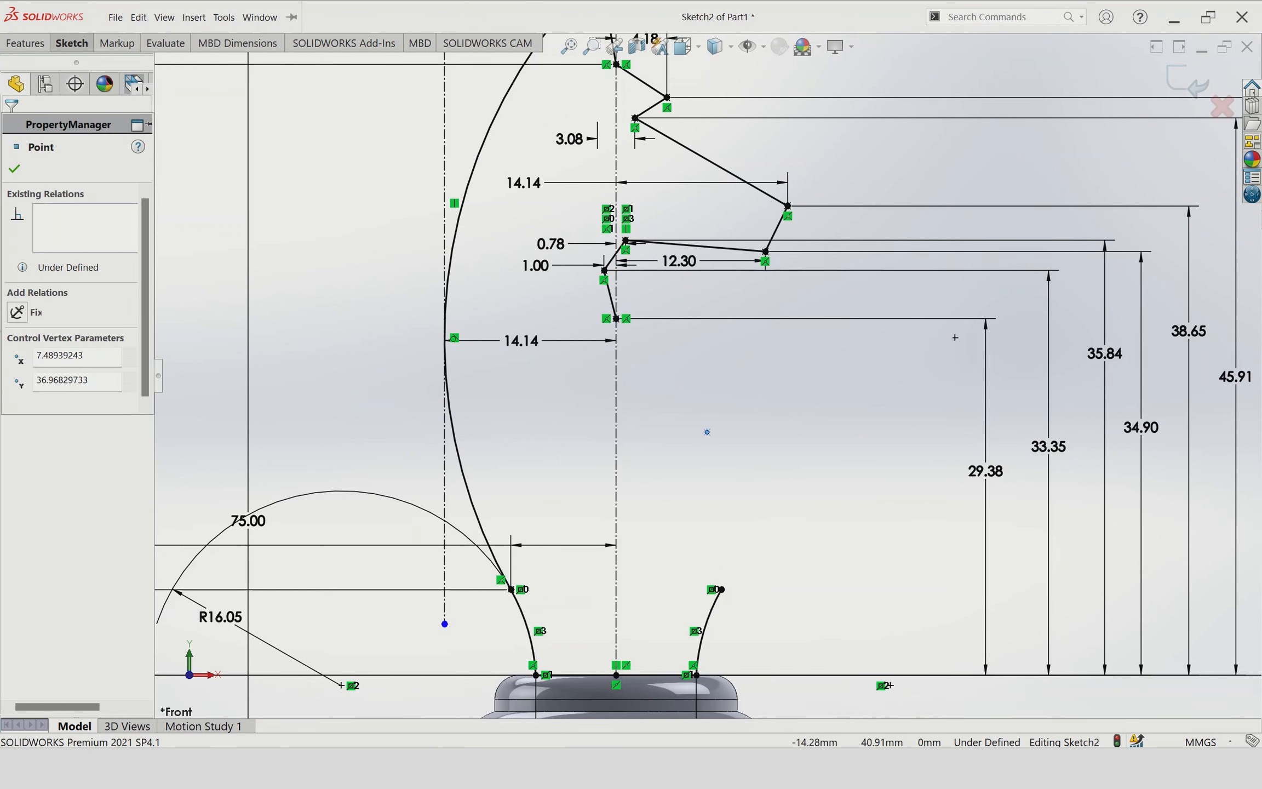
pyautogui.press('Escape')
# Dimension the height of the free sketch point right of the main centerline above the profile's base line as 21.71 mm
pyautogui.moveTo(72, 43)
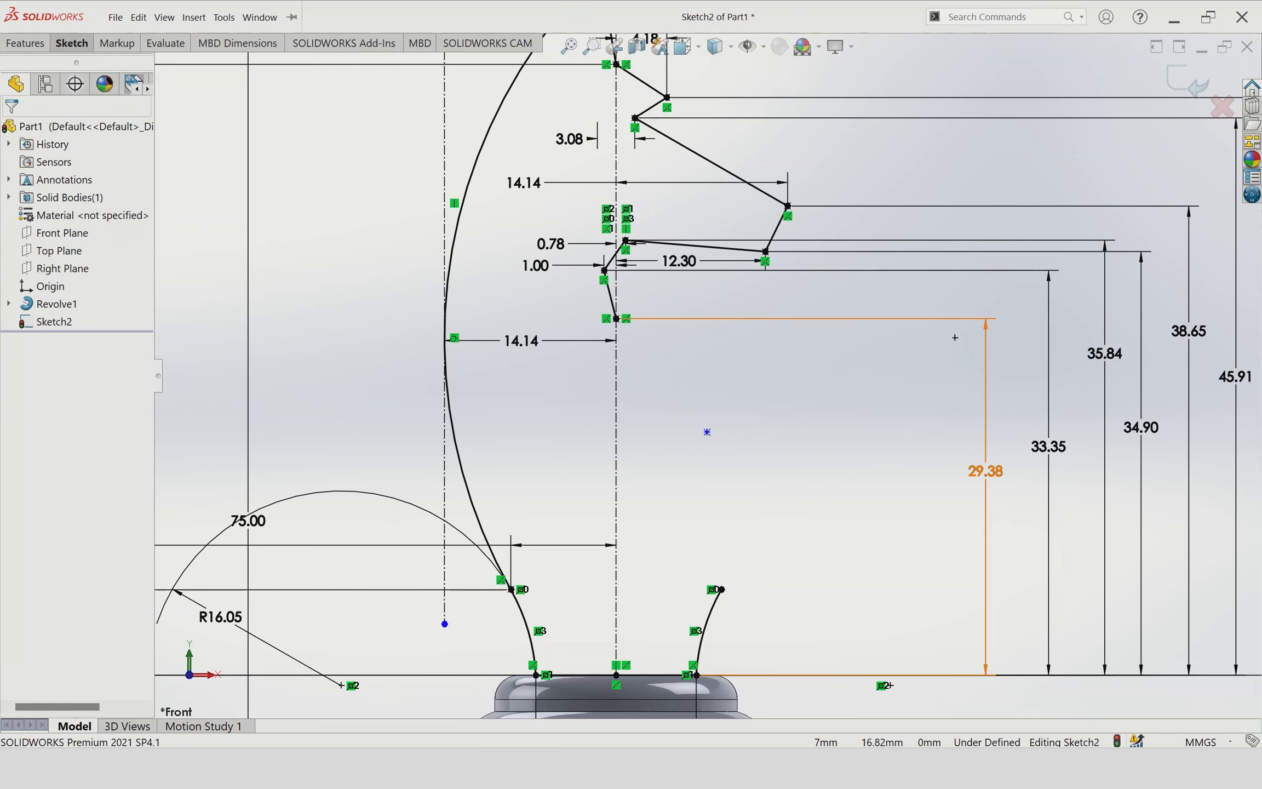
pyautogui.click(697, 675)
pyautogui.click(707, 431)
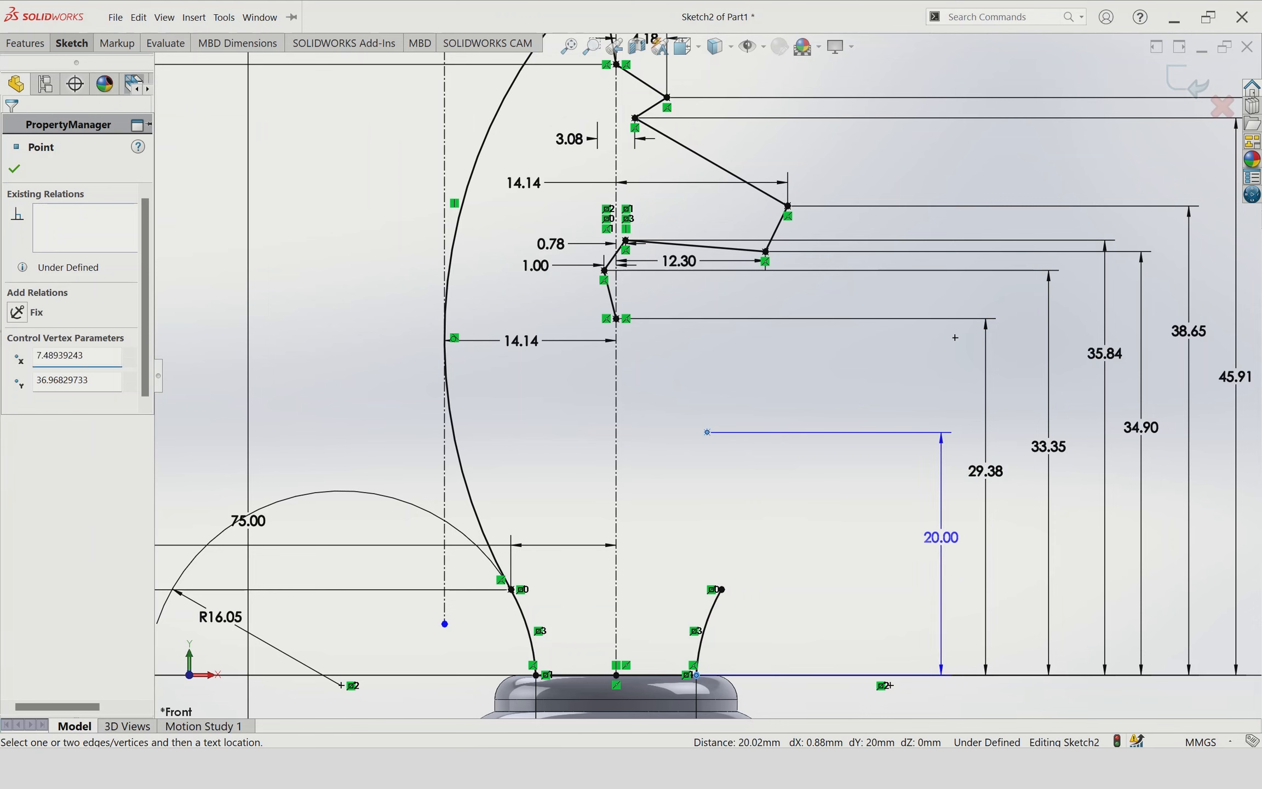
pyautogui.click(941, 537)
pyautogui.write('21.')
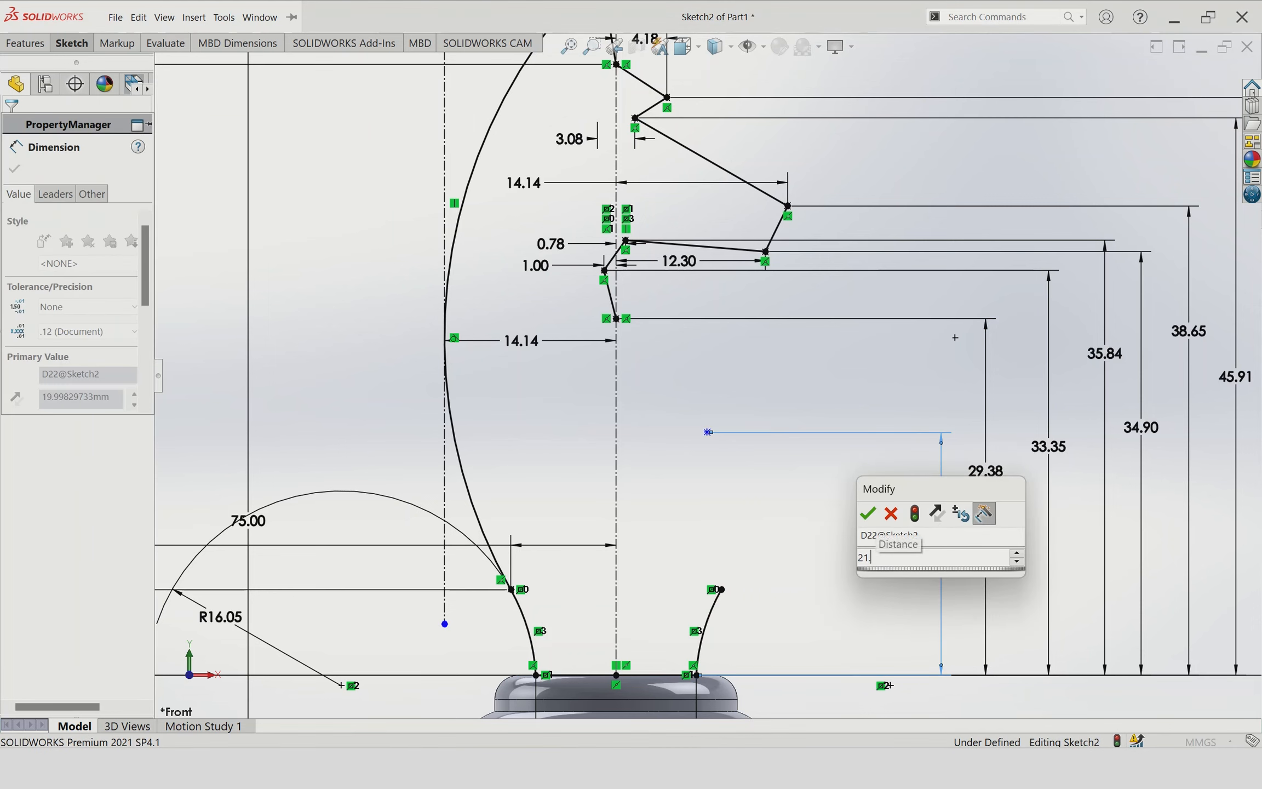
pyautogui.write('75')
pyautogui.press('Return')
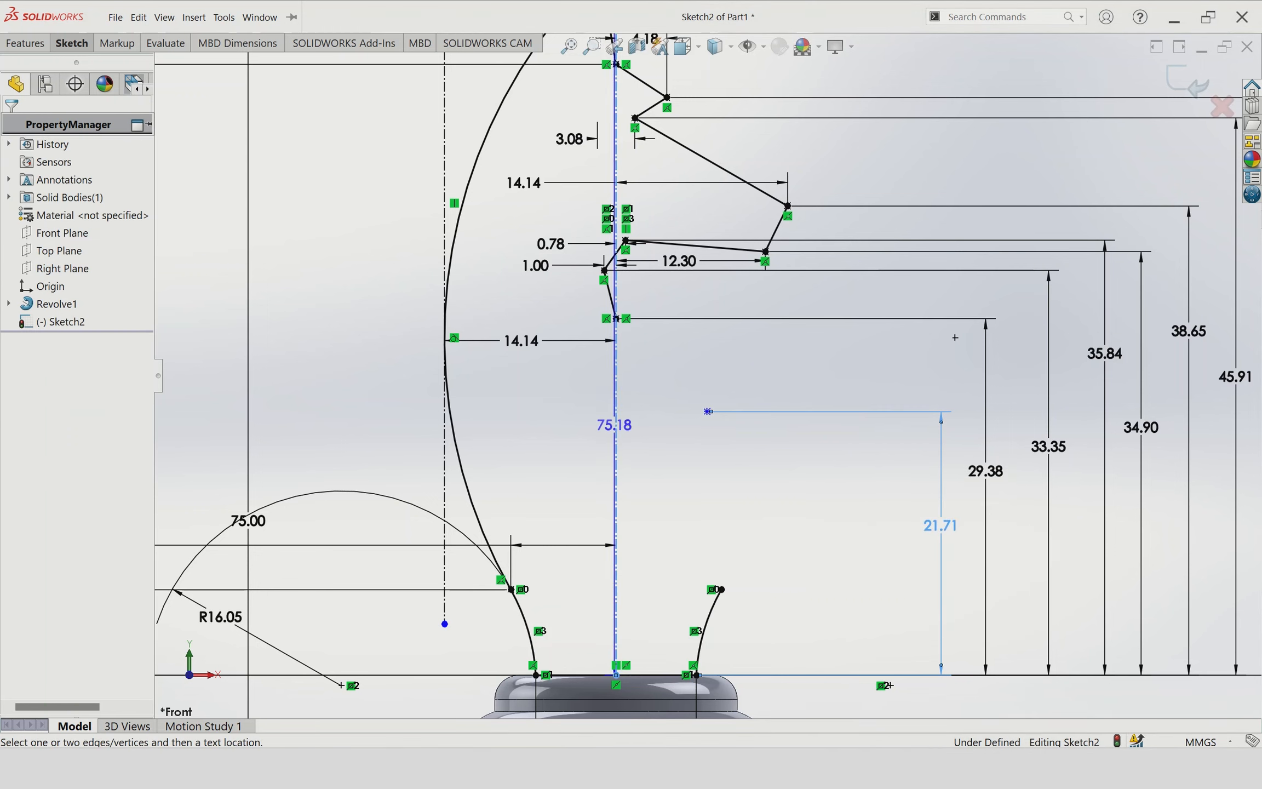
pyautogui.click(708, 411)
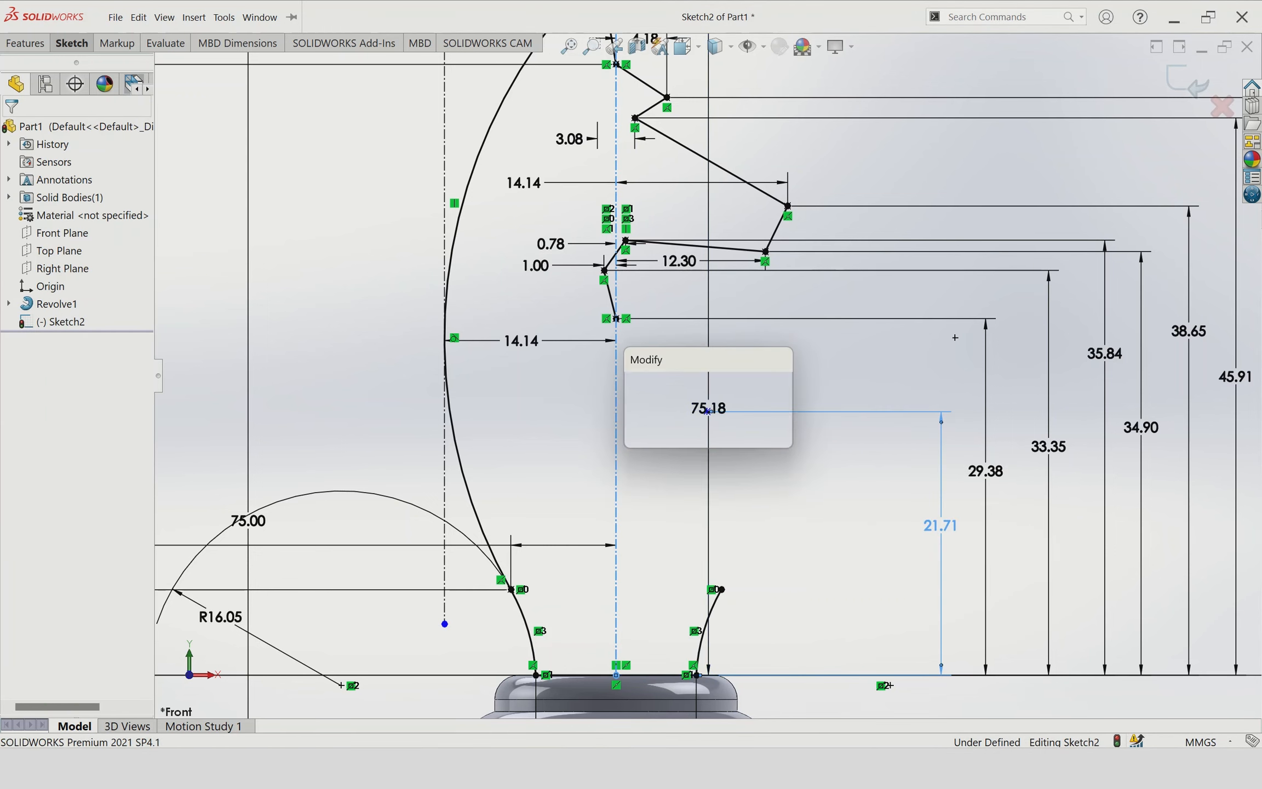
pyautogui.press('Return')
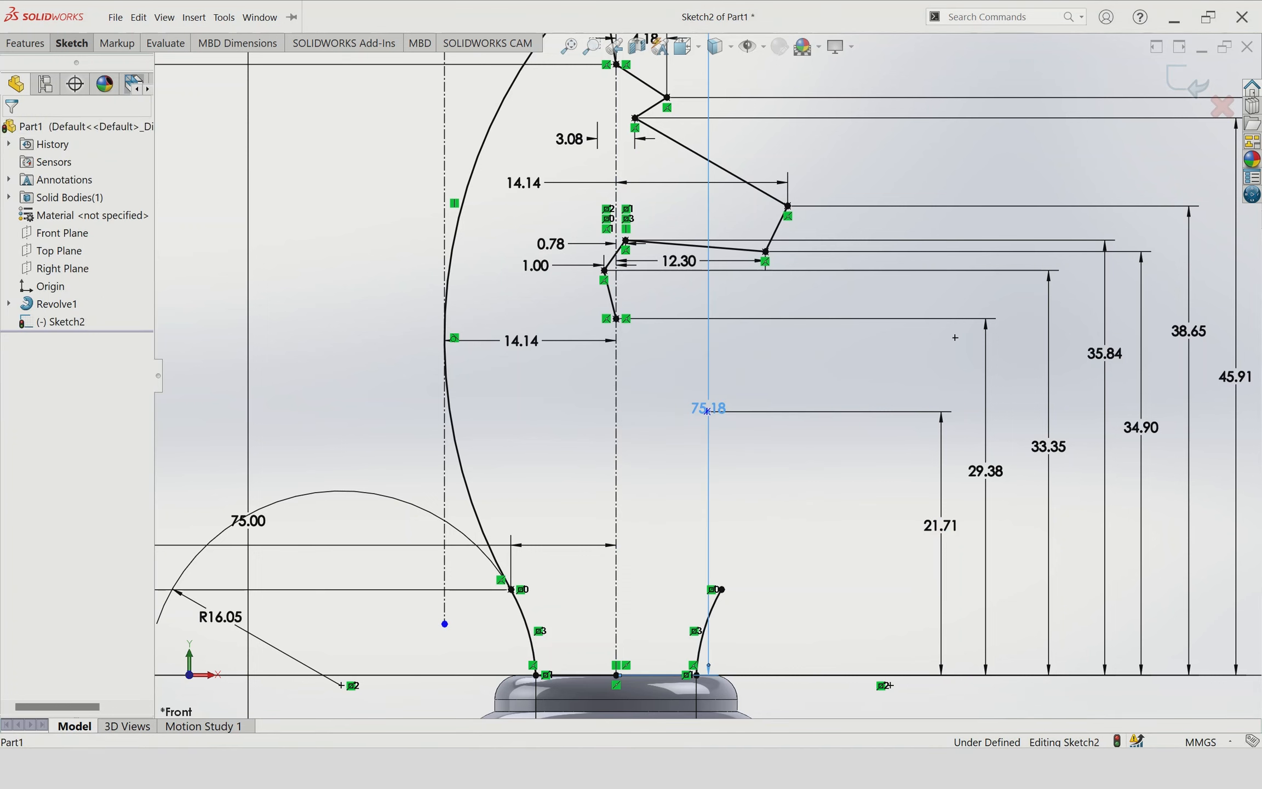
pyautogui.press('Delete')
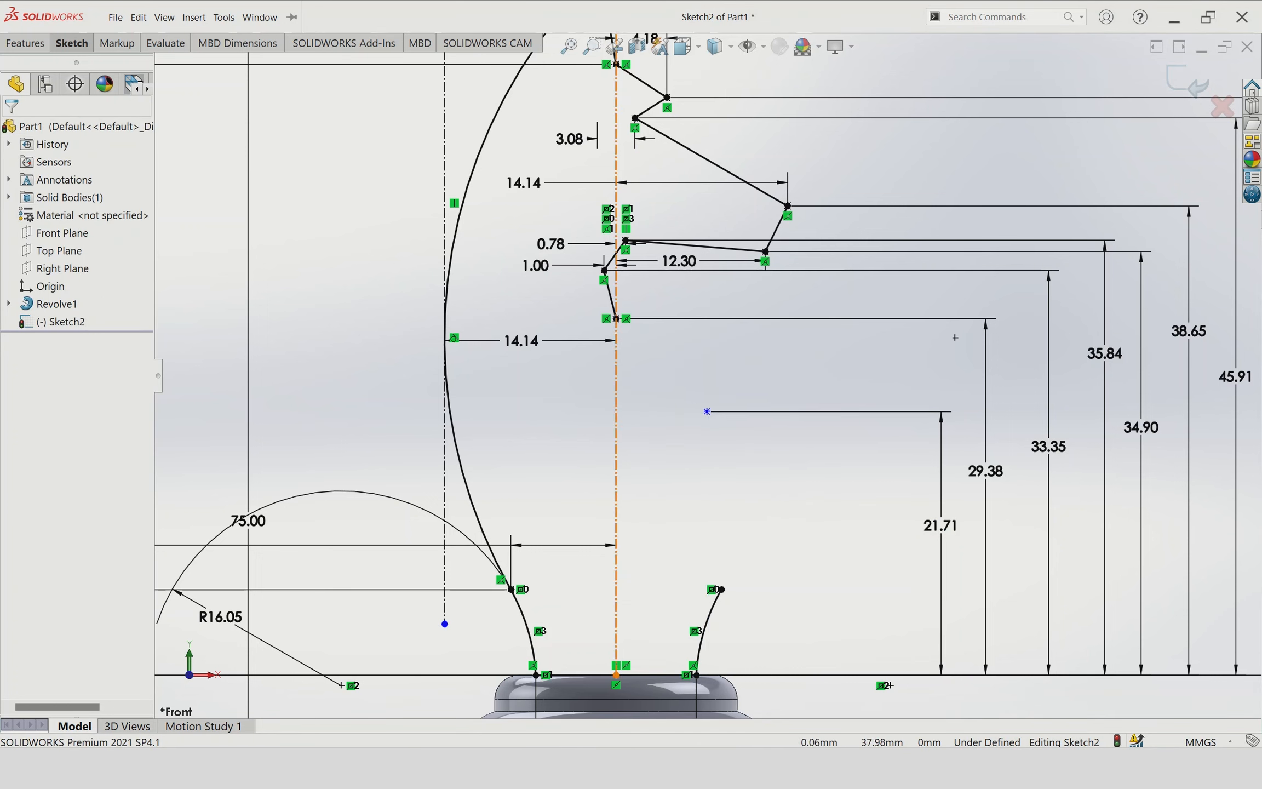
# Dimension the 21.71 mm high sketch point 7.12 mm horizontally from the main centerline
pyautogui.click(616, 420)
pyautogui.click(707, 411)
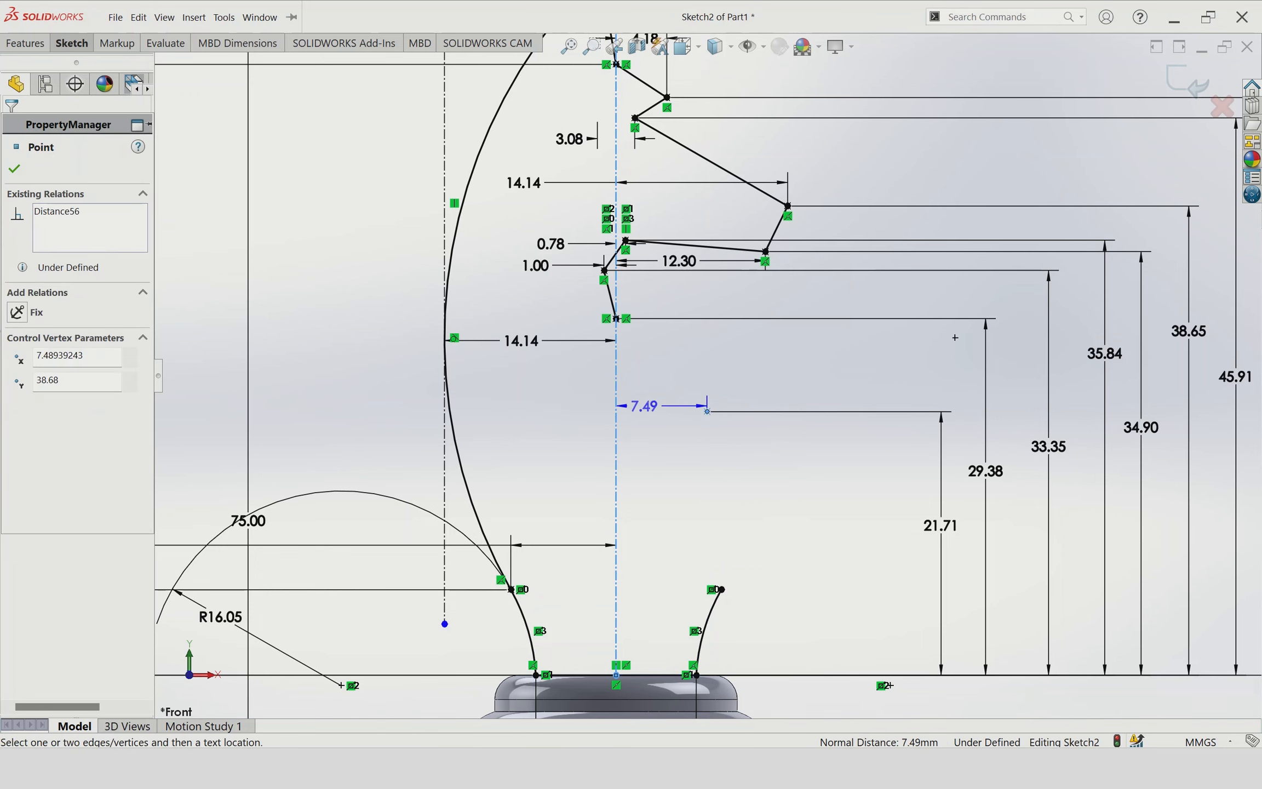
pyautogui.click(660, 404)
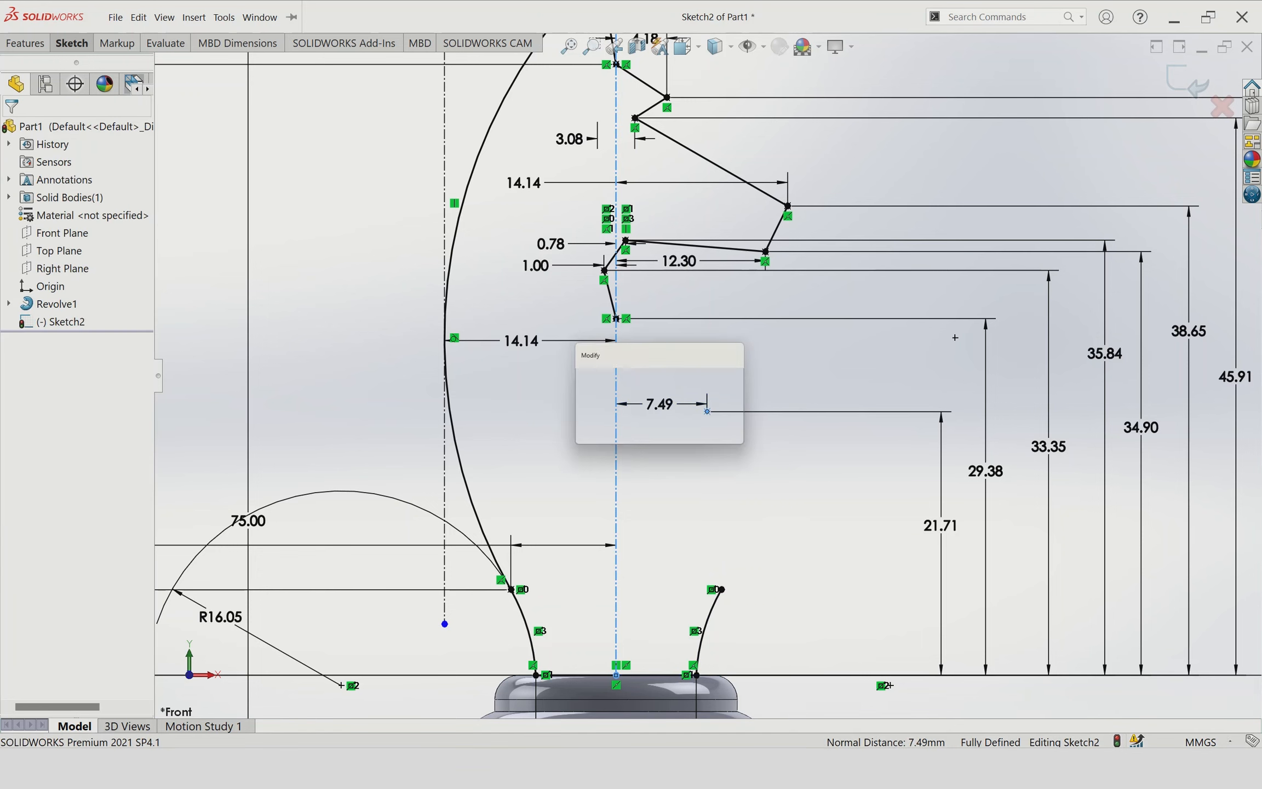
pyautogui.write('7.49')
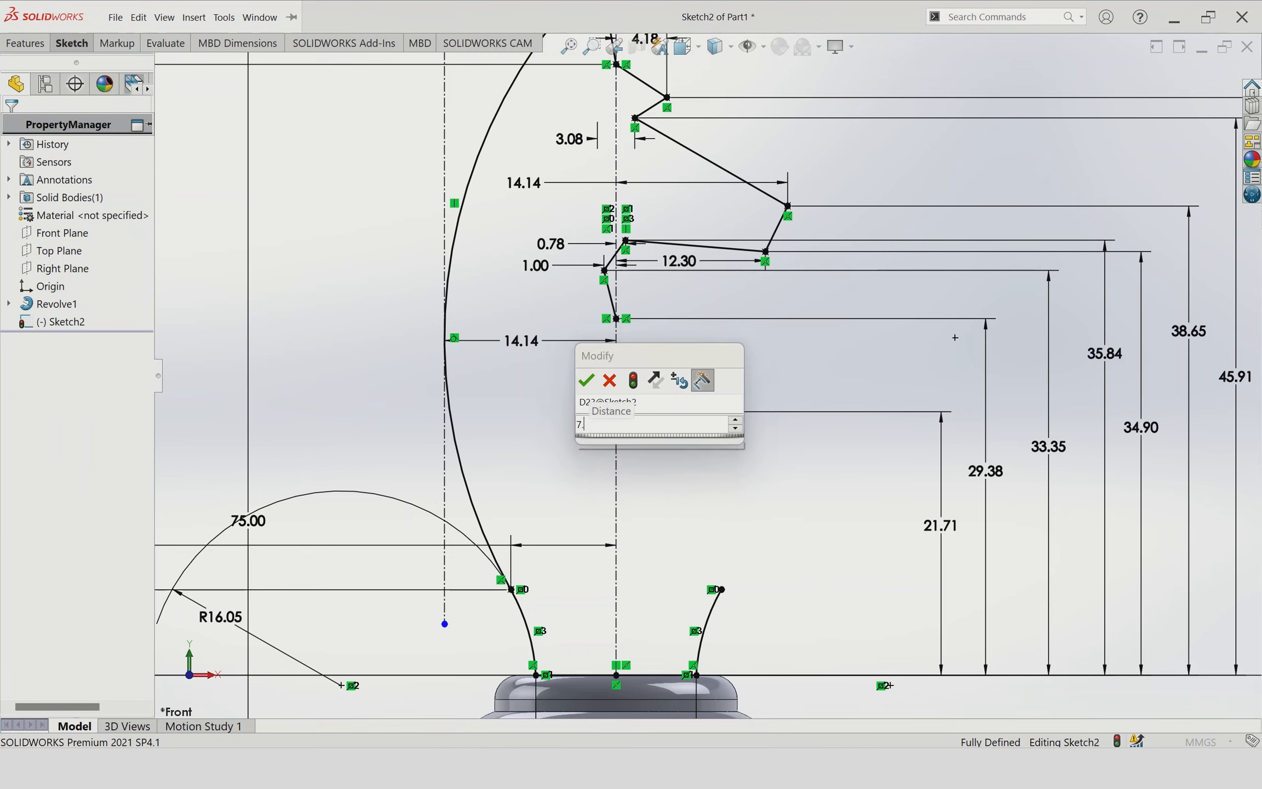
pyautogui.press('Return')
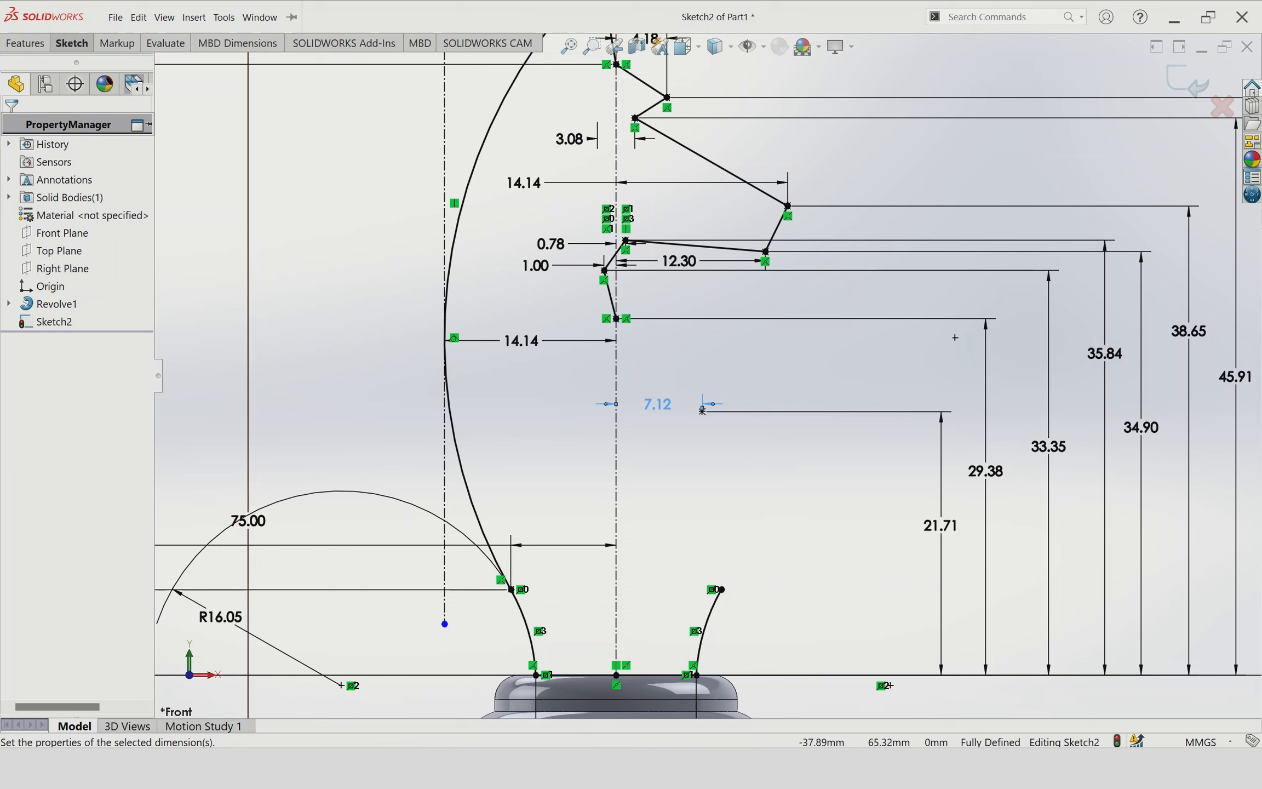
# Sketch a three-point arc of about 9.8 mm radius from the 21.71 mm high point to the mirrored foot arc's upper end, bulging outward
pyautogui.click(72, 44)
pyautogui.click(129, 87)
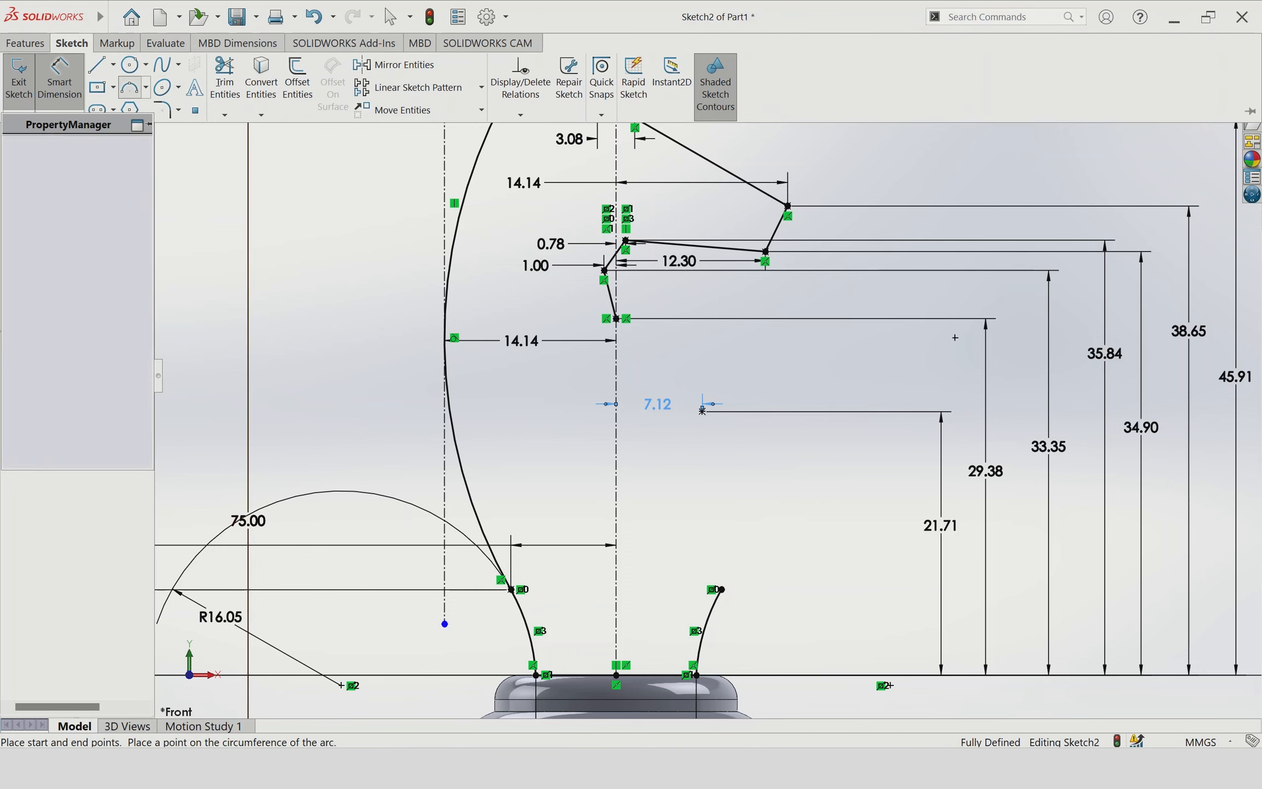
pyautogui.click(702, 411)
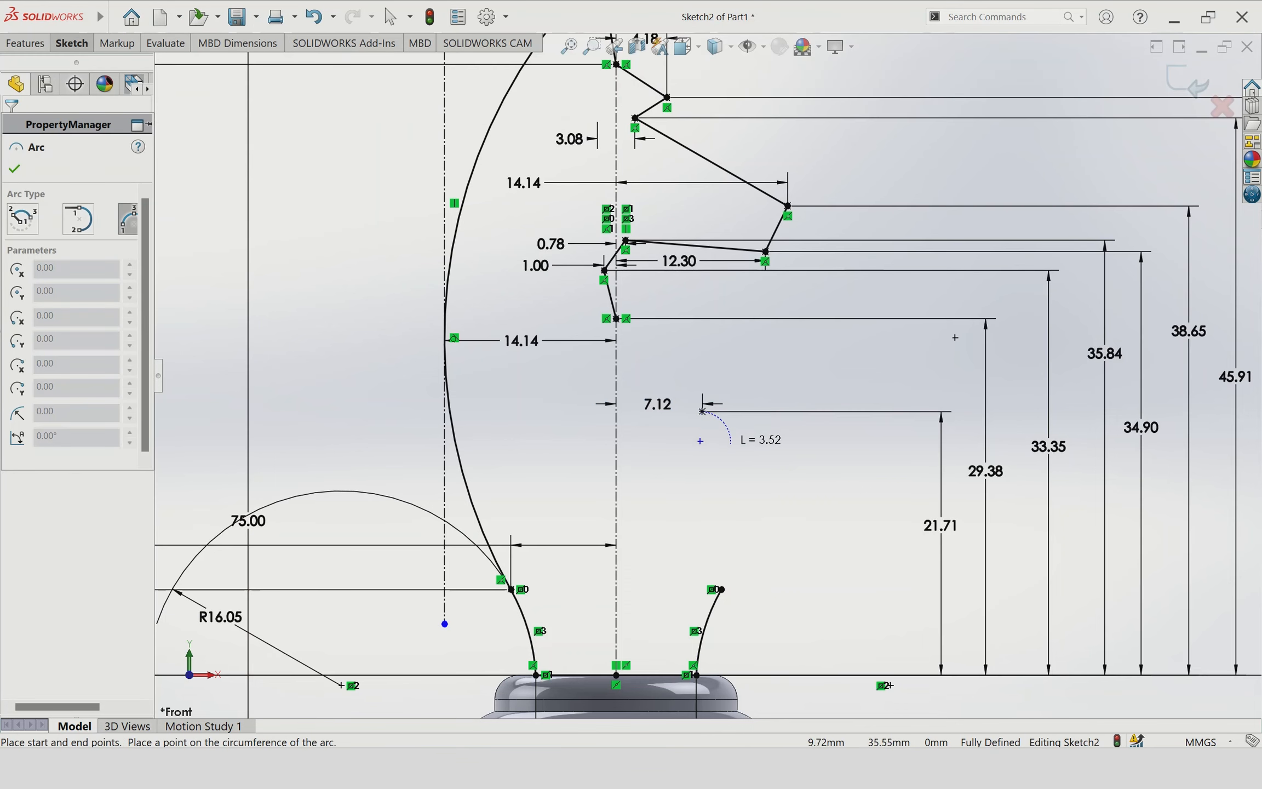
pyautogui.click(722, 588)
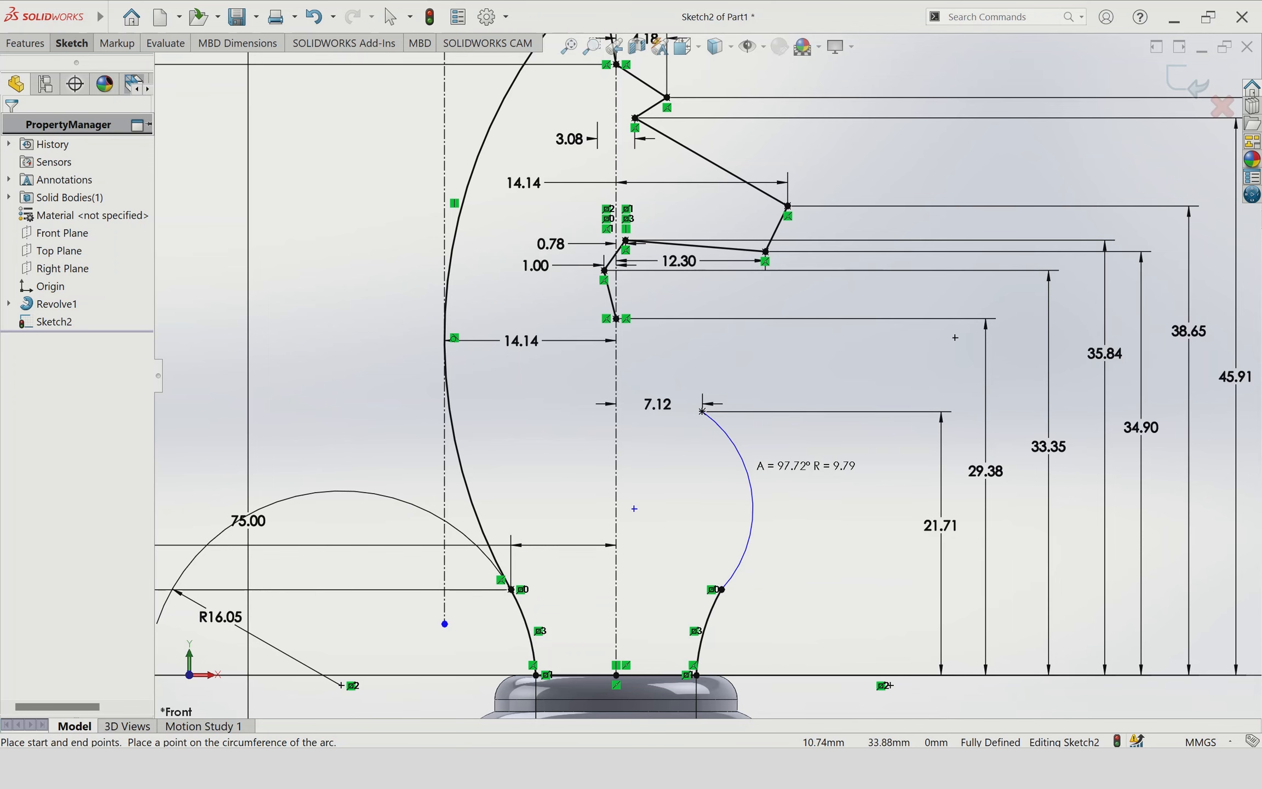
pyautogui.click(752, 496)
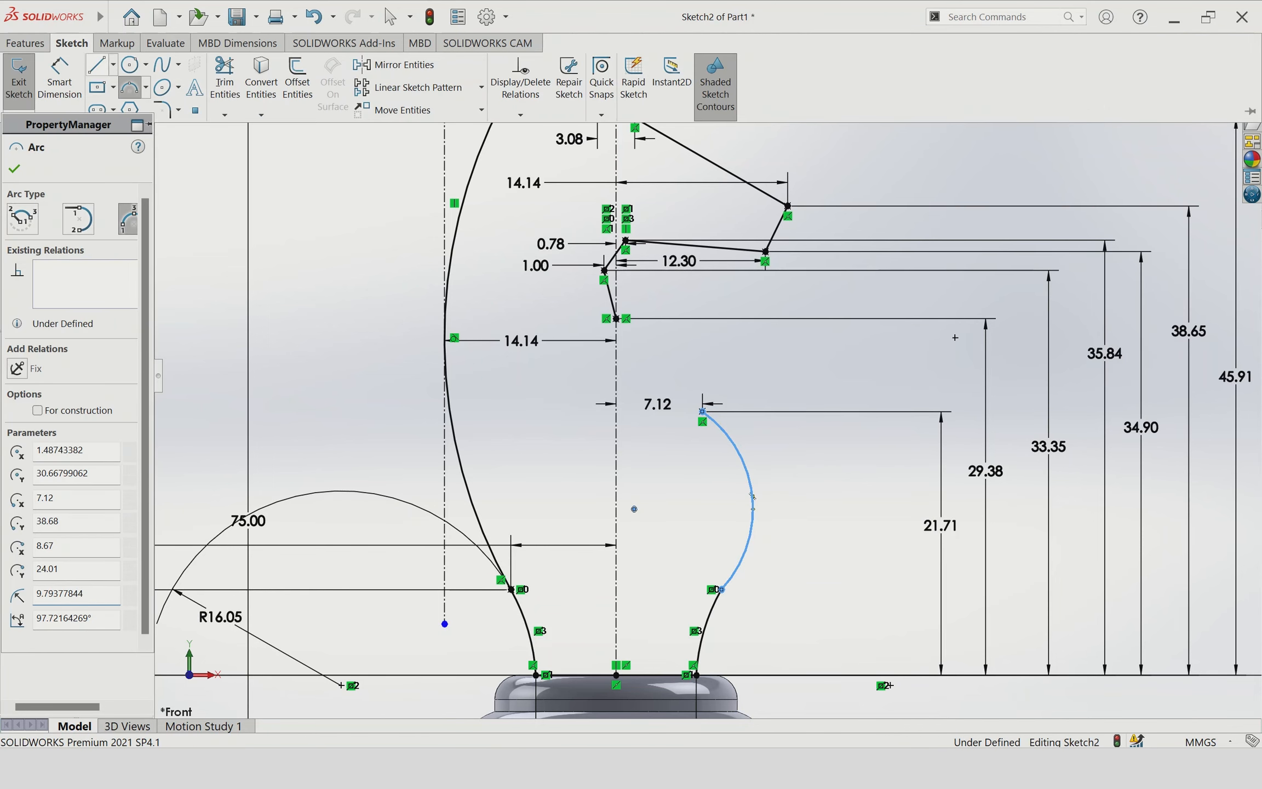
pyautogui.press('Escape')
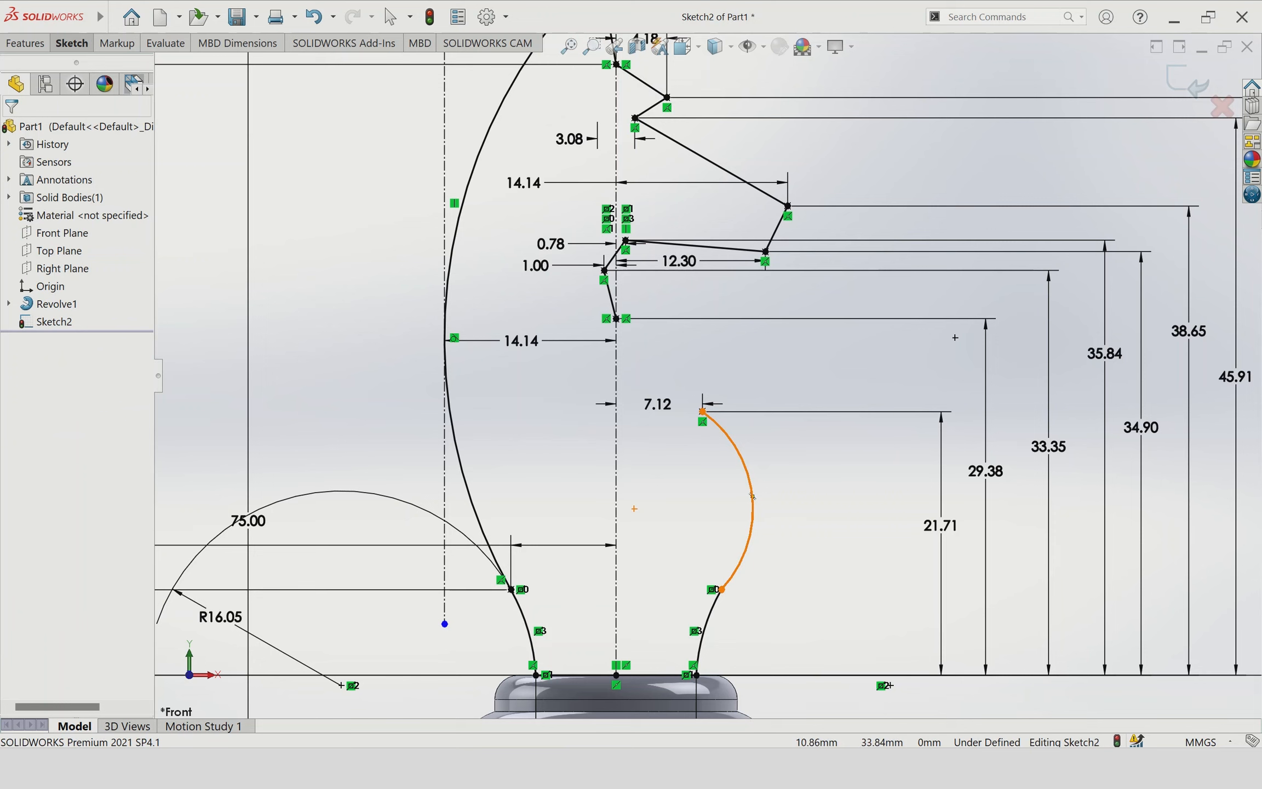
# Dimension the radius of the new arc above the mirrored foot arc as 12.68 mm
pyautogui.click(752, 496)
pyautogui.click(776, 459)
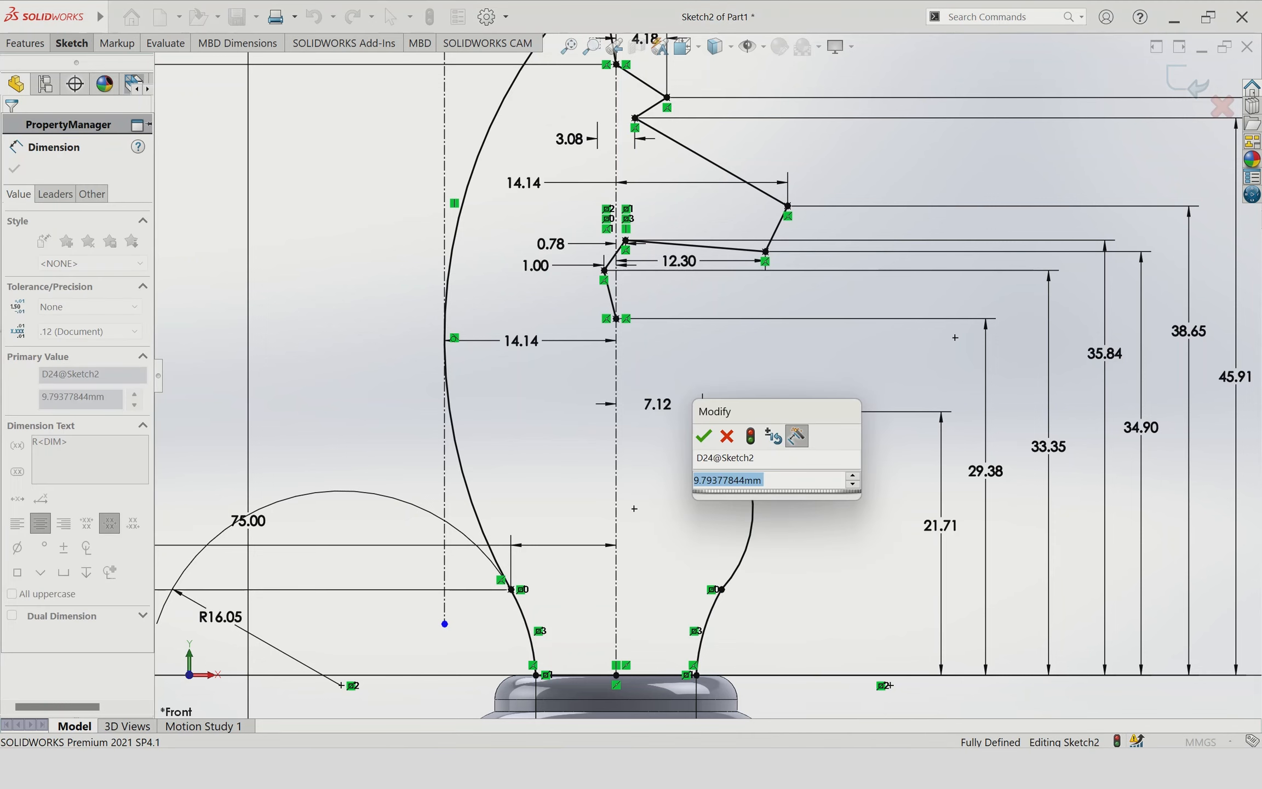
pyautogui.write('12.')
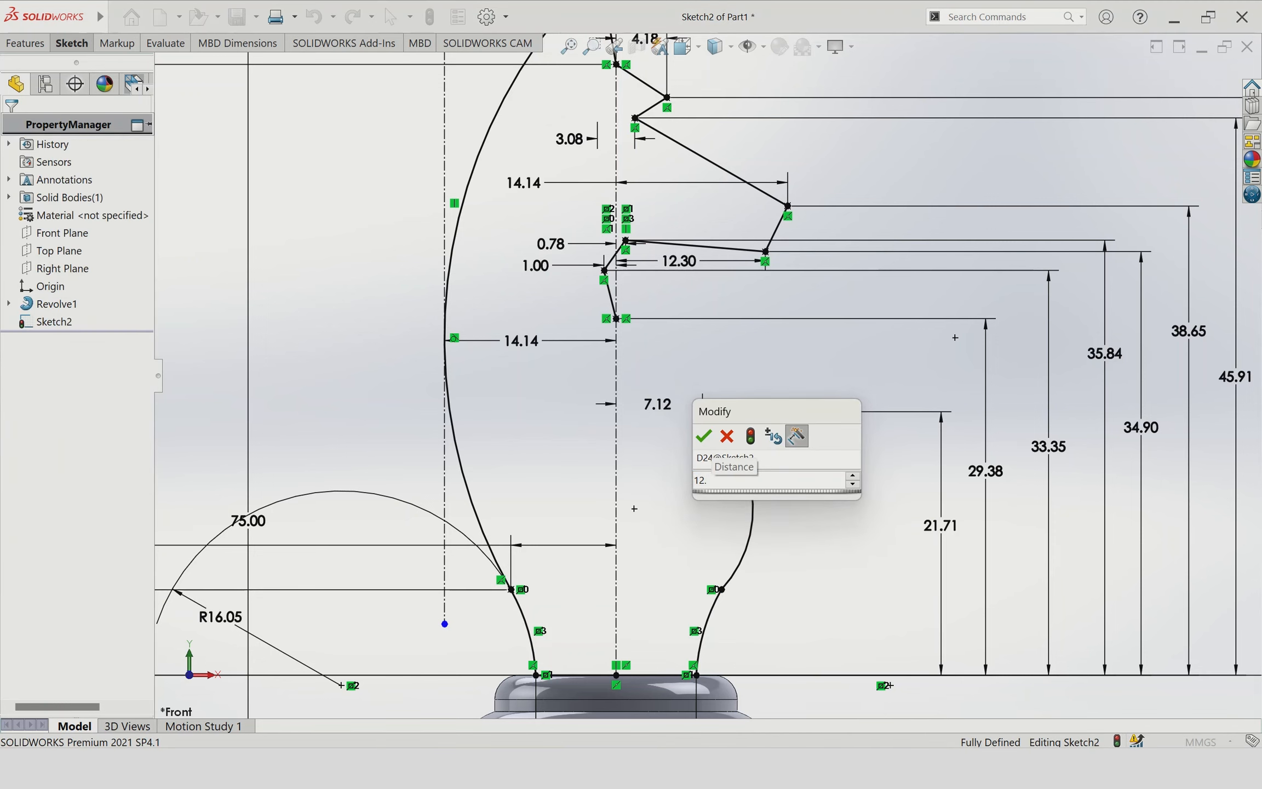
pyautogui.write('68')
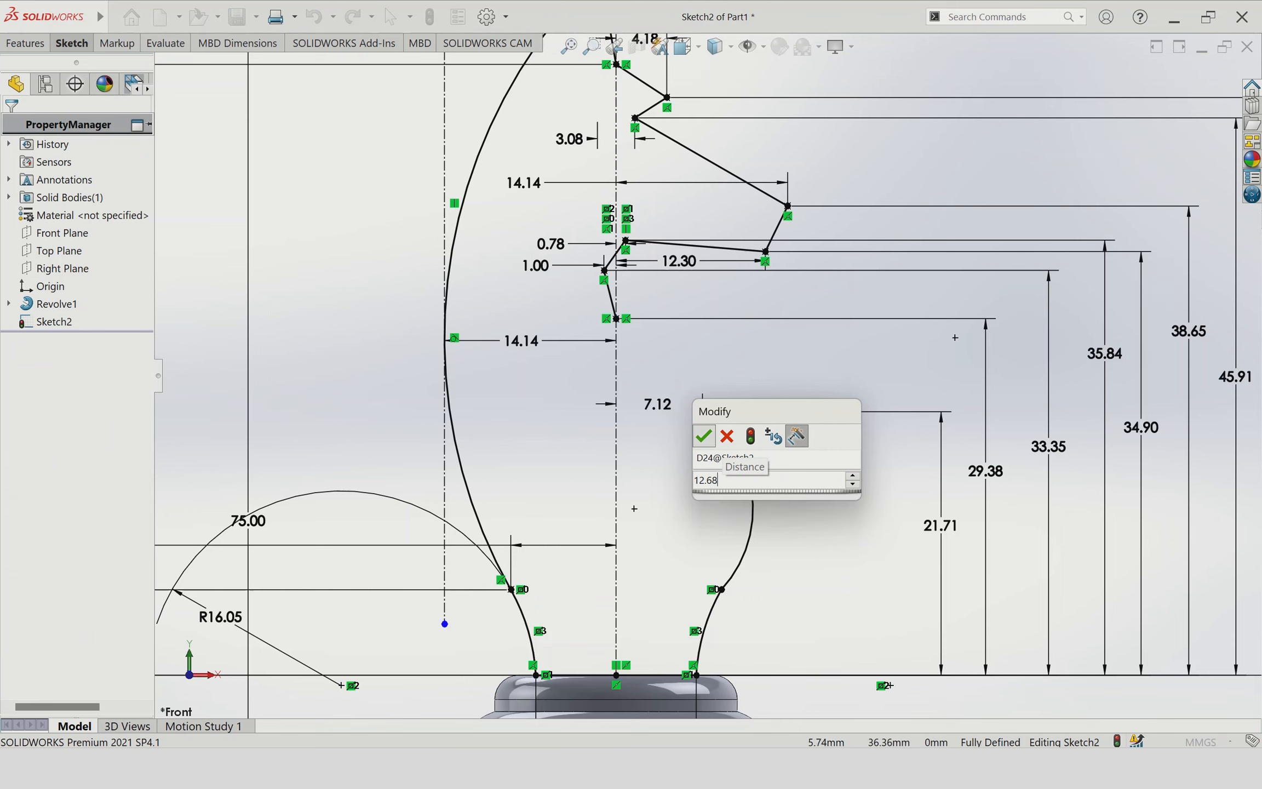
pyautogui.press('Return')
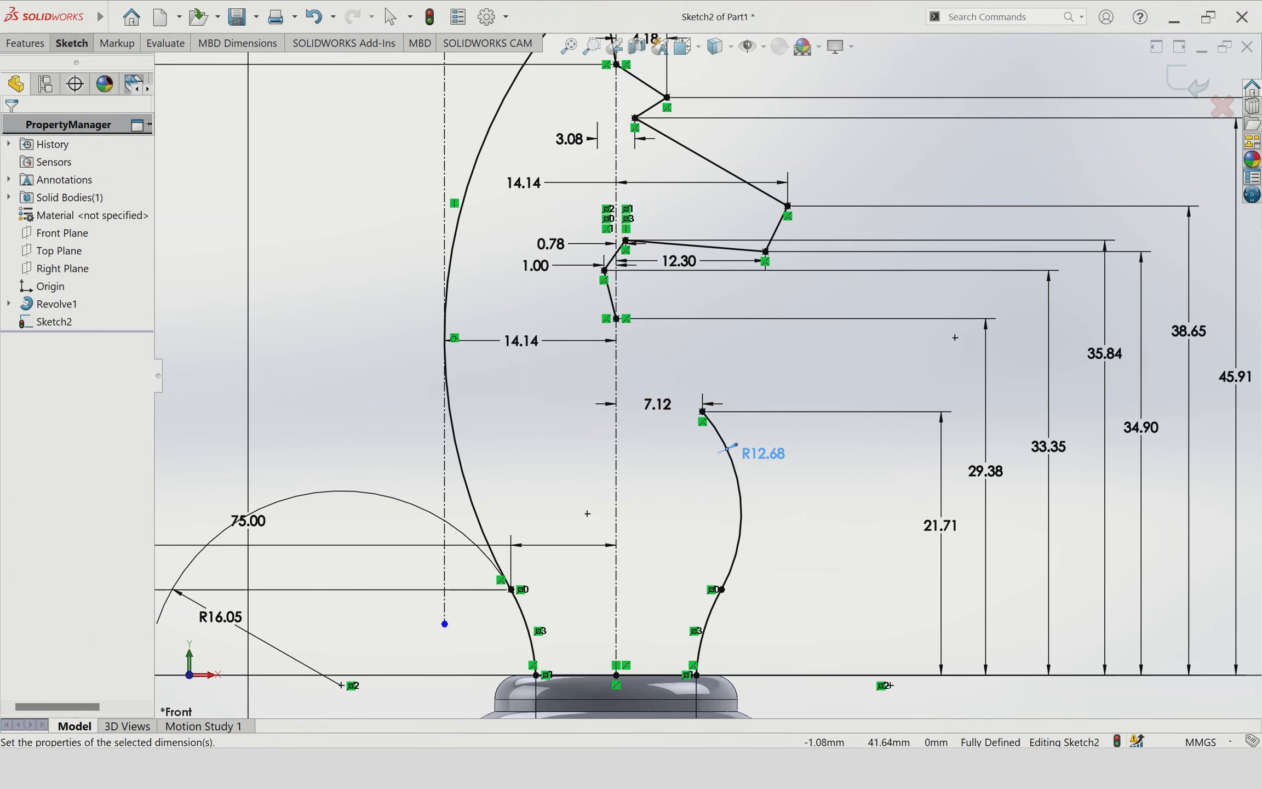
# Close the profile with a line from the 29.38 mm high point on the centerline to the upper end of the R12.68 arc
pyautogui.click(72, 44)
pyautogui.click(97, 65)
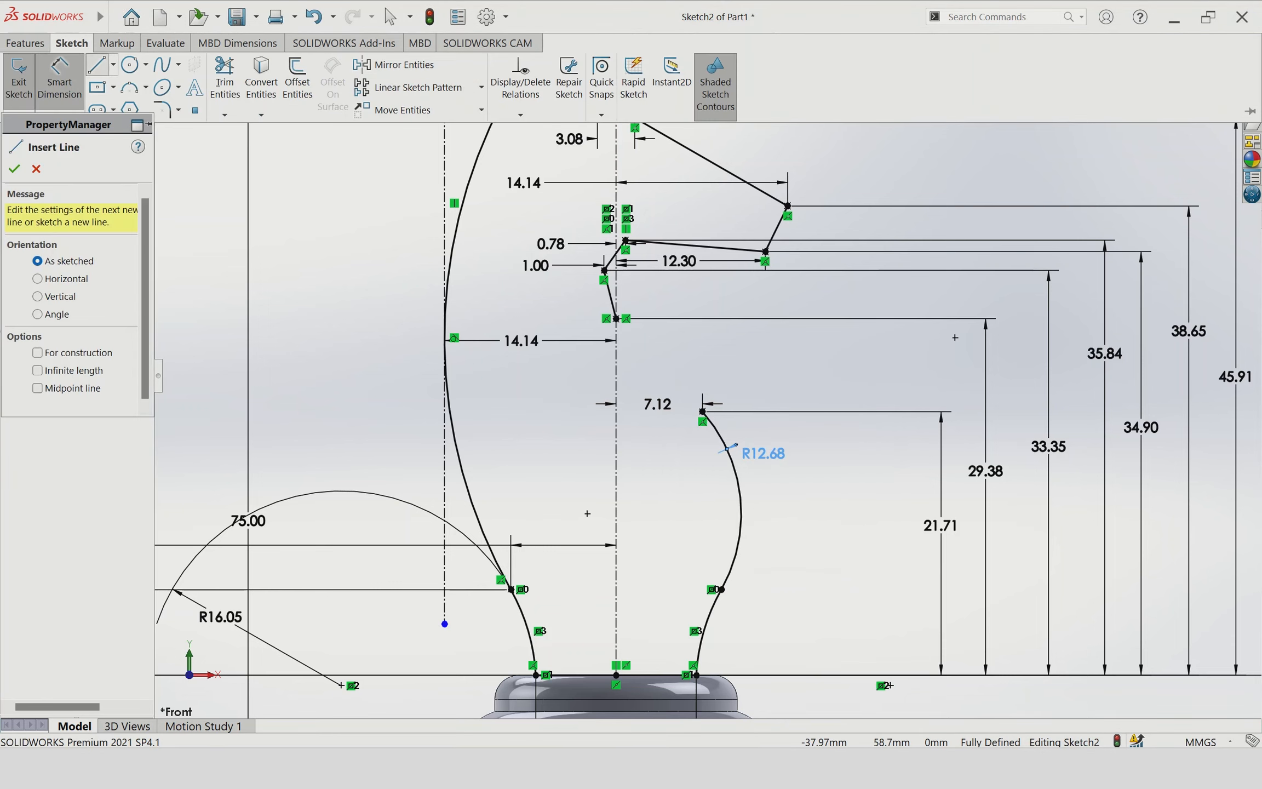
pyautogui.click(617, 318)
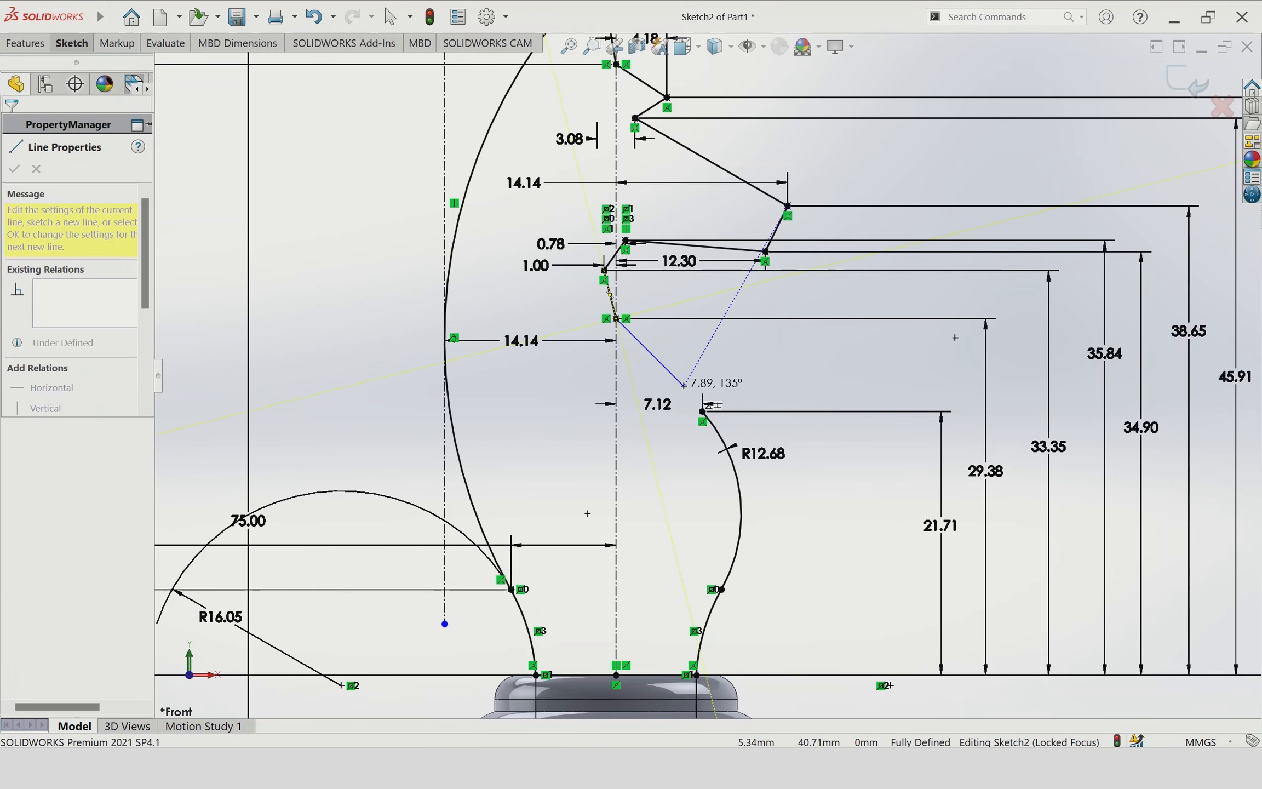
pyautogui.click(702, 411)
pyautogui.press('Escape')
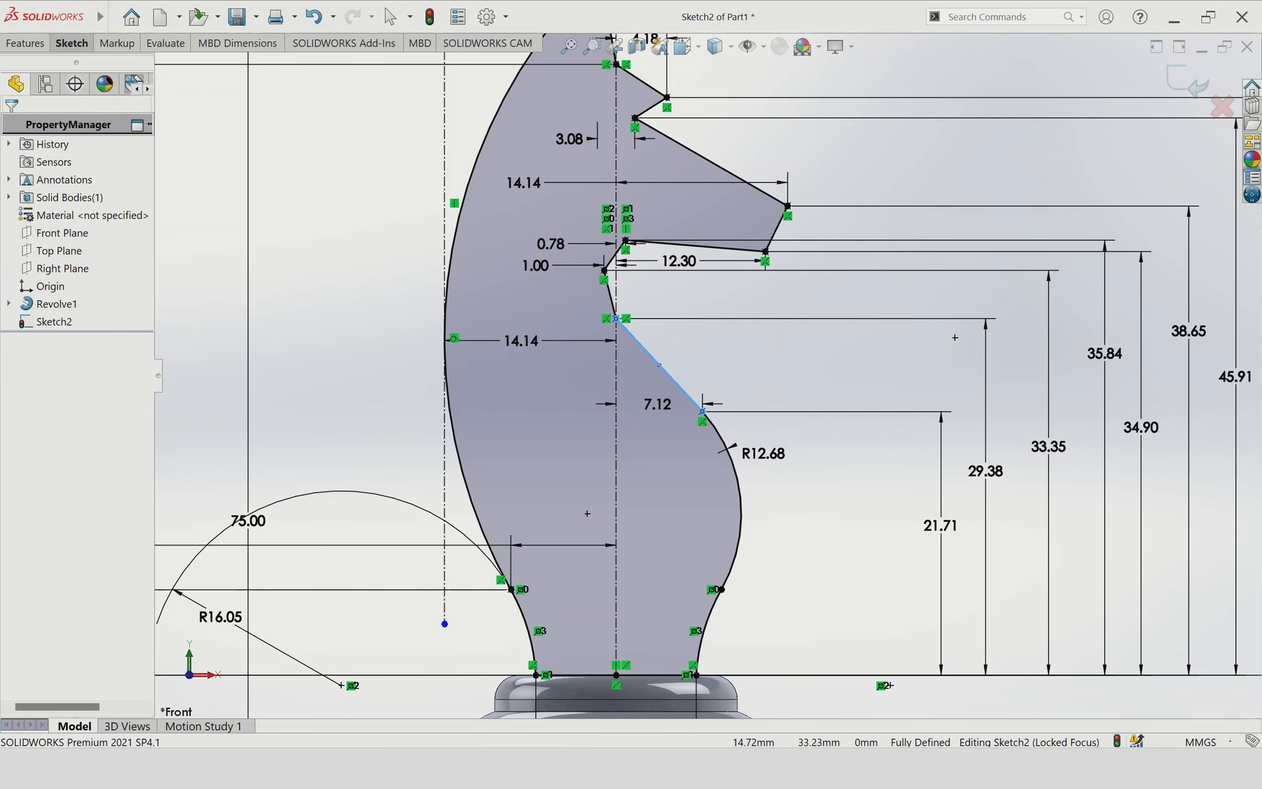
# Extrude the closed horse-head profile 10 mm as a mid-plane boss merged with the revolved base
pyautogui.scroll(4, 704, 403)
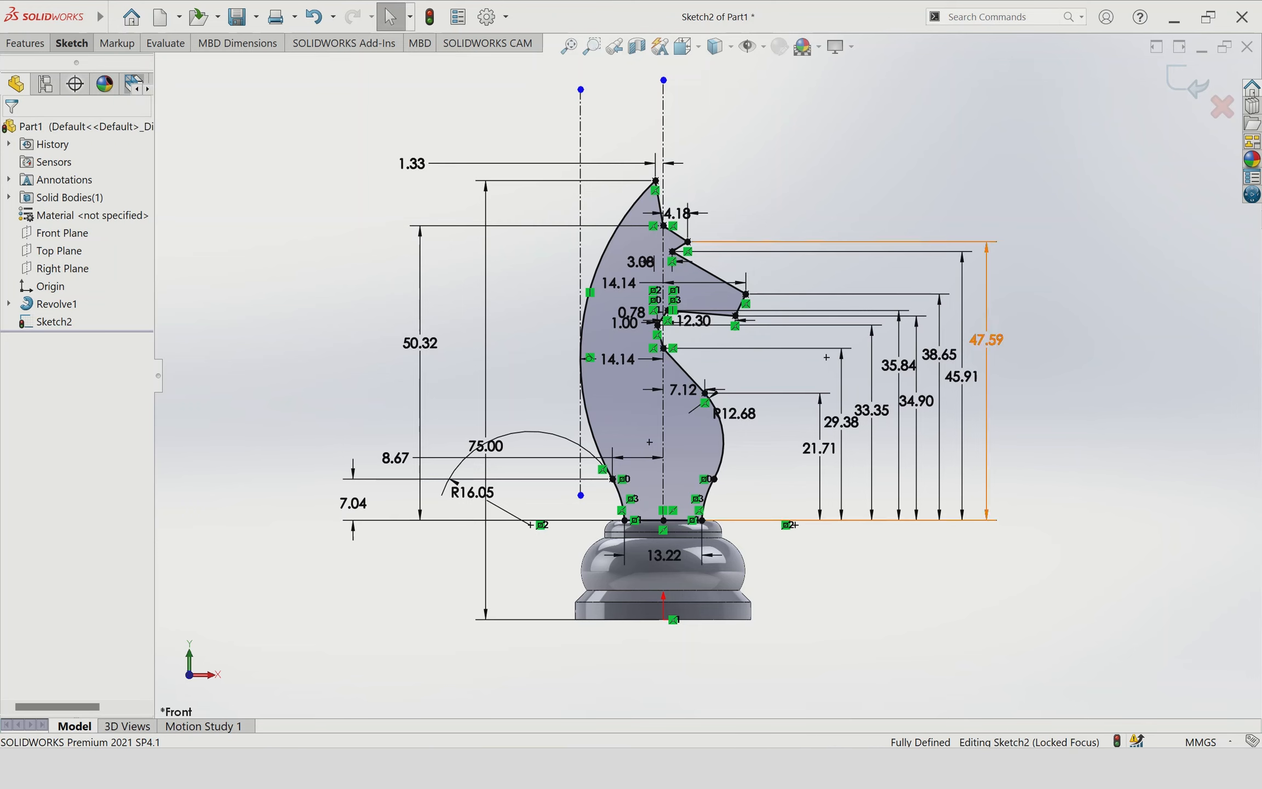
pyautogui.moveTo(753, 317)
pyautogui.mouseDown(button='middle')
pyautogui.moveTo(697, 347)
pyautogui.moveTo(647, 445)
pyautogui.moveTo(706, 435)
pyautogui.moveTo(749, 319)
pyautogui.moveTo(703, 385)
pyautogui.mouseUp(button='middle')
pyautogui.scroll(1, 658, 433)
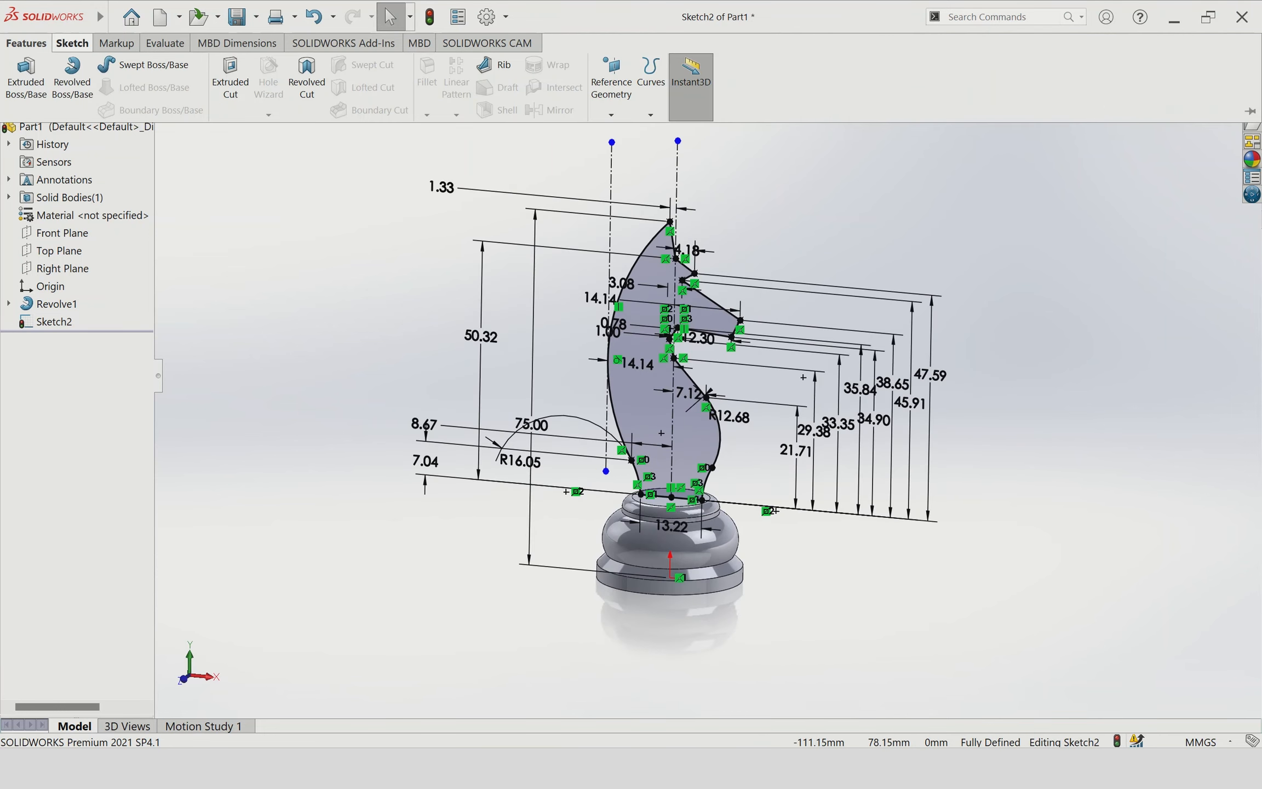
pyautogui.click(71, 43)
pyautogui.click(26, 43)
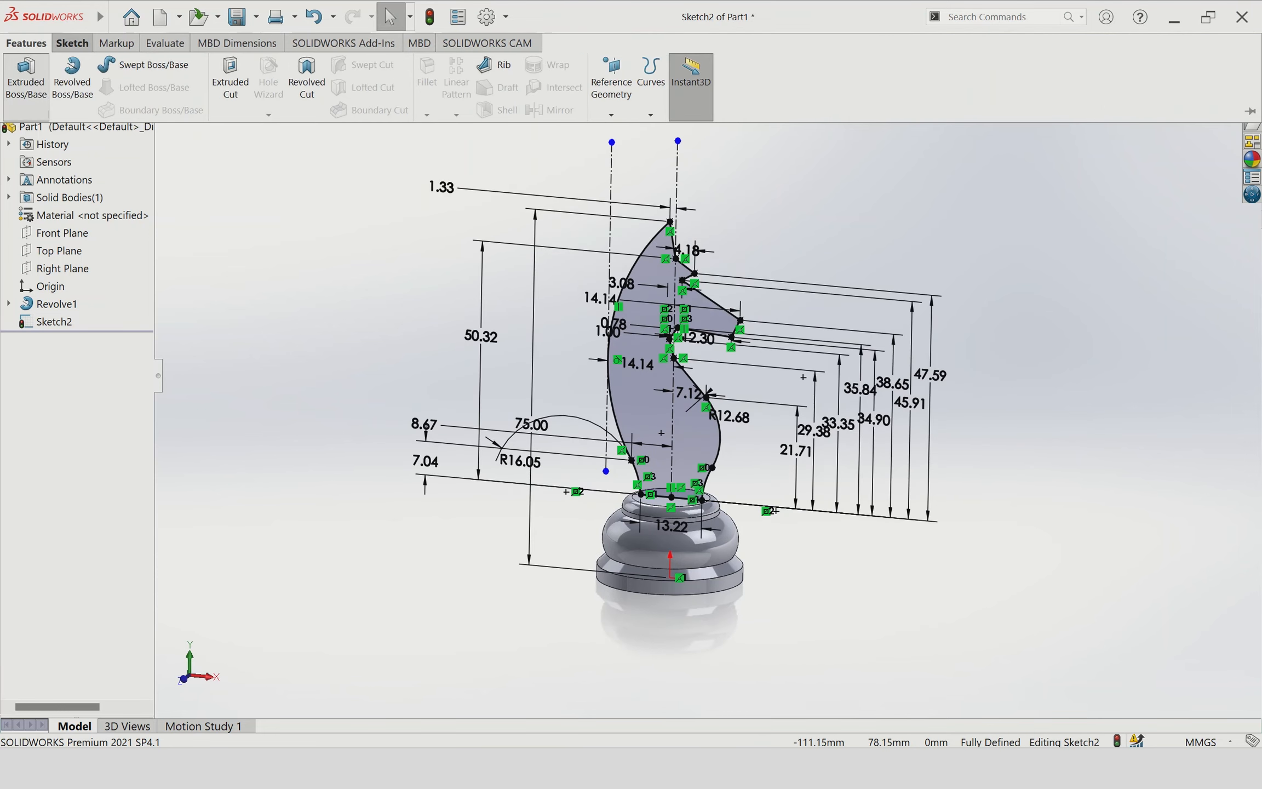
pyautogui.click(25, 82)
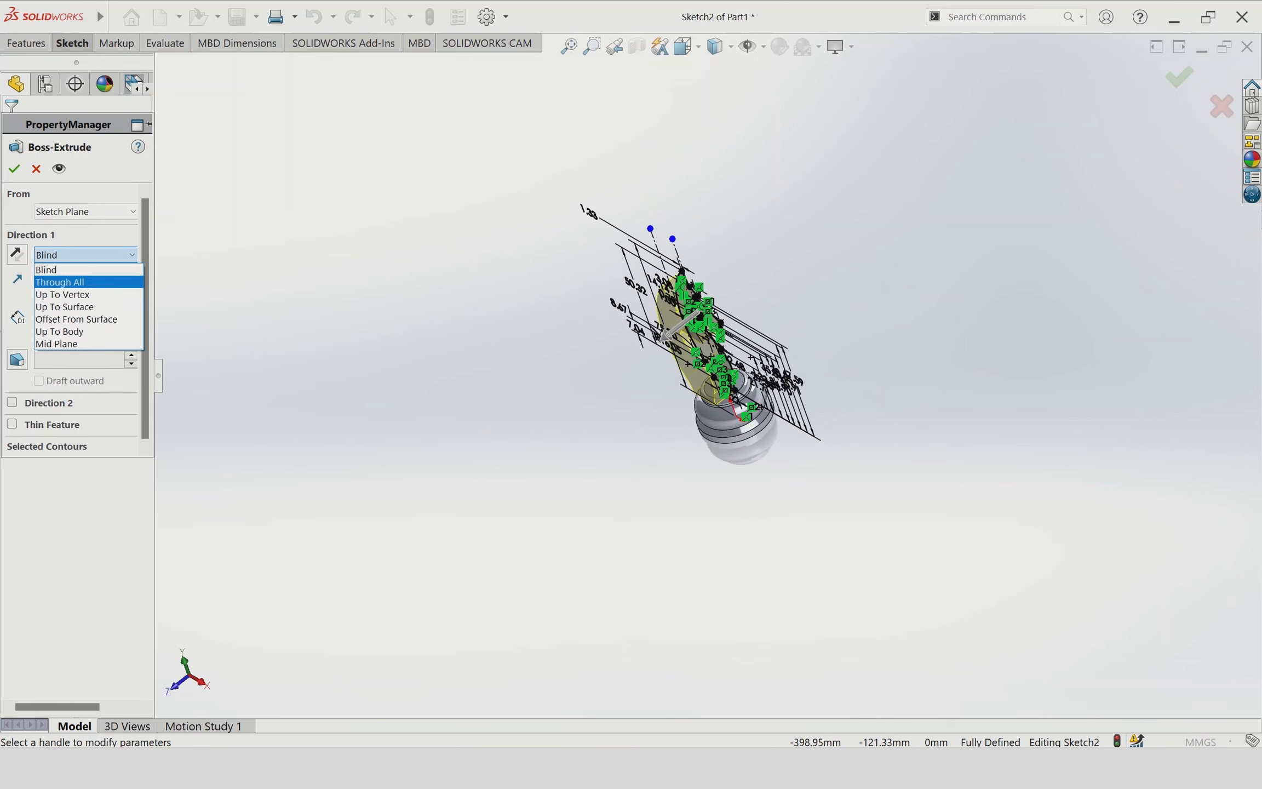
pyautogui.click(71, 344)
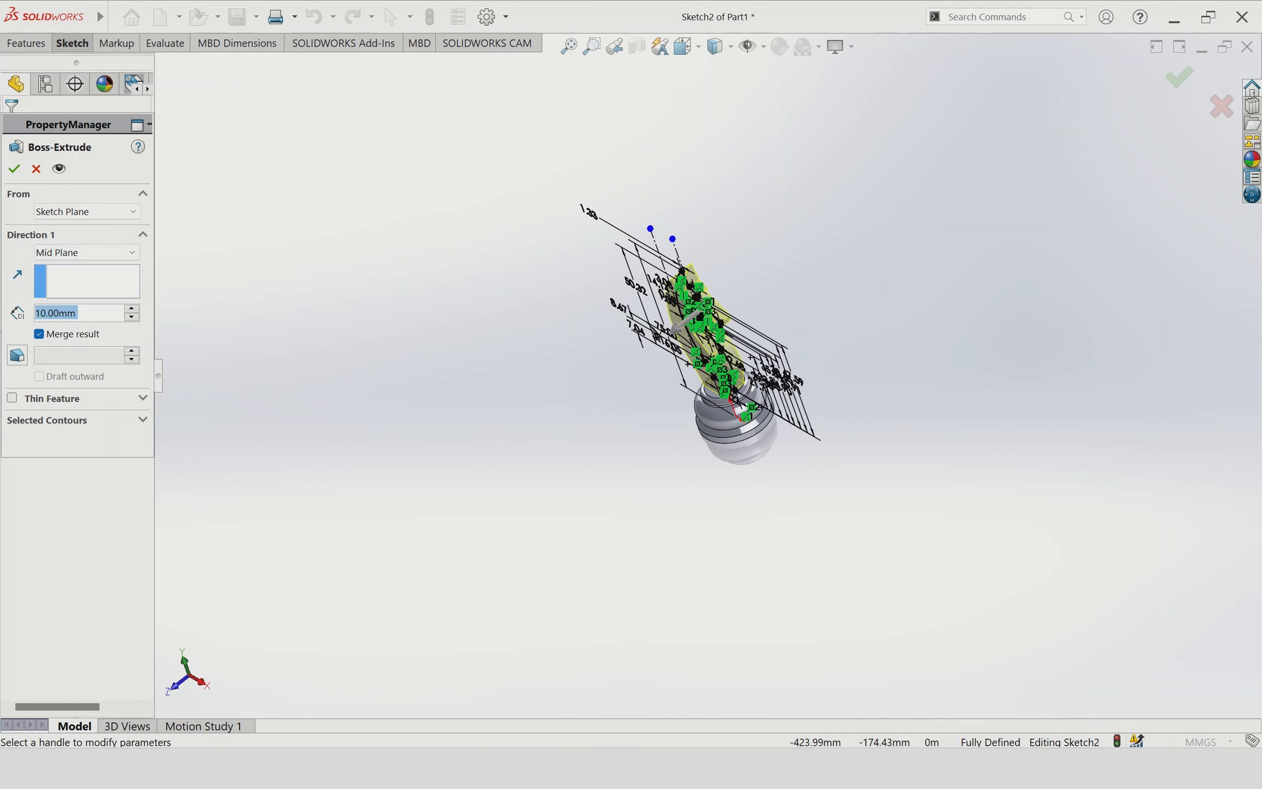
pyautogui.moveTo(726, 273)
pyautogui.mouseDown(button='middle')
pyautogui.moveTo(667, 308)
pyautogui.moveTo(662, 276)
pyautogui.moveTo(731, 249)
pyautogui.mouseUp(button='middle')
pyautogui.scroll(-8, 665, 308)
pyautogui.press('Return')
pyautogui.scroll(5, 789, 285)
pyautogui.moveTo(827, 307); pyautogui.dragTo(902, 292, button='middle')
pyautogui.scroll(-7, 843, 510)
pyautogui.scroll(9, 844, 509)
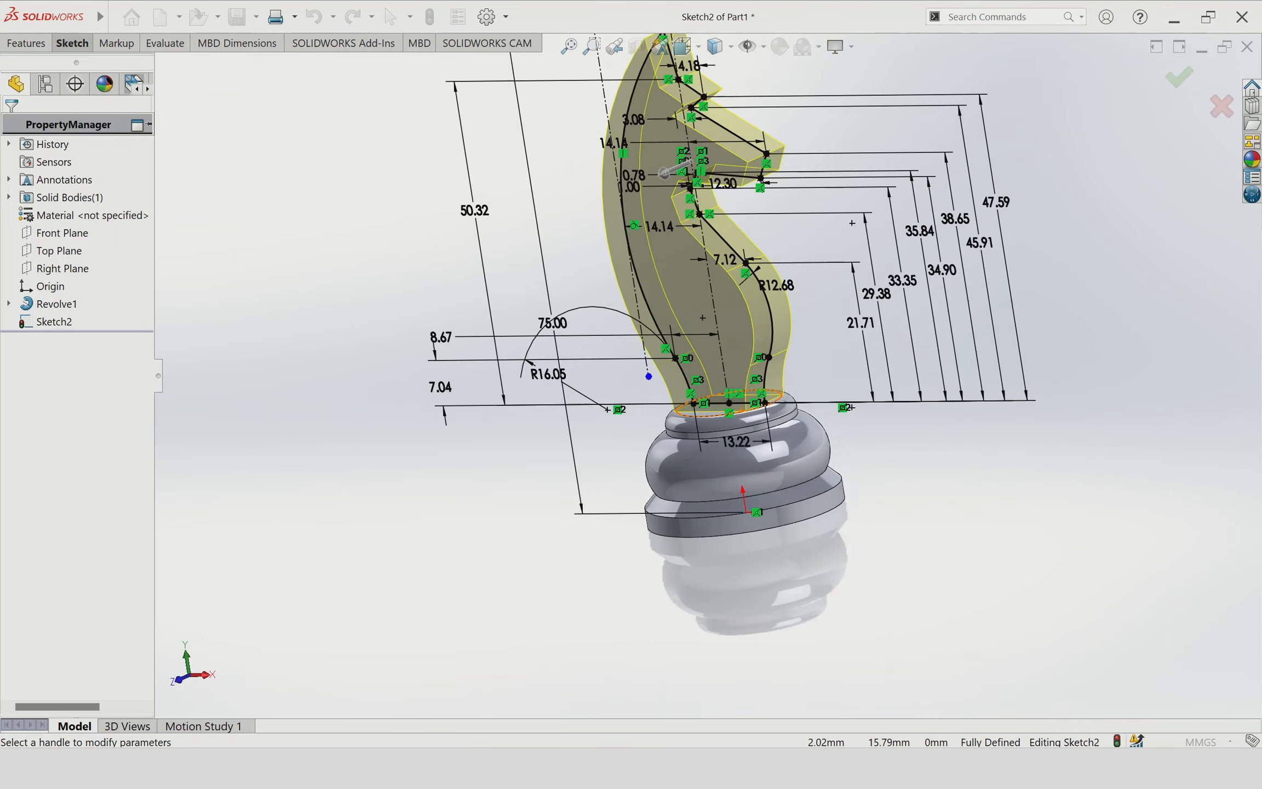
pyautogui.scroll(-9, 737, 395)
pyautogui.moveTo(703, 401)
pyautogui.mouseDown(button='middle')
pyautogui.moveTo(689, 394)
pyautogui.moveTo(684, 475)
pyautogui.moveTo(665, 517)
pyautogui.moveTo(713, 406)
pyautogui.moveTo(712, 388)
pyautogui.moveTo(693, 386)
pyautogui.mouseUp(button='middle')
pyautogui.scroll(8, 712, 388)
pyautogui.scroll(2, 737, 356)
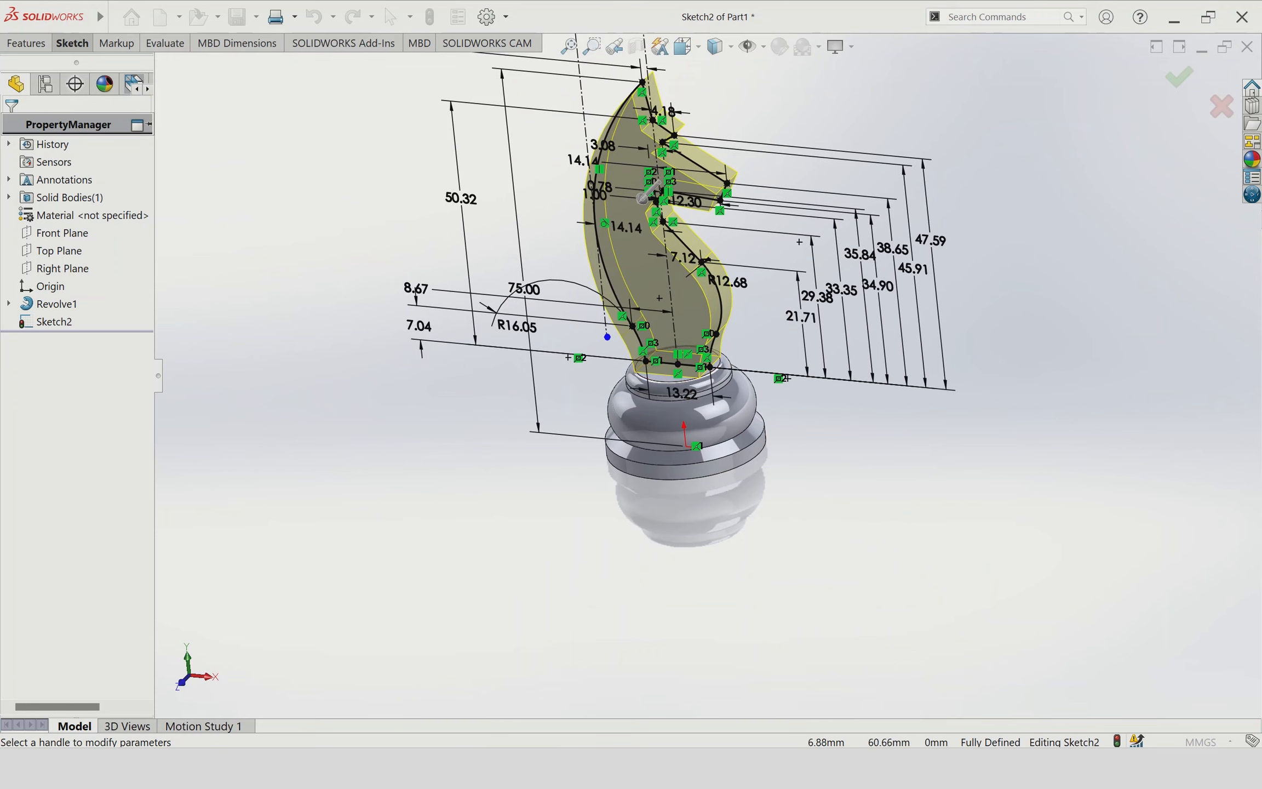
pyautogui.click(1179, 78)
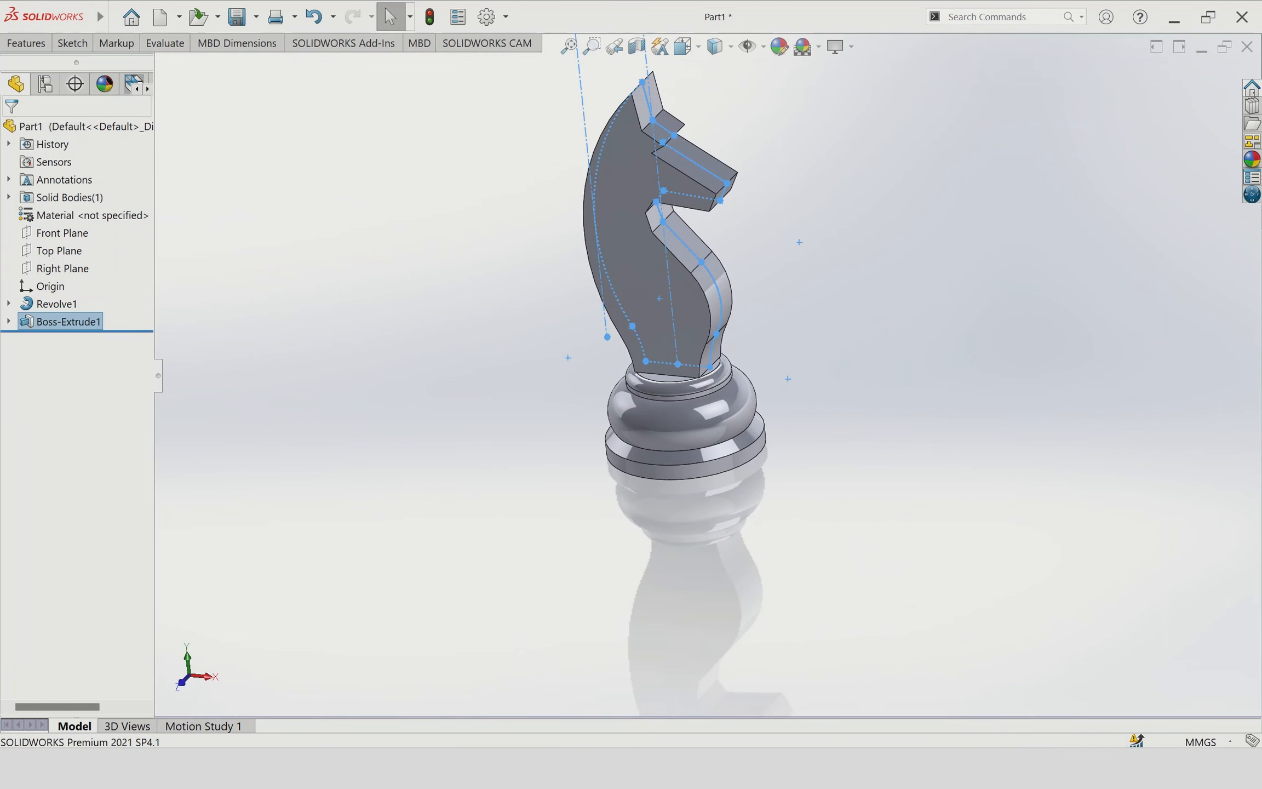
# Examine the chess knight from several angles, including views normal to the Front, Top and Right planes
pyautogui.click(887, 306)
pyautogui.scroll(4, 709, 380)
pyautogui.moveTo(709, 379); pyautogui.dragTo(742, 343, button='middle')
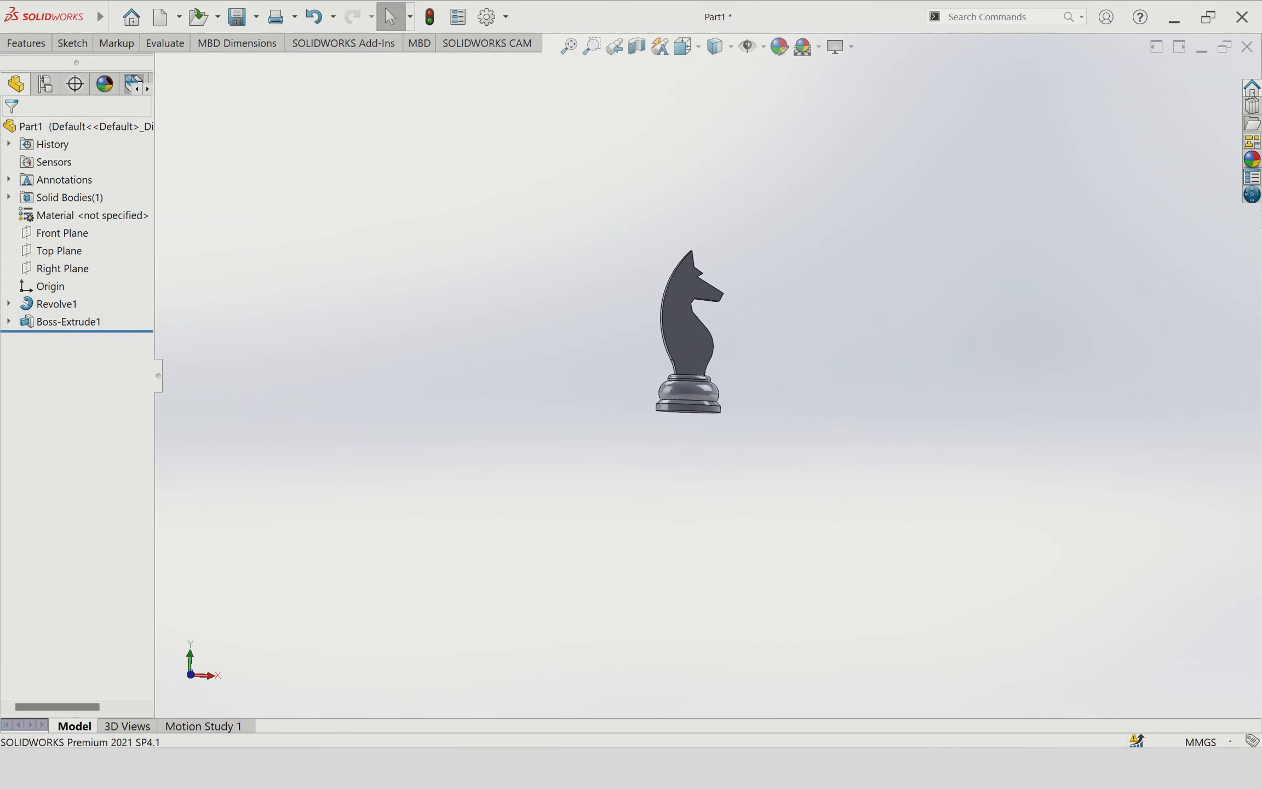
pyautogui.scroll(-5, 682, 262)
pyautogui.scroll(1, 682, 262)
pyautogui.moveTo(682, 262); pyautogui.dragTo(480, 323, button='middle')
pyautogui.scroll(-1, 459, 394)
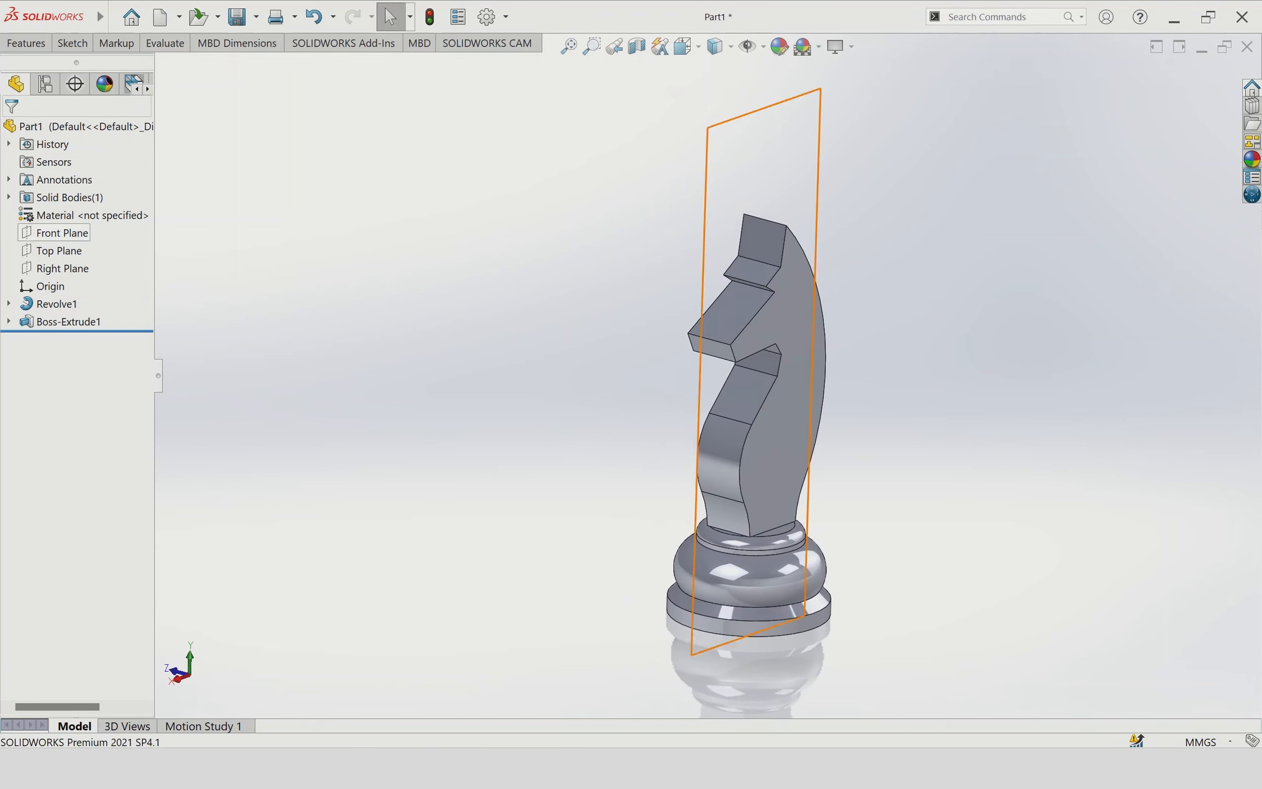
pyautogui.rightClick(61, 232)
pyautogui.click(141, 215)
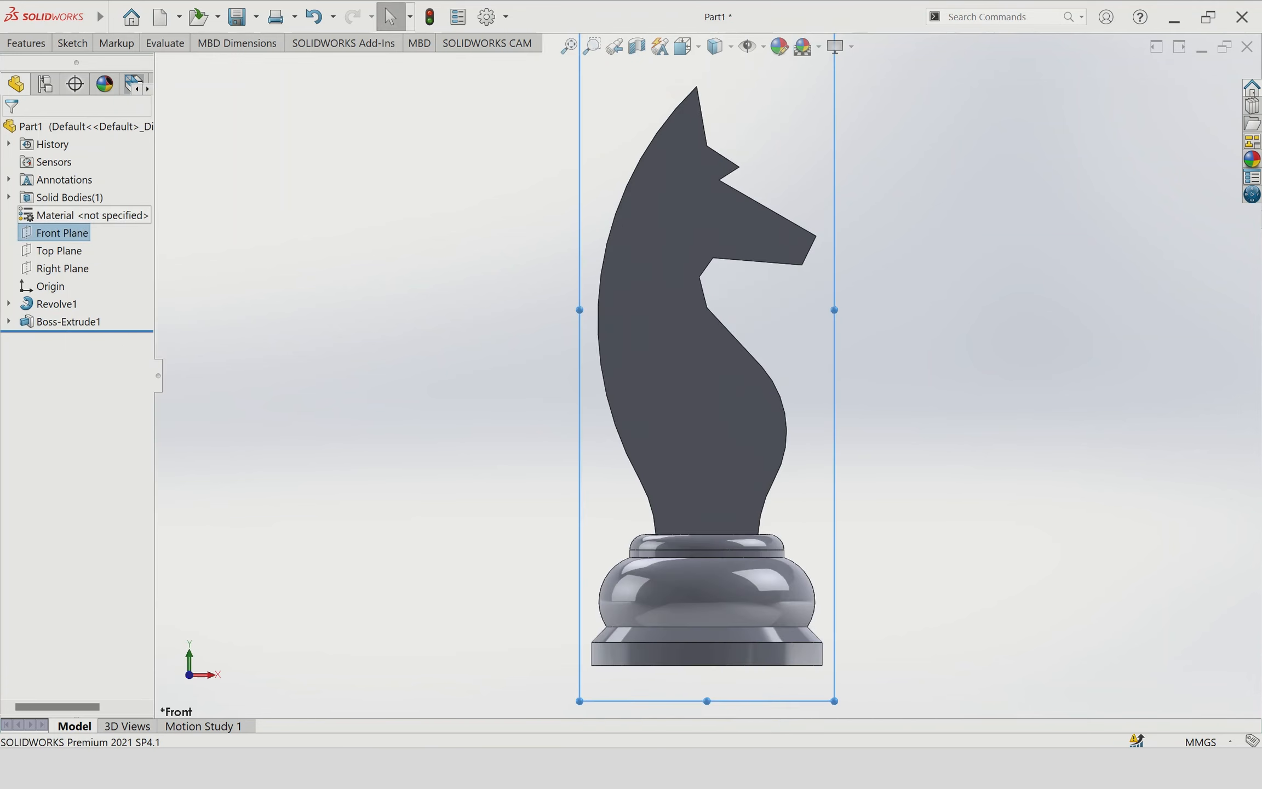
pyautogui.rightClick(59, 250)
pyautogui.click(141, 232)
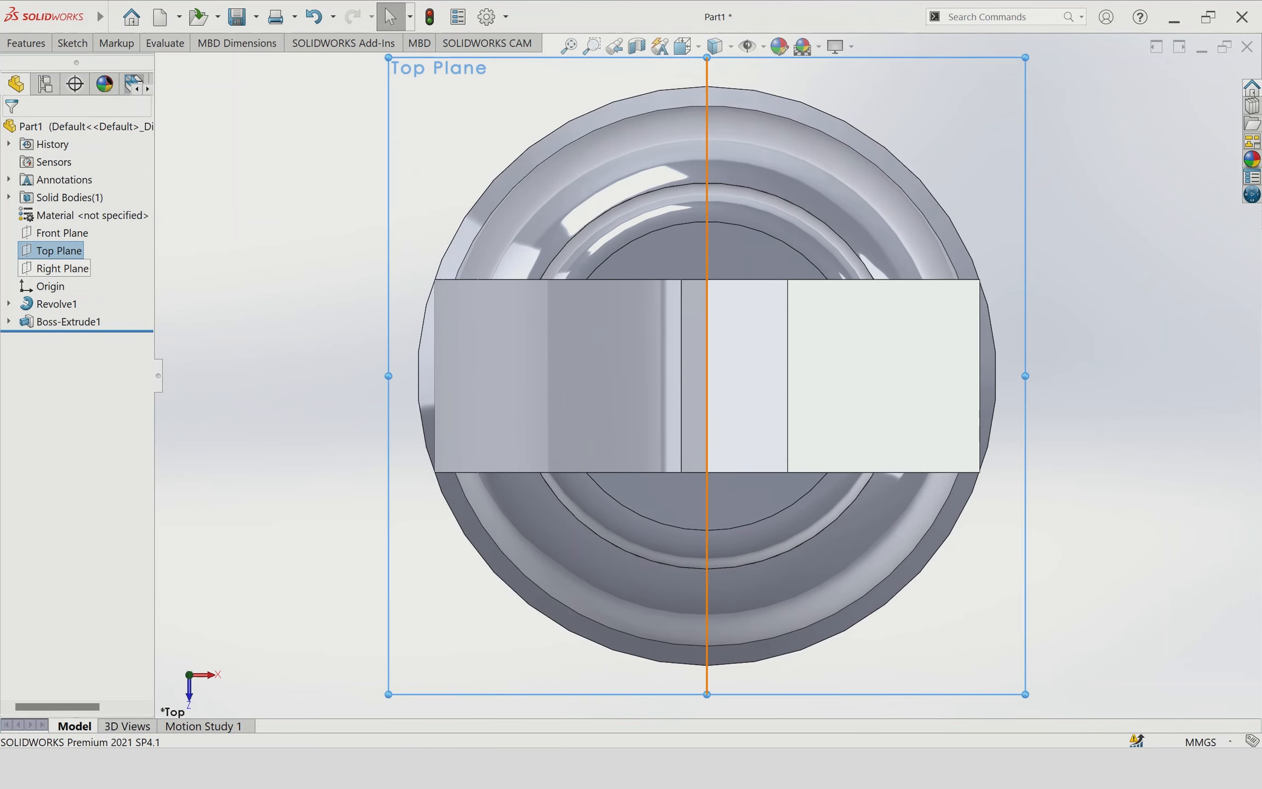
pyautogui.rightClick(62, 268)
pyautogui.click(141, 251)
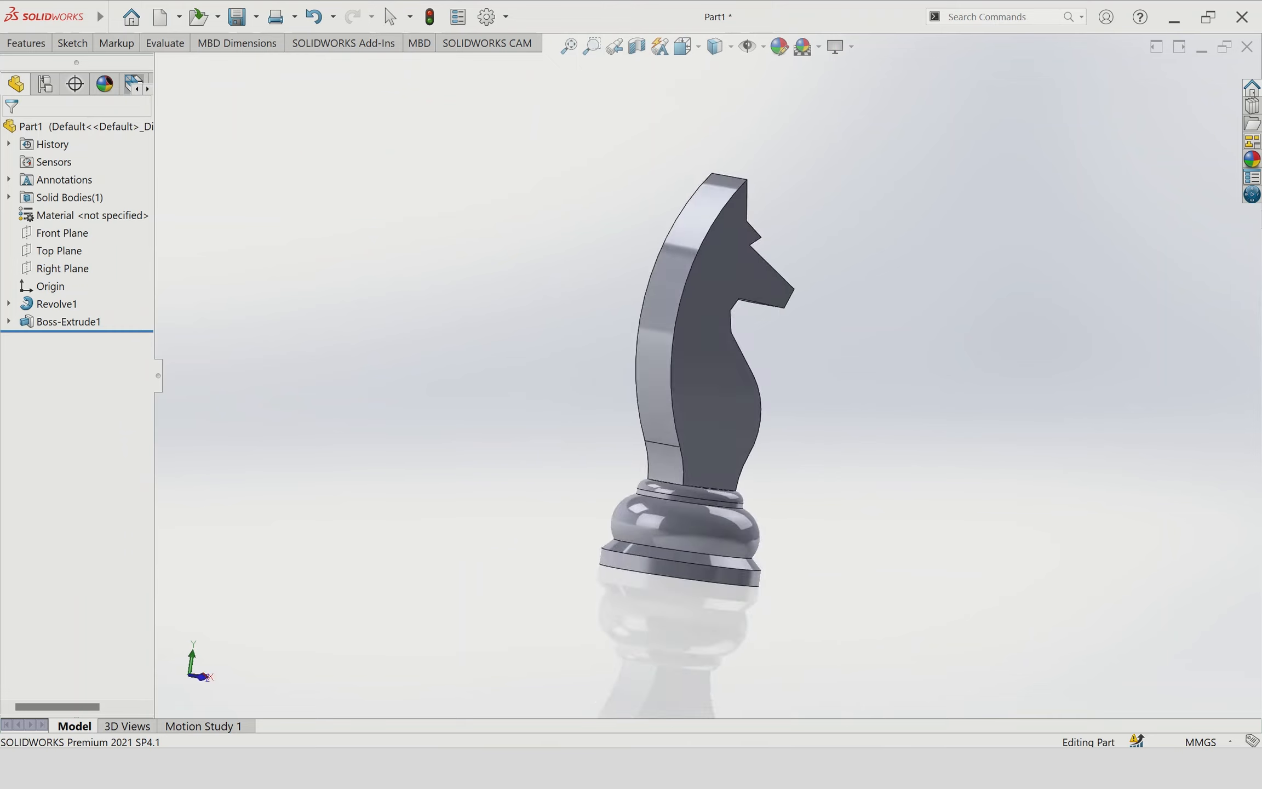
pyautogui.moveTo(696, 378); pyautogui.dragTo(570, 384, button='middle')
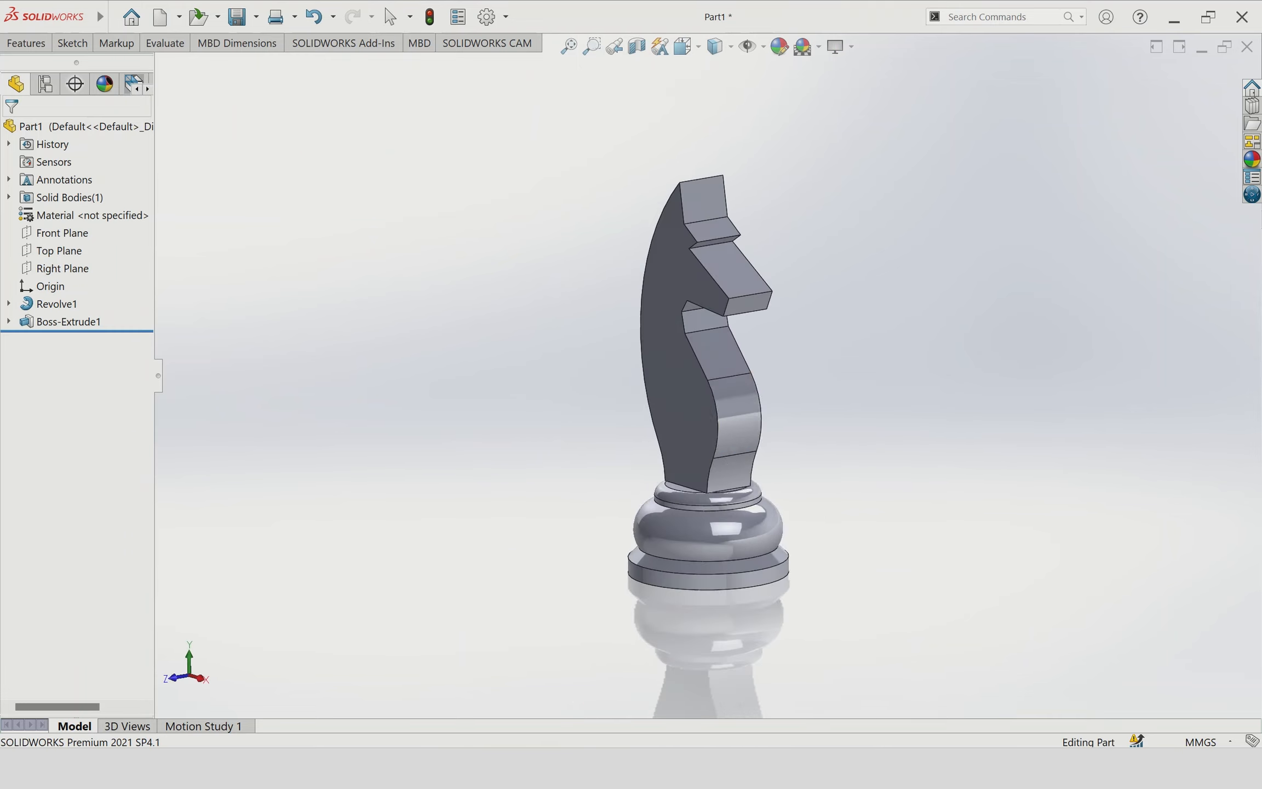
# Apply a blue-violet color appearance to the whole part
pyautogui.click(779, 47)
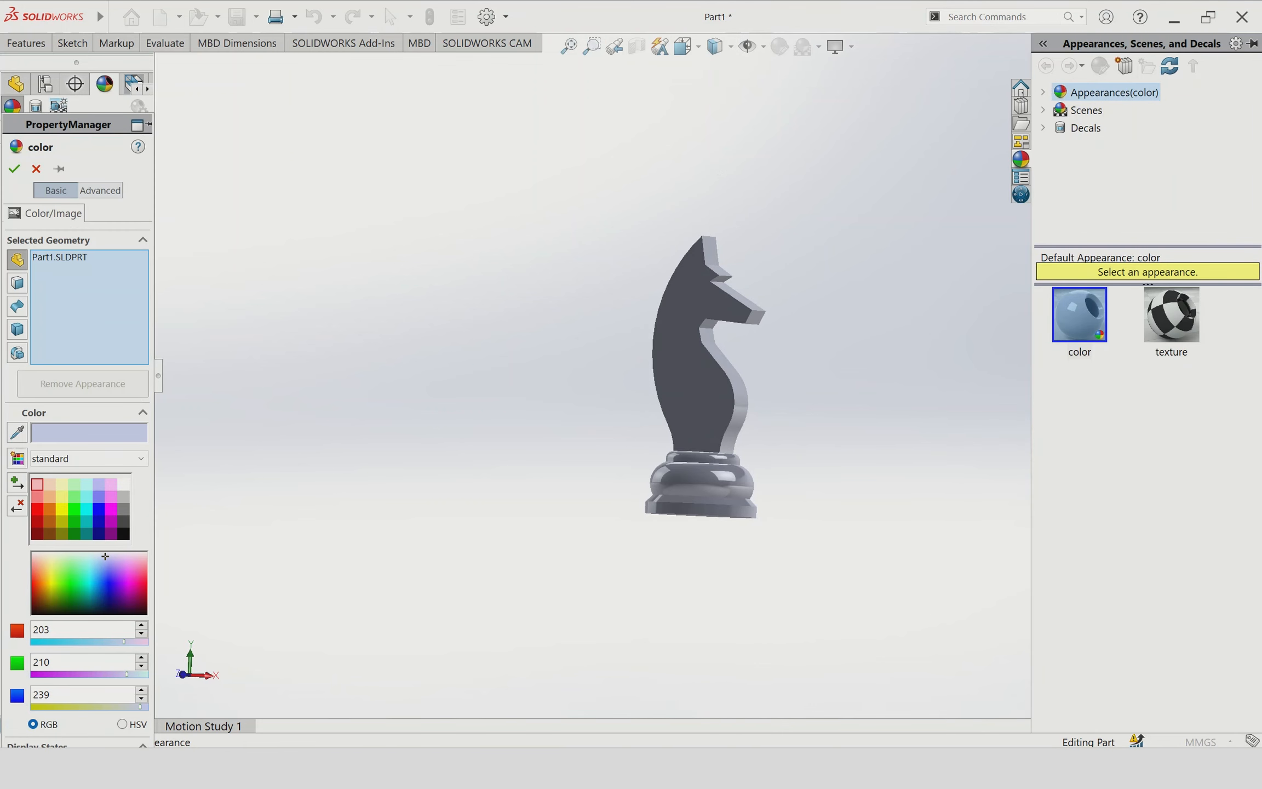
pyautogui.click(123, 509)
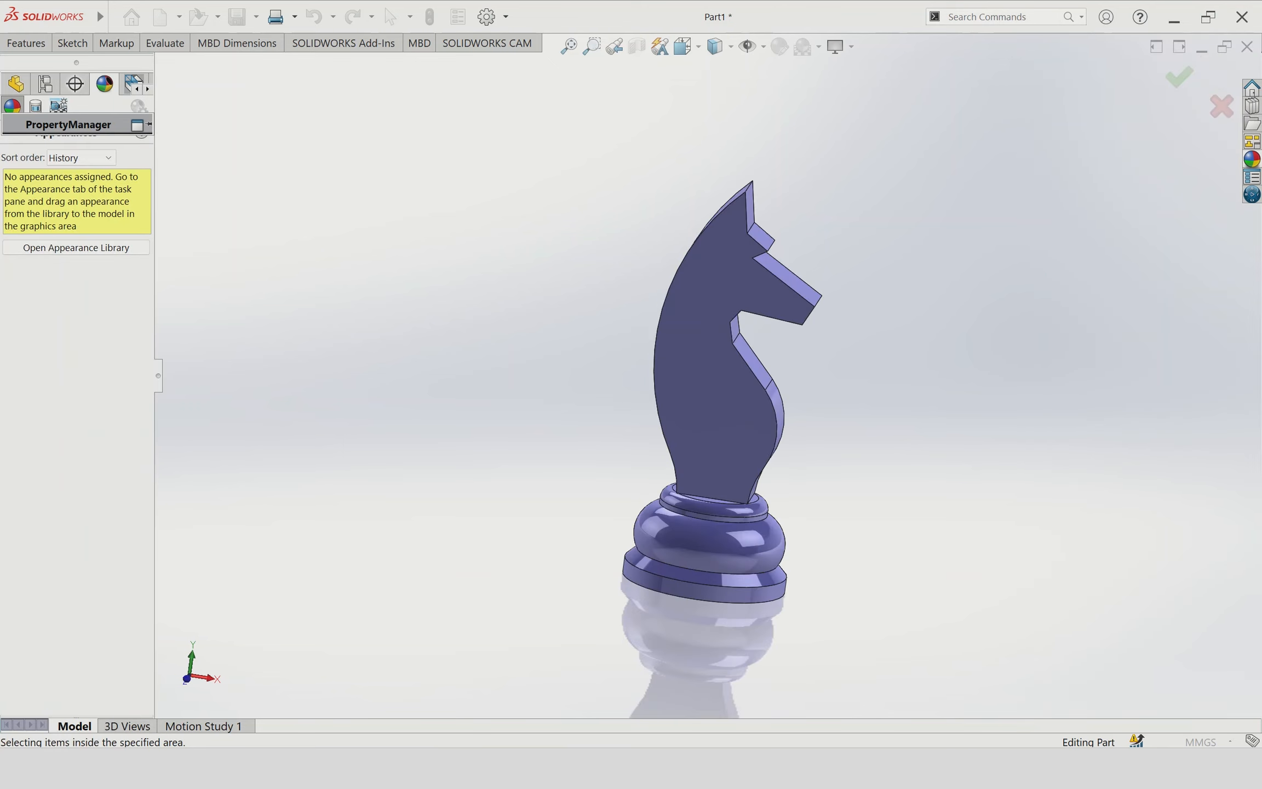
pyautogui.hotkey('alt', 'Tab')
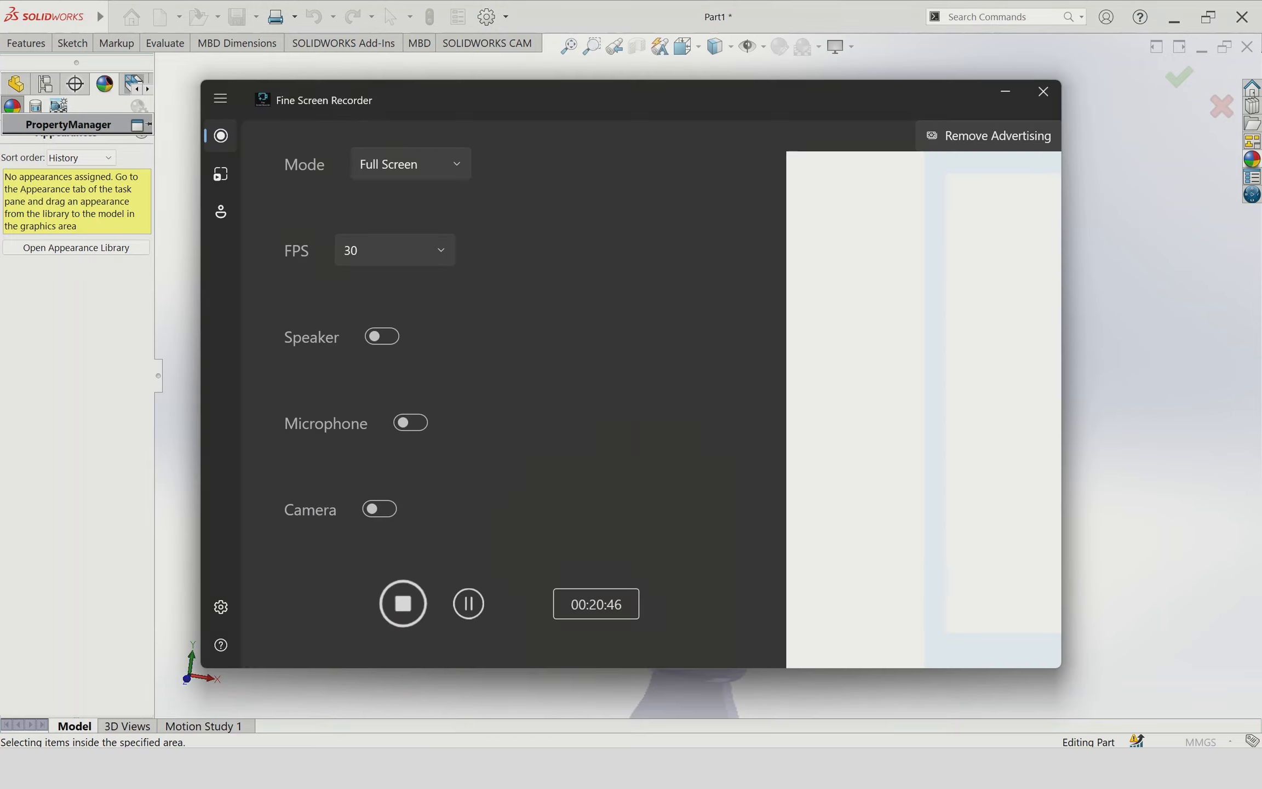